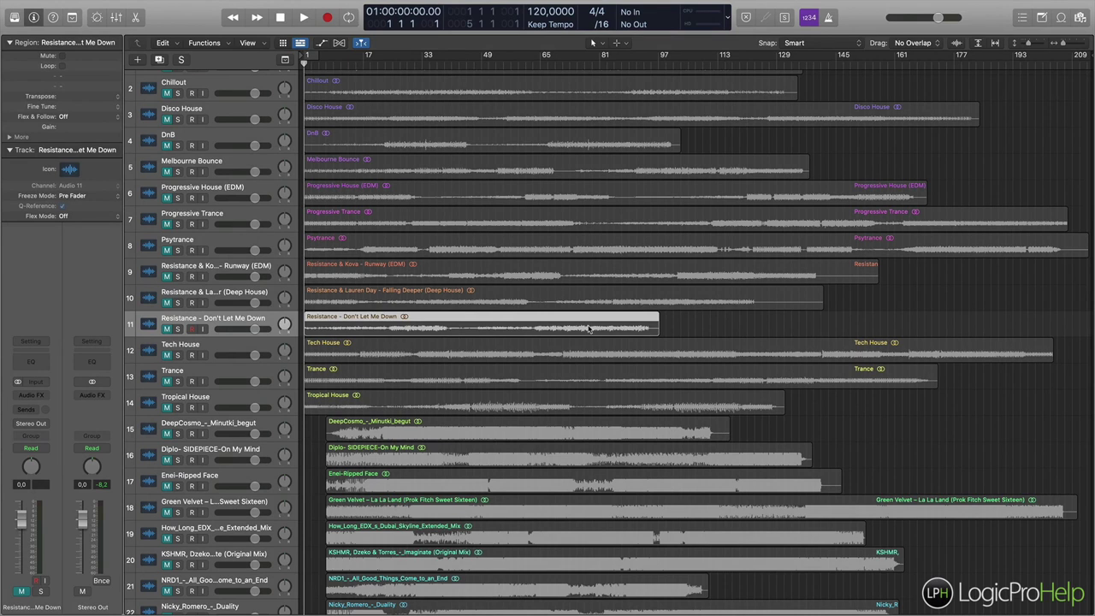
Solo the "Resistance - Don't Let Me Down" track, enlarge its waveform, and audition it from bar 24.
left_click(389, 65)
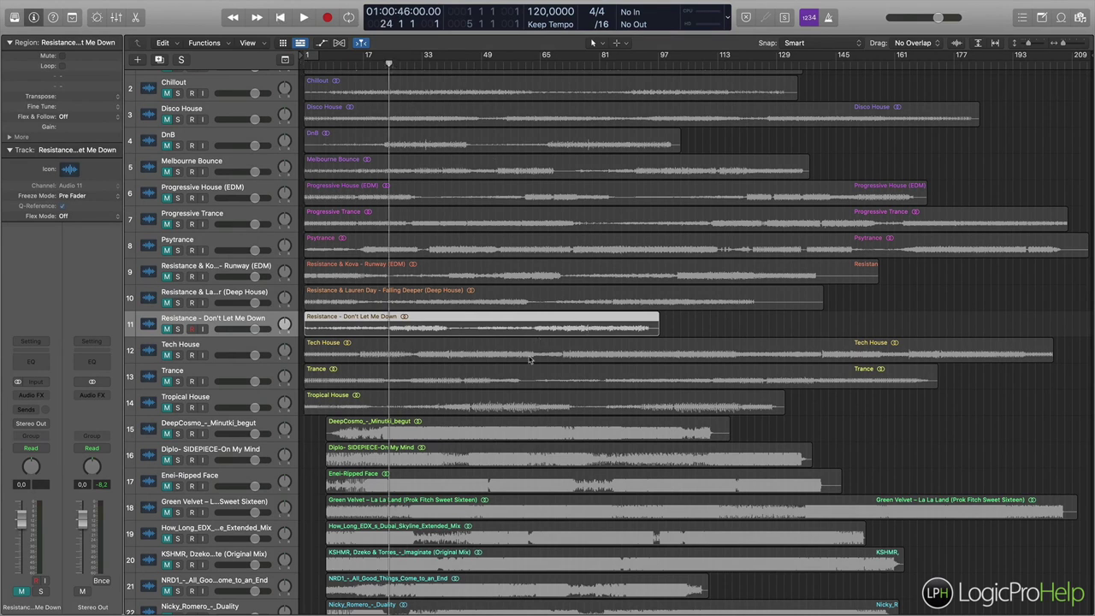
left_click(177, 329)
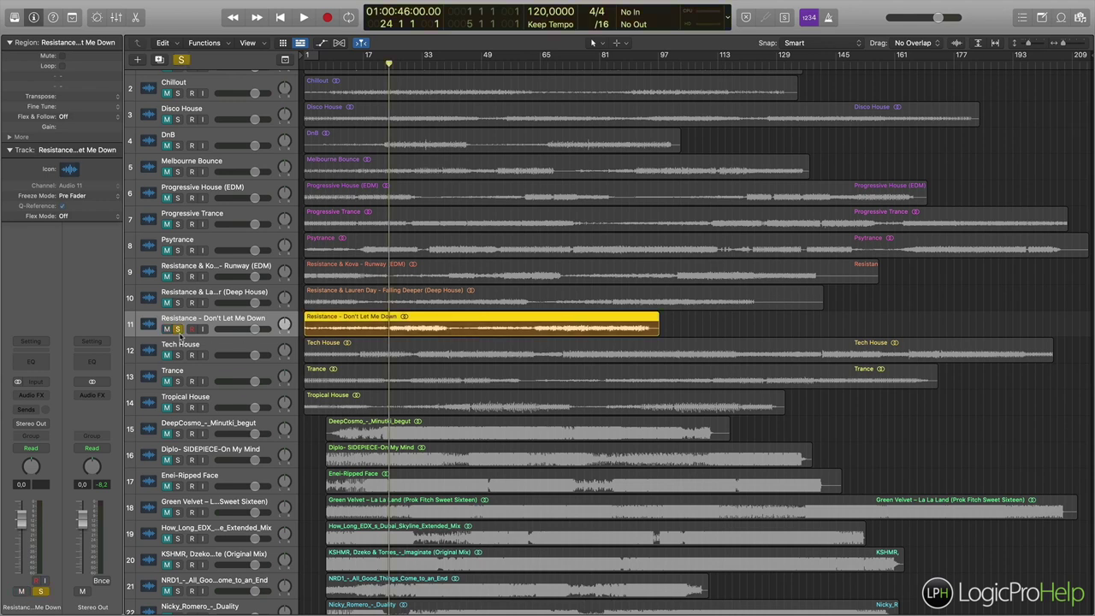
key("ctrl+z")
key("space")
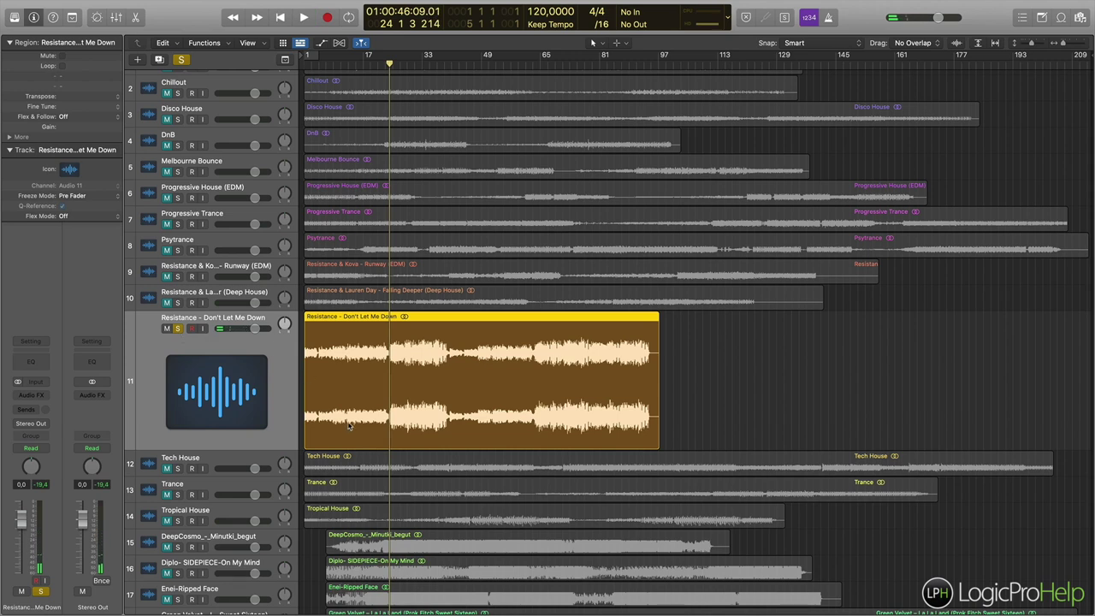
key("space")
Magnify the soloed track's first loud section, stop playback, and place the playhead at bar 25.
key("super+Right")
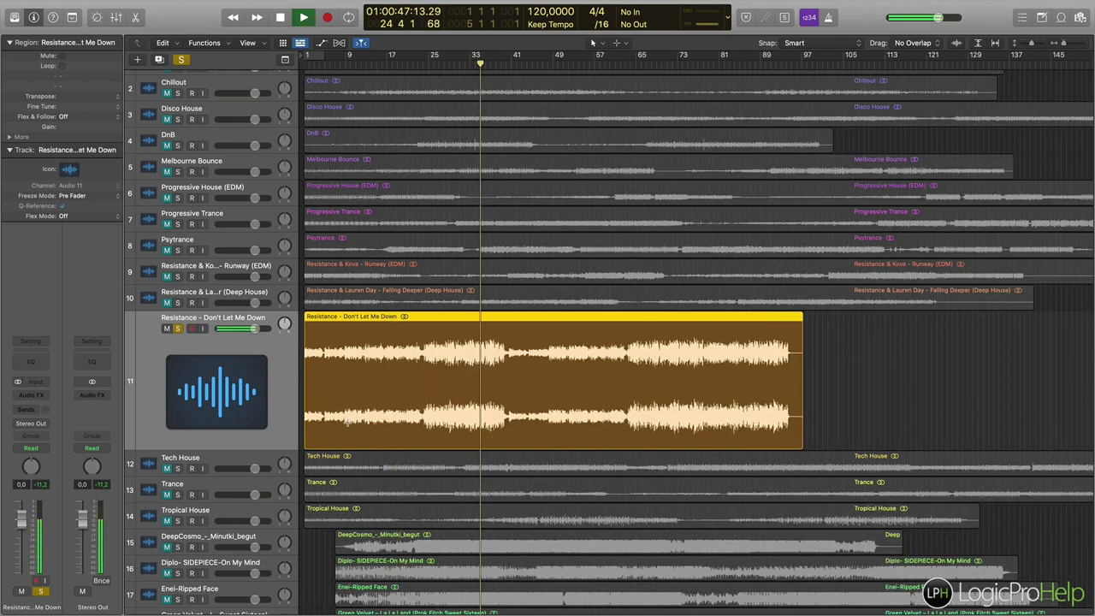
key("super+Right")
key("super+Right")
key("super+Right")
key("super+Right")
key("super+Right")
scroll(635, 402, "right", 4)
scroll(635, 402, "right", 1)
key("space")
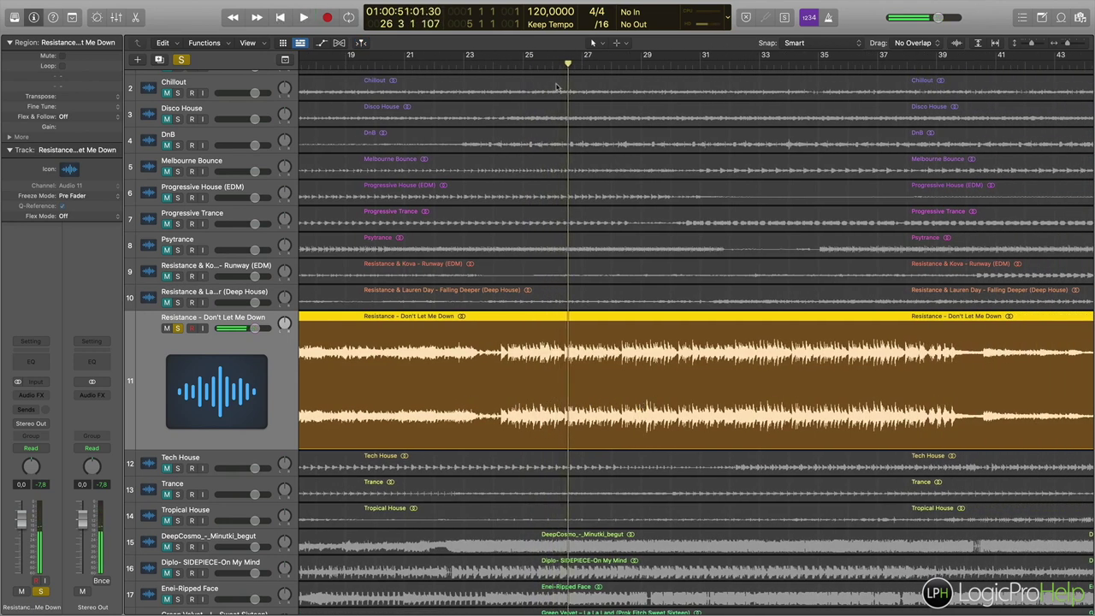
left_click(528, 61)
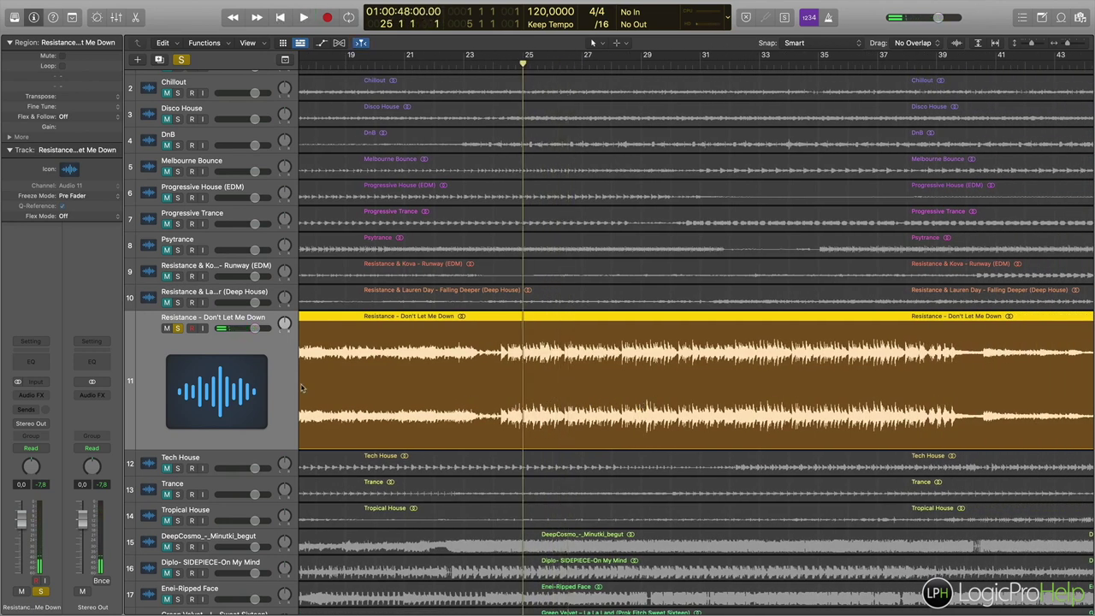
Insert a Limiter from the Dynamics effects on the soloed track's channel strip.
left_click(46, 396)
mouse_move(57, 469)
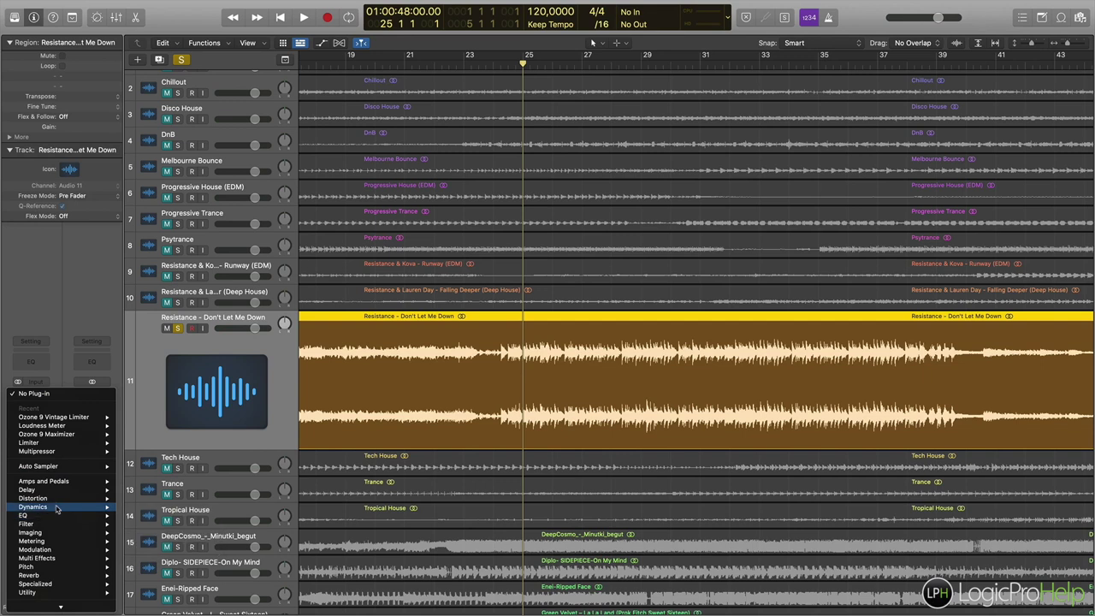
mouse_move(111, 507)
mouse_move(196, 517)
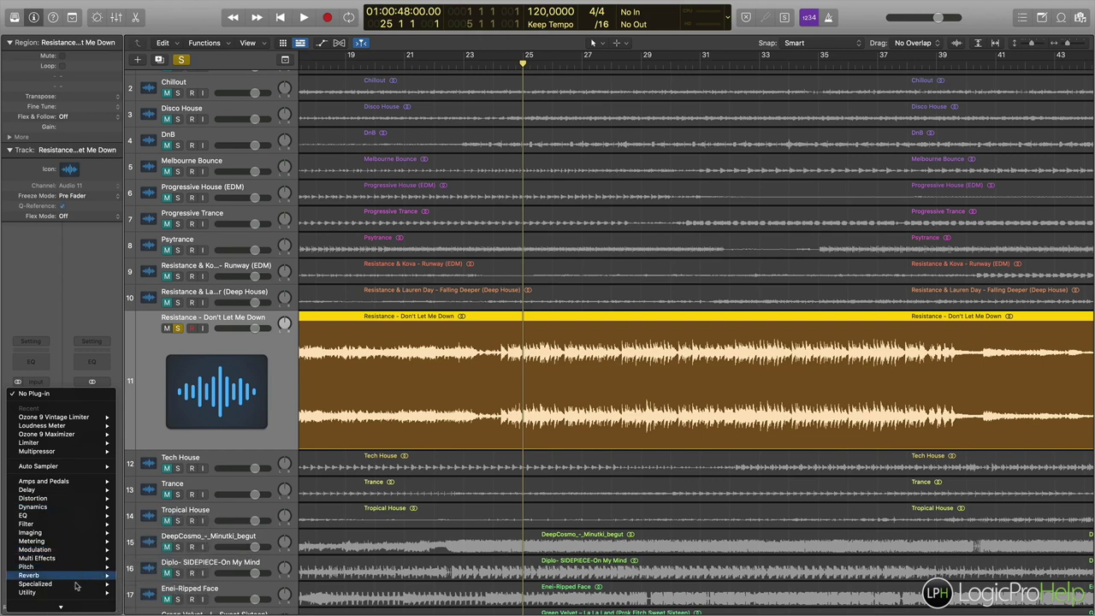
mouse_move(85, 608)
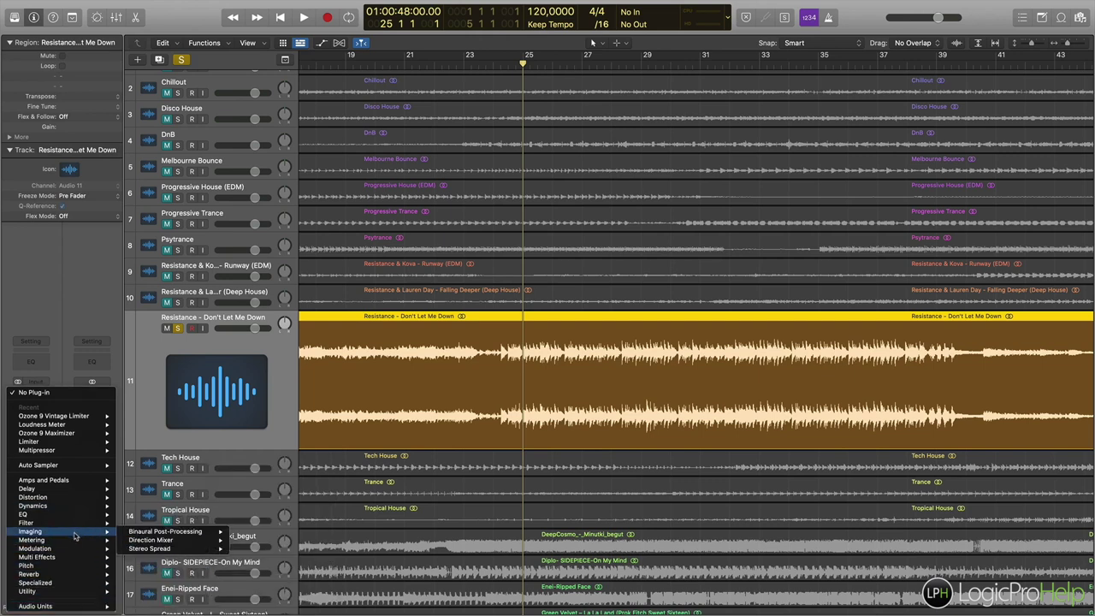
mouse_move(75, 520)
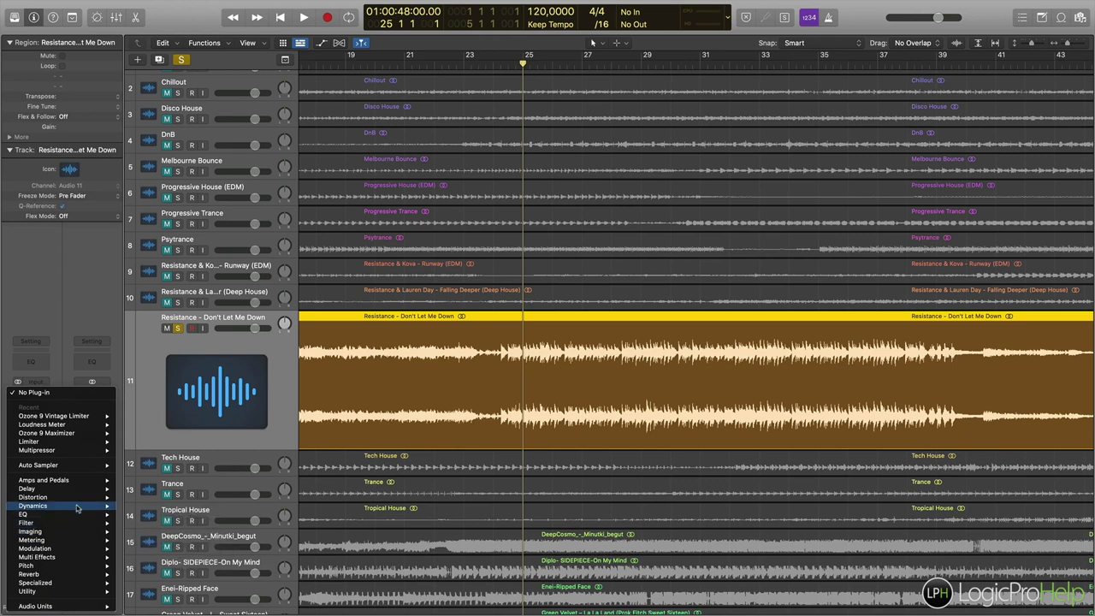
mouse_move(138, 549)
left_click(224, 557)
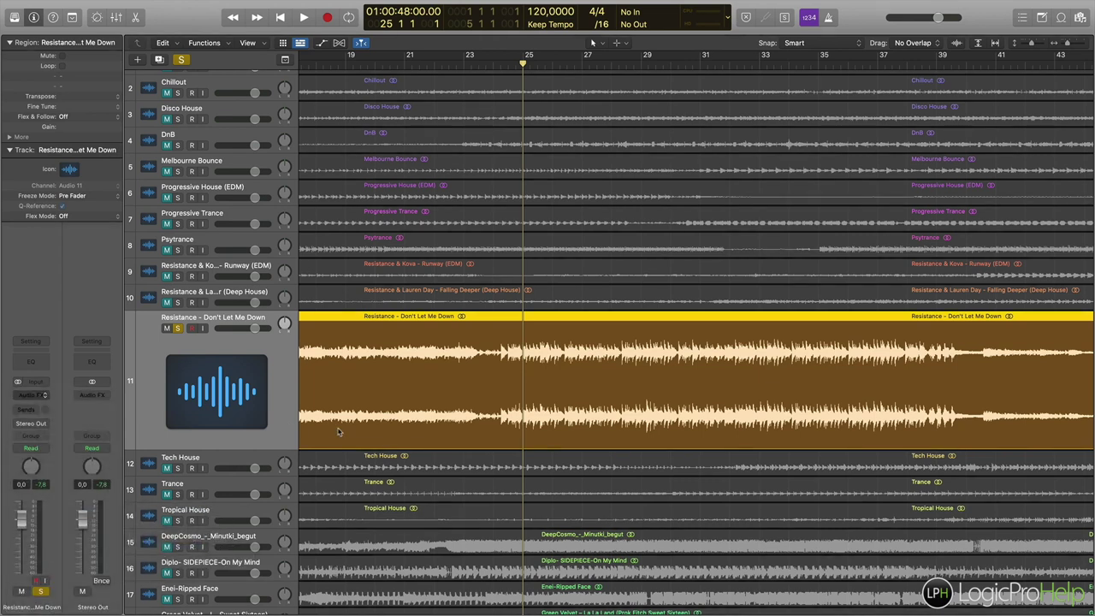
Set the Limiter's gain to about +12.1 dB and its output level to -0.2 dB, adjusting during playback.
left_click_drag(532, 250, 532, 201)
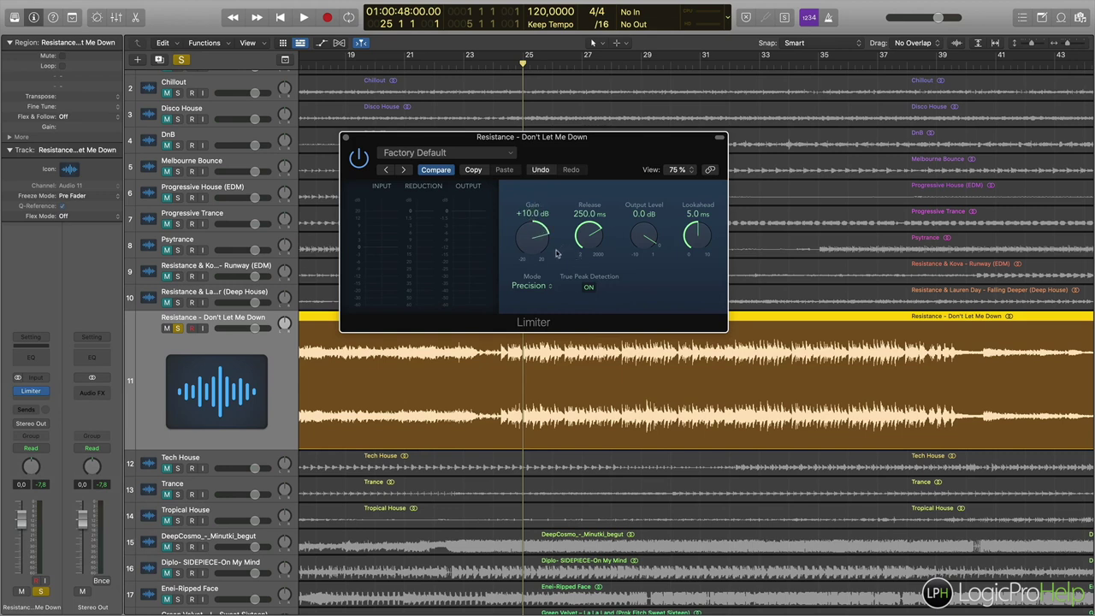
left_click_drag(657, 239, 652, 242)
key("space")
left_click_drag(545, 242, 546, 233)
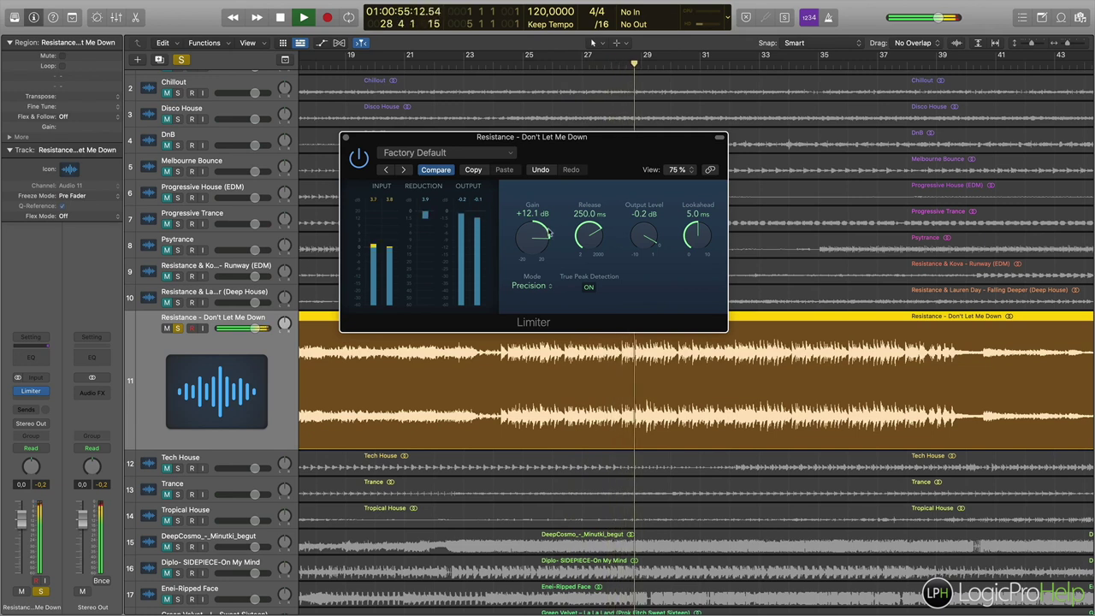
Cycle playback from bar 33 to bar 37 to check the Limiter's gain reduction, and close the Limiter window.
left_click(759, 65)
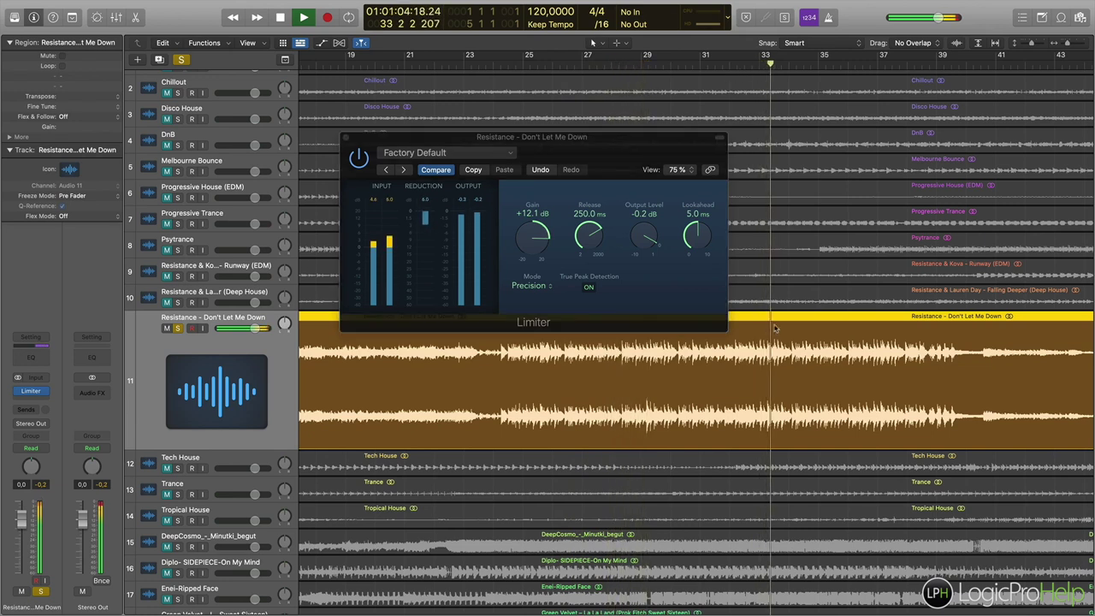
left_click_drag(763, 57, 872, 57)
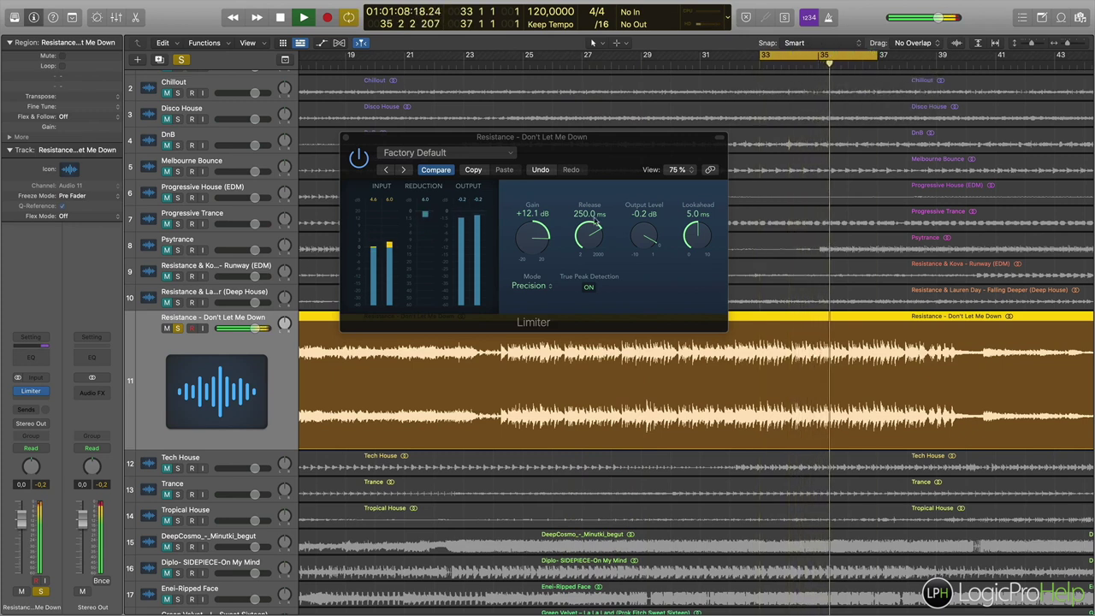
left_click(454, 211)
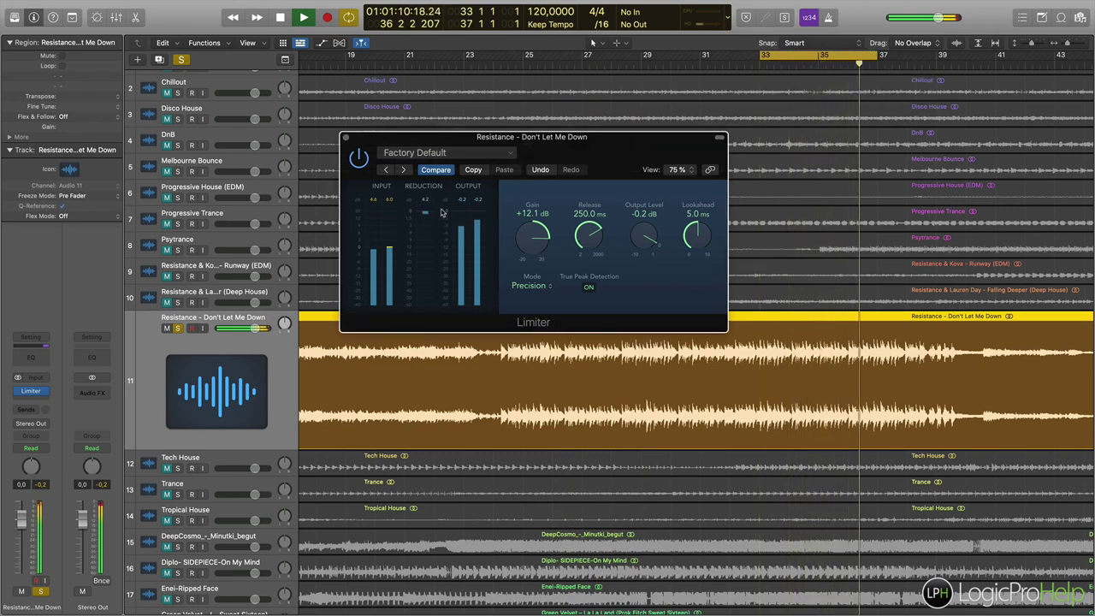
left_click(345, 137)
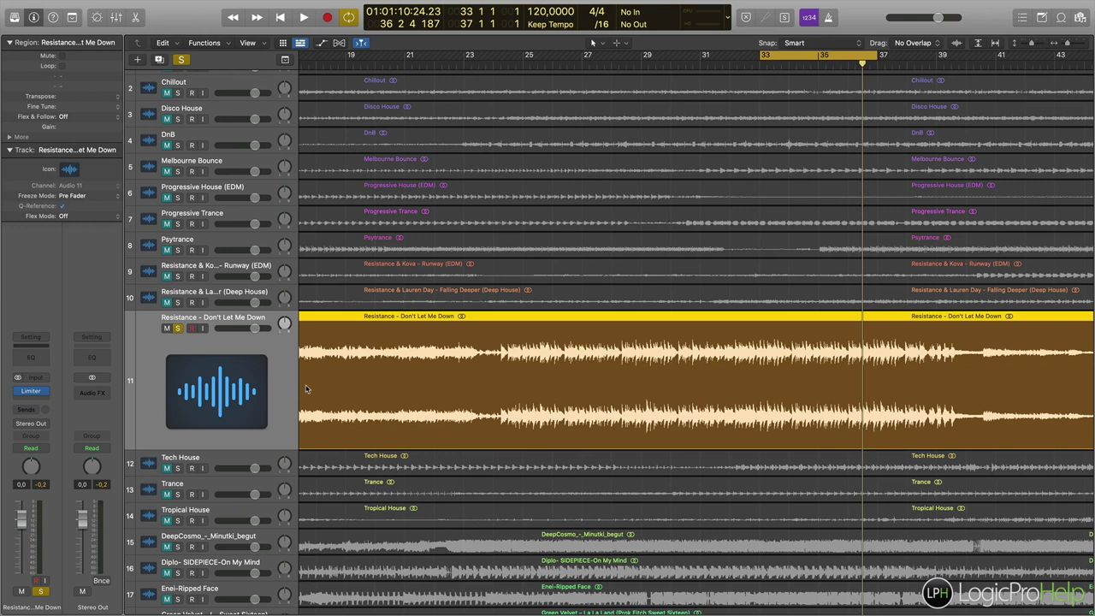
Insert a stereo Channel EQ ahead of the Limiter on the soloed track.
left_click(41, 390)
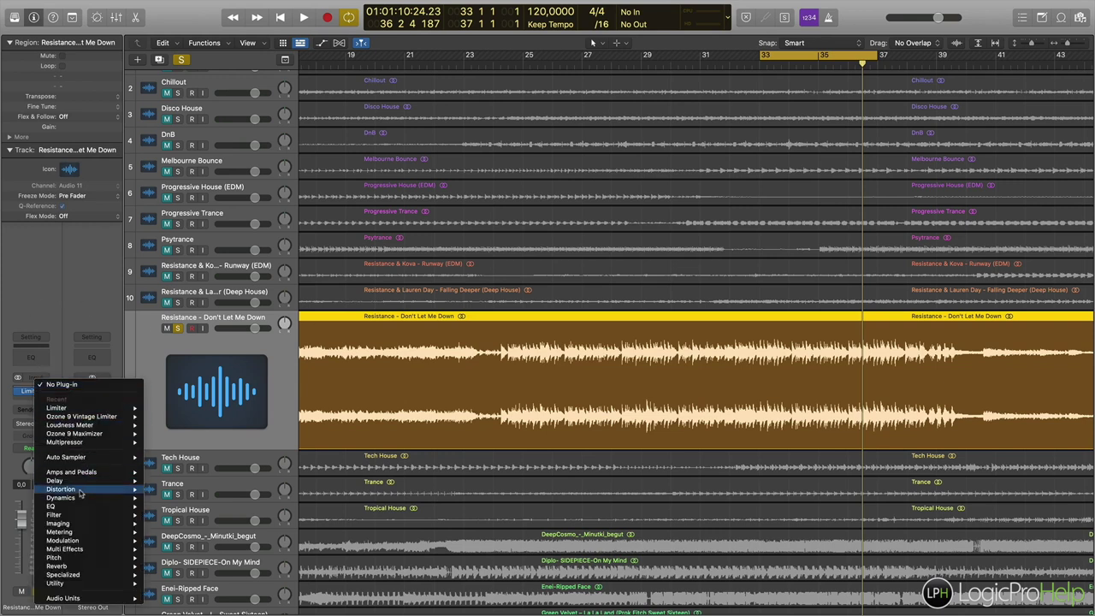
mouse_move(81, 503)
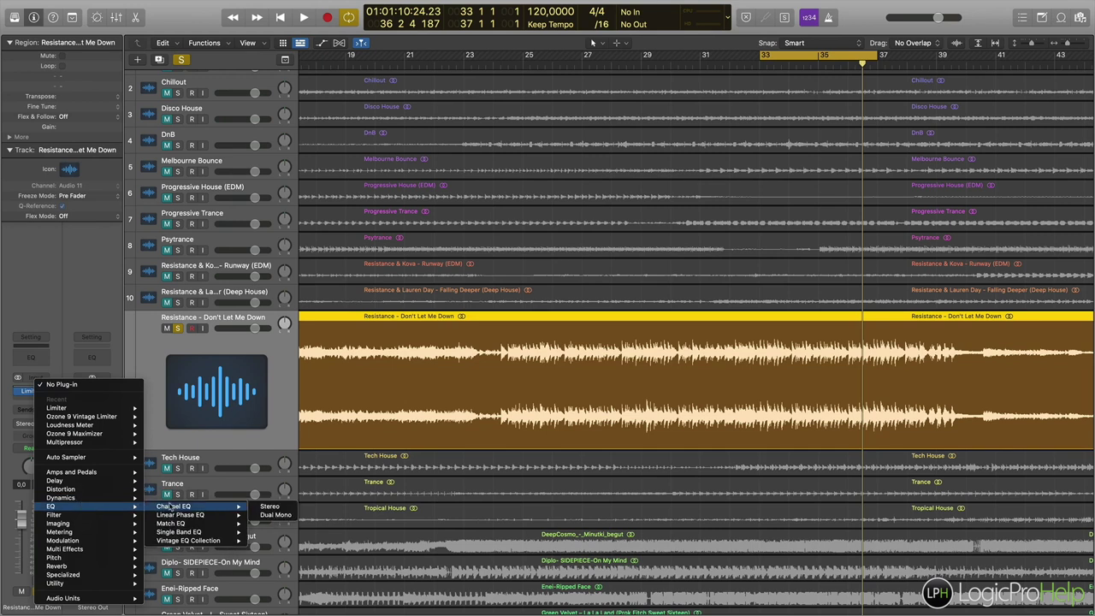
left_click(260, 508)
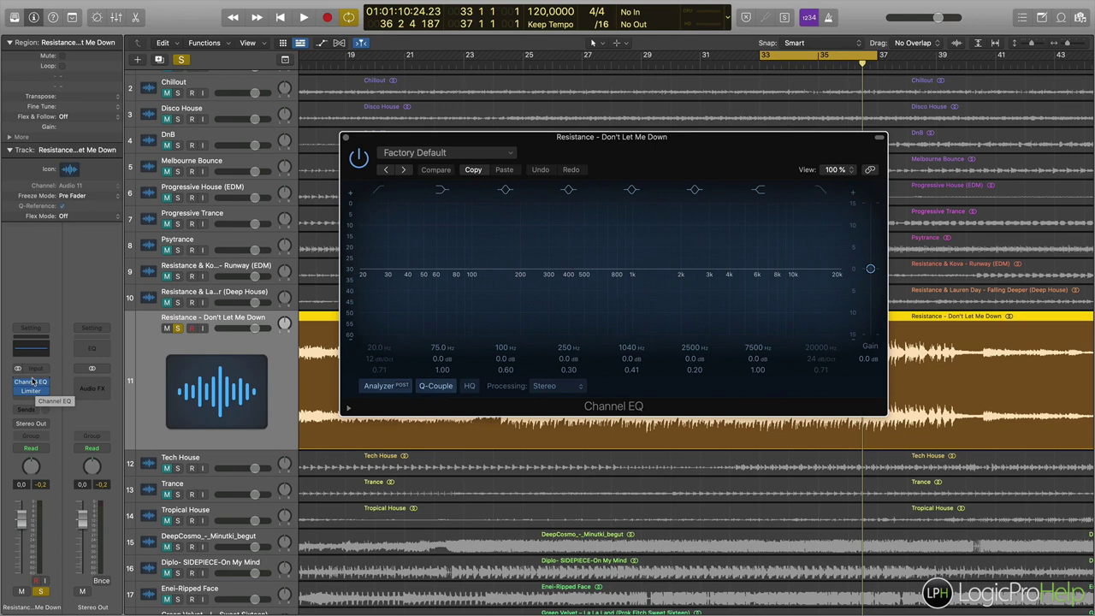
Add a Compressor to the soloed track's effect chain and move the Channel EQ ahead of it.
left_click(32, 381)
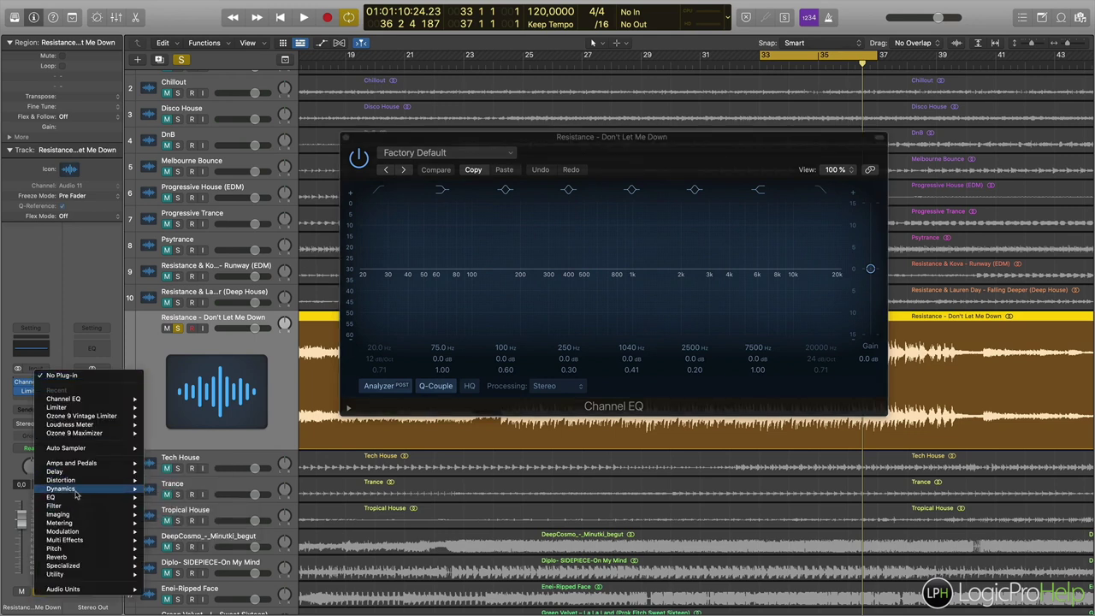
left_click(236, 496)
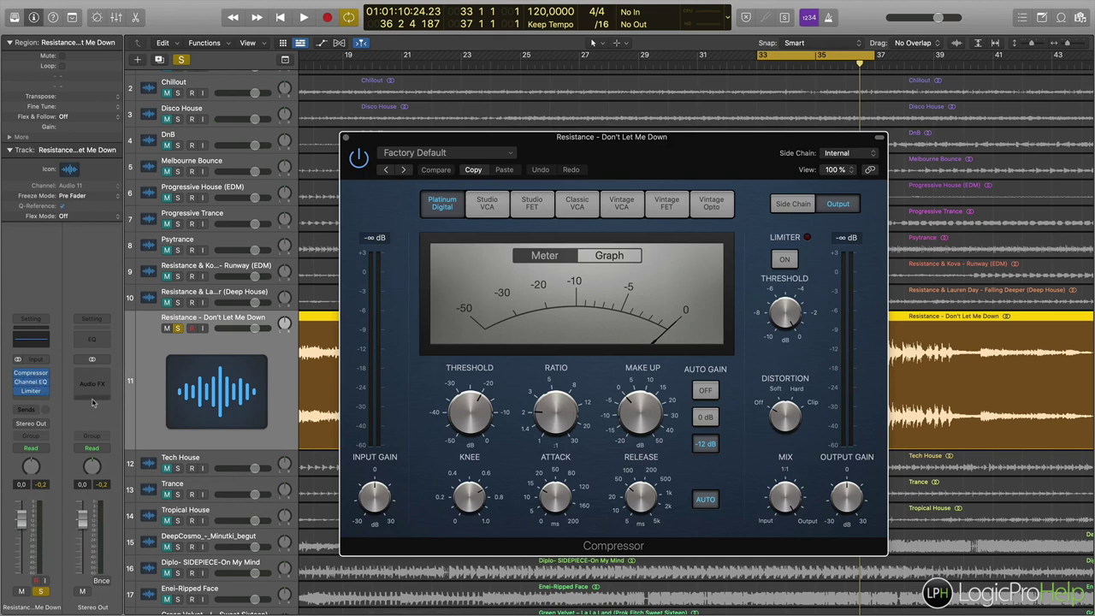
left_click_drag(33, 382, 33, 372)
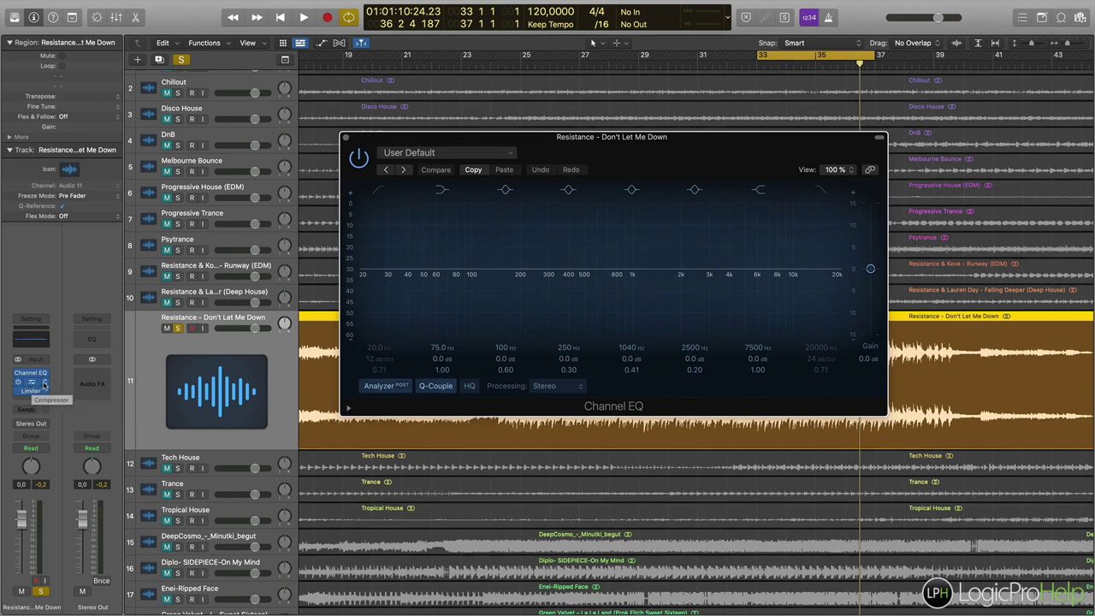
Remove the Compressor between the Channel EQ and the Limiter.
left_click(45, 382)
left_click(50, 393)
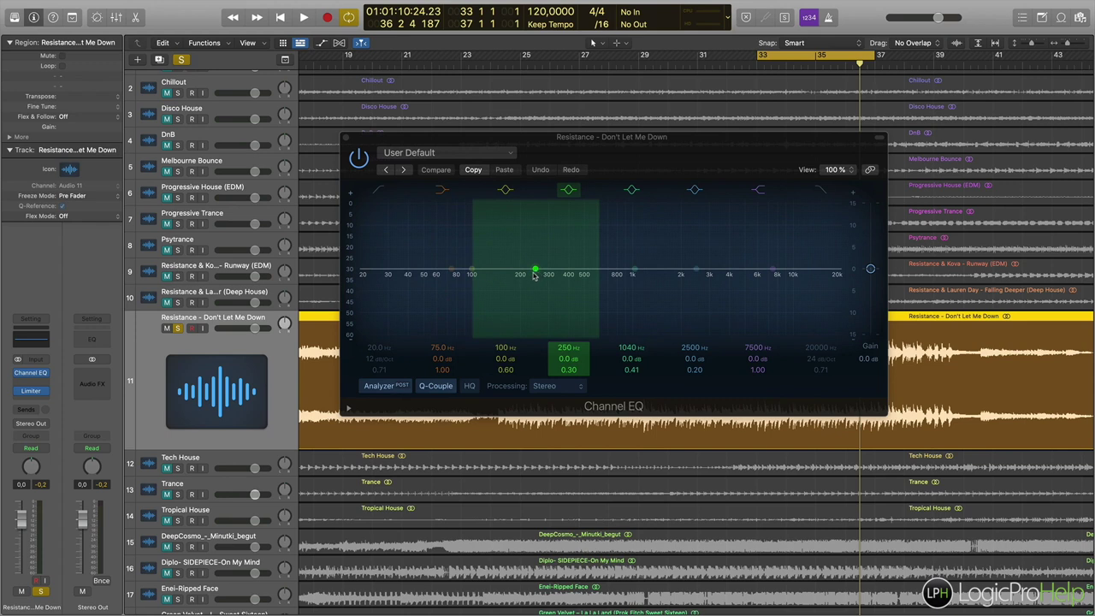
Try high-frequency boosts with the green 250 Hz Channel EQ band, ending at about +1.9 dB at 8200 Hz.
mouse_move(535, 272)
left_mouse_down()
mouse_move(538, 246)
mouse_move(541, 300)
mouse_move(543, 274)
left_mouse_up()
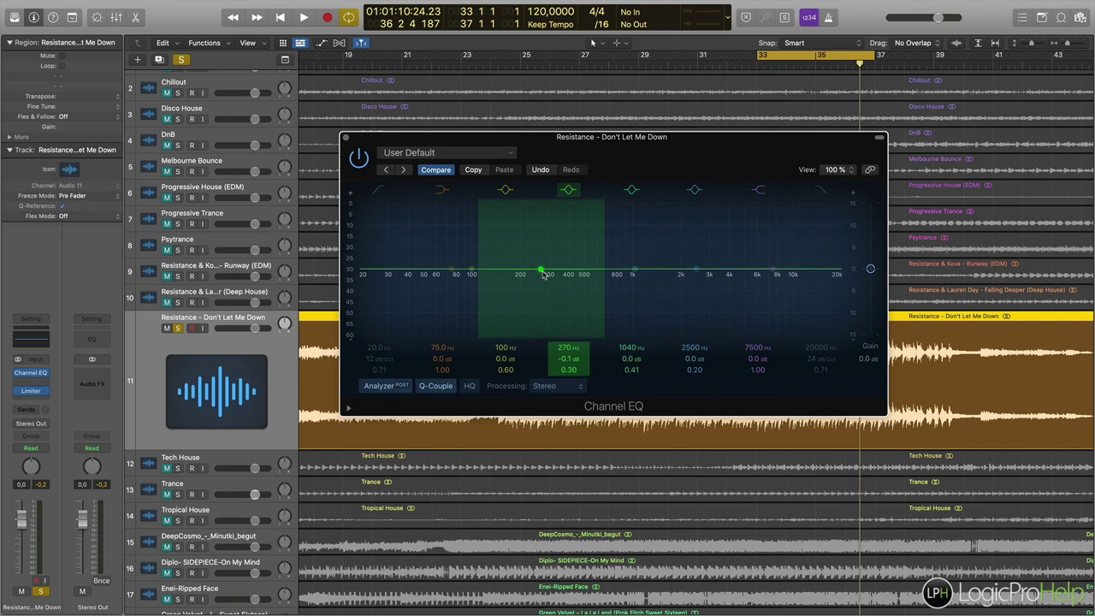
left_click_drag(543, 272, 769, 272)
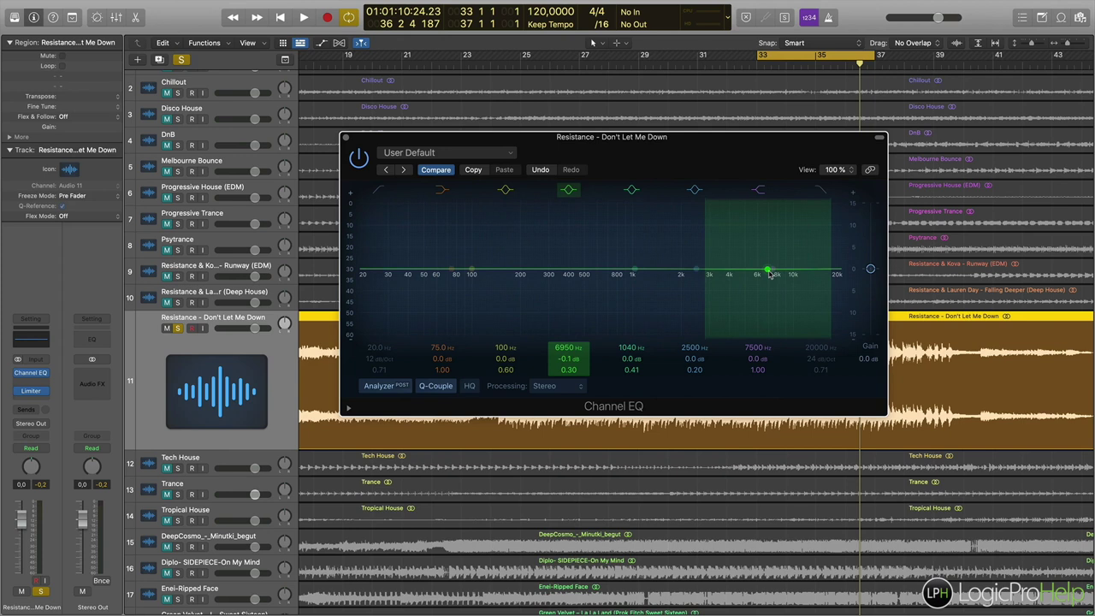
left_click_drag(769, 272, 765, 243)
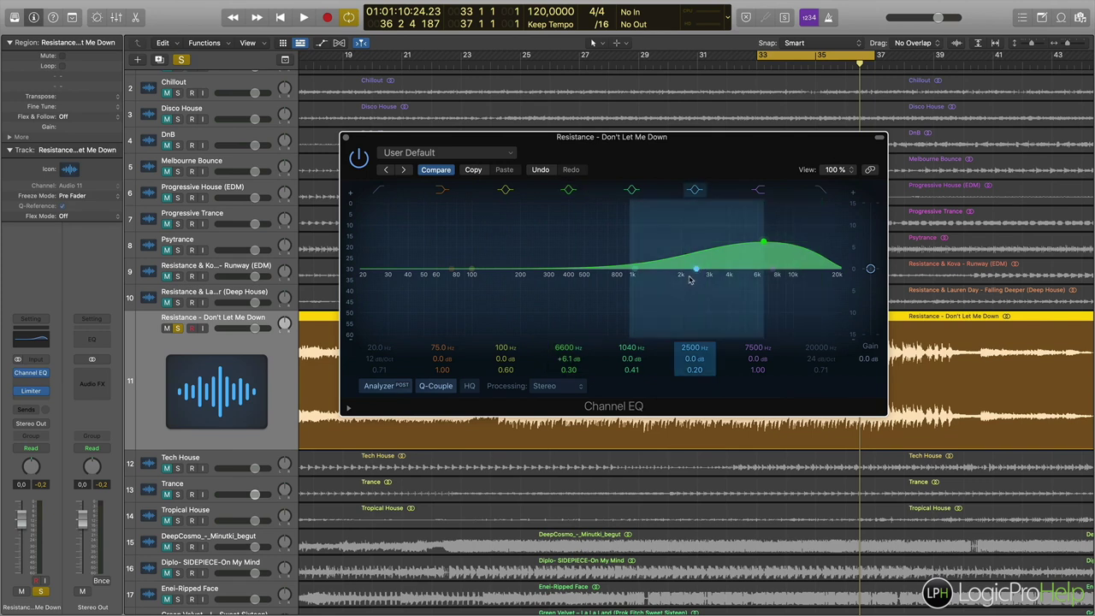
left_click_drag(764, 243, 778, 244)
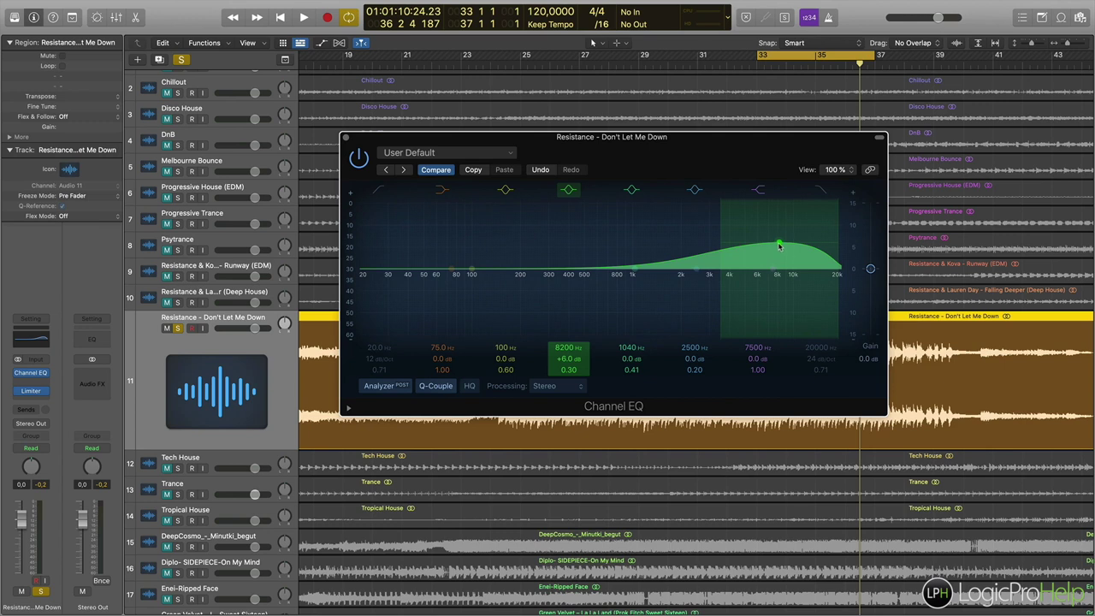
left_click_drag(780, 247, 779, 270)
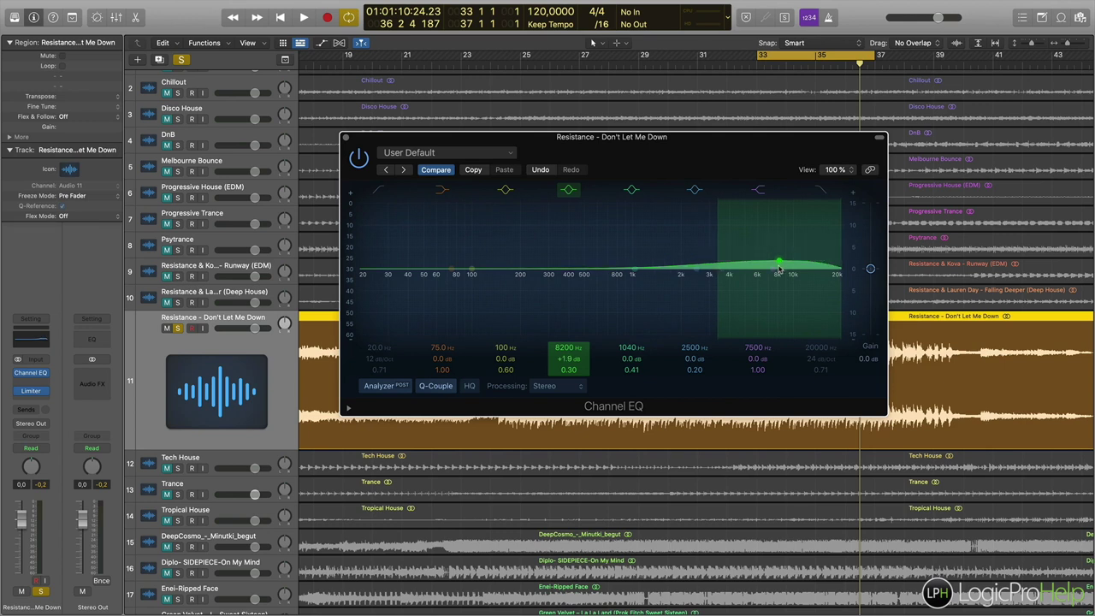
left_click_drag(778, 270, 778, 270)
Try the green band as a boost and a cut near 2 kHz, leaving it at 715 Hz, -0.1 dB and Q 0.37.
left_click_drag(779, 266, 680, 259)
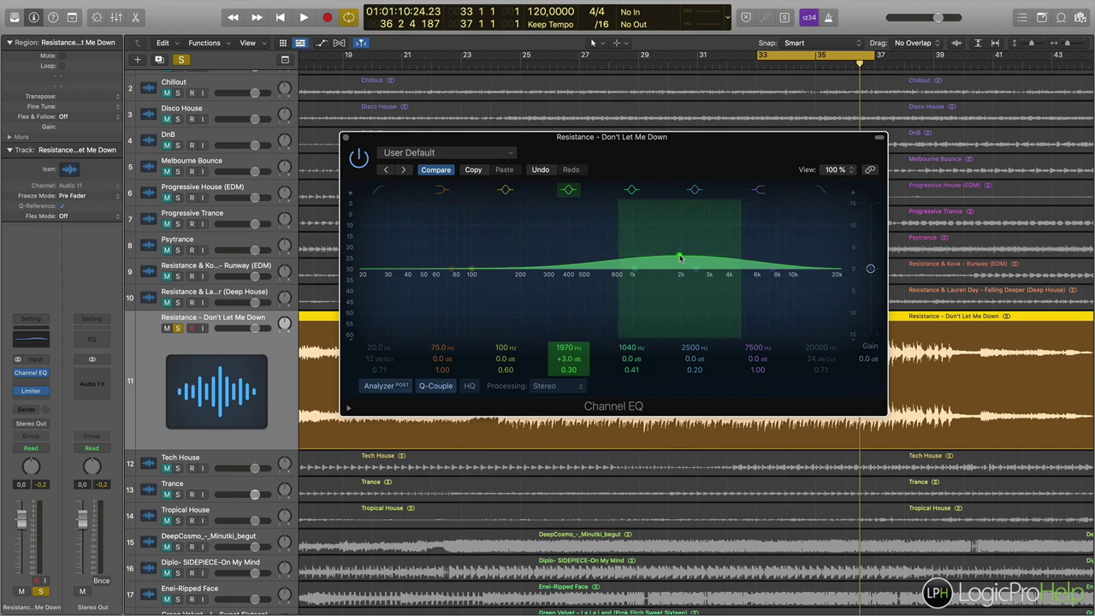
left_click_drag(569, 369, 569, 381)
left_click_drag(680, 256, 680, 298)
mouse_move(573, 370)
left_mouse_down()
mouse_move(573, 344)
mouse_move(573, 355)
left_mouse_up()
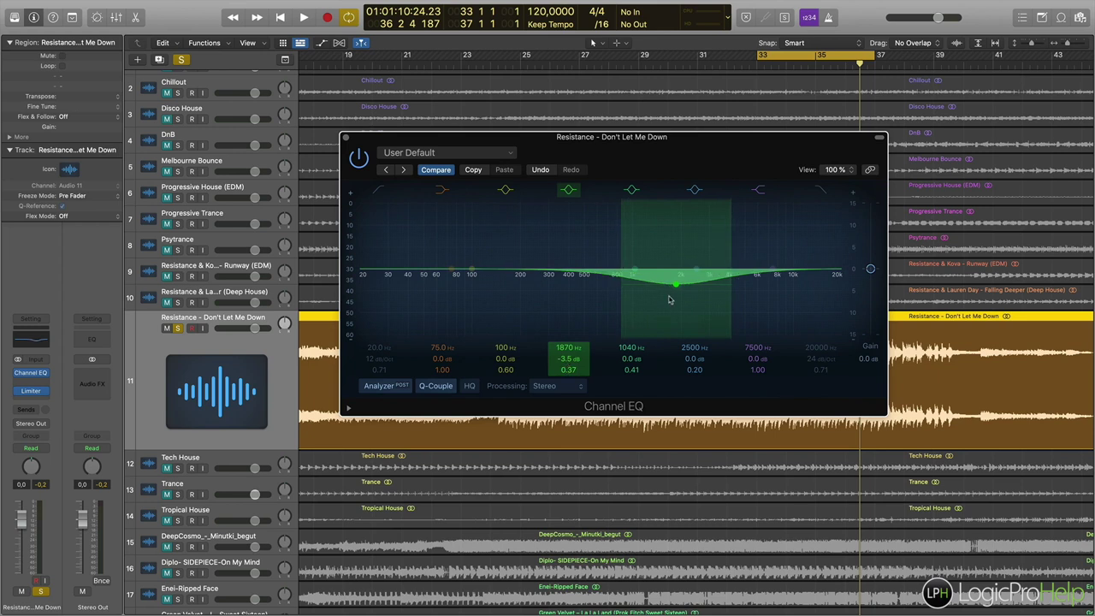
left_click_drag(676, 287, 608, 270)
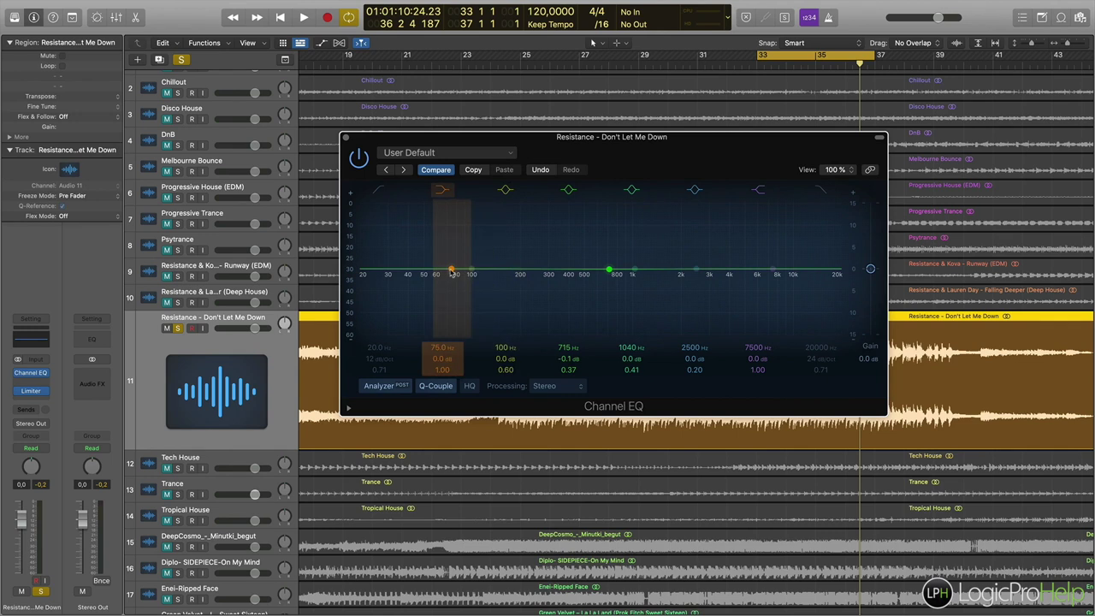
During cycled playback, move the low shelf to 60 Hz at 0 dB and set the yellow band to +2.0 dB at 60 Hz.
key("space")
left_click_drag(453, 273, 435, 272)
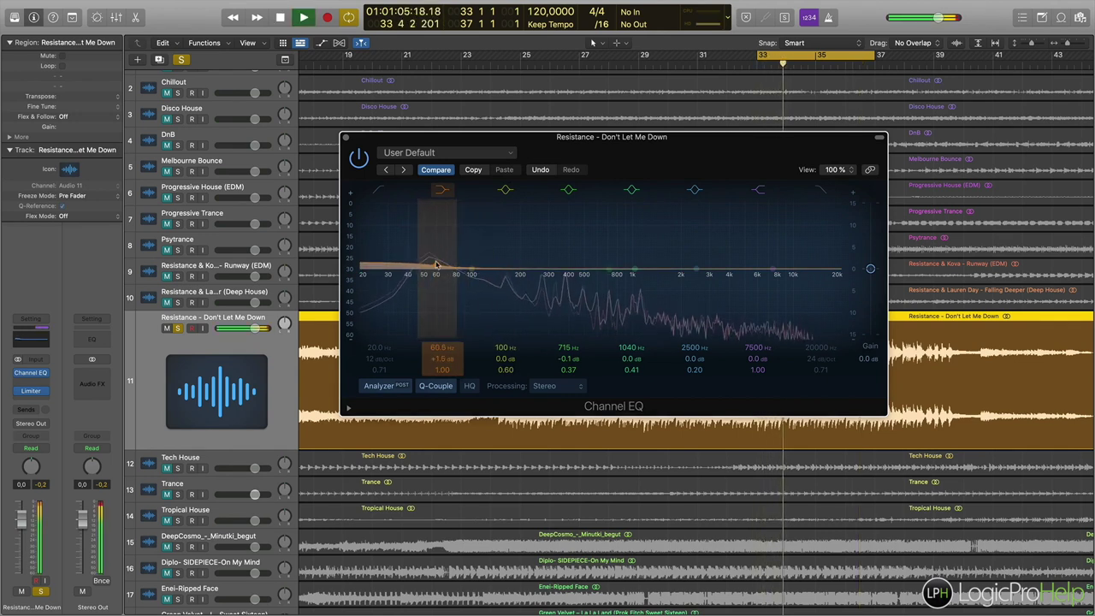
left_click_drag(471, 272, 435, 255)
key("space")
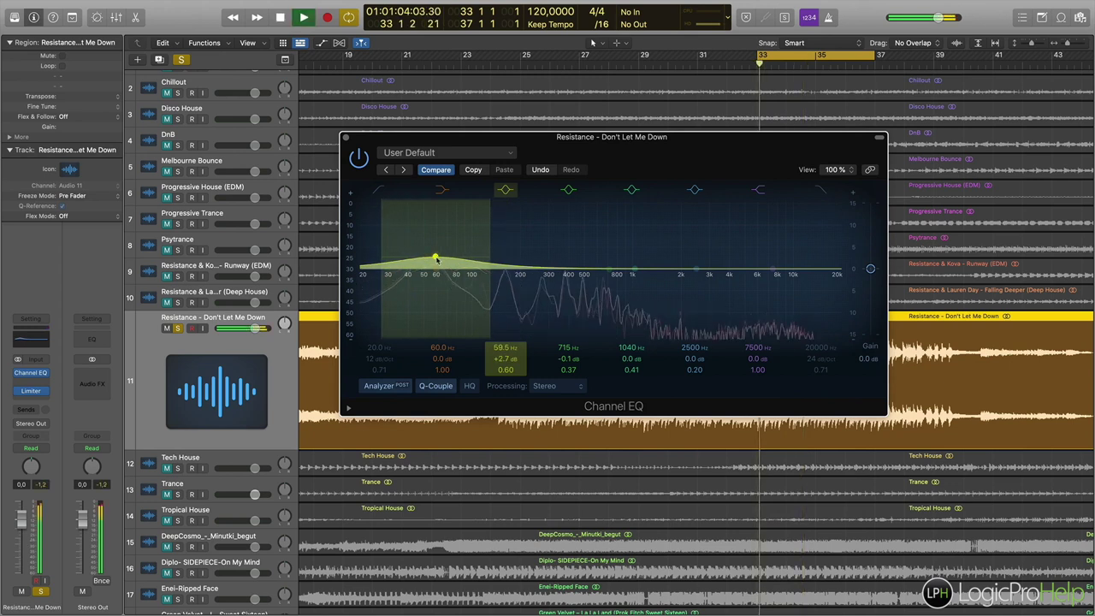
left_click_drag(436, 255, 437, 264)
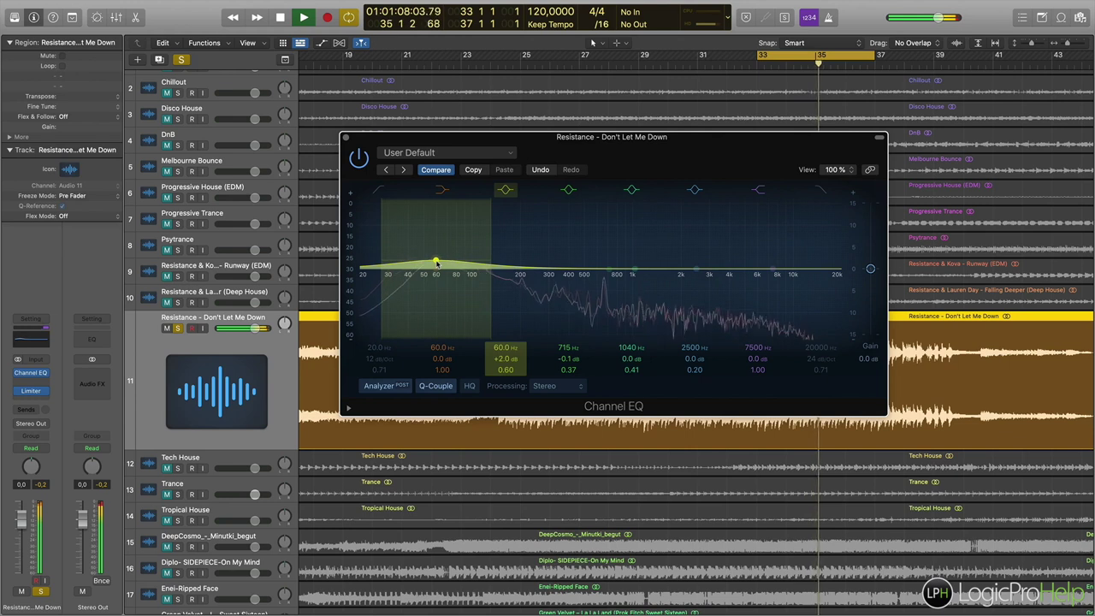
Compare the sound with the Channel EQ bypassed and re-enabled during cycled playback, and stop playback.
left_click(358, 158)
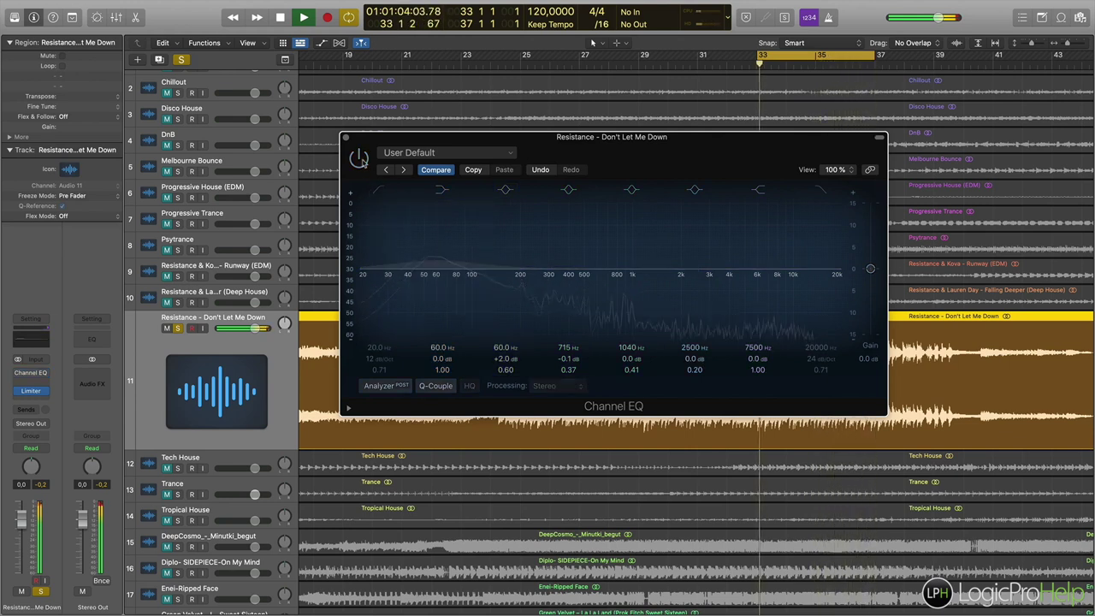
left_click(359, 159)
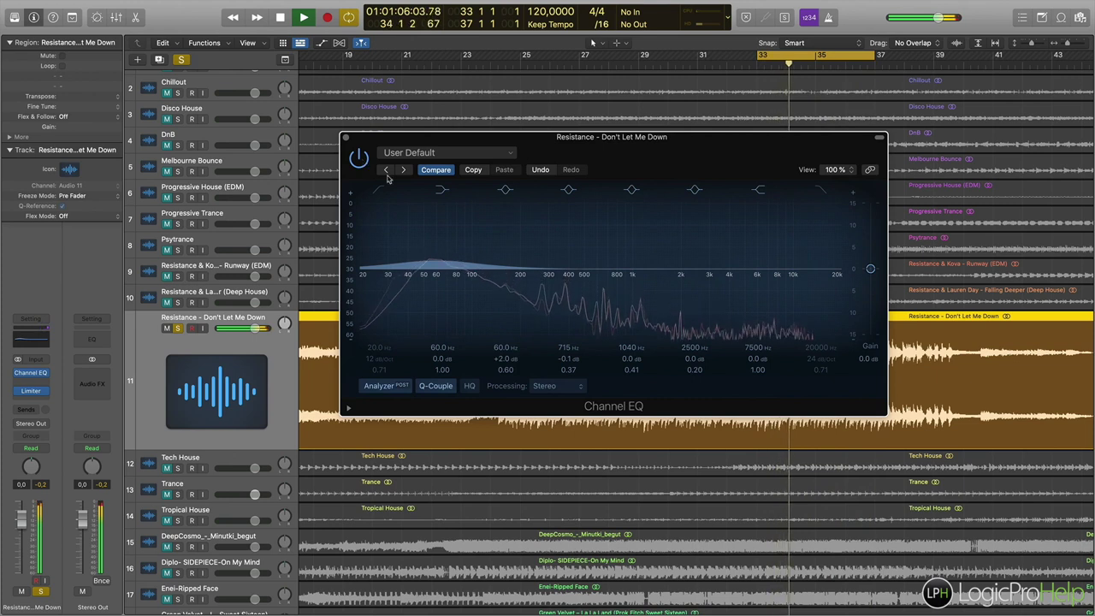
key("space")
Reduce the yellow Channel EQ band to +1.0 dB, and flatten it to 0.0 dB at 59.5 Hz.
left_click_drag(436, 261, 437, 266)
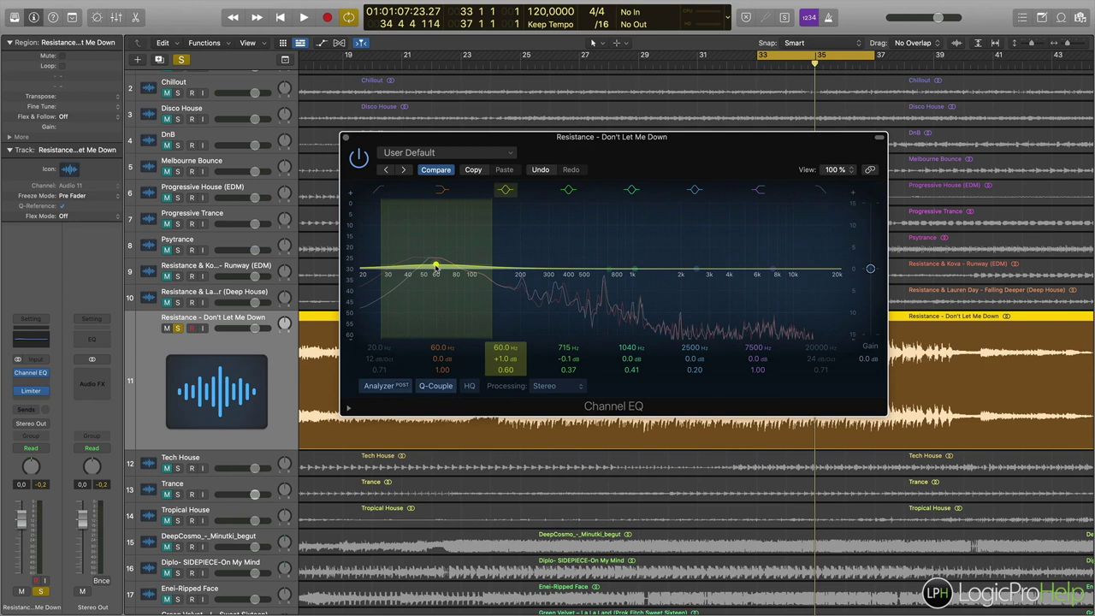
left_click_drag(522, 149, 556, 128)
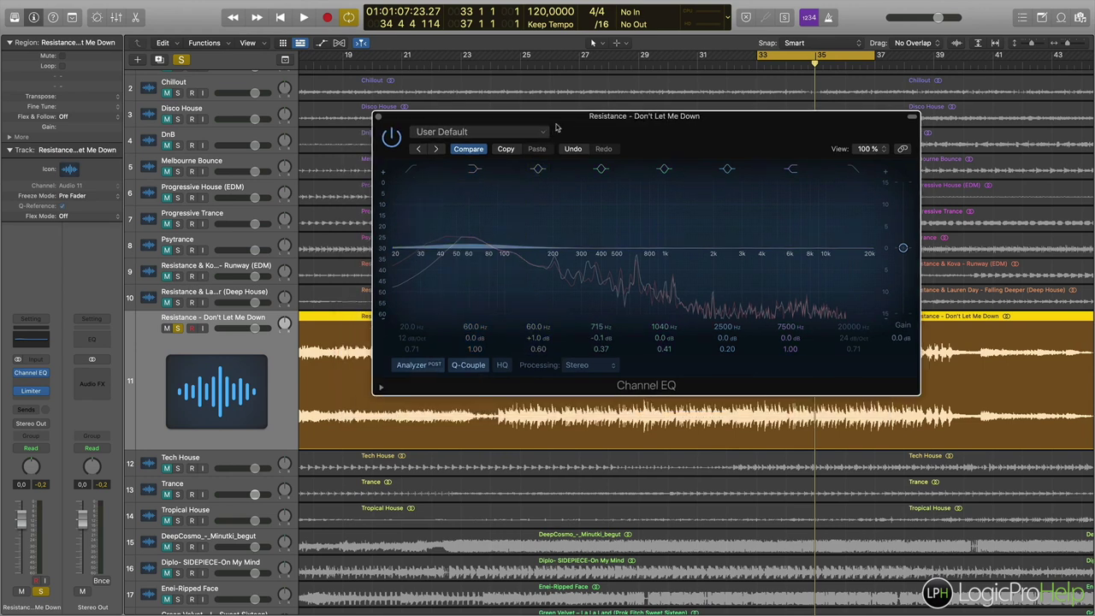
left_click_drag(473, 247, 471, 254)
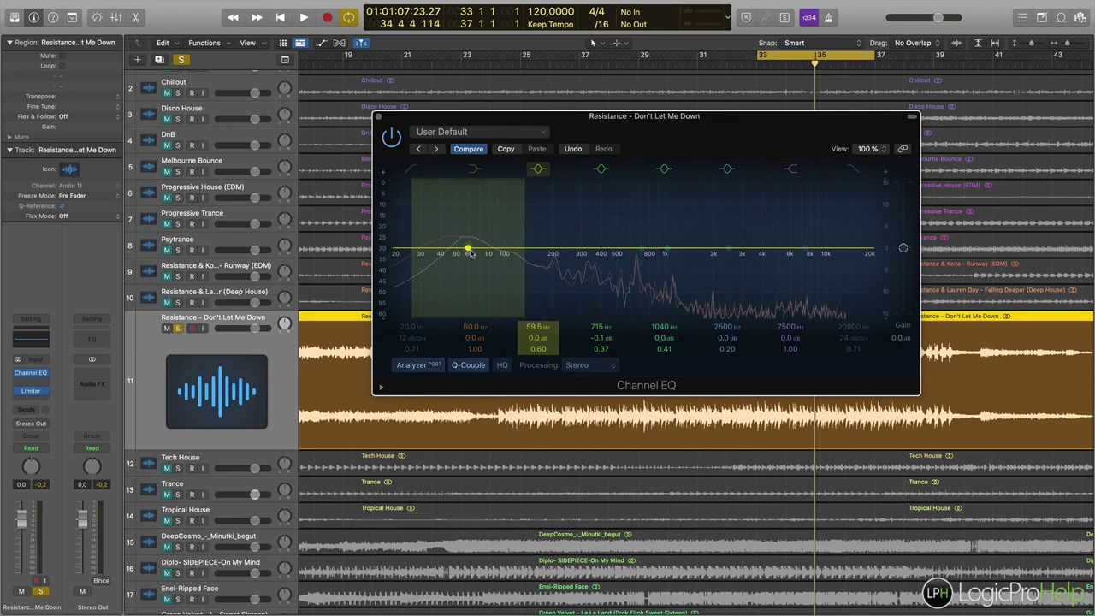
Insert iZotope Tonal Balance Control 2 in stereo between the Channel EQ and the Limiter, and switch it to the Fine display.
left_click(45, 382)
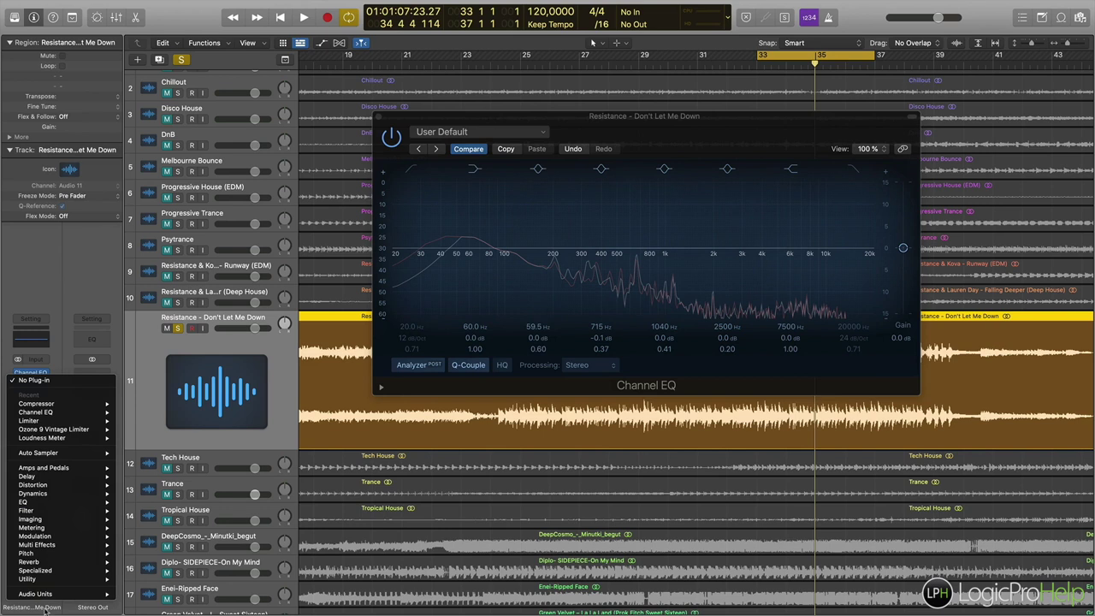
mouse_move(47, 593)
mouse_move(154, 567)
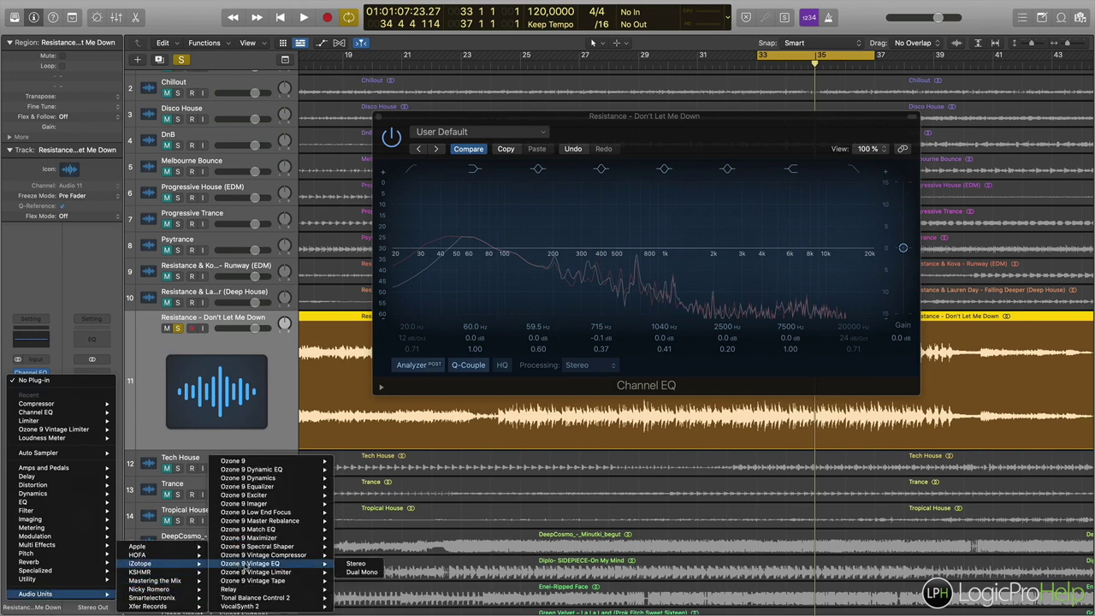
mouse_move(257, 598)
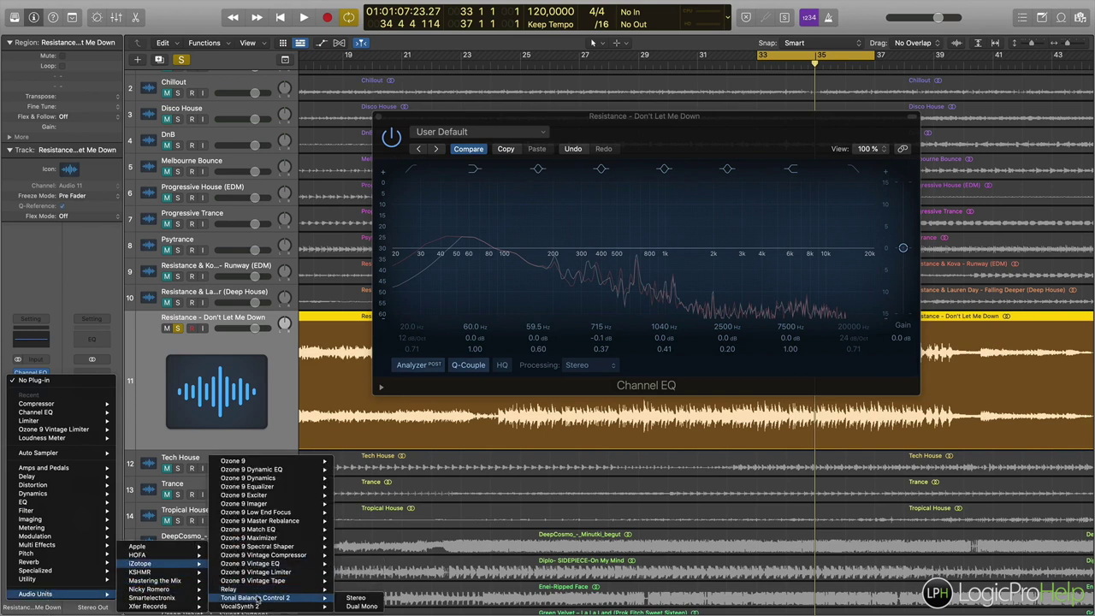
left_click(354, 598)
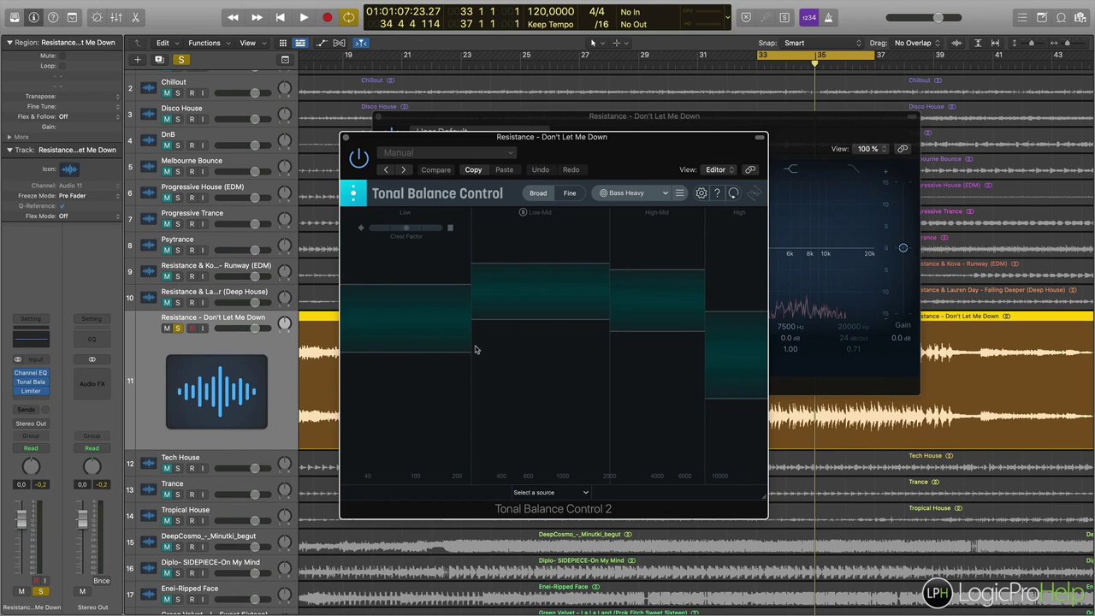
left_click(565, 198)
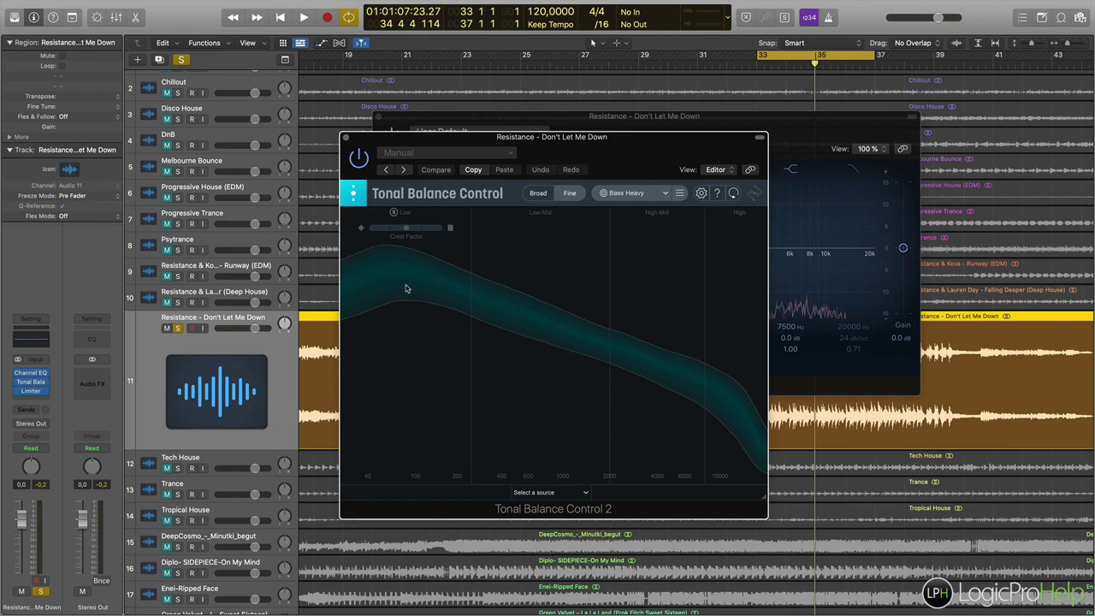
Arrange the Tonal Balance Control and Channel EQ windows side by side so both graphs can be seen.
left_click_drag(606, 137, 591, 466)
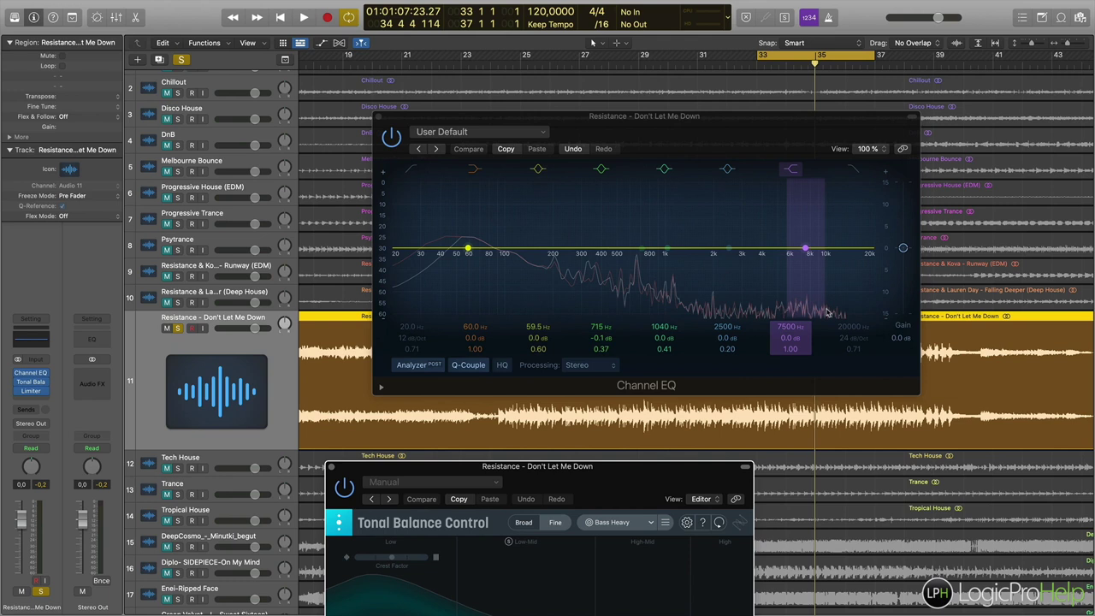
left_click_drag(616, 116, 737, 63)
left_click_drag(555, 474, 396, 243)
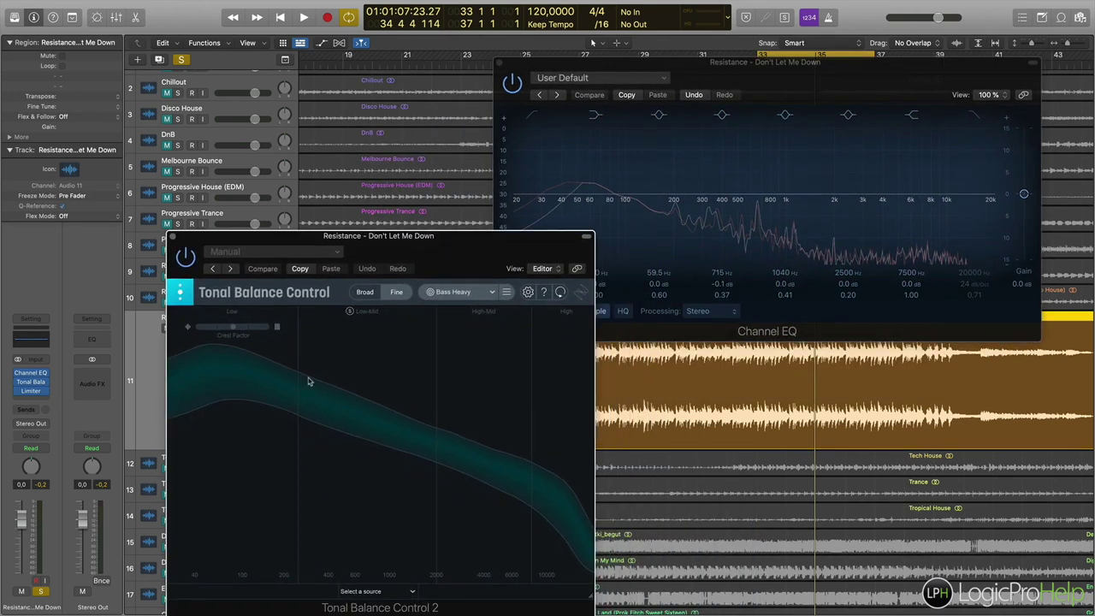
left_click_drag(482, 239, 481, 186)
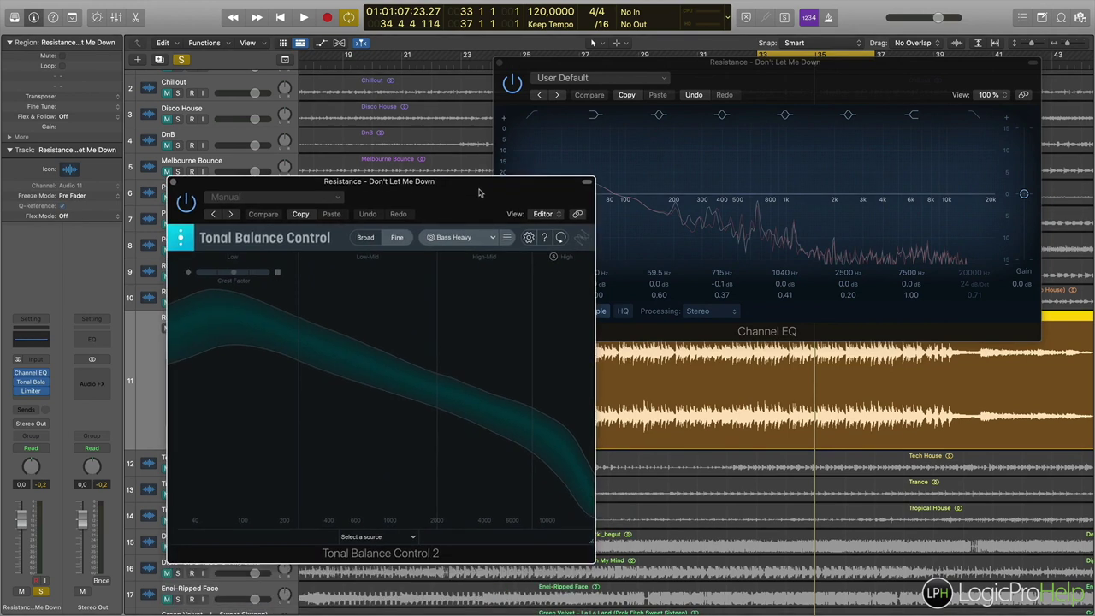
left_click_drag(596, 68, 715, 66)
left_click_drag(528, 183, 532, 138)
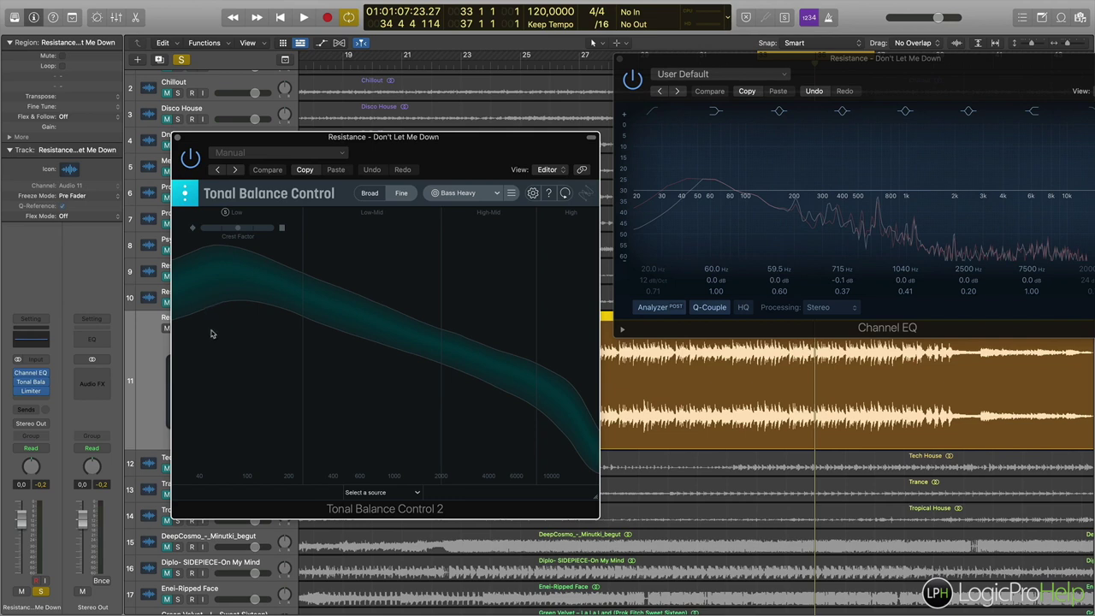
left_click_drag(317, 151, 345, 147)
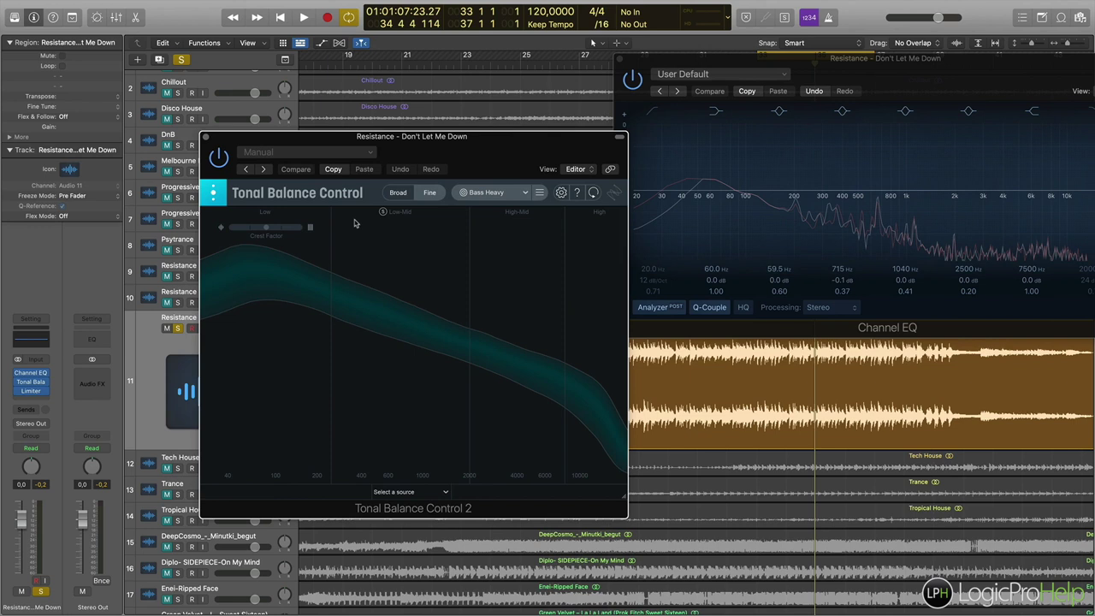
left_click_drag(355, 144, 359, 177)
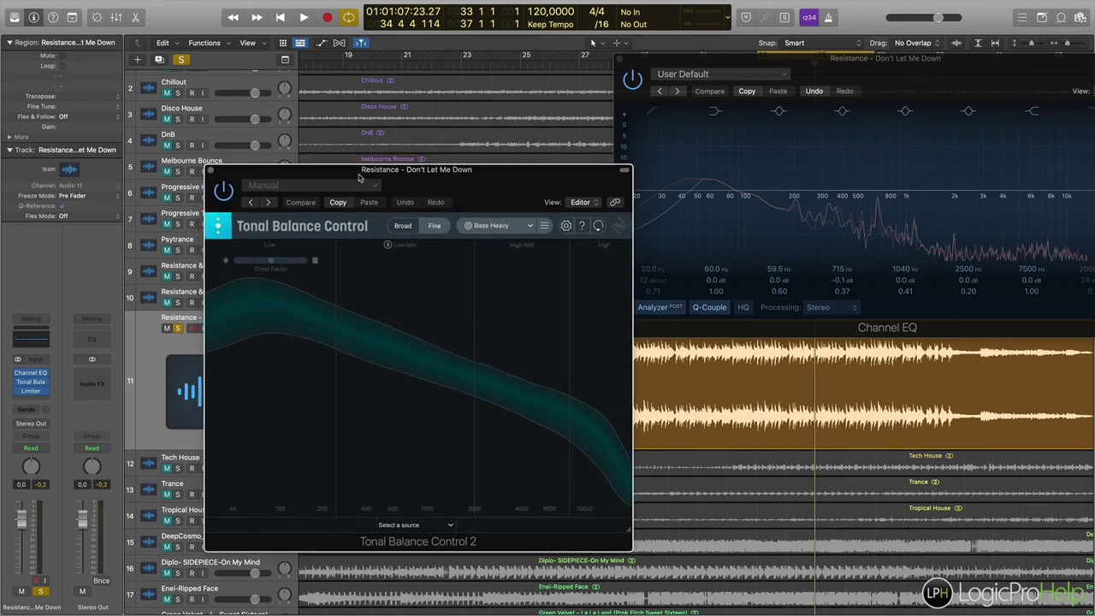
Play the cycled section to check its curve against the Bass Heavy target, and close the Channel EQ window.
key("space")
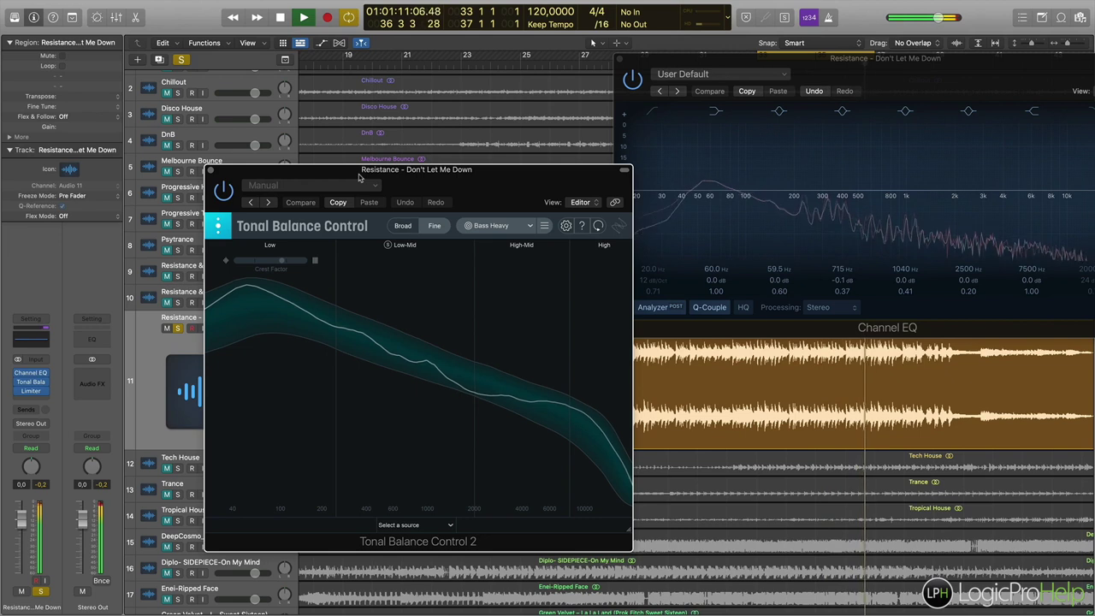
key("space")
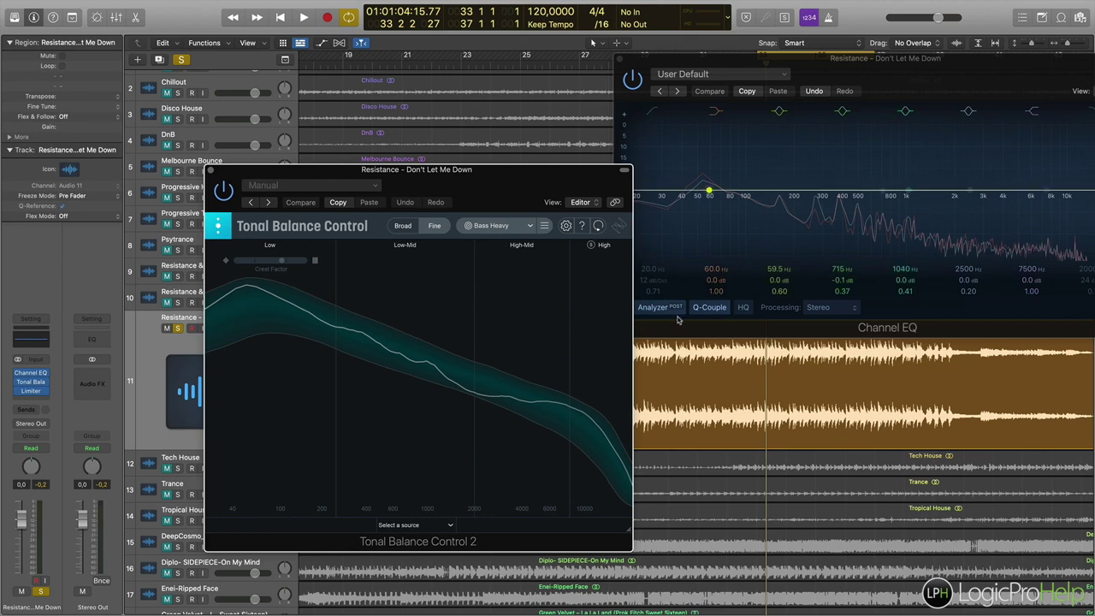
left_click(623, 65)
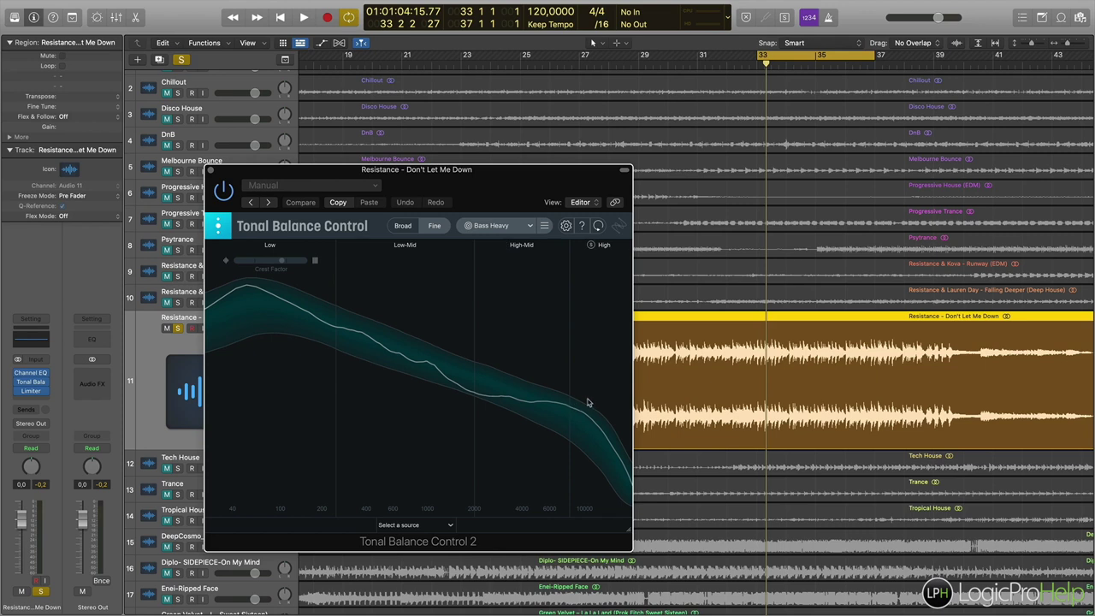
Compare the track's curve with the EDM target in Tonal Balance Control, and return to Bass Heavy.
left_click(519, 226)
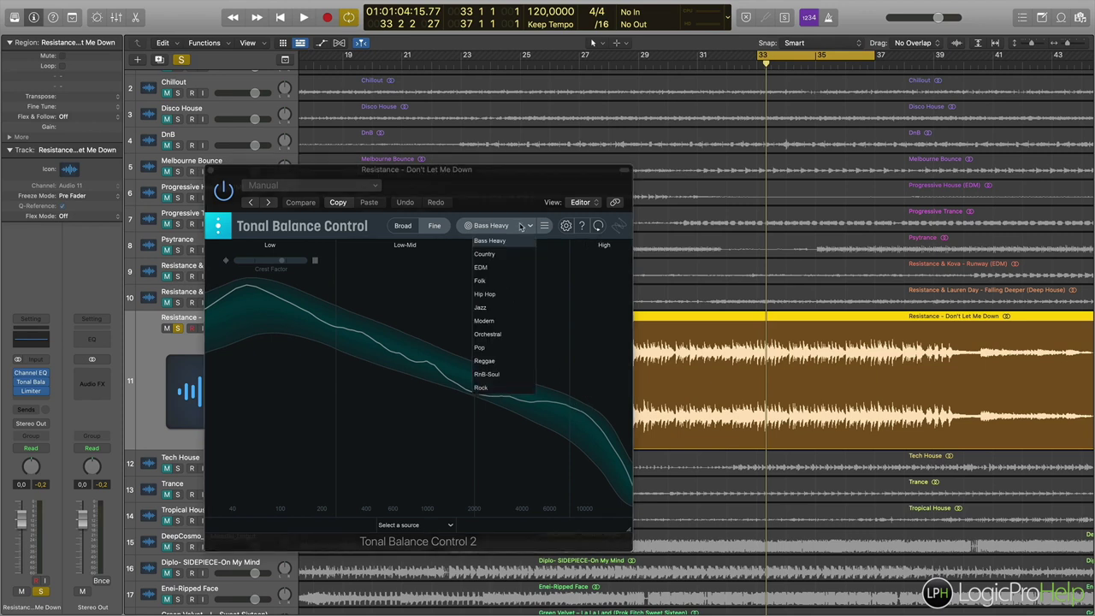
left_click(505, 270)
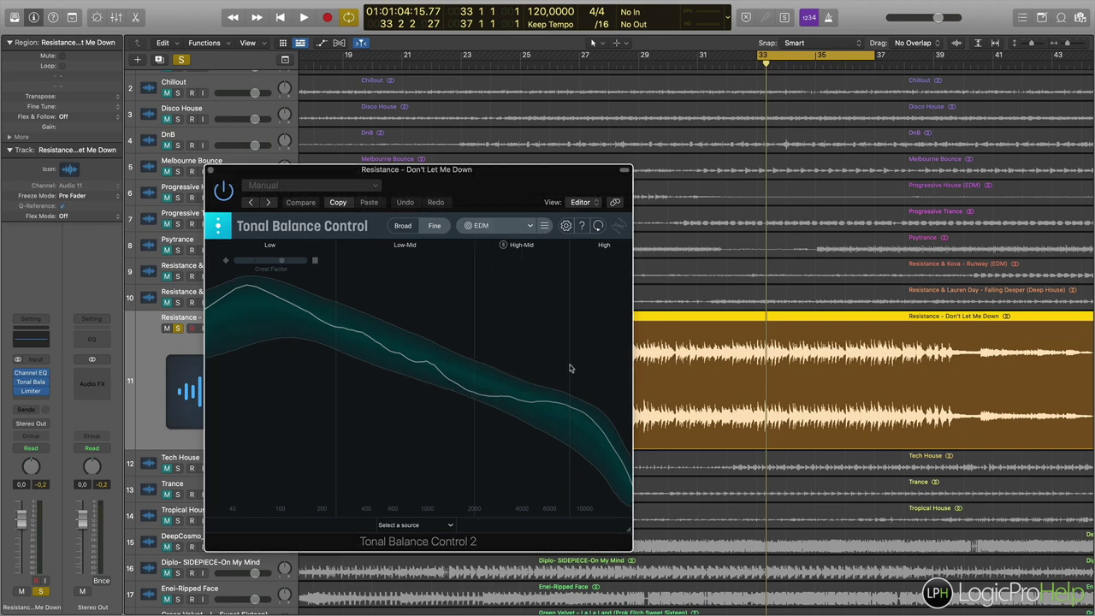
left_click(531, 228)
left_click(492, 241)
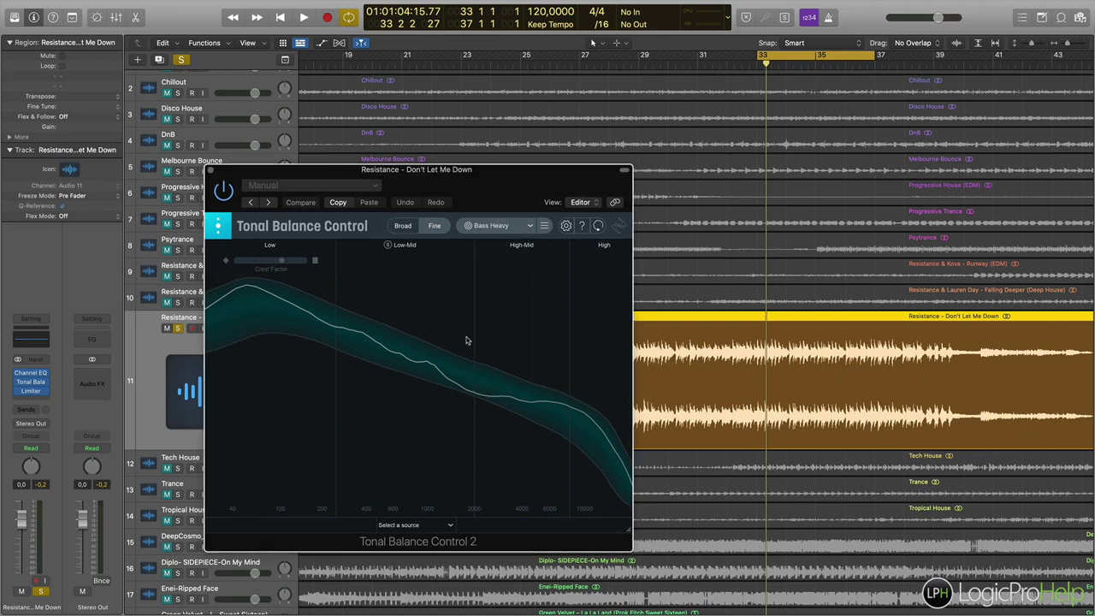
Compare the track's curve with the Modern, Orchestral and Pop targets, and return to Bass Heavy.
left_click(530, 228)
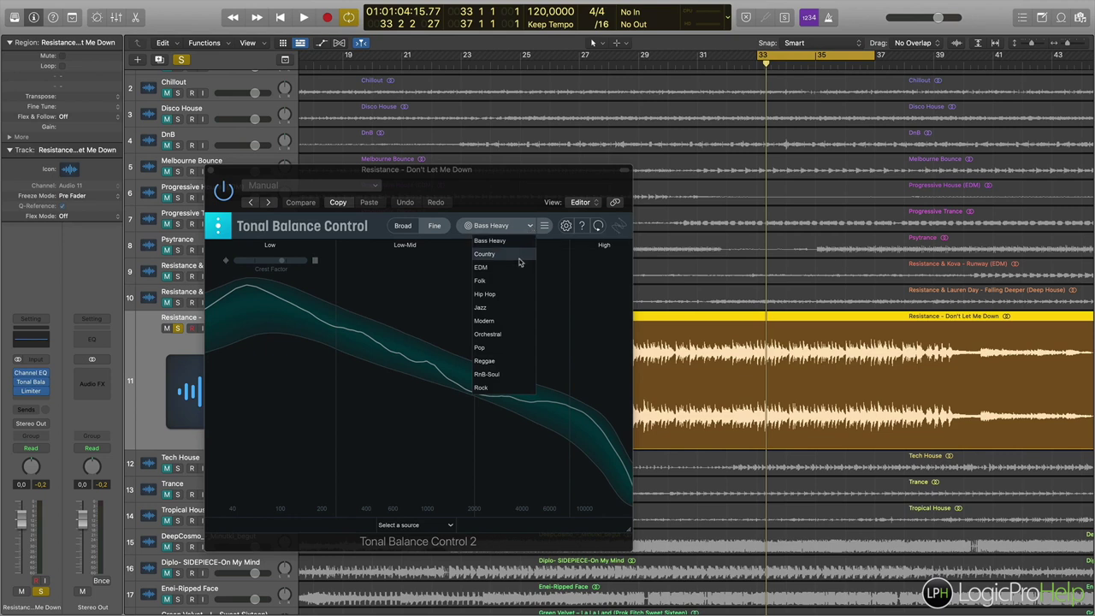
left_click(510, 320)
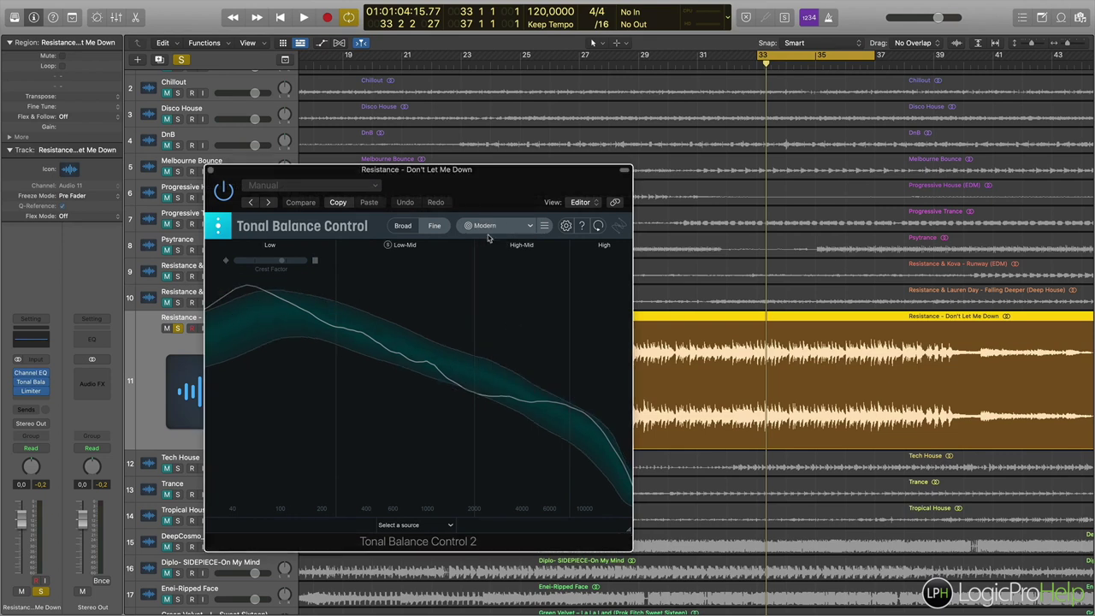
left_click(527, 227)
left_click(503, 334)
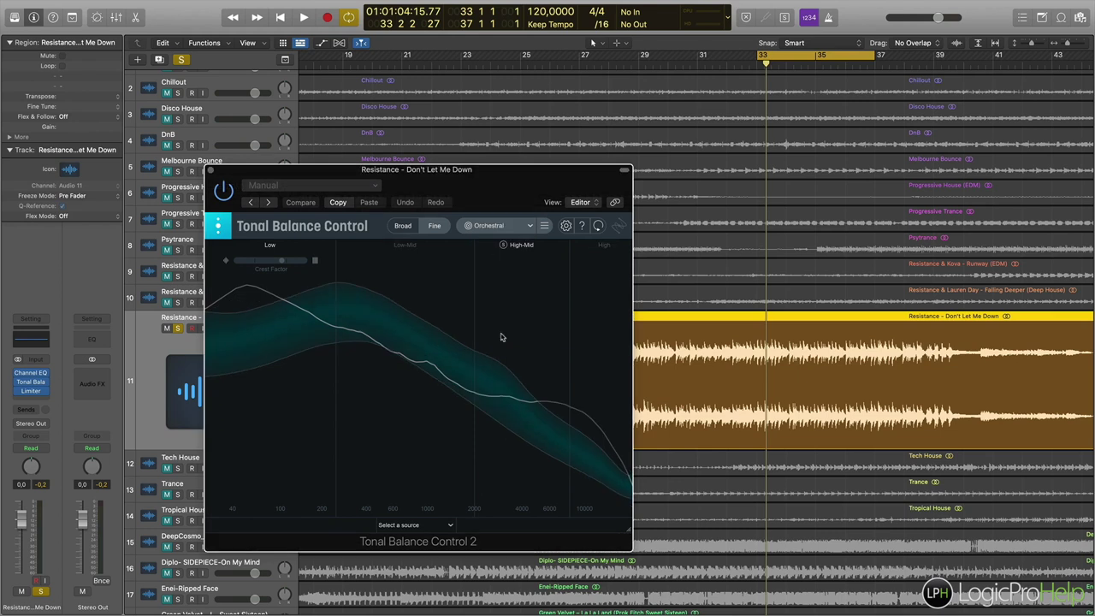
left_click(527, 228)
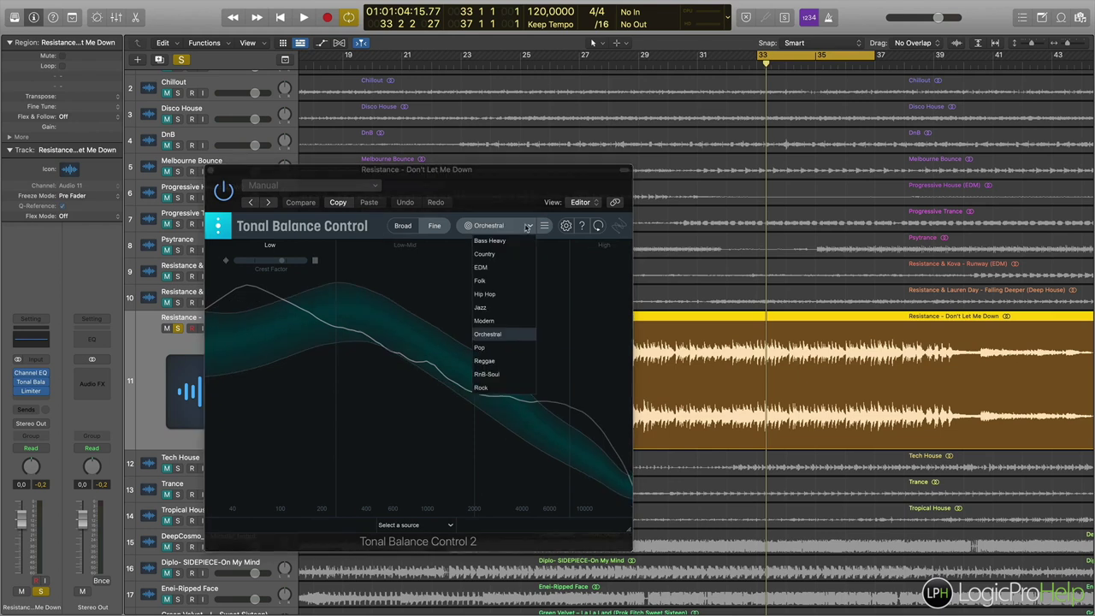
left_click(512, 348)
left_click(513, 228)
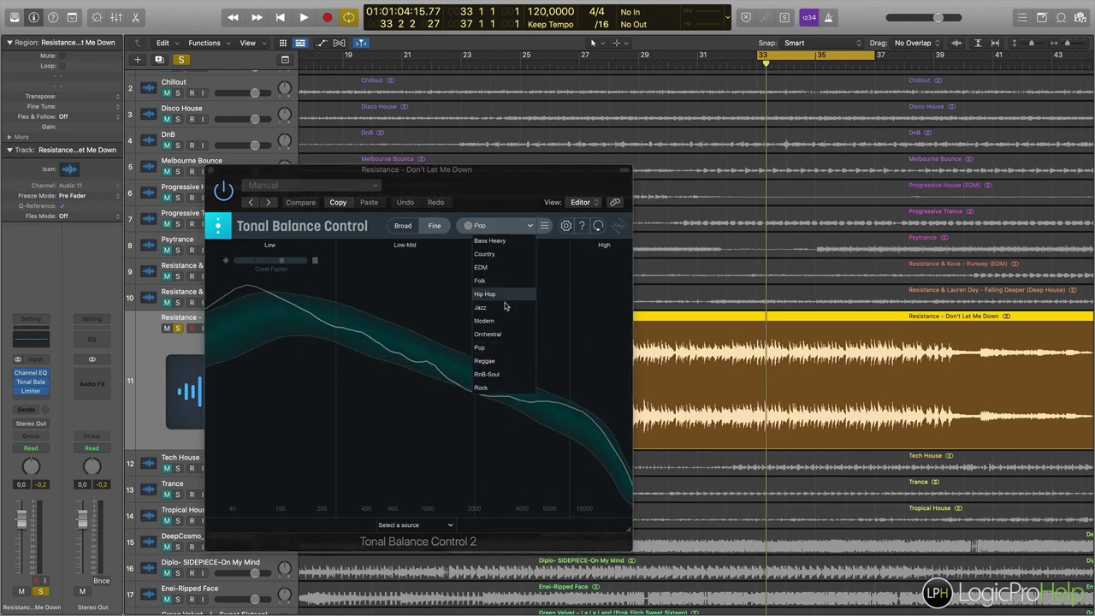
left_click(506, 322)
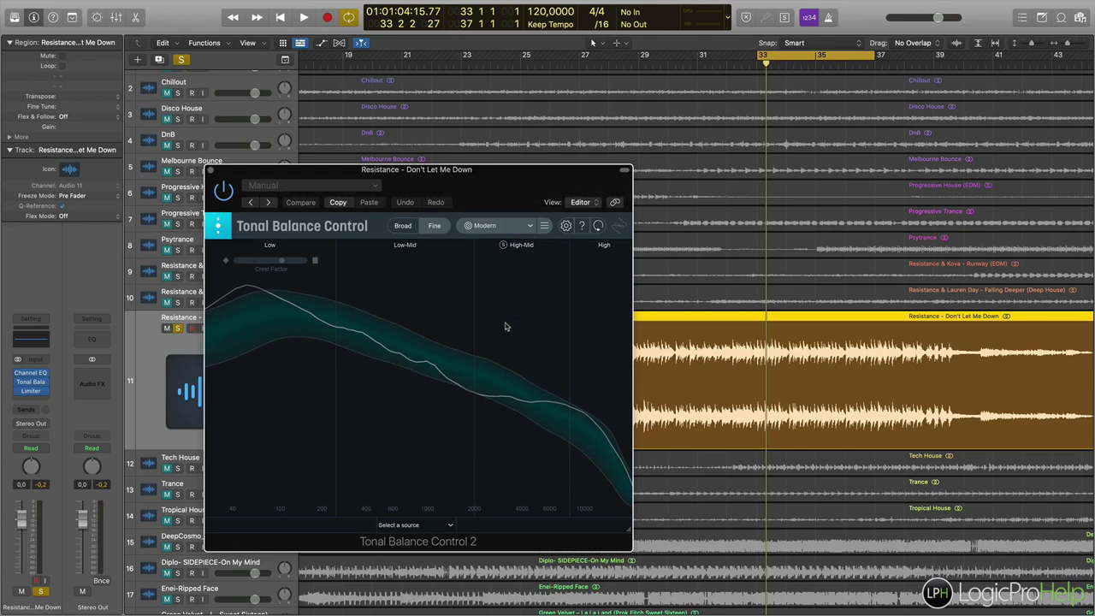
left_click(519, 227)
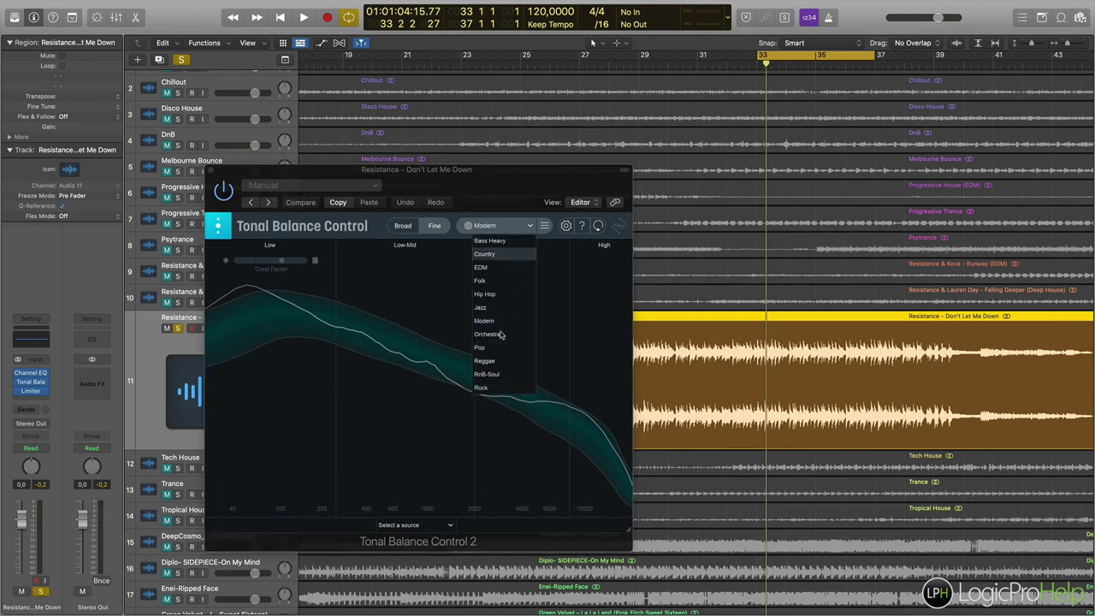
left_click(507, 243)
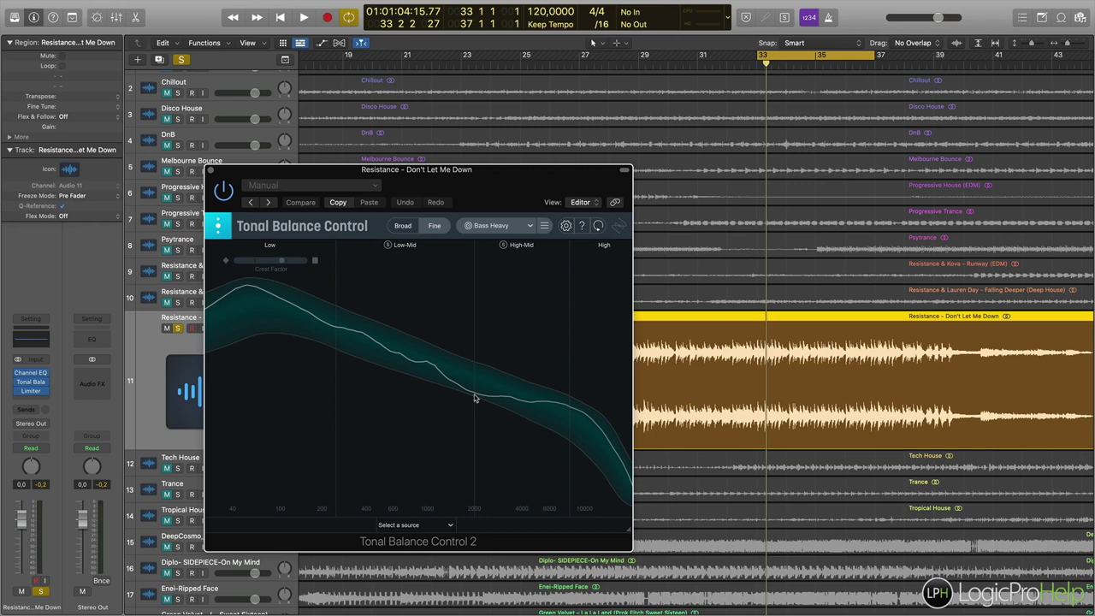
Play the track from bar 68 to examine the second loud section's curve against the Bass Heavy target.
key("super+Left")
key("super+Left")
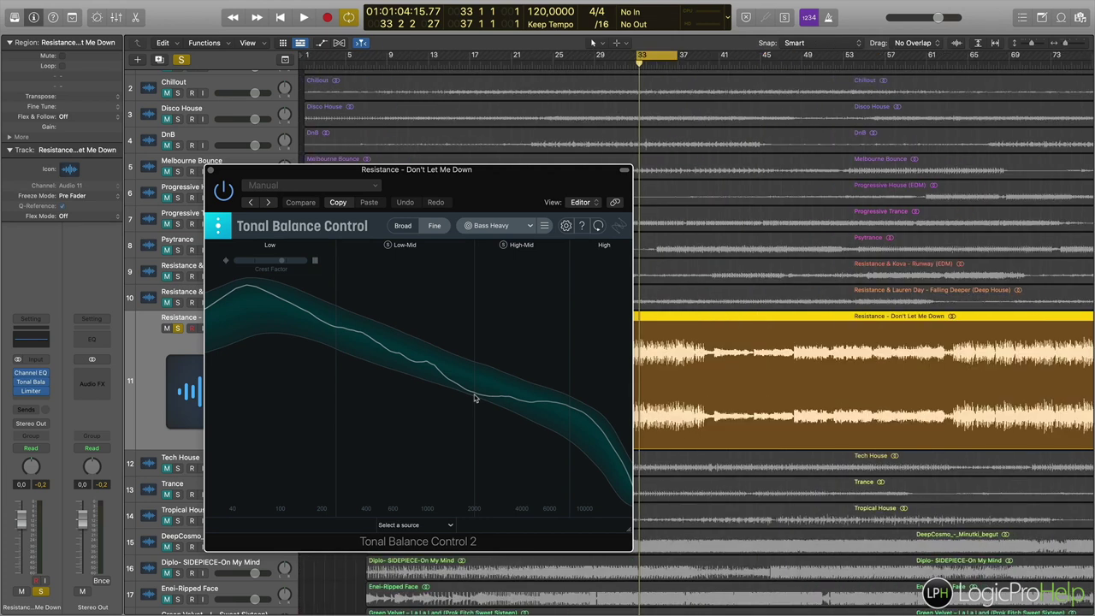
key("space")
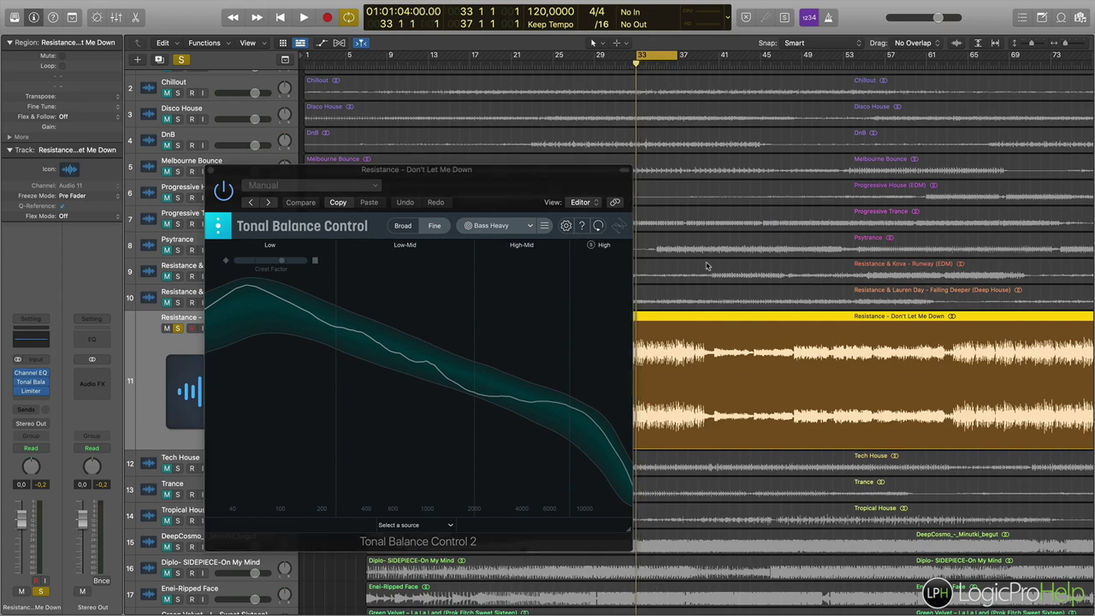
scroll(707, 266, "right", 5)
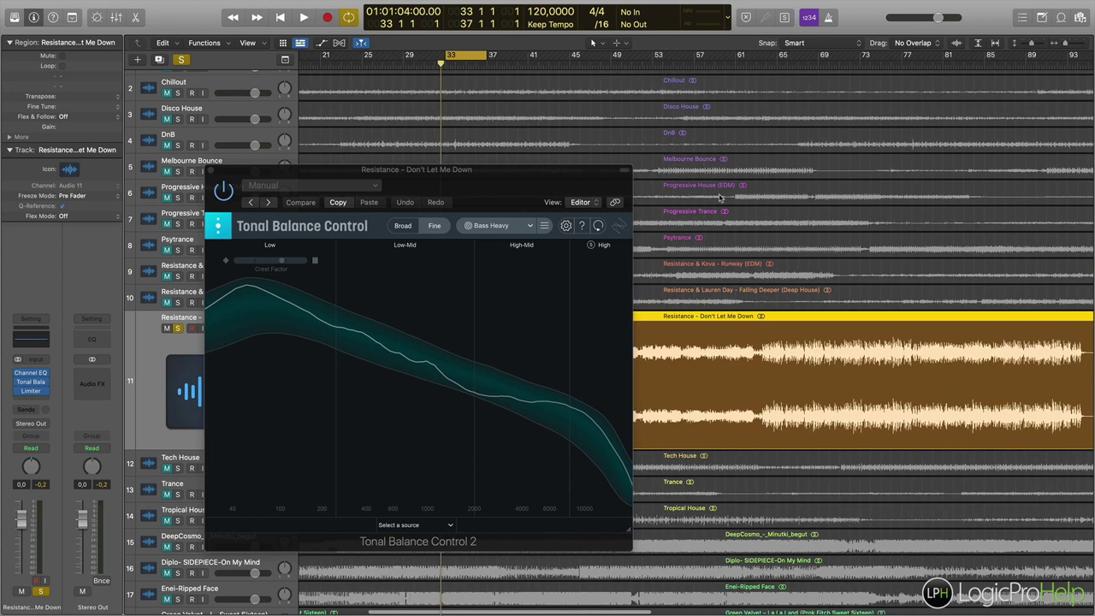
left_click(865, 62)
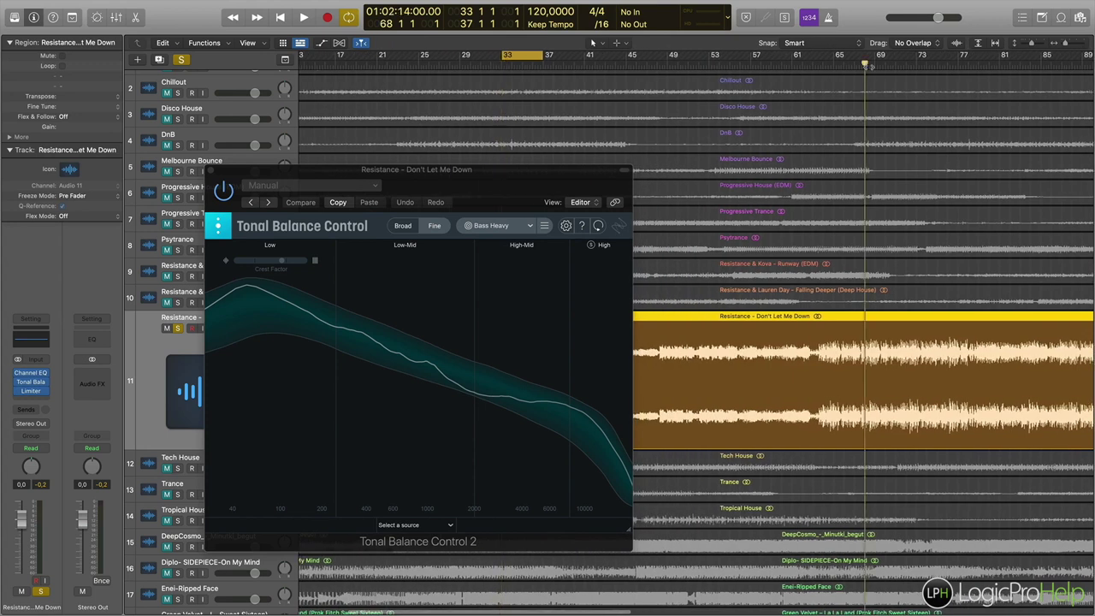
key("space")
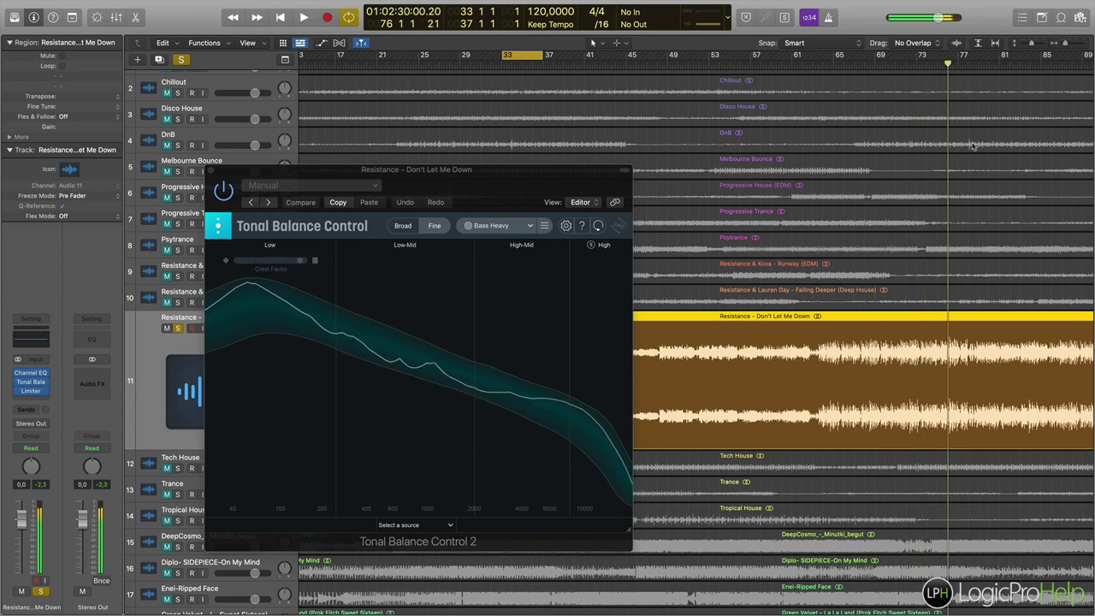
Examine the curve against the Bass Heavy target near the track's end, and play the first loud section again from bar 33.
scroll(972, 146, "right", 10)
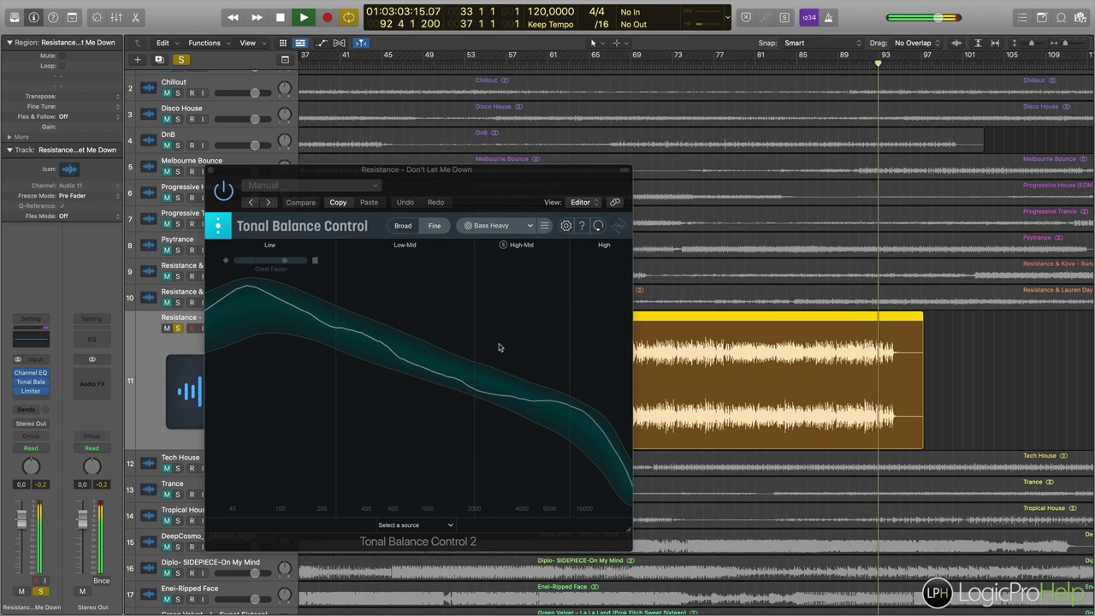
key("space")
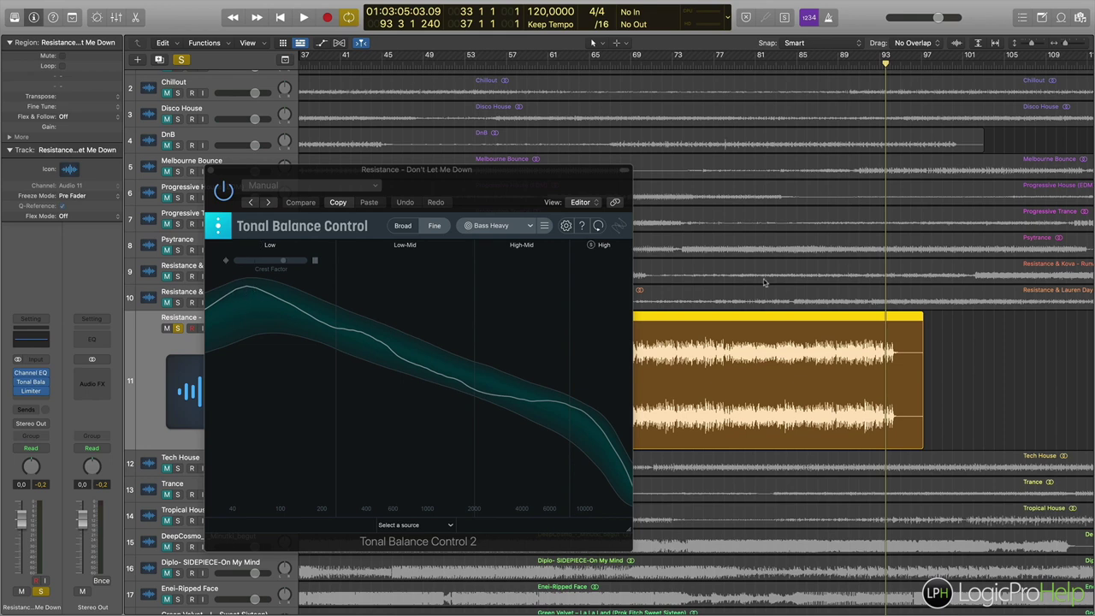
scroll(764, 283, "left", 10)
scroll(765, 282, "left", 2)
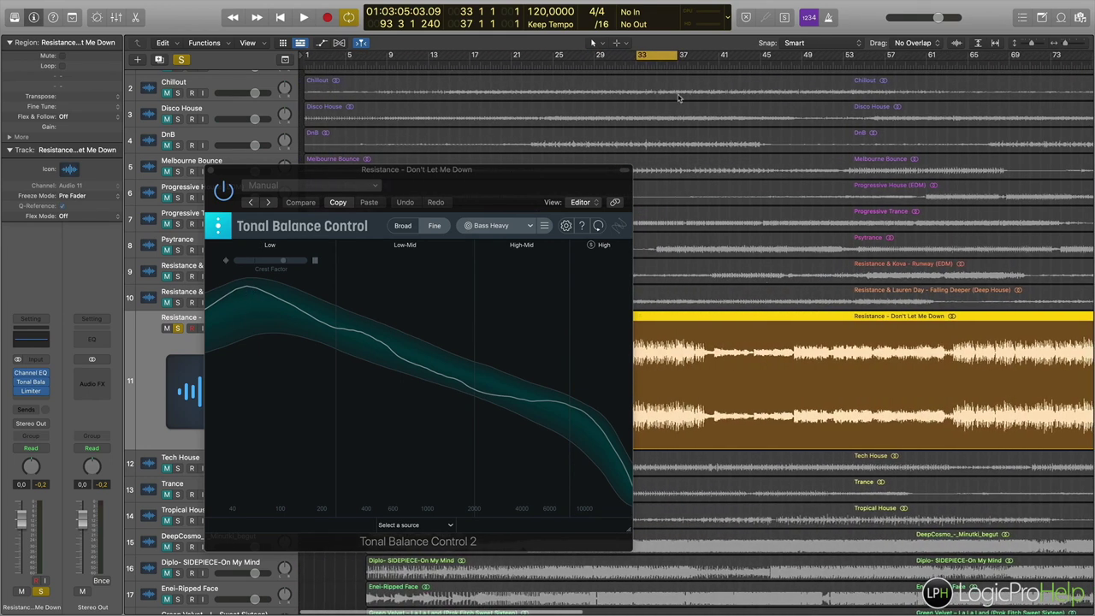
left_click(636, 64)
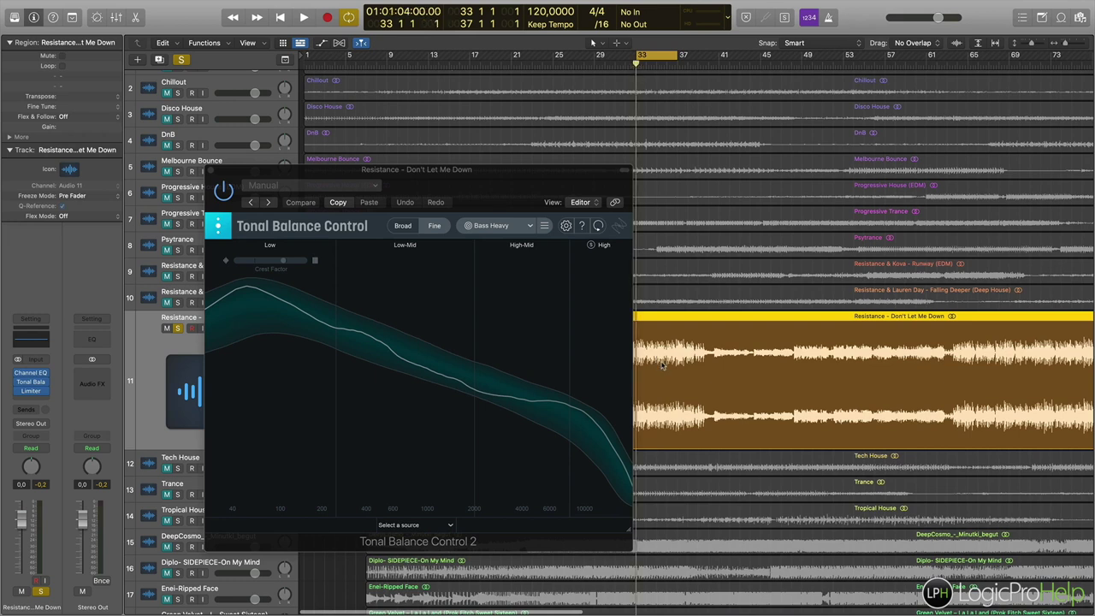
key("space")
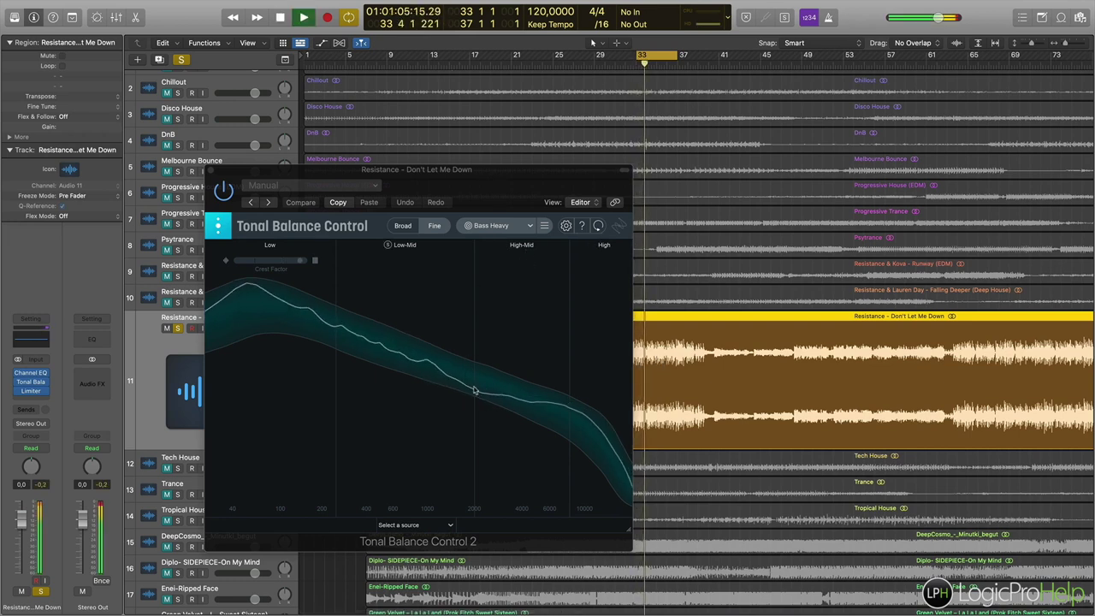
key("space")
Open the track's Channel EQ and boost the upper-mid bell band by 3.0 dB at 2040 Hz with a Q of 0.30.
left_click_drag(462, 171, 458, 210)
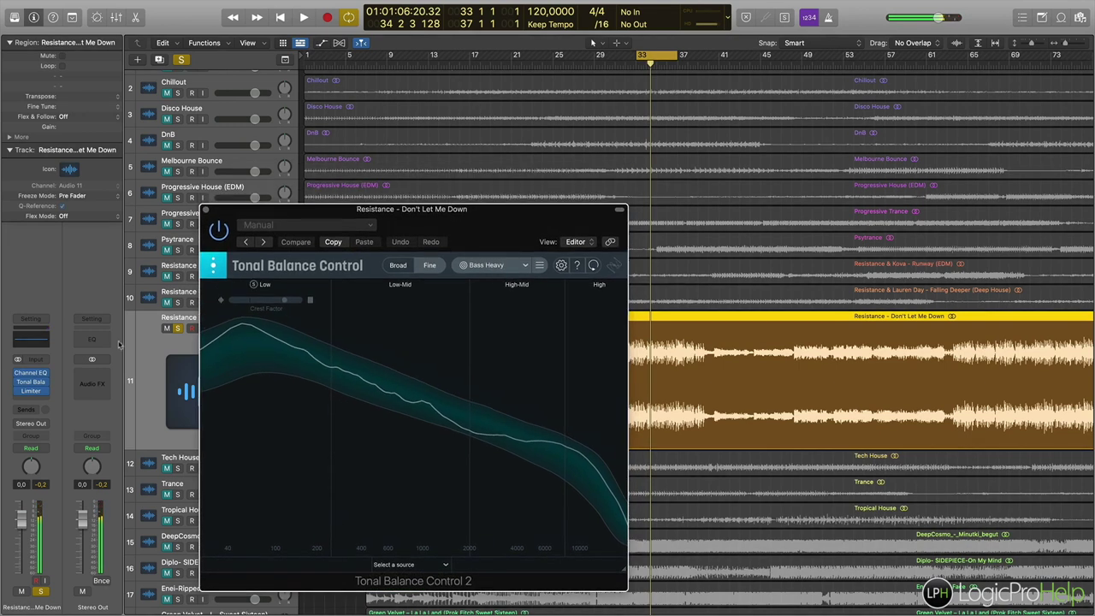
left_click(15, 377)
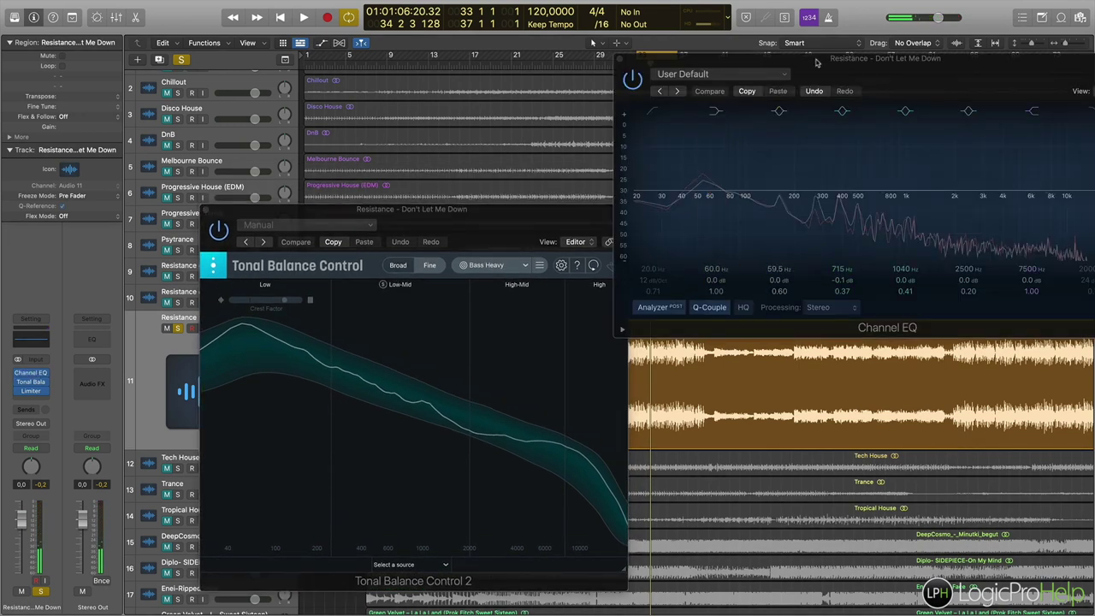
left_click_drag(815, 62, 557, 149)
left_click_drag(717, 282, 697, 266)
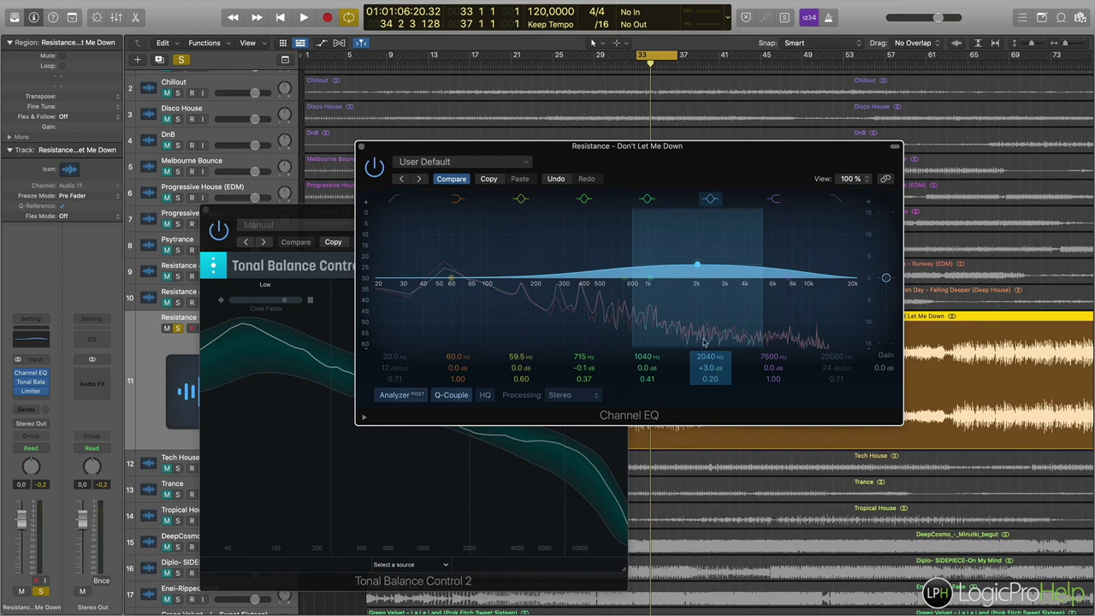
left_click_drag(709, 379, 709, 371)
Play the cycled section and compare the sound and tonal curve with the Channel EQ bypassed and enabled.
key("space")
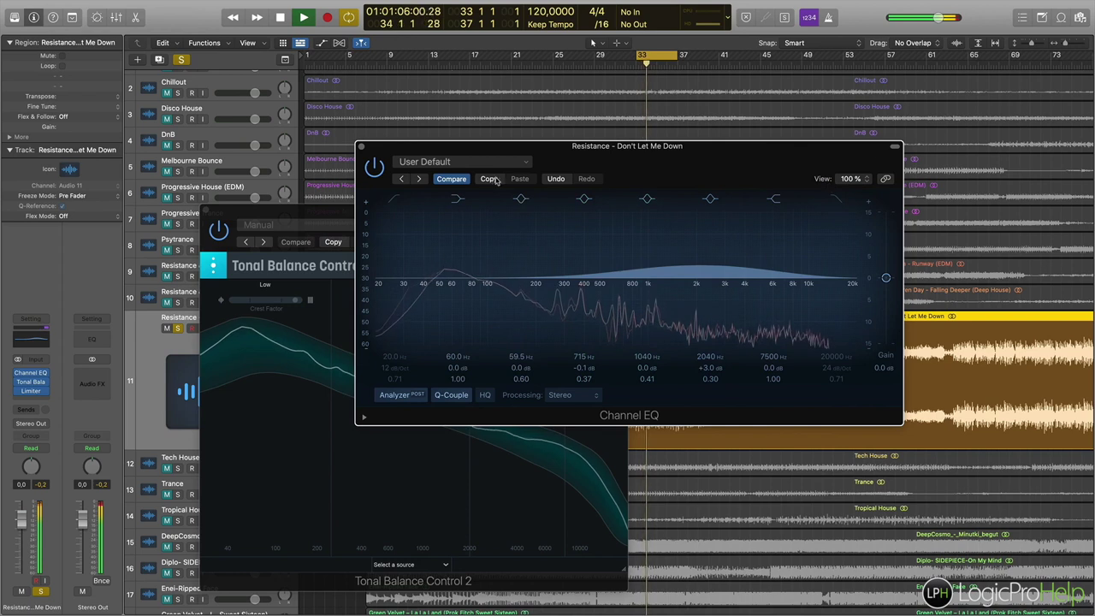
left_click_drag(377, 165, 498, 101)
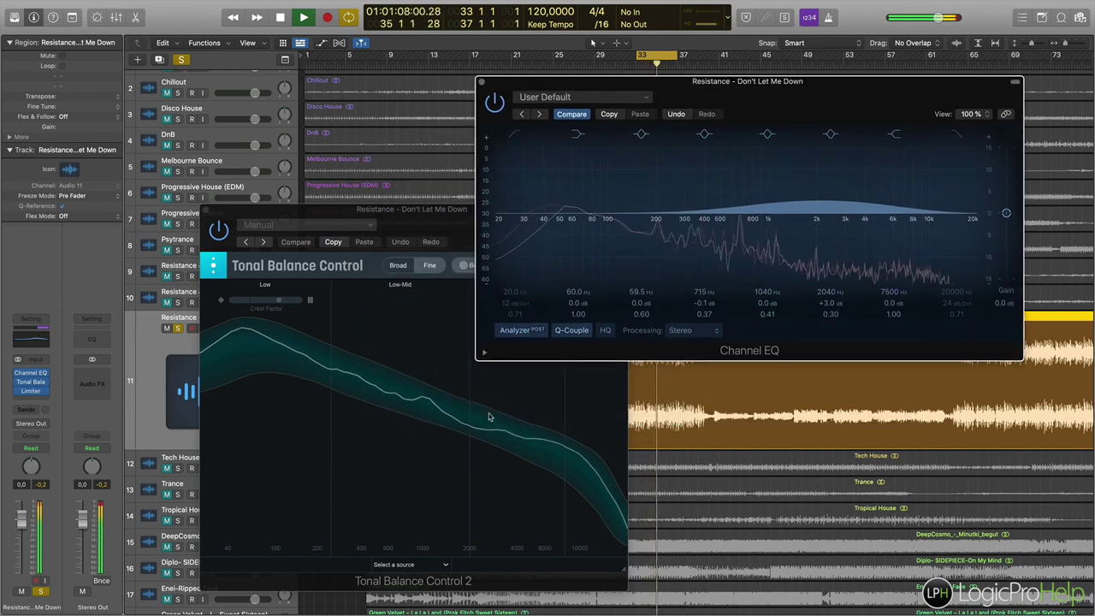
mouse_move(336, 284)
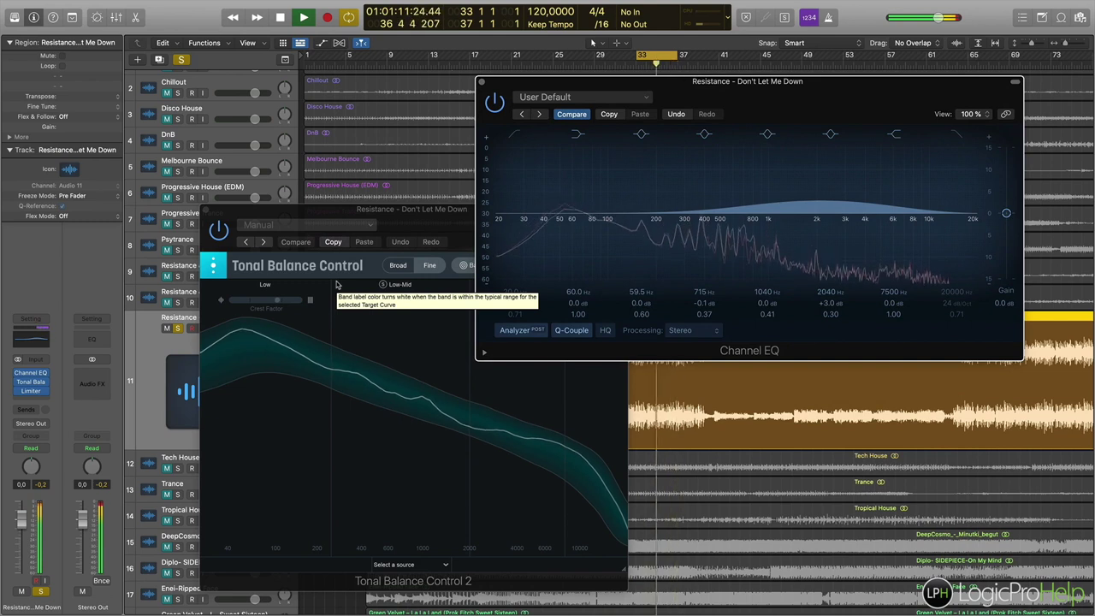
left_click(495, 101)
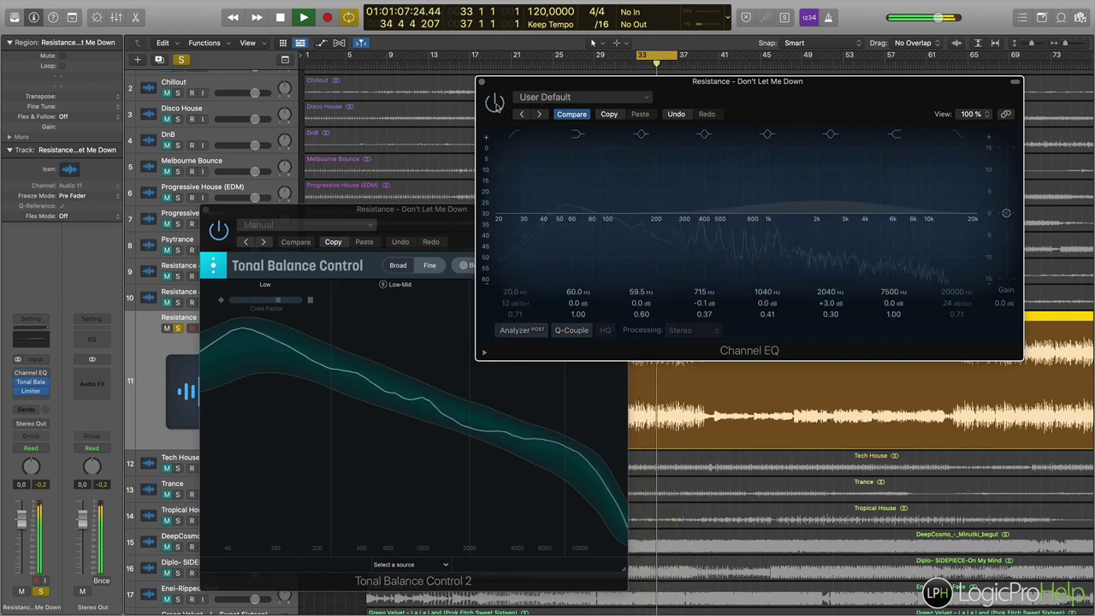
left_click(495, 102)
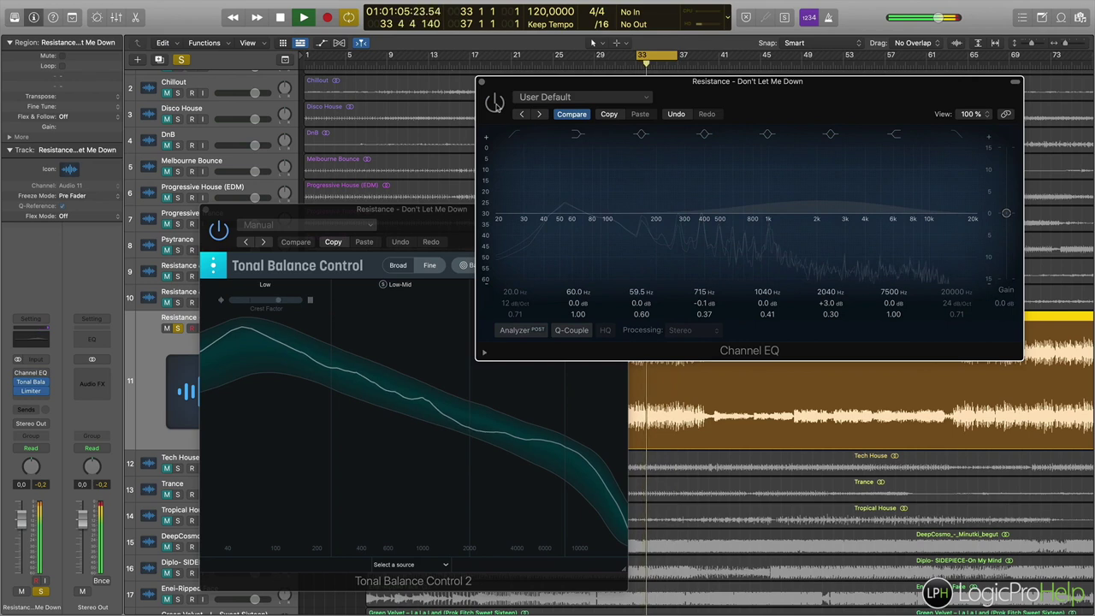
left_click(494, 102)
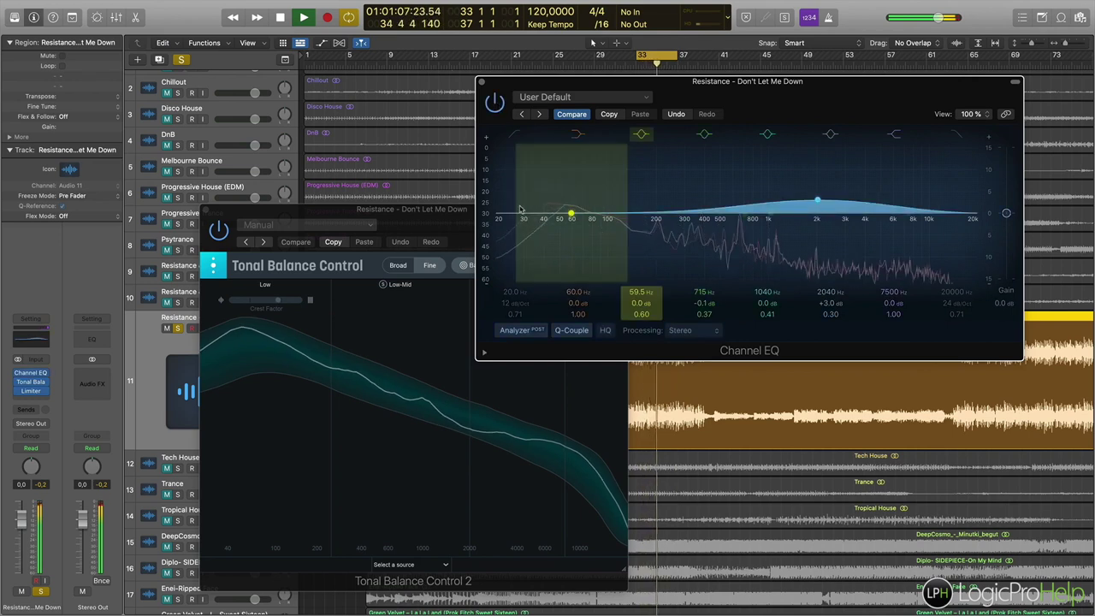
key("space")
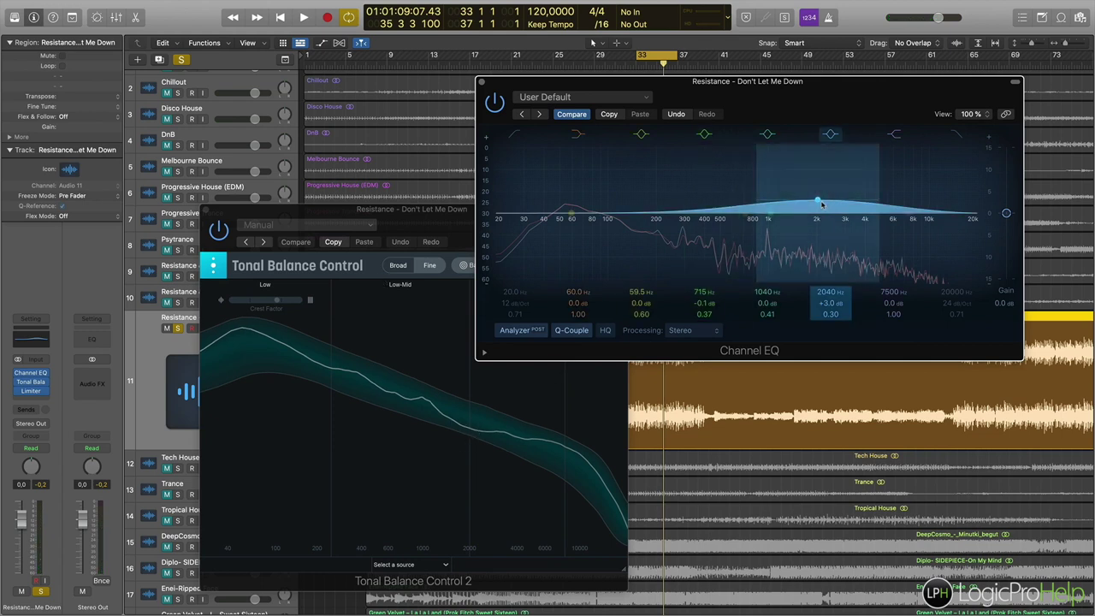
Set the 2040 Hz band's gain to +2.0 dB and close the Tonal Balance Control window.
left_click_drag(819, 202, 818, 205)
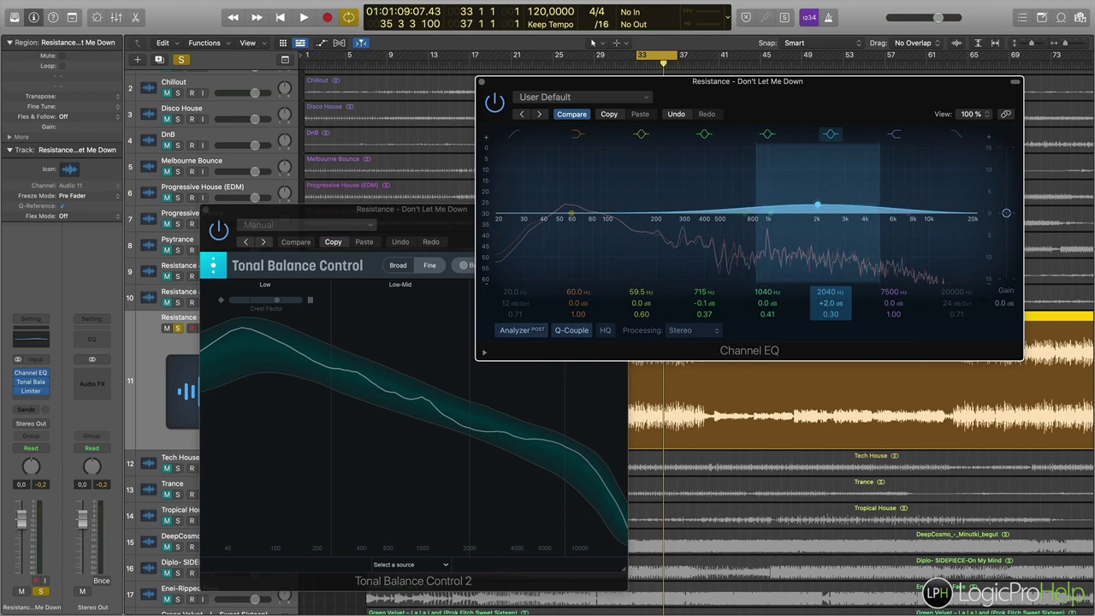
left_click(378, 214)
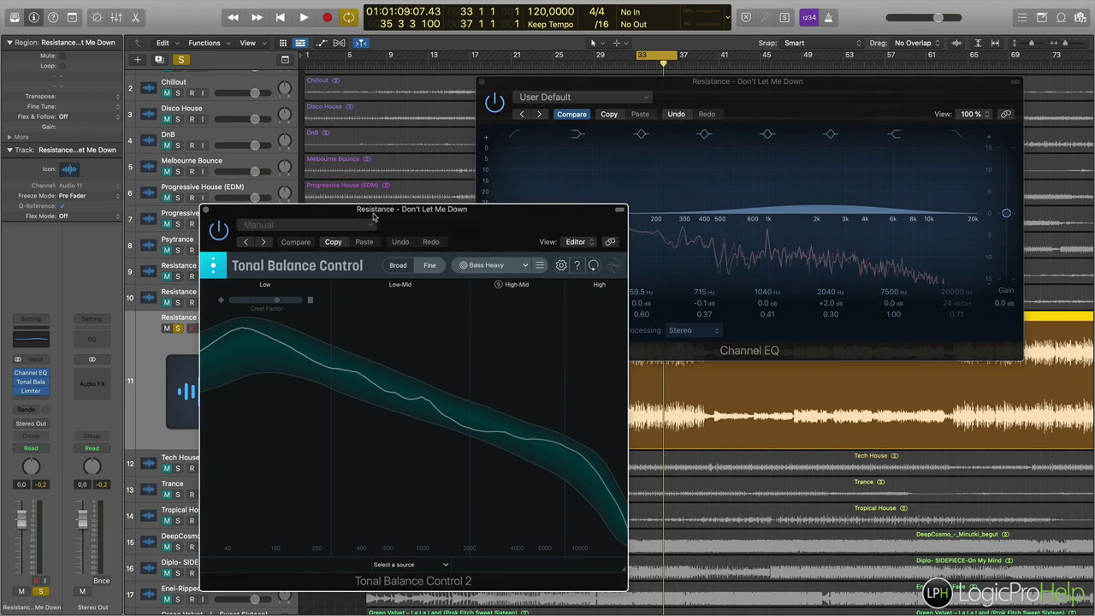
left_click(206, 210)
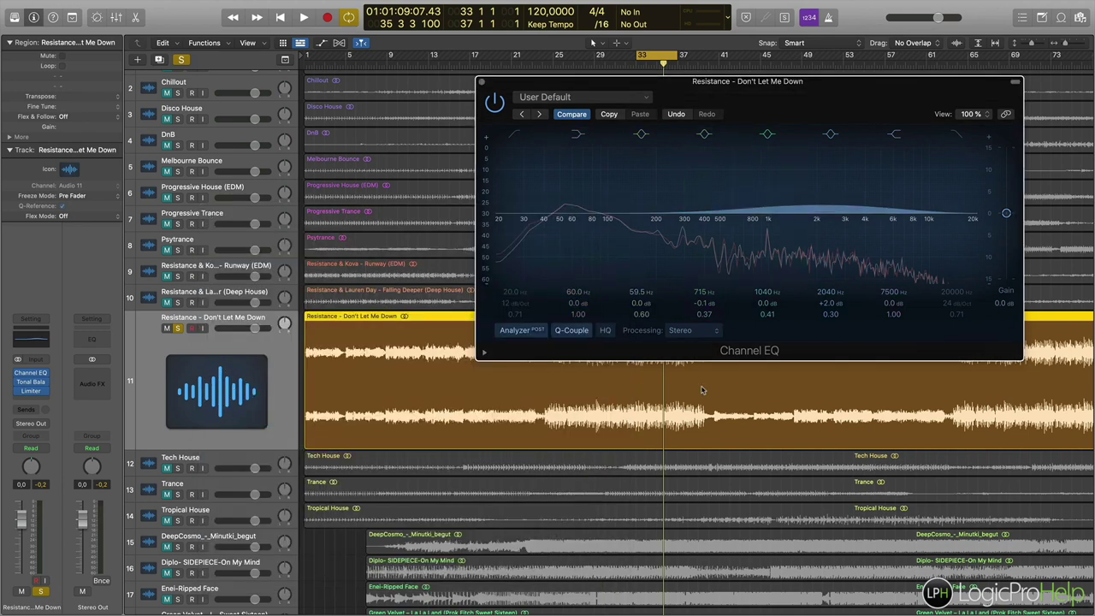
Examine the waveform's loud and quiet sections across the whole track, and place the playhead at bar 33.
scroll(702, 391, "right", 10)
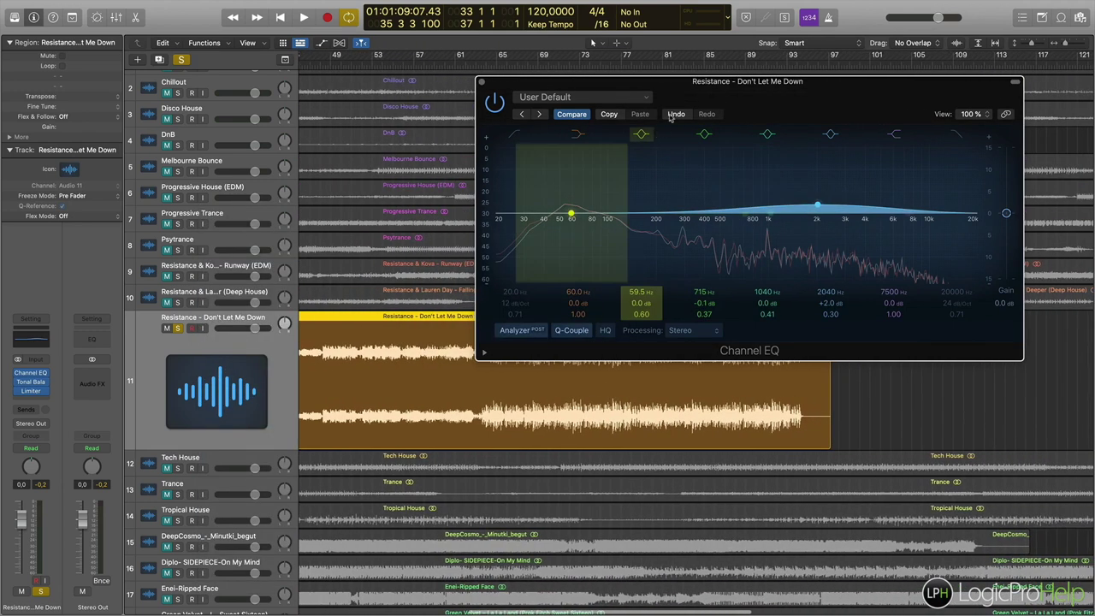
left_click_drag(674, 87, 686, 109)
left_click(672, 61)
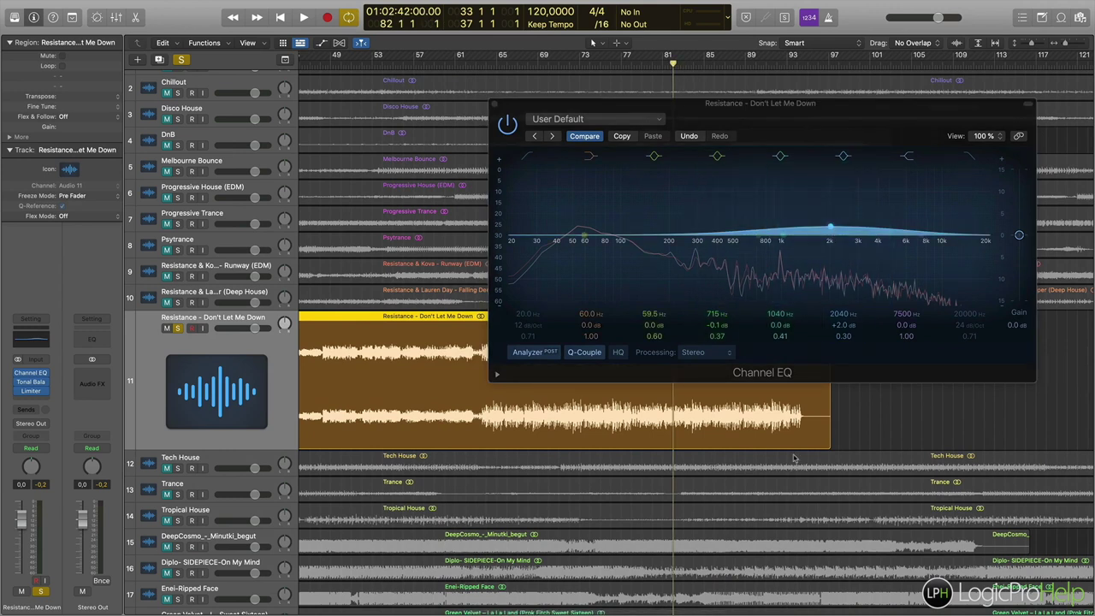
scroll(772, 456, "left", 10)
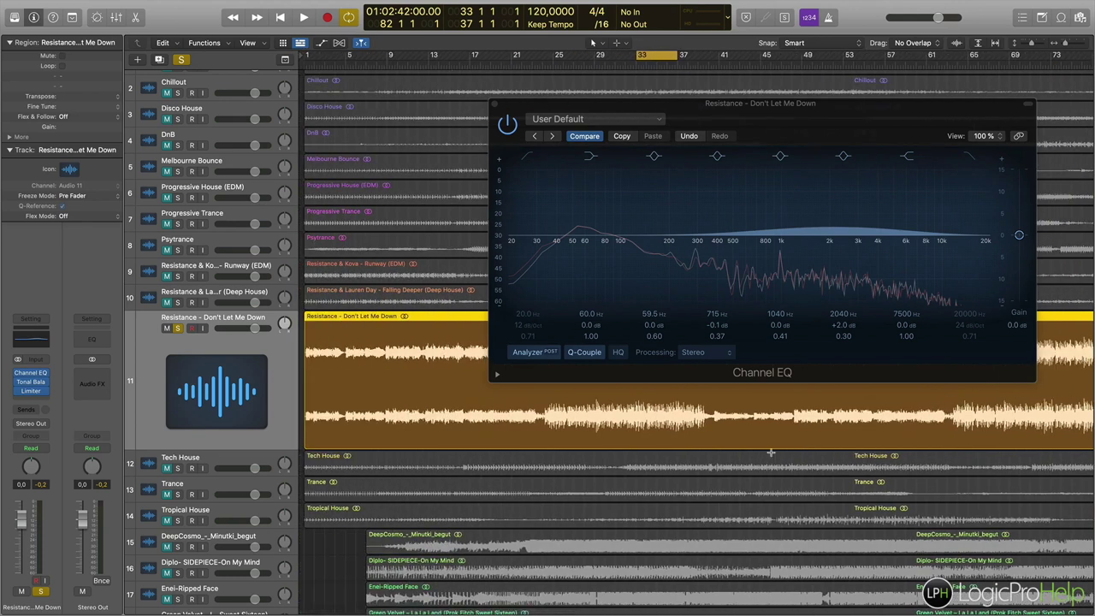
key("super+Left")
scroll(772, 456, "right", 1)
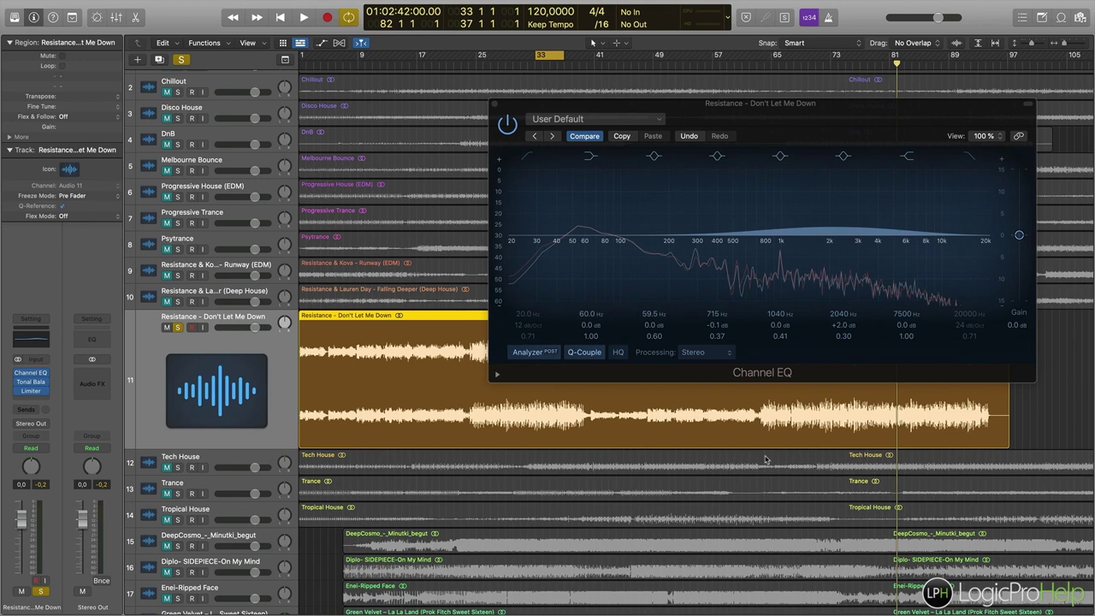
left_click(535, 65)
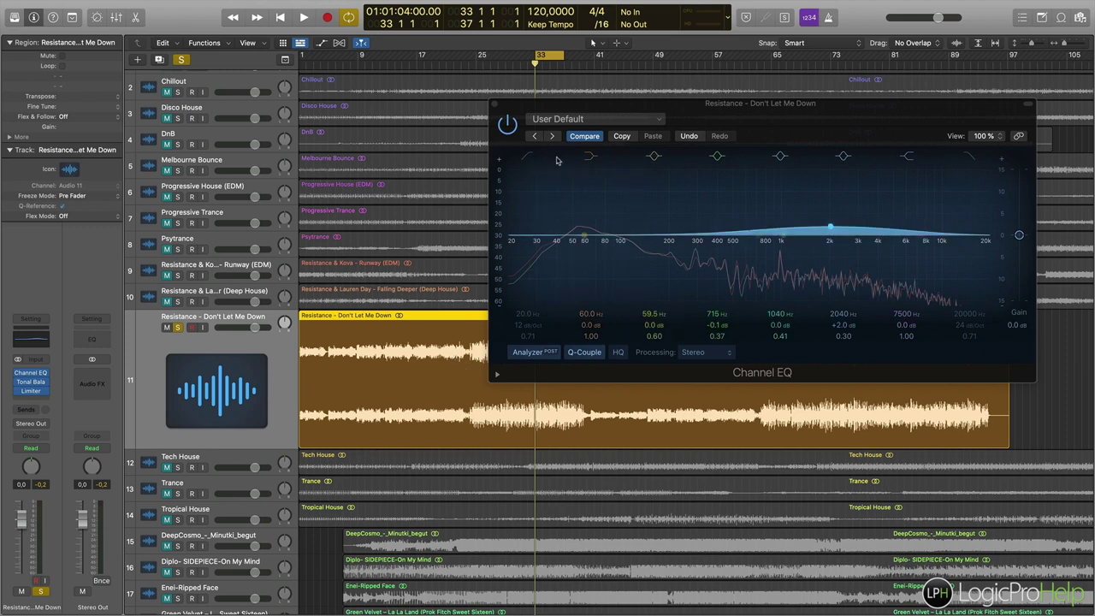
left_click_drag(576, 116, 585, 91)
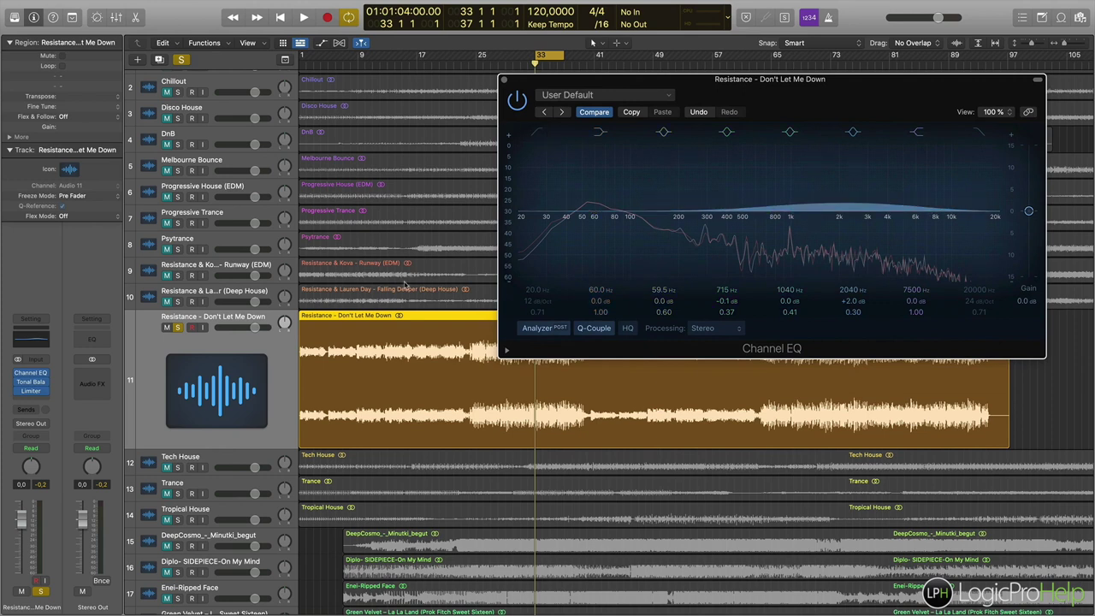
Show track automation and create a Bypassed point for the Channel EQ's bypass on the Resistance - Don't Let Me Down track.
key("a")
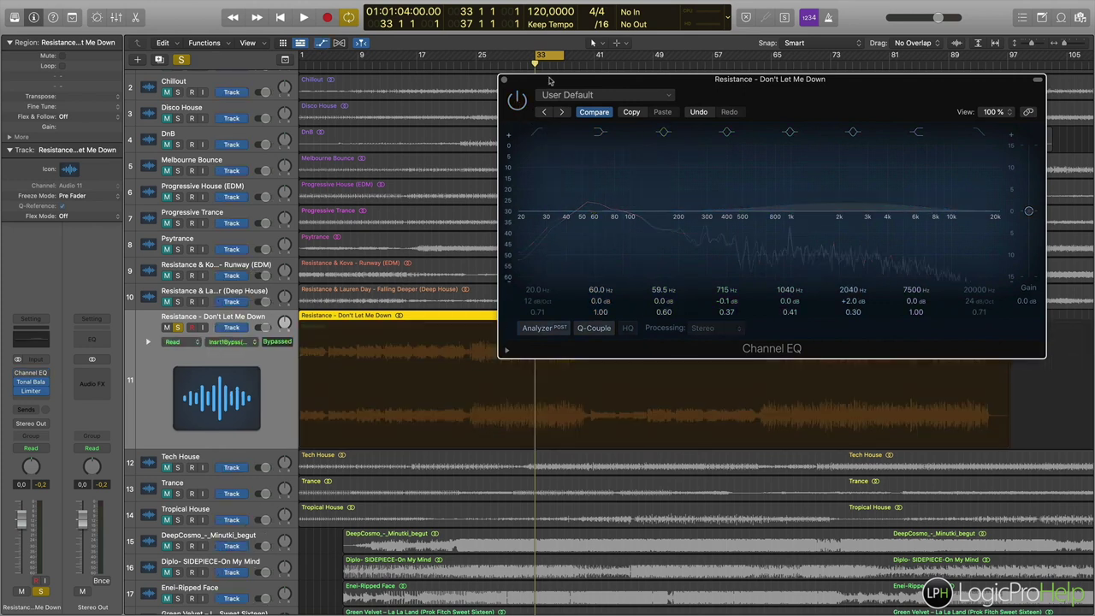
left_click_drag(549, 81, 669, 69)
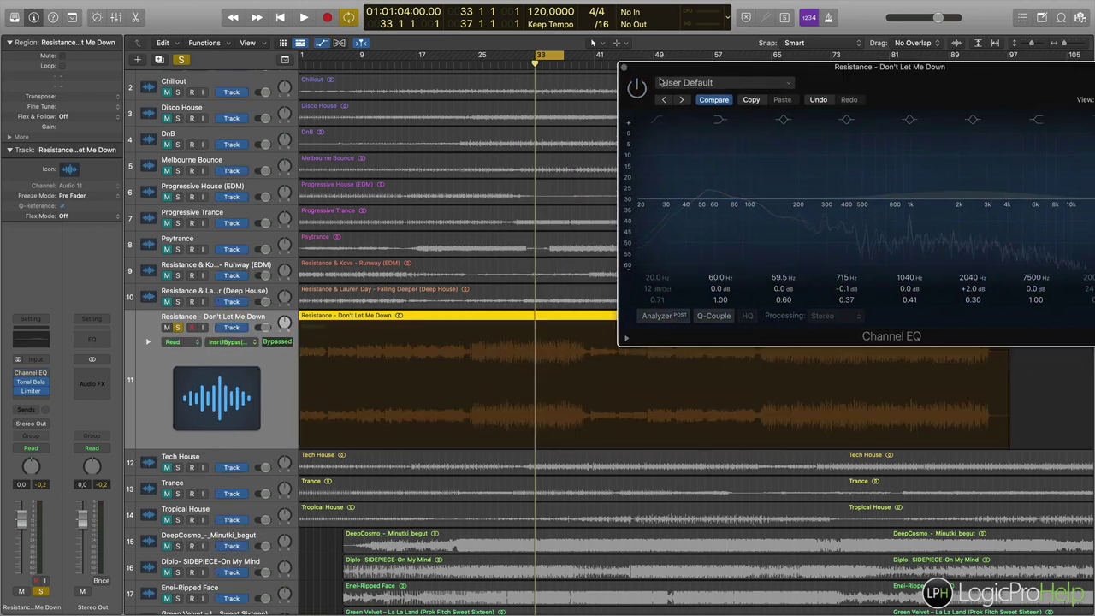
left_click(506, 448)
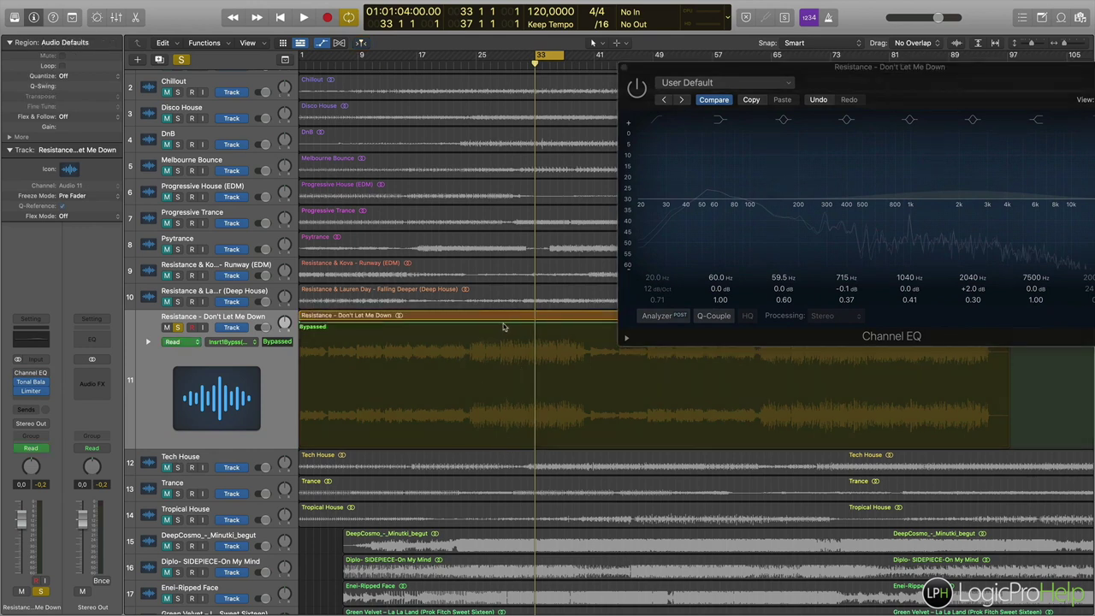
Automate the Channel EQ to be active only during the first loud section, from about bar 24 until the waveform gets quieter.
left_click(471, 324)
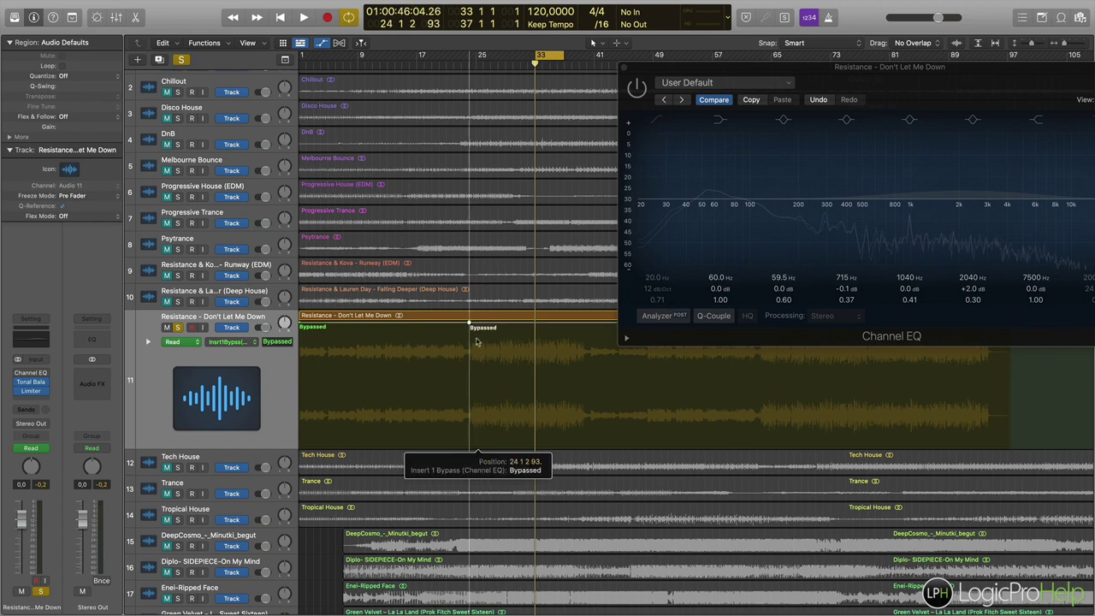
left_click_drag(485, 327, 469, 445)
left_click(433, 65)
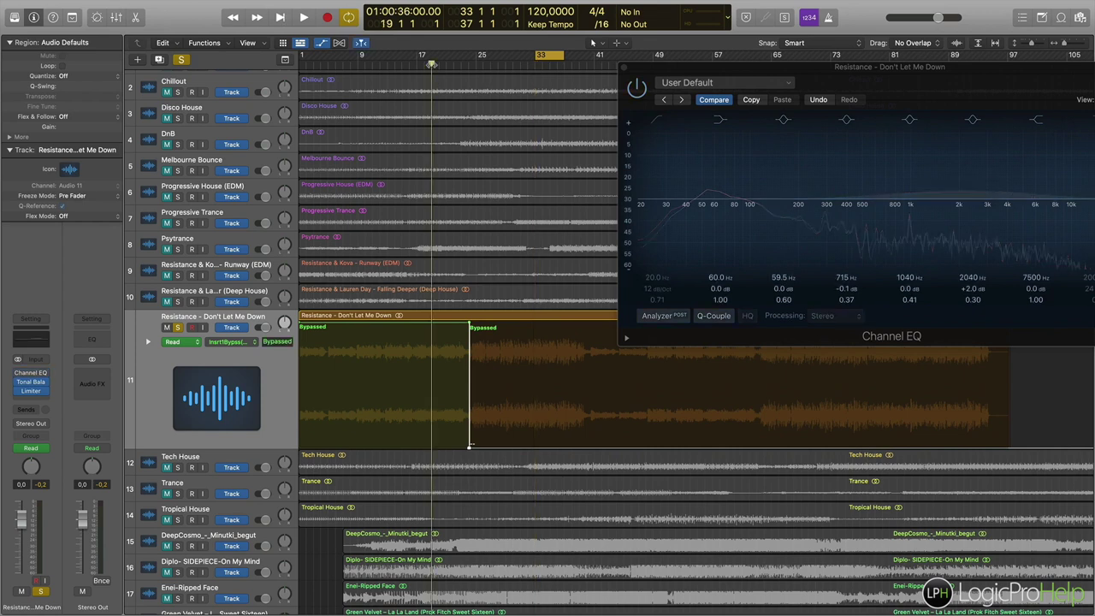
left_click(498, 65)
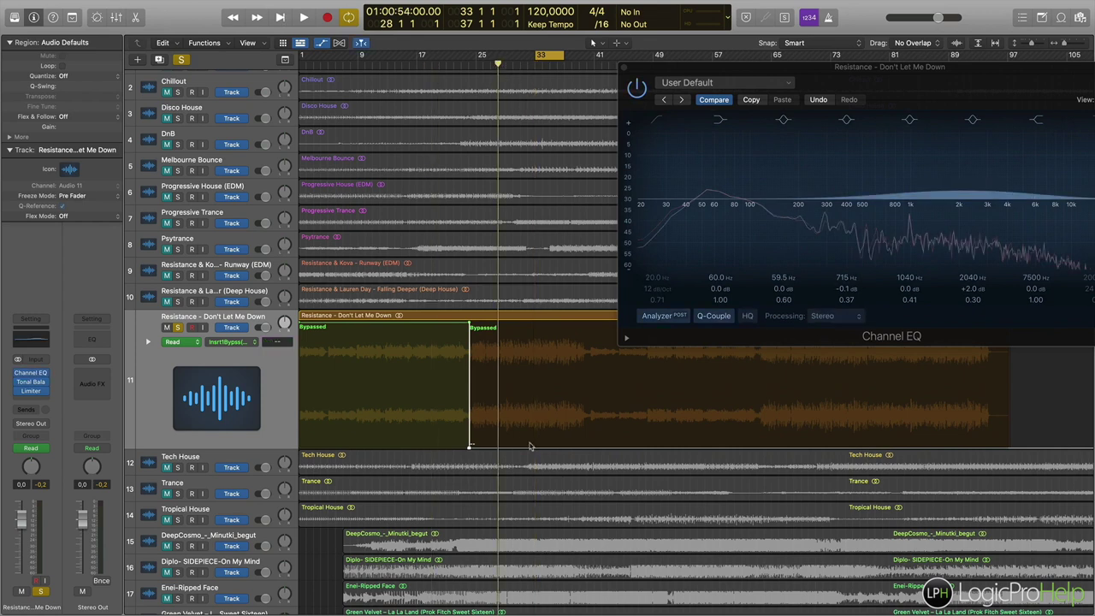
left_click(583, 448)
left_click_drag(583, 450, 584, 342)
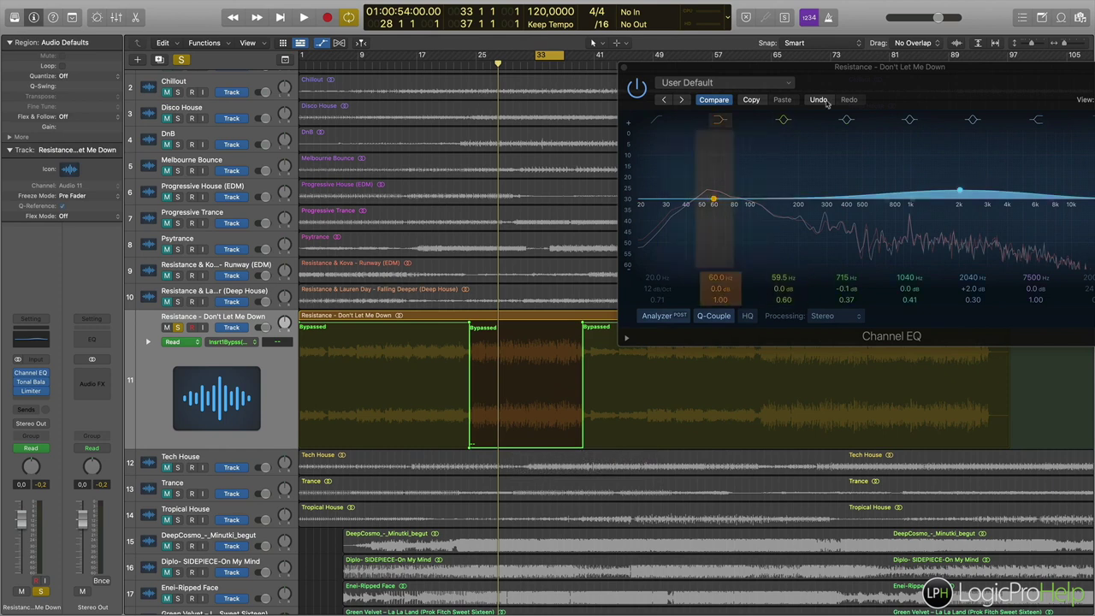
Close the Channel EQ window and reopen Tonal Balance Control on the track.
left_click_drag(847, 66, 770, 76)
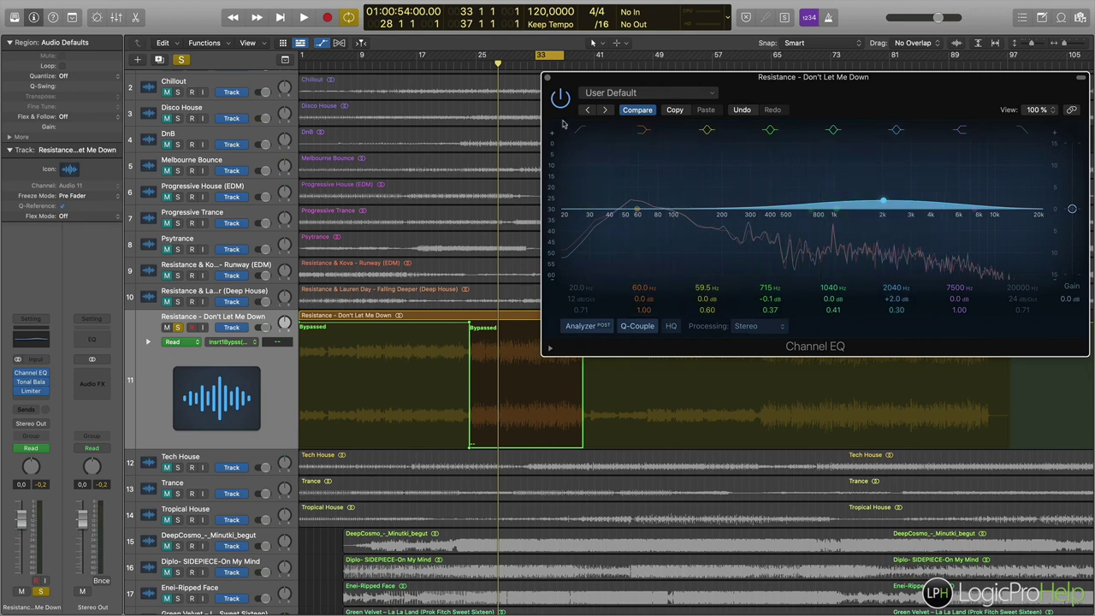
left_click(549, 77)
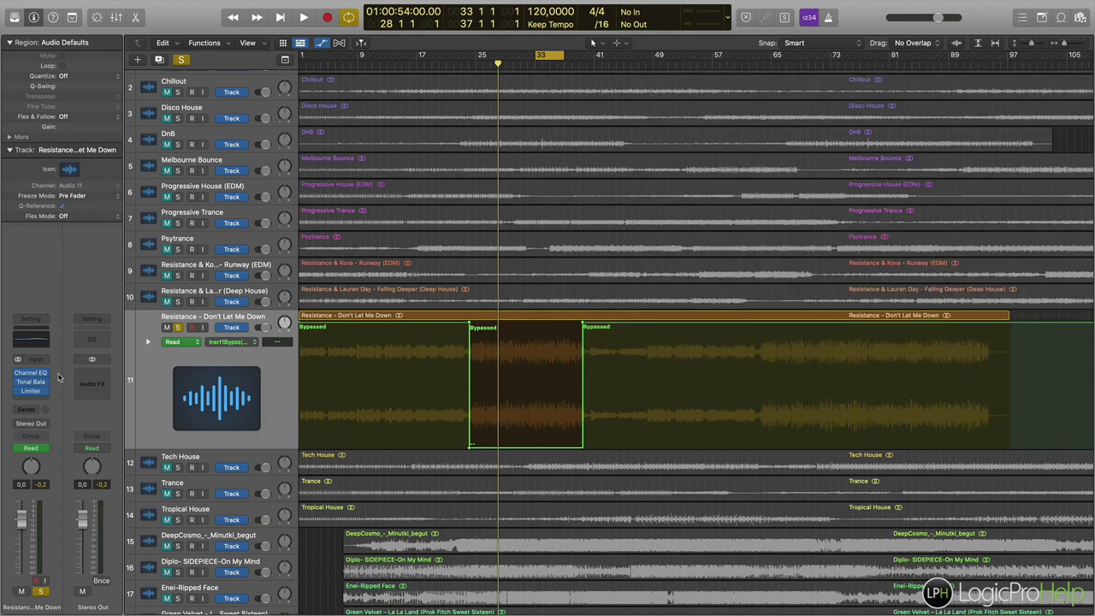
left_click(31, 381)
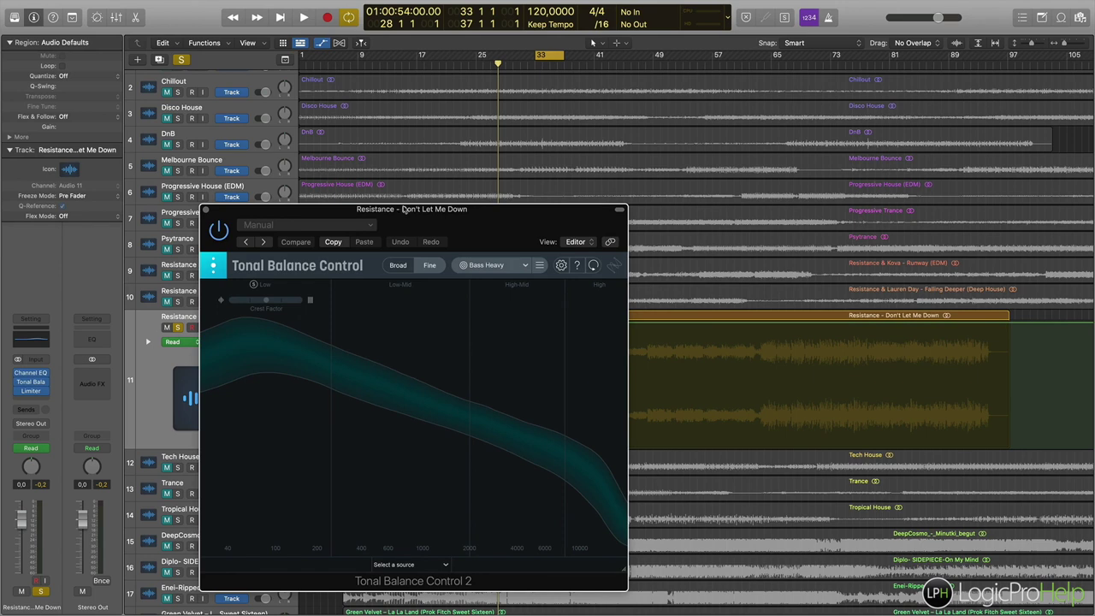
left_click_drag(404, 211, 522, 171)
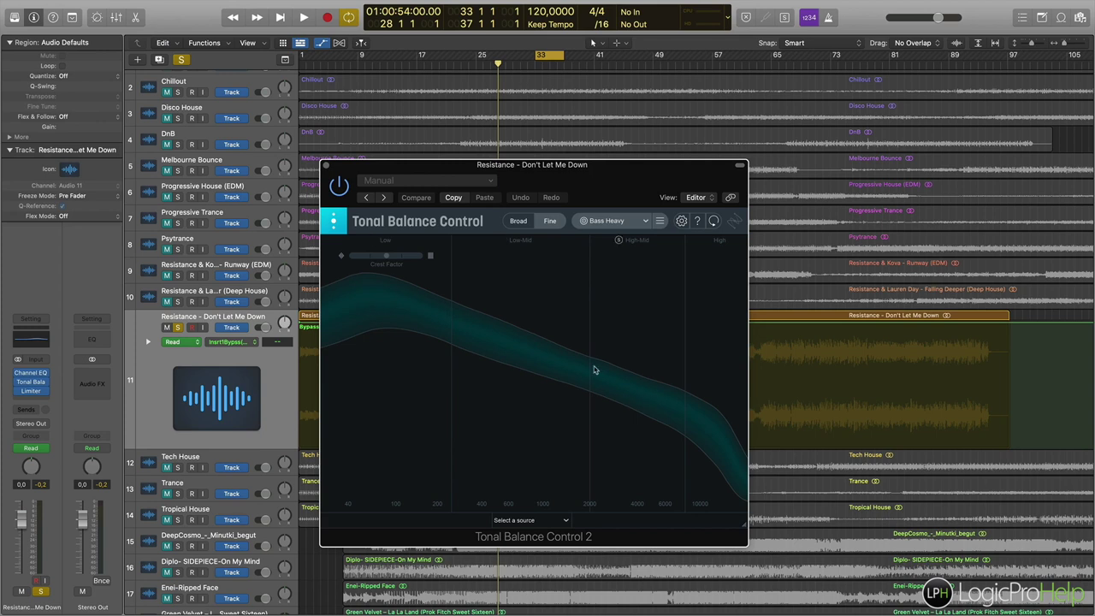
Close Tonal Balance Control and remove both it and the Channel EQ from the Resistance - Don't Let Me Down track.
left_click_drag(517, 172, 546, 151)
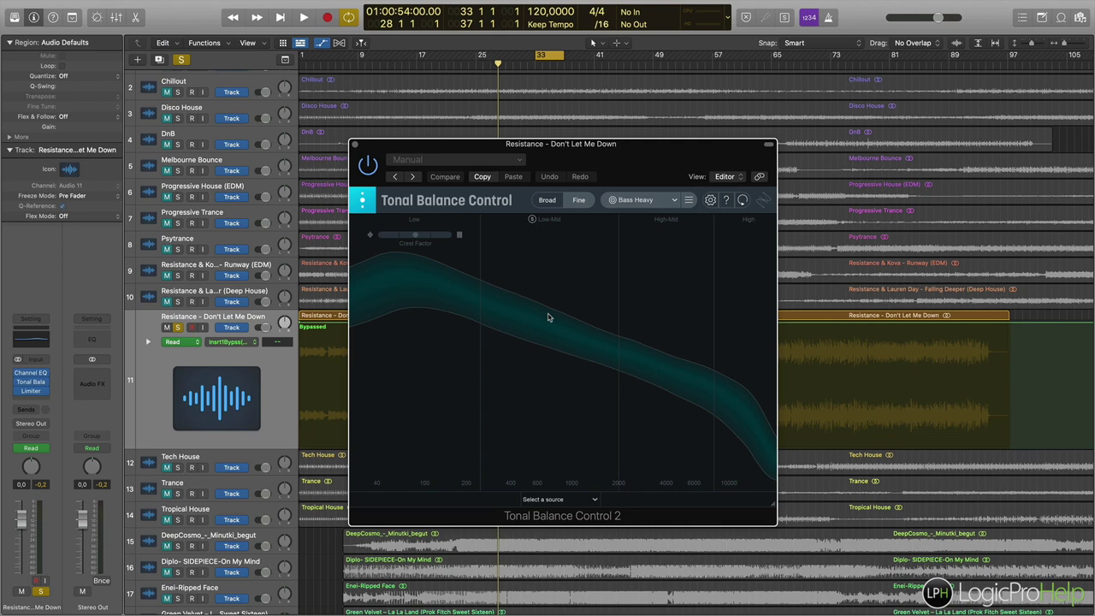
left_click(357, 144)
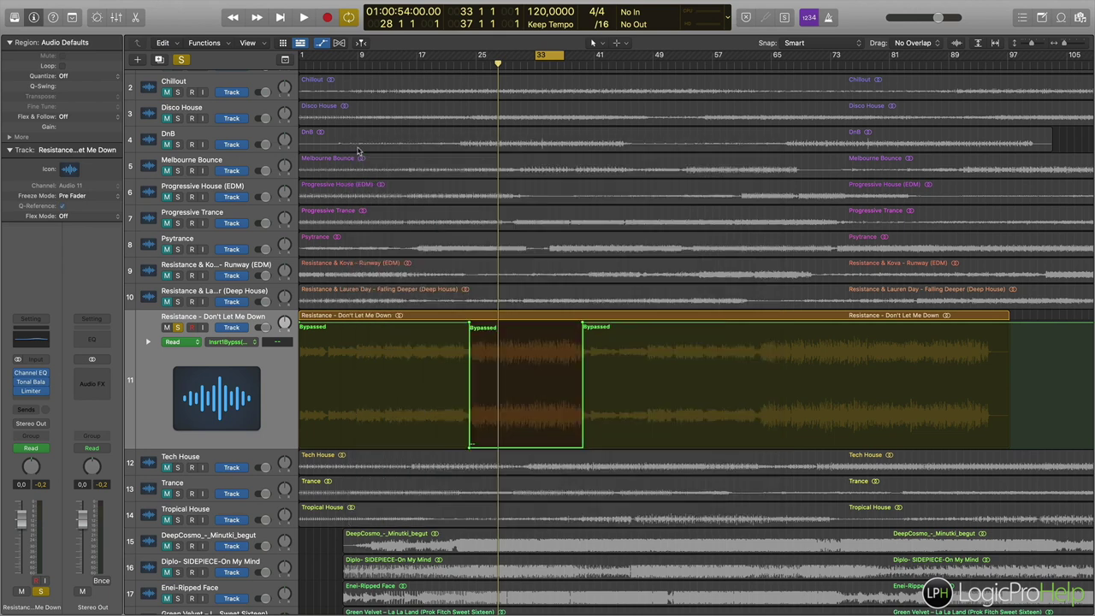
left_click(44, 374)
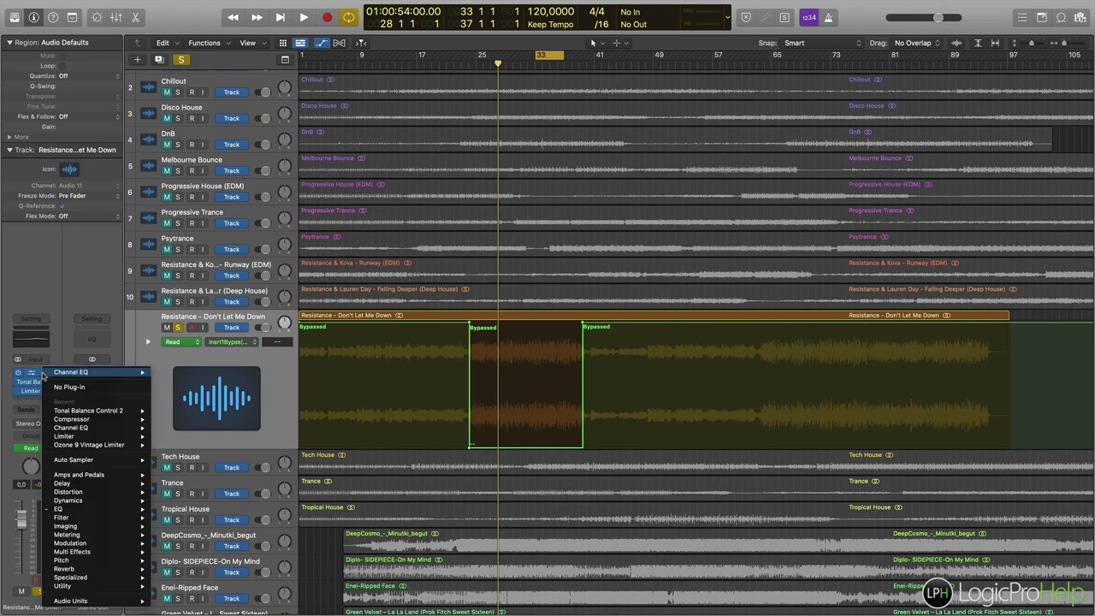
left_click(64, 391)
left_click(41, 382)
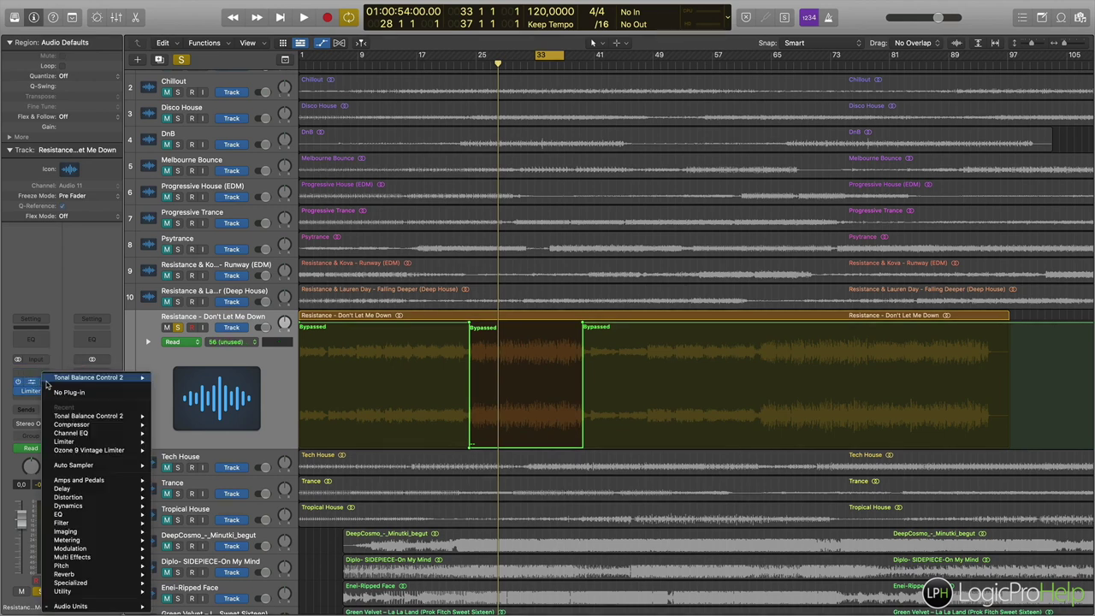
left_click(55, 392)
Insert iZotope Ozone 9 in the empty slot before the Limiter and remove its Maximizer module, leaving only the Equalizer.
left_click(43, 383)
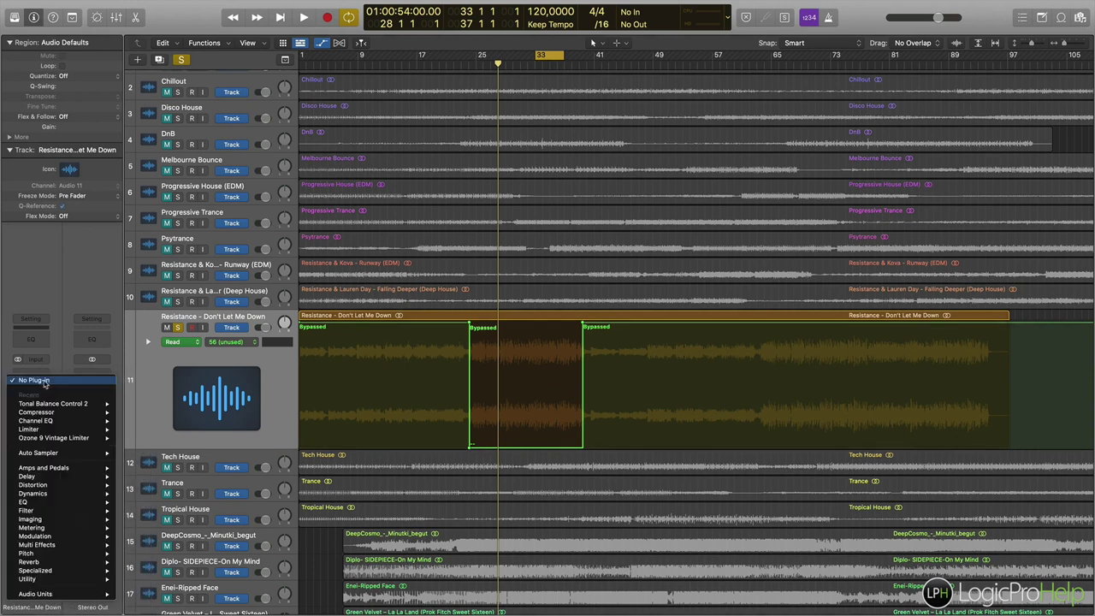
mouse_move(78, 597)
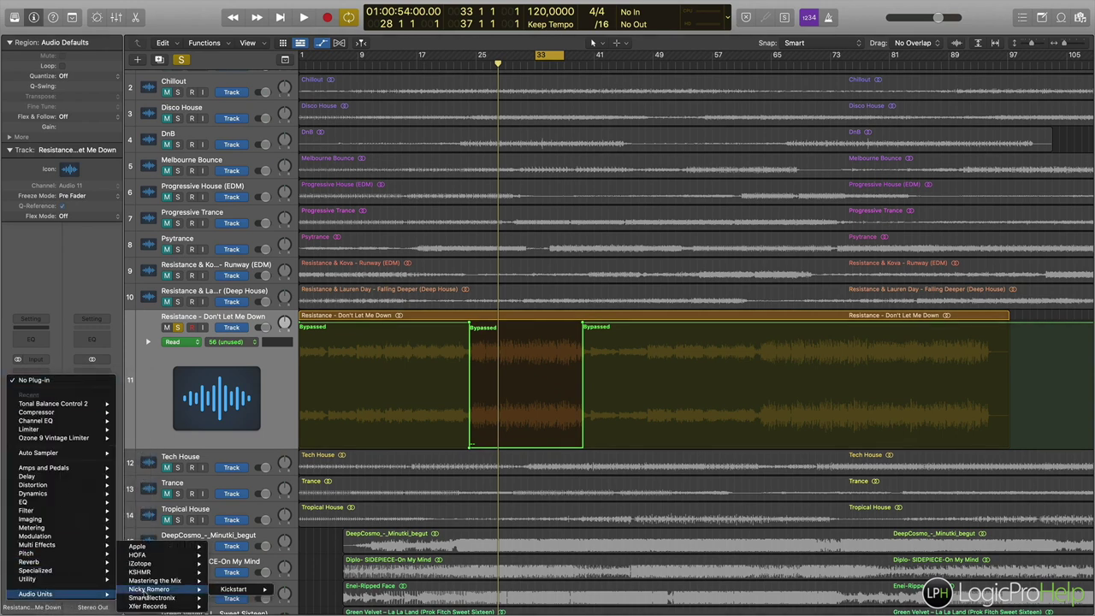
mouse_move(141, 564)
mouse_move(251, 534)
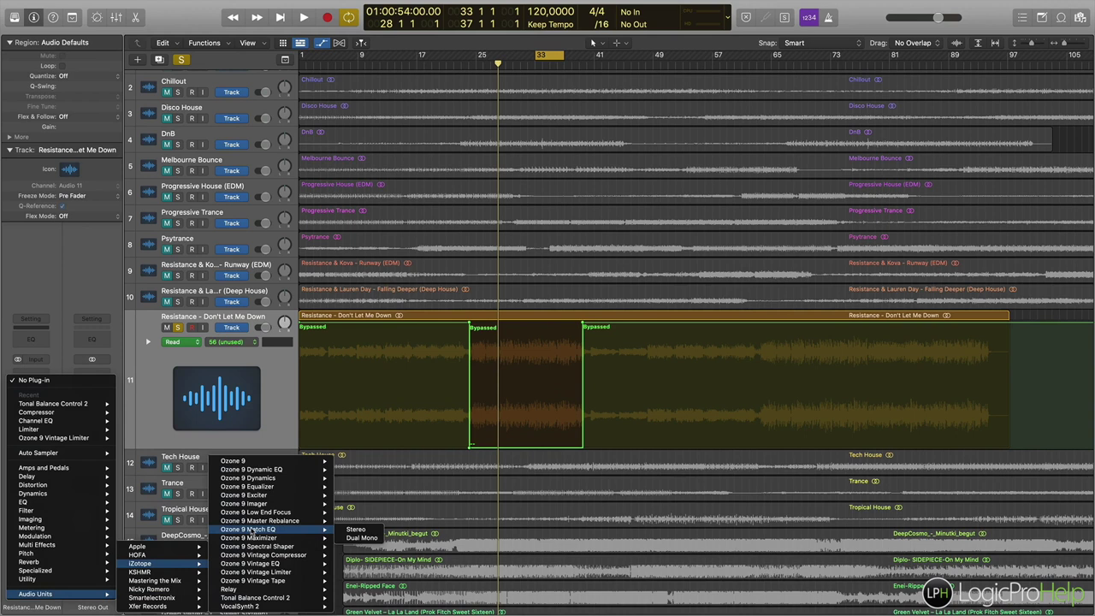
mouse_move(261, 487)
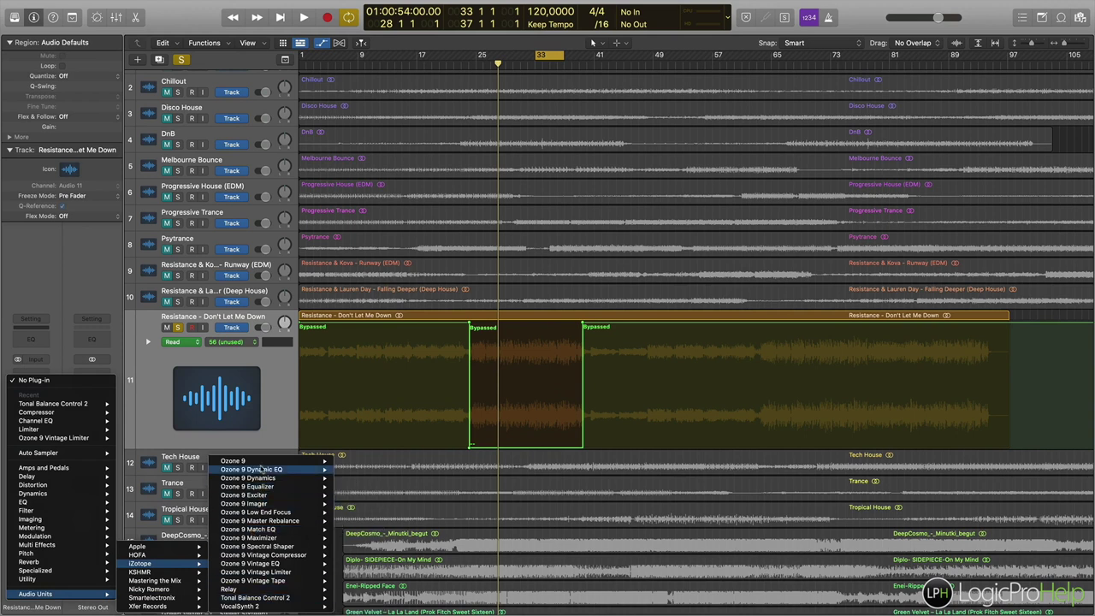
left_click(259, 462)
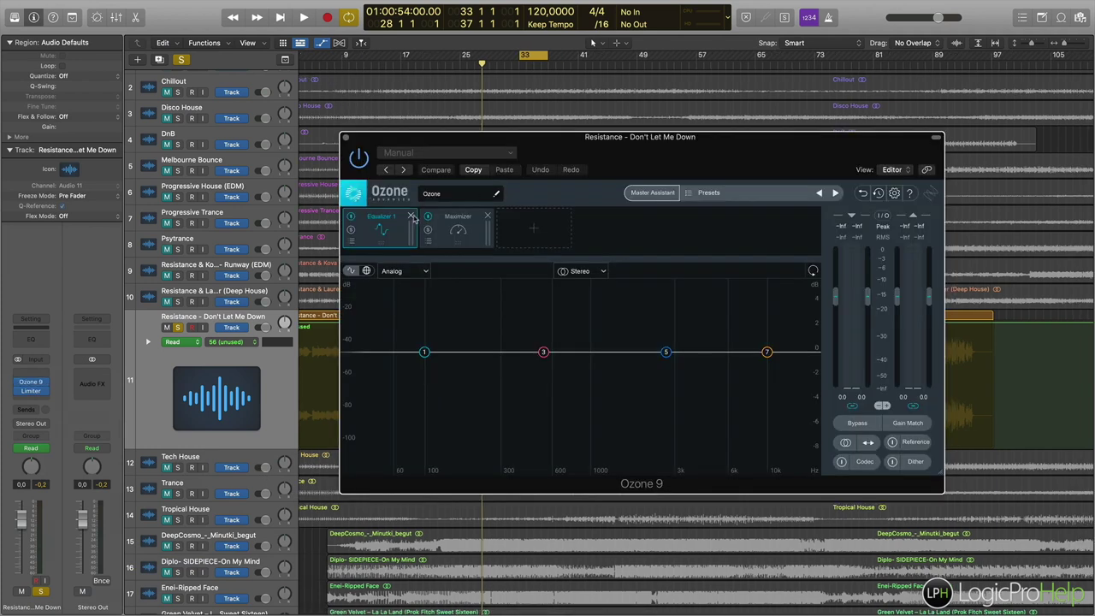
left_click(488, 215)
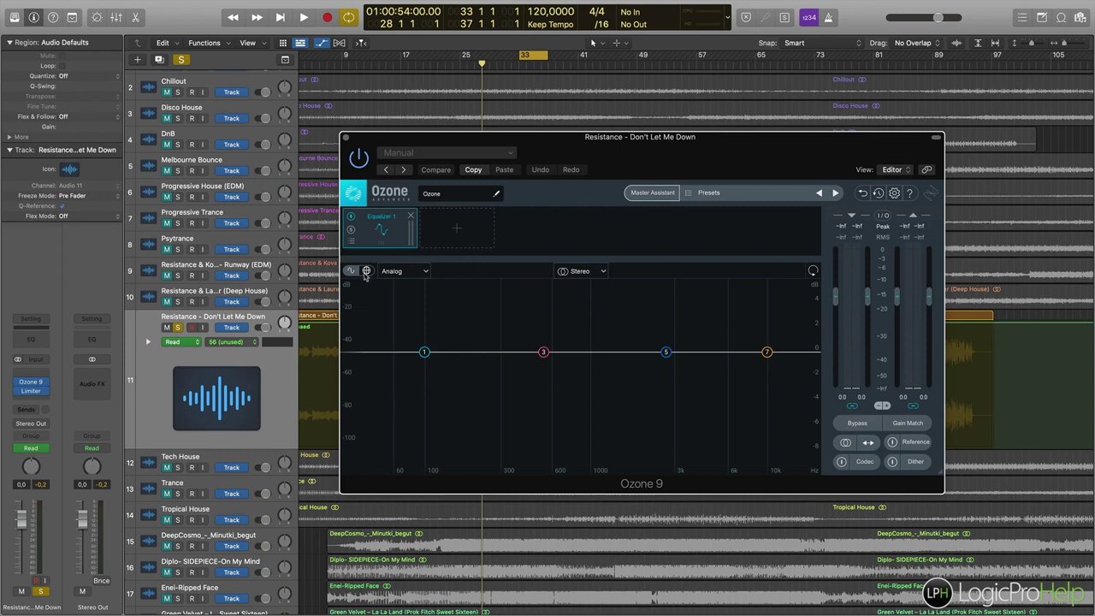
Open Ozone's Reference view with Reference A/B switched on.
left_click(397, 272)
left_click(484, 272)
left_click(892, 442)
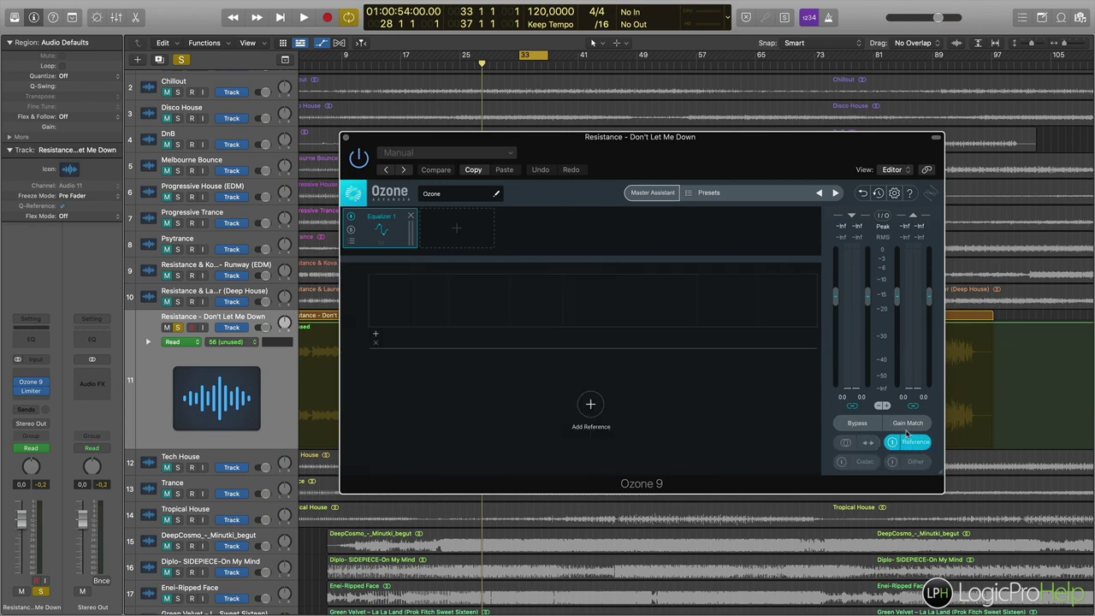
left_click(892, 444)
left_click(892, 444)
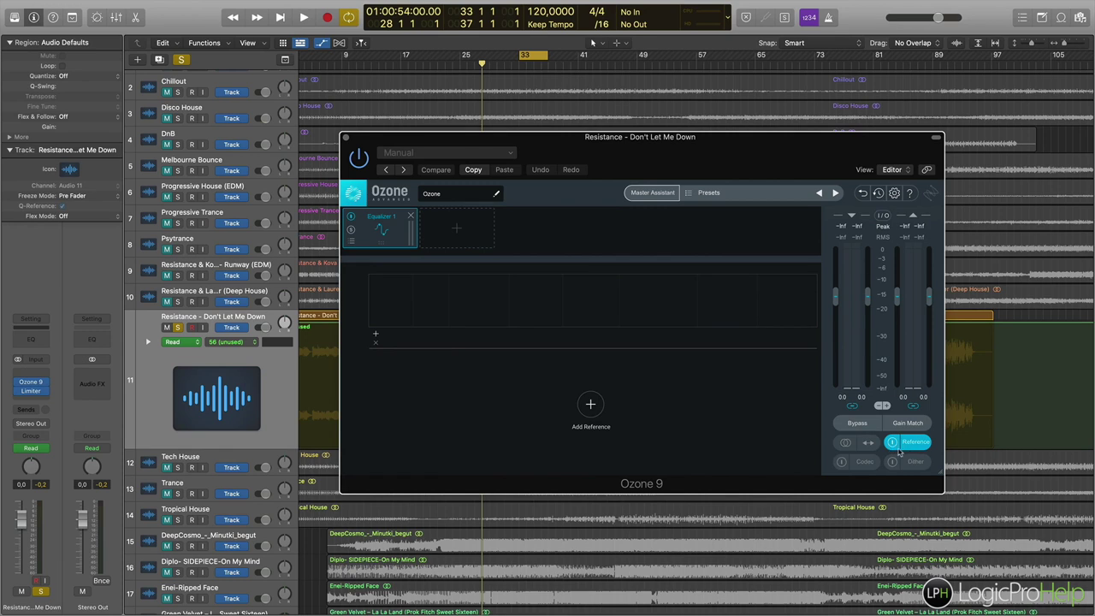
Load TJR-Ode To Oi.mp3 from the Референсы folder inside Desktop's Мастеринг folder as an Ozone reference.
left_click(590, 405)
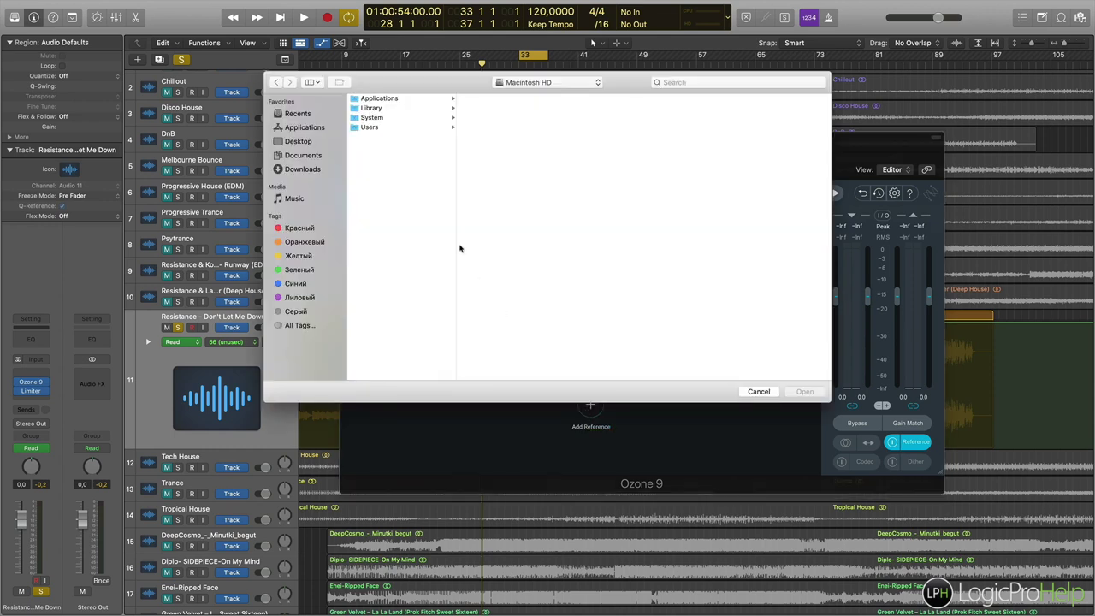
left_click(306, 142)
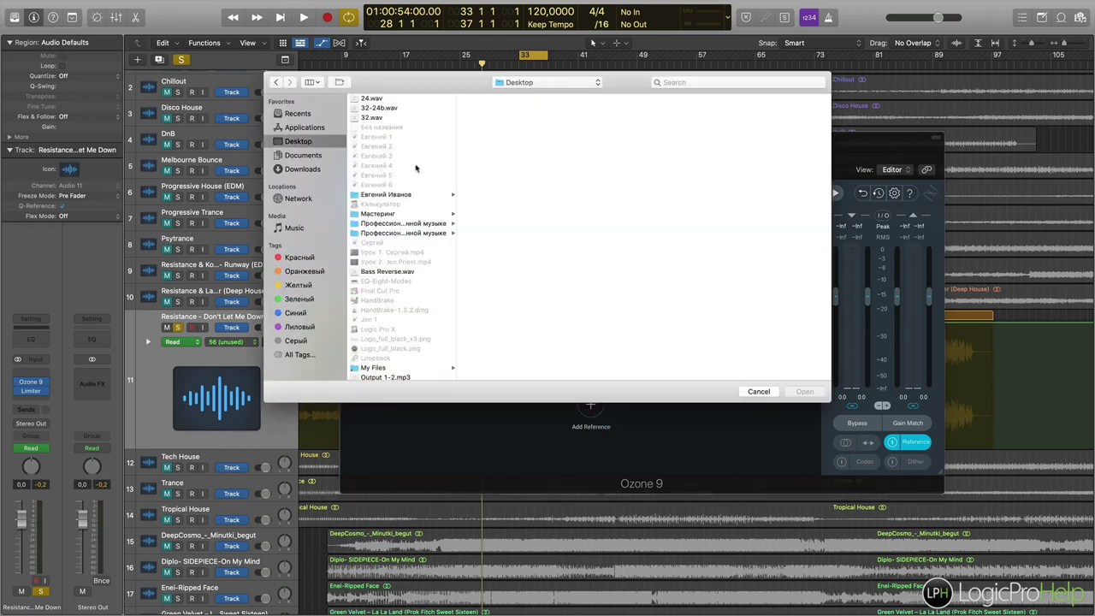
left_click(393, 214)
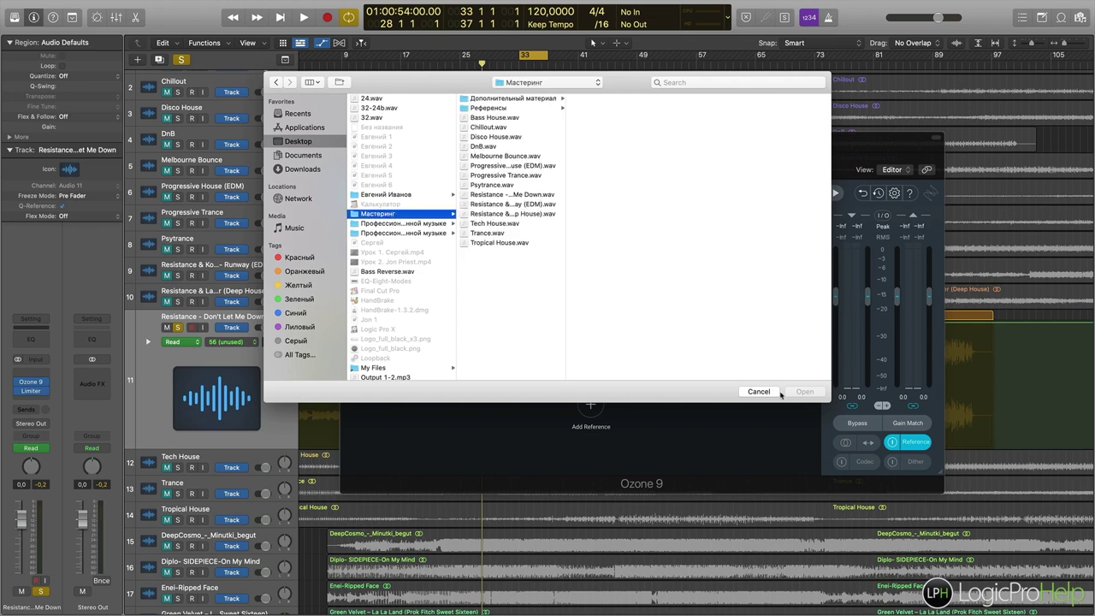
left_click_drag(567, 155, 670, 155)
left_click(494, 109)
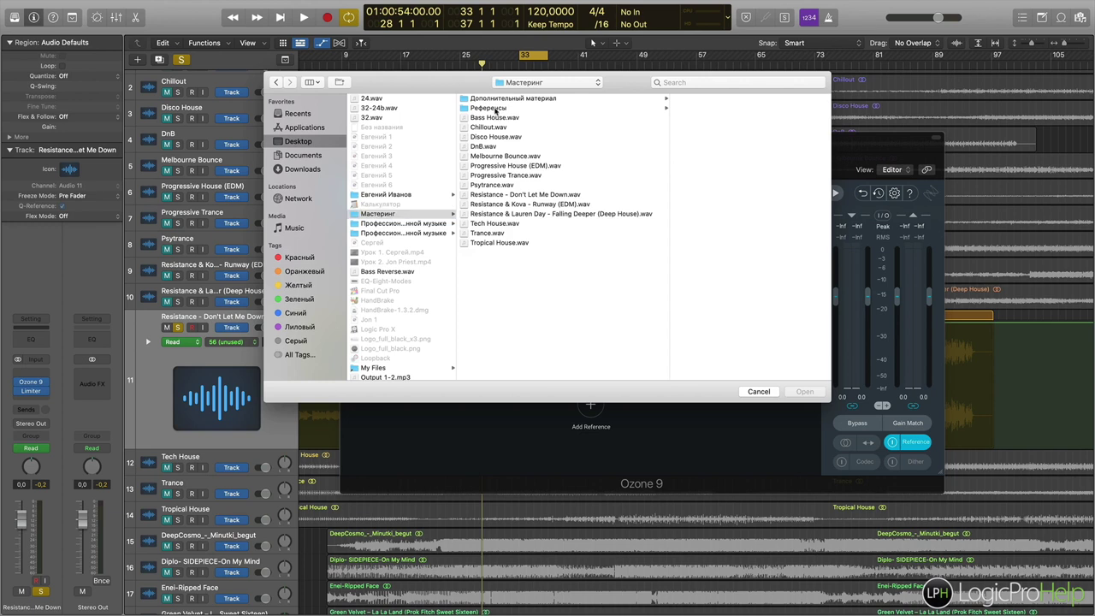
left_click(659, 195)
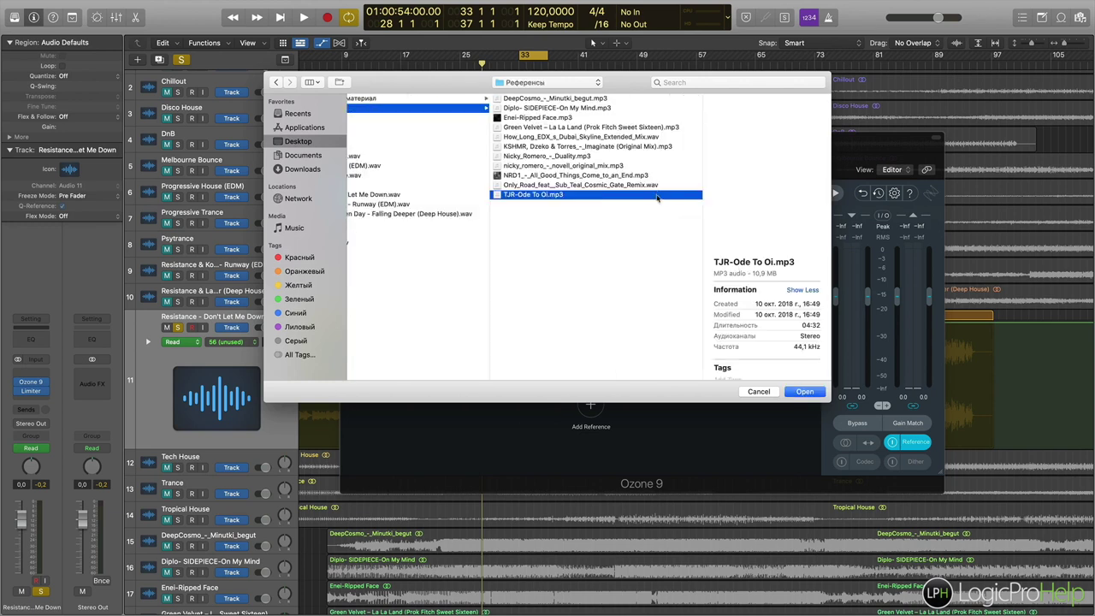
double_click(542, 196)
Add NRD1_-_All_Good_Things_Come_to_an_End.mp3 as a second reference and remove the TJR-Ode To Oi.mp3 reference.
left_click(590, 408)
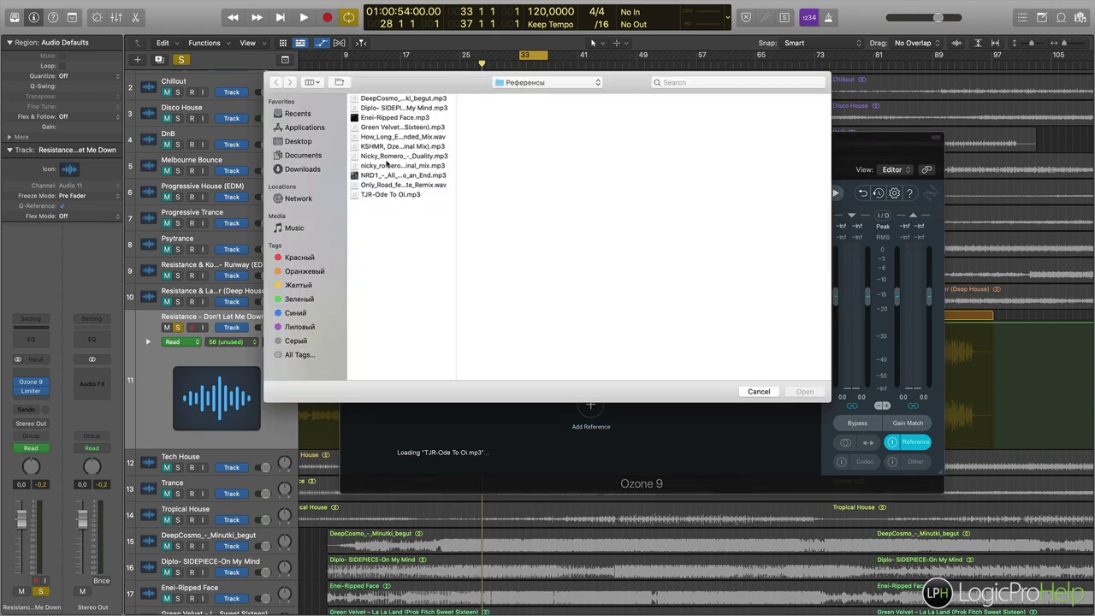
left_click(390, 176)
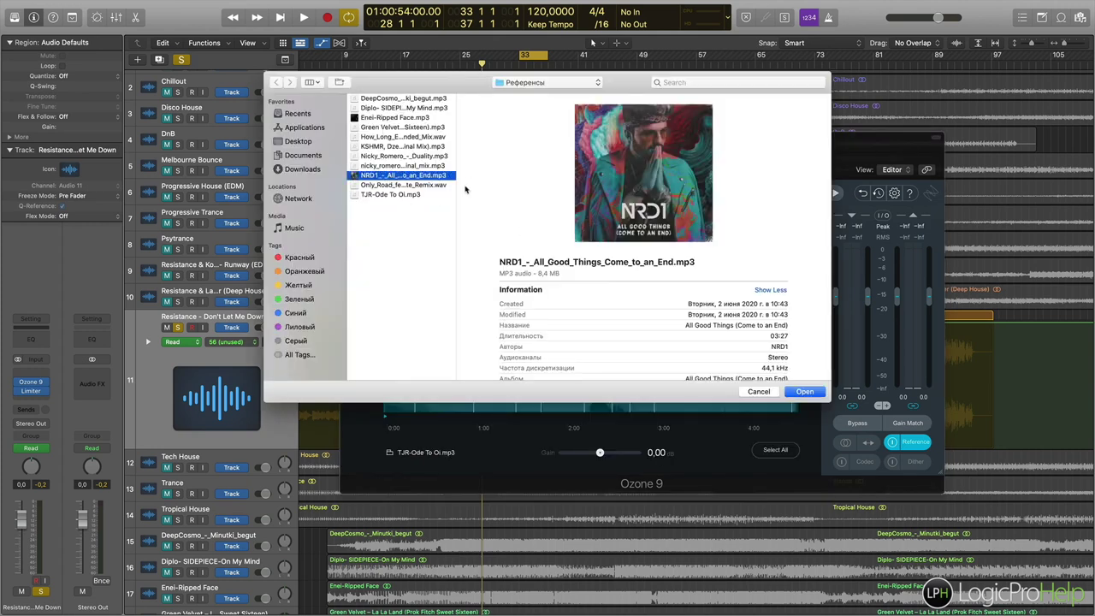
left_click(804, 391)
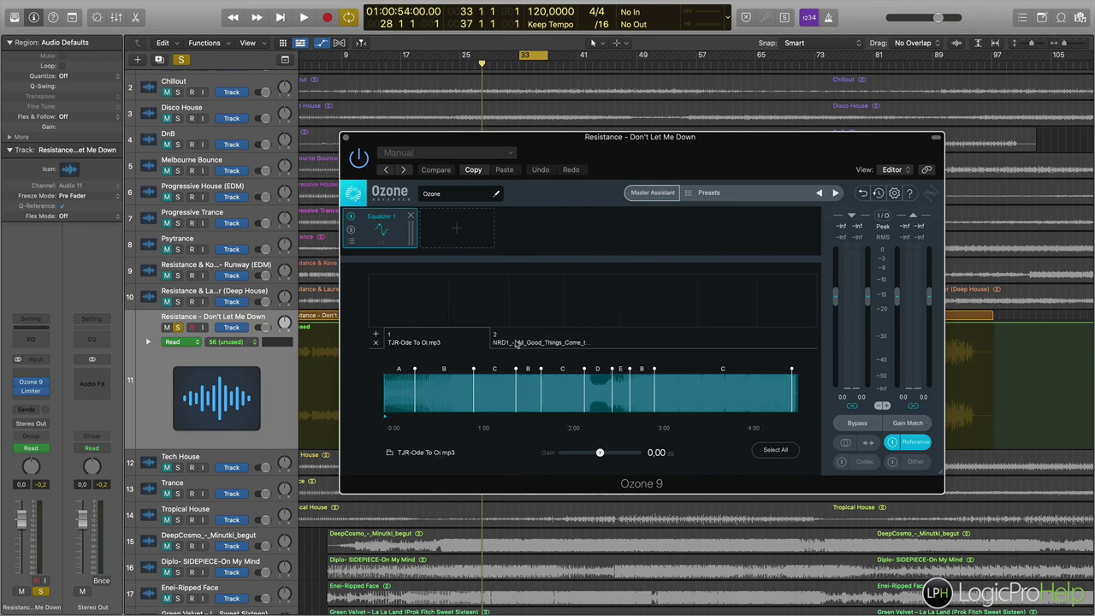
left_click(516, 342)
left_click(407, 341)
left_click(375, 343)
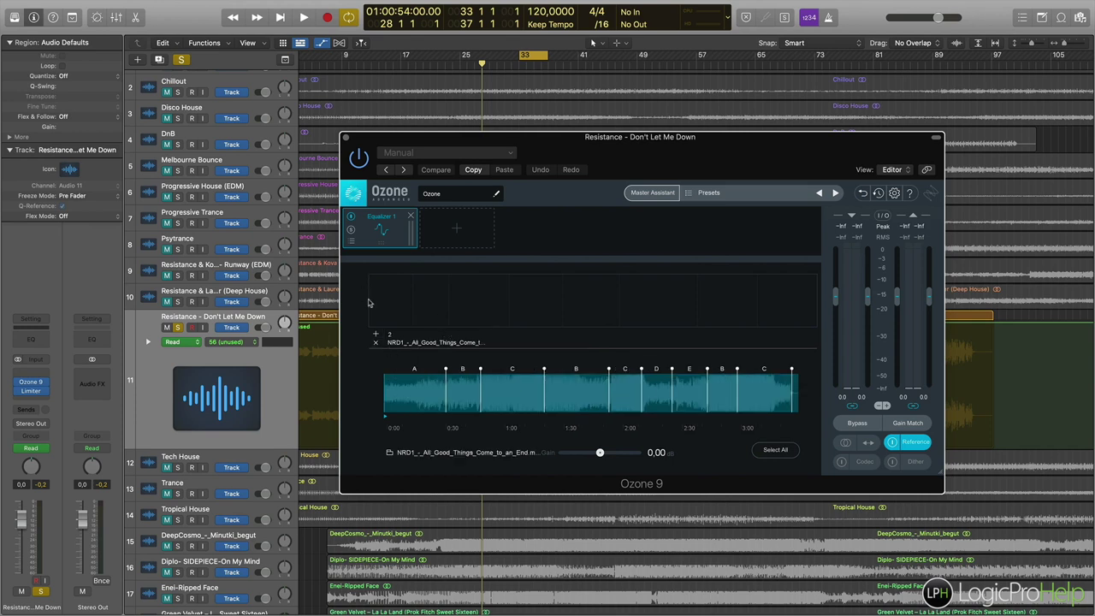
Move the Limiter ahead of Ozone 9 in the track's insert chain and reopen Ozone 9.
left_click_drag(471, 146, 570, 134)
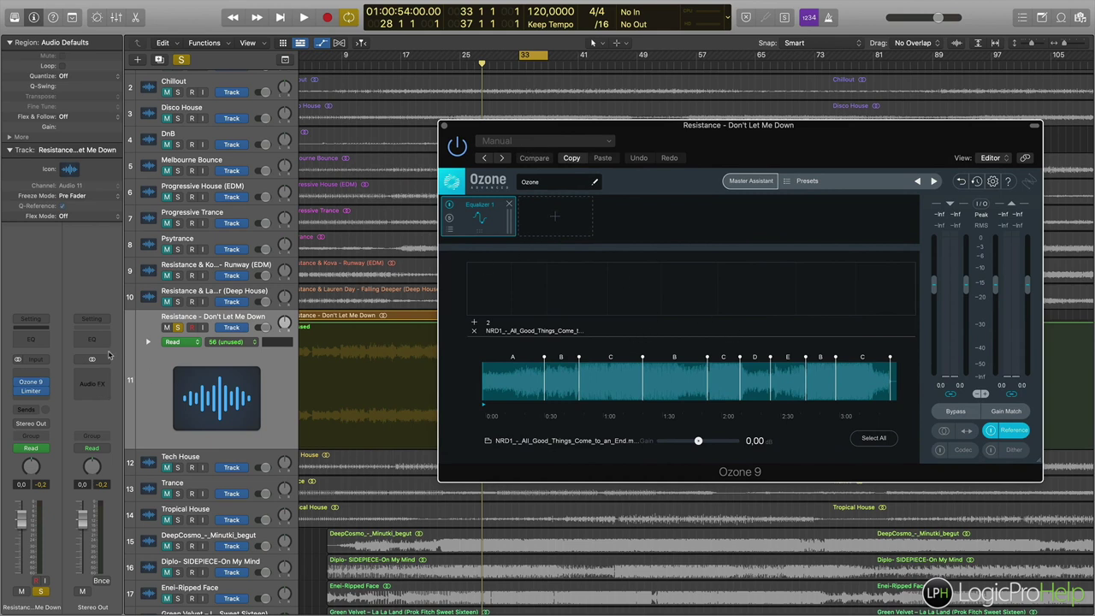
mouse_move(34, 384)
left_mouse_down()
mouse_move(36, 402)
mouse_move(34, 393)
left_mouse_up()
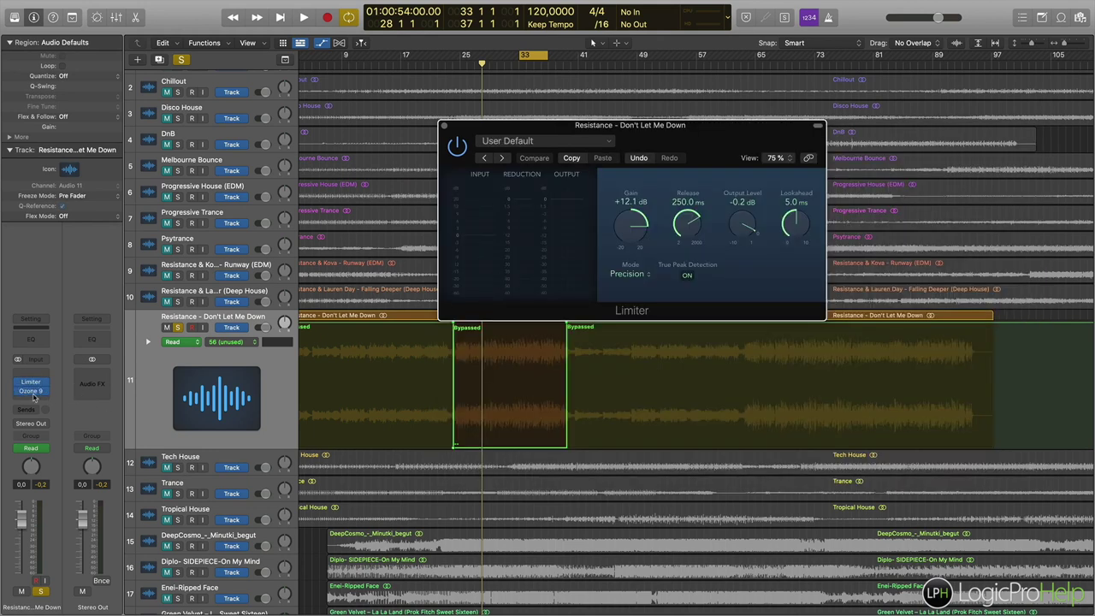
left_click(34, 397)
left_click(30, 393)
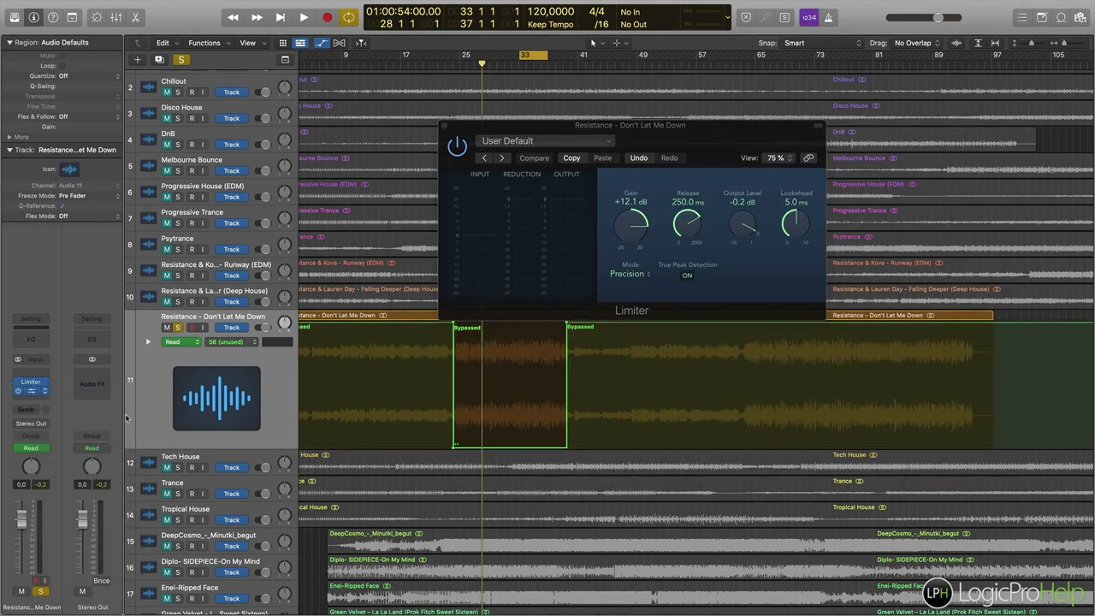
Play the track briefly through Ozone 9 and load NRD1_-_All_Good_Things_Come_to_an_End.mp3 as its reference.
key("space")
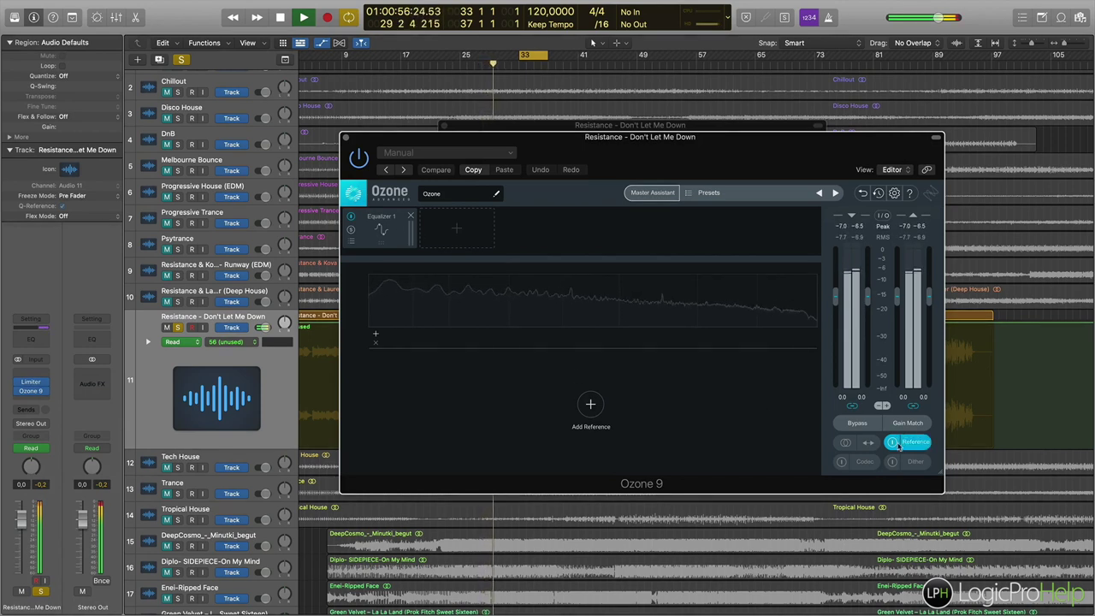
left_click(572, 371)
double_click(405, 175)
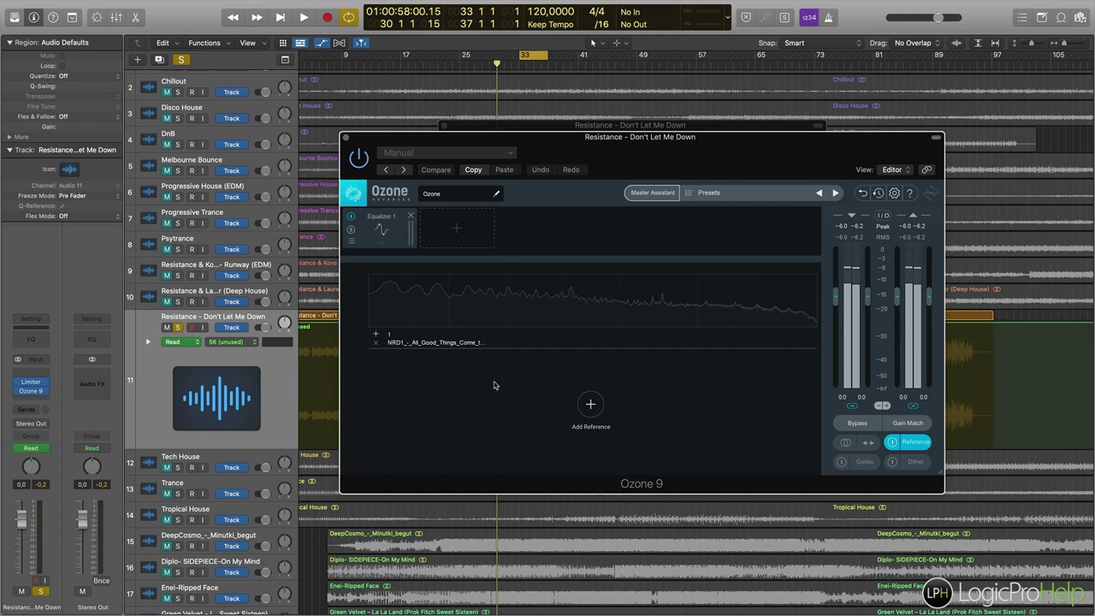
Shorten the NRD1 reference's first C section to start at about 1:00 and select only that section for playback.
left_click(461, 344)
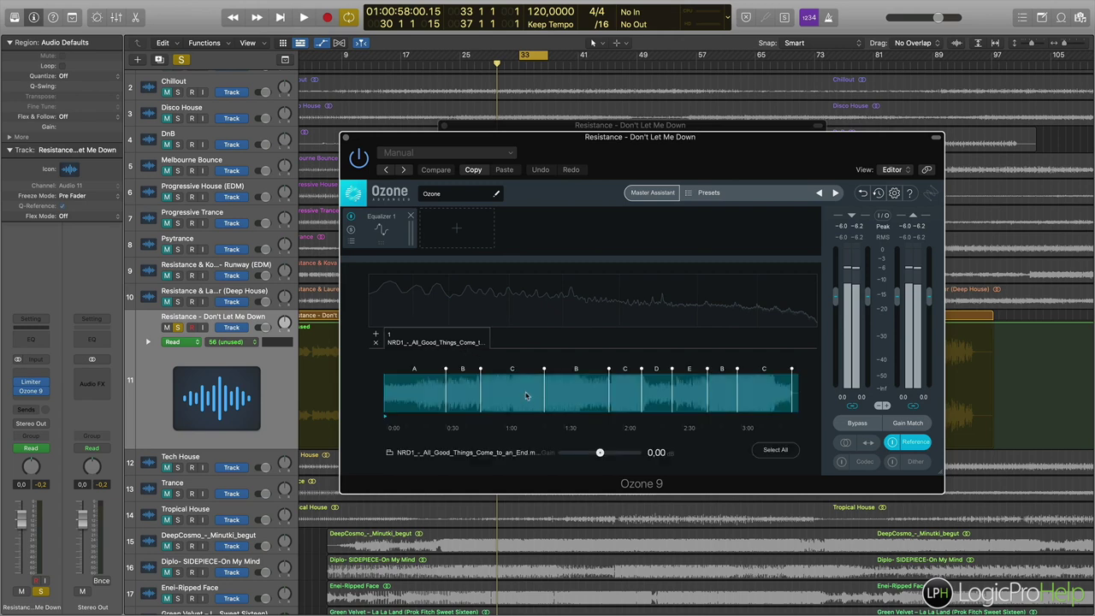
left_click_drag(481, 369, 511, 368)
left_click(529, 396)
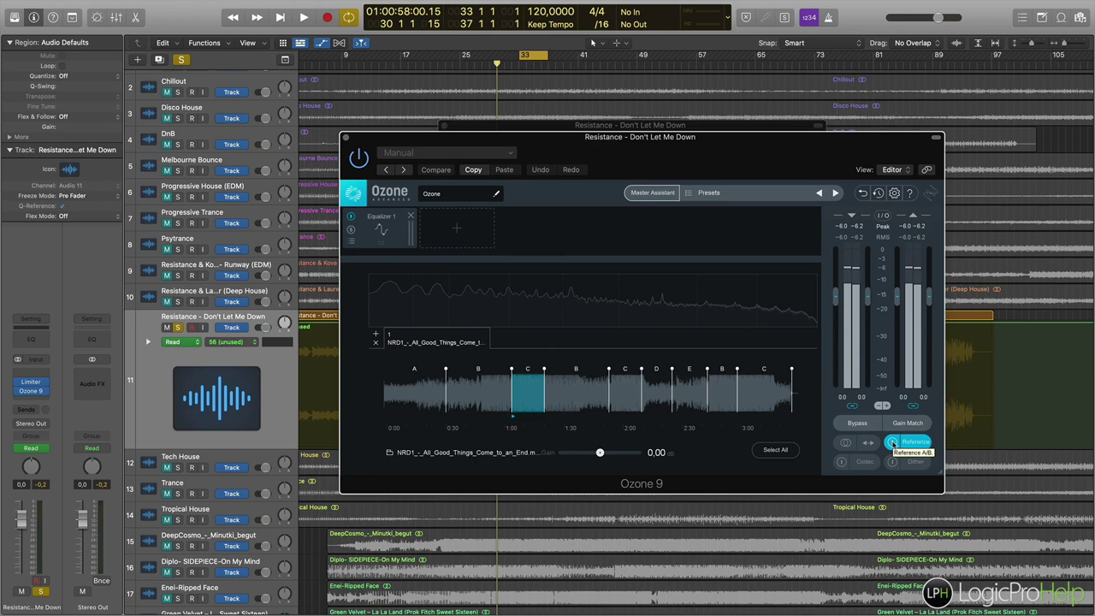
Play the track and switch repeatedly between the master and the reference's selected C section with Reference A/B to compare them.
key("space")
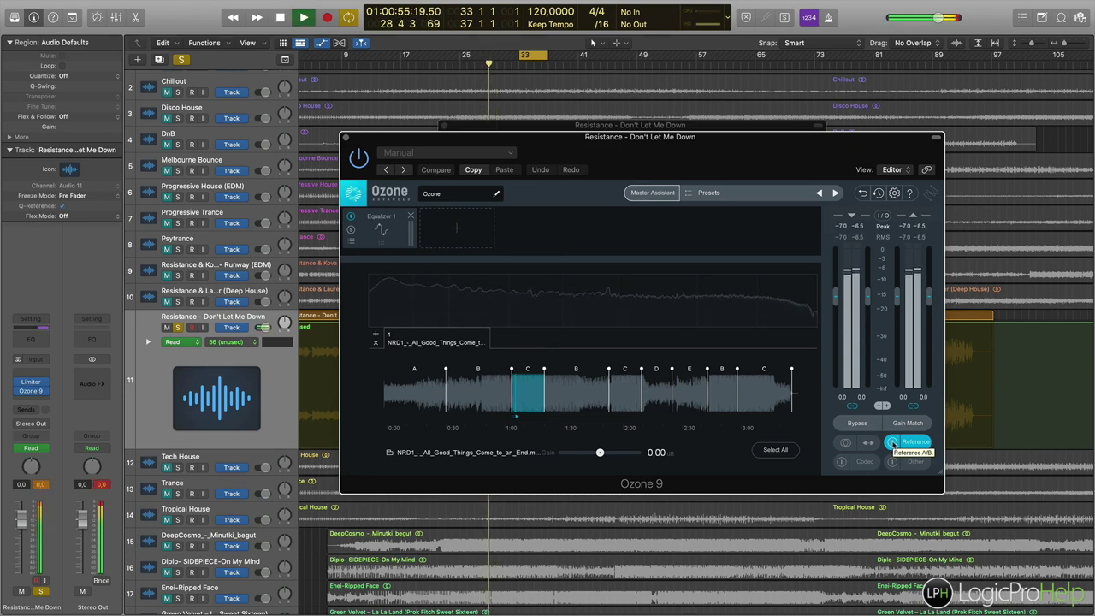
left_click(892, 443)
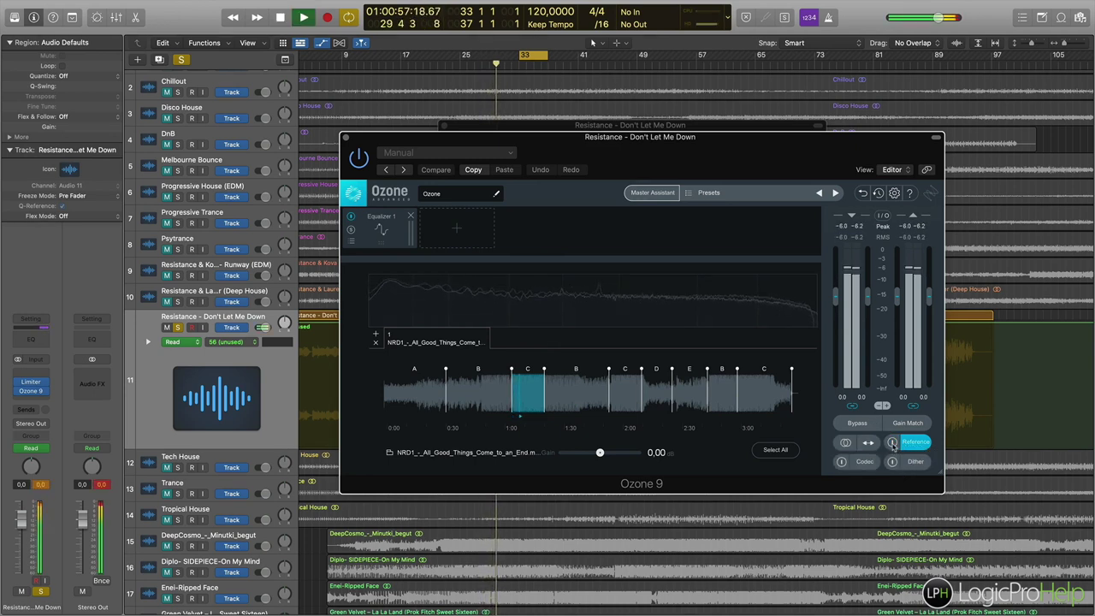
left_click(893, 442)
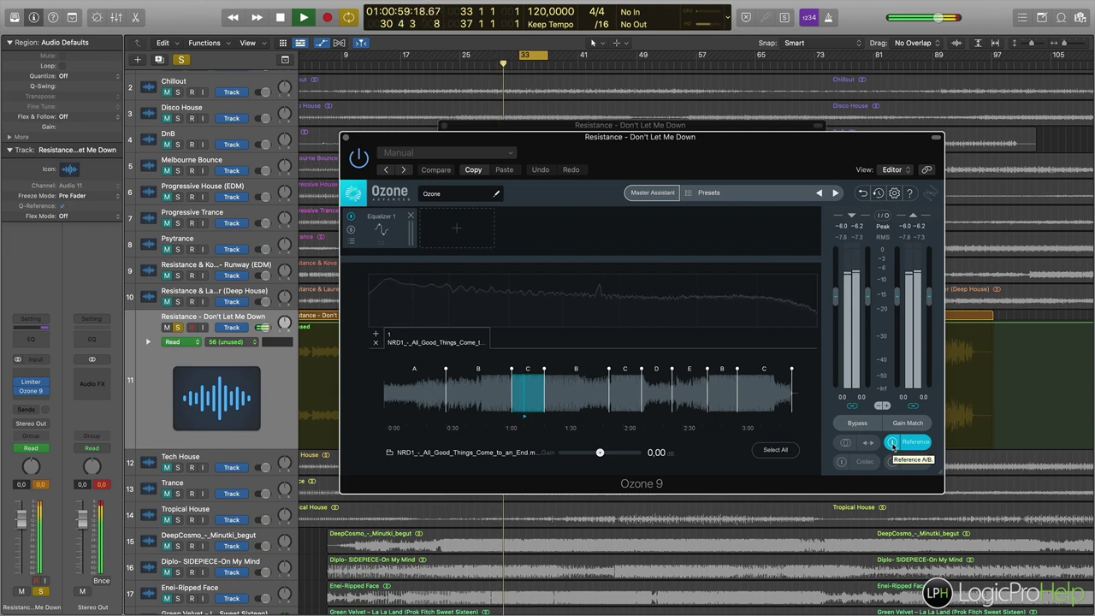
left_click(893, 442)
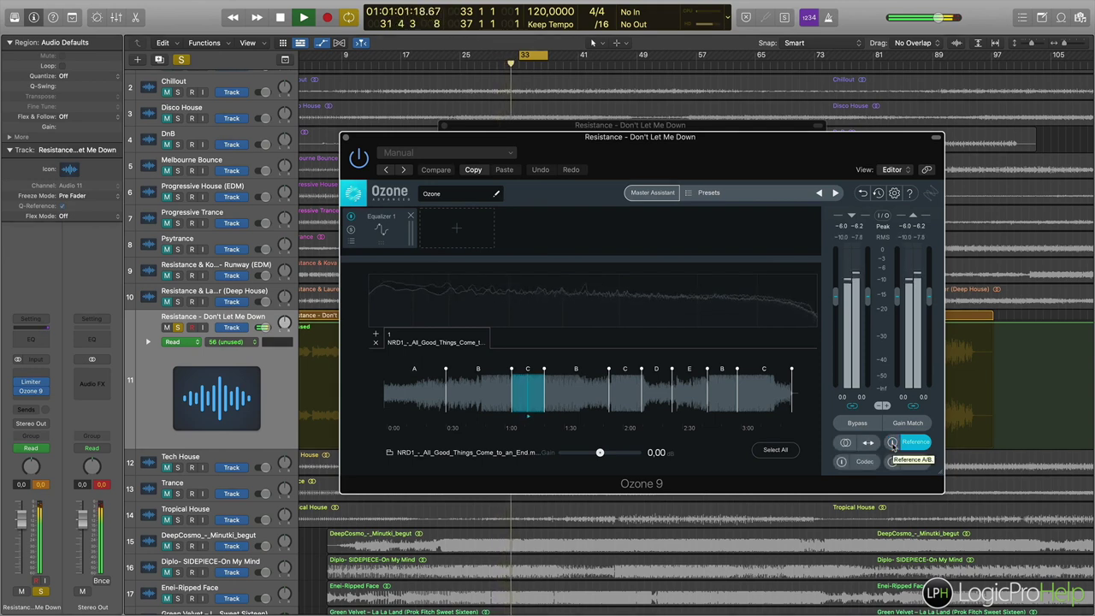
left_click(892, 443)
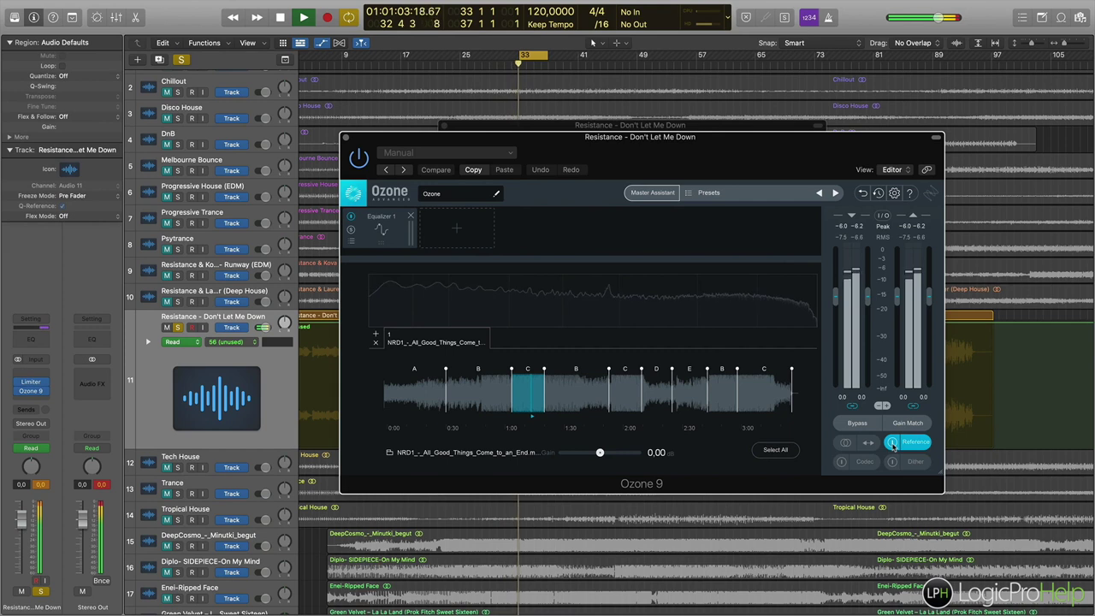
left_click(893, 442)
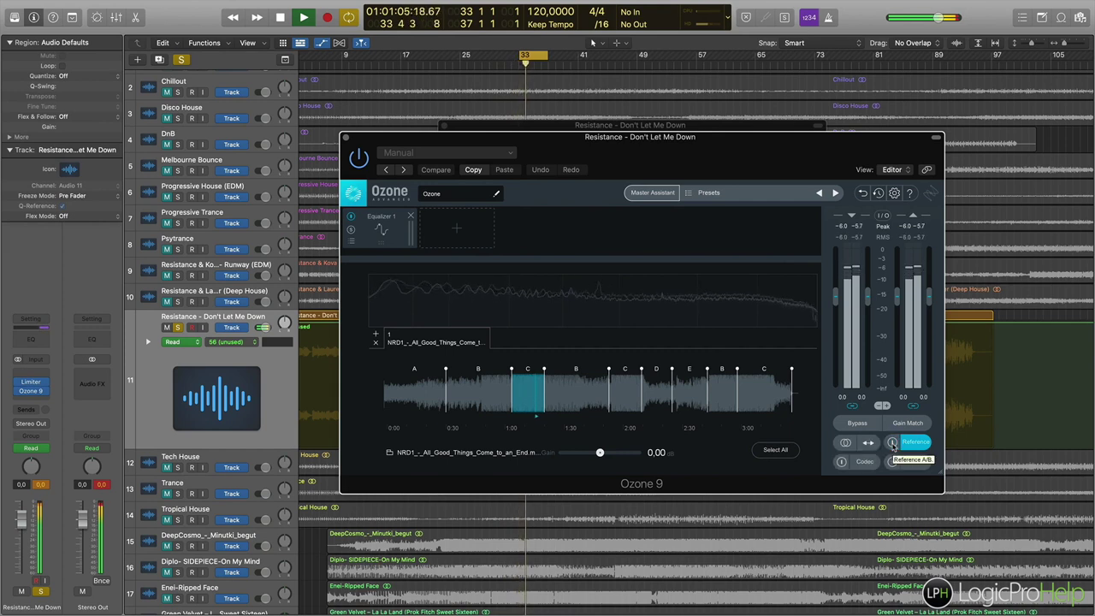
key("space")
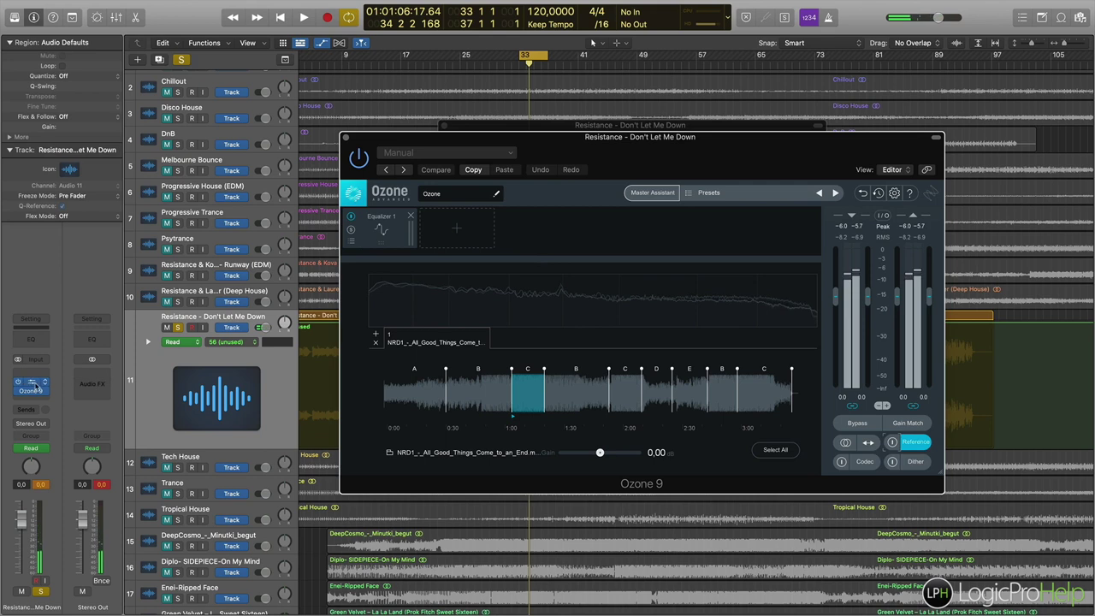
Bypass the Limiter insert on the track and add a Dynamics module after Equalizer 1 in Ozone 9.
left_click(17, 385)
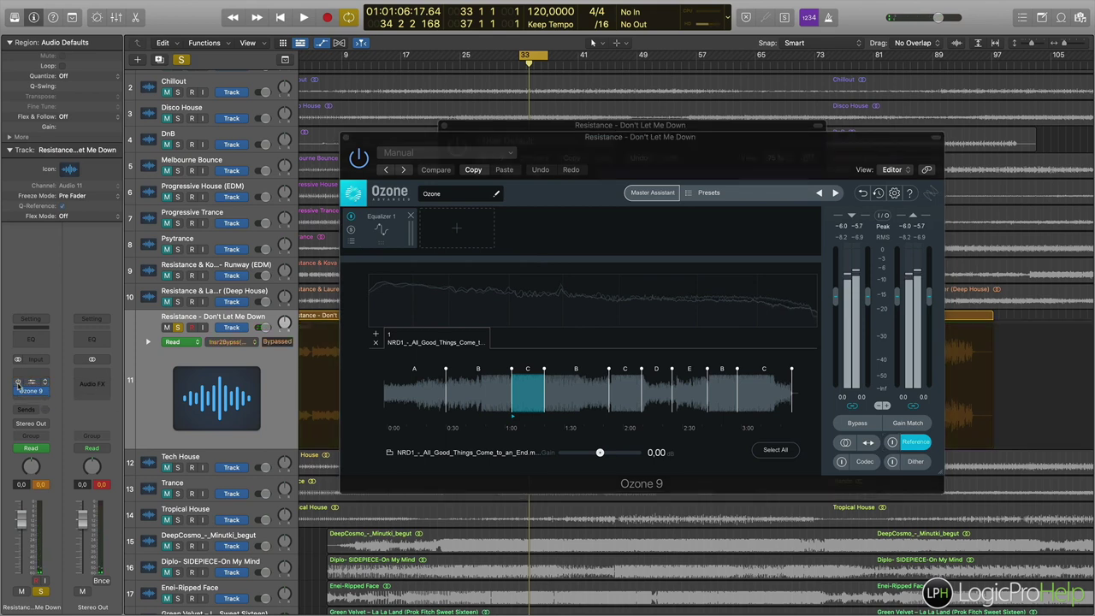
left_click(454, 229)
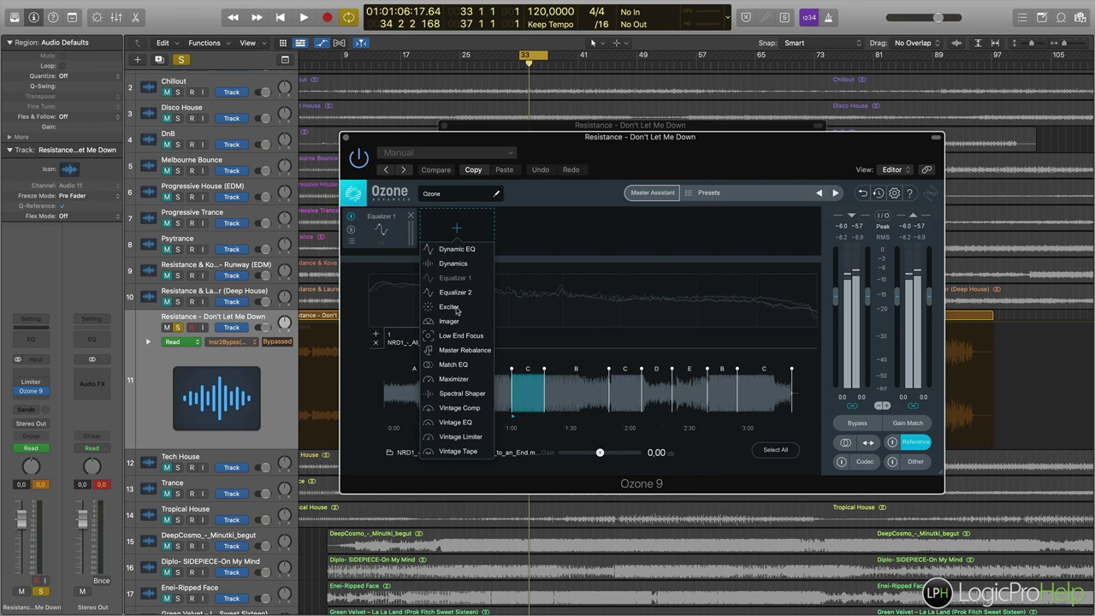
left_click(462, 264)
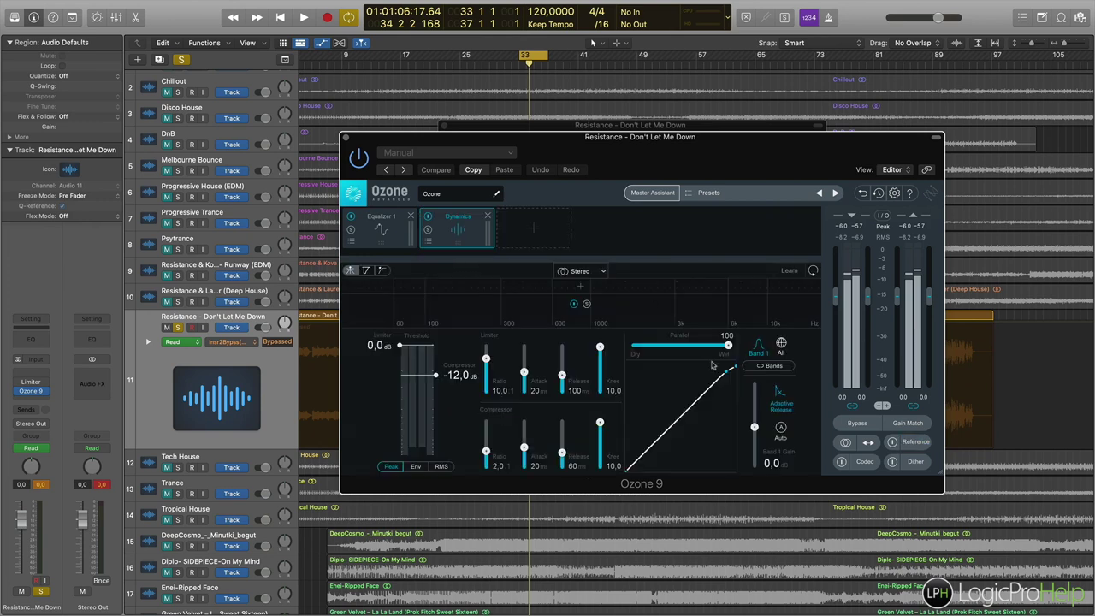
Split the Dynamics module into four bands with crossovers at about 145 Hz, between 1 and 3 kHz, and just below 10 kHz.
left_click(450, 286)
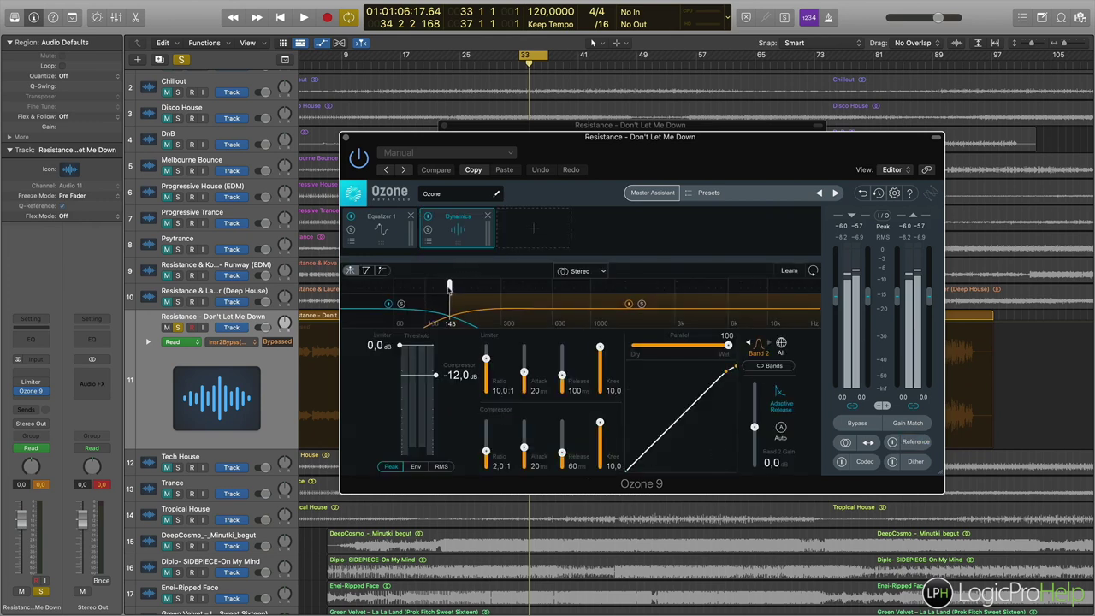
left_click_drag(612, 285, 641, 285)
left_click(745, 285)
left_click_drag(745, 285, 768, 287)
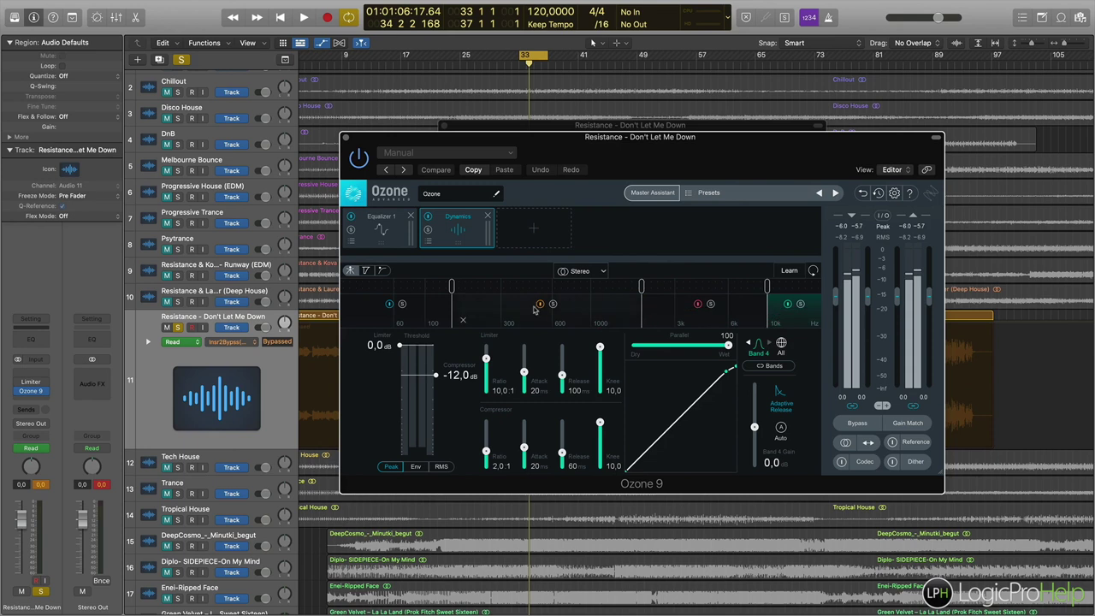
While the track plays, set the Dynamics compressor threshold to -22.0 dB for band 1 and -20.0 dB for band 2.
left_click(407, 315)
key("space")
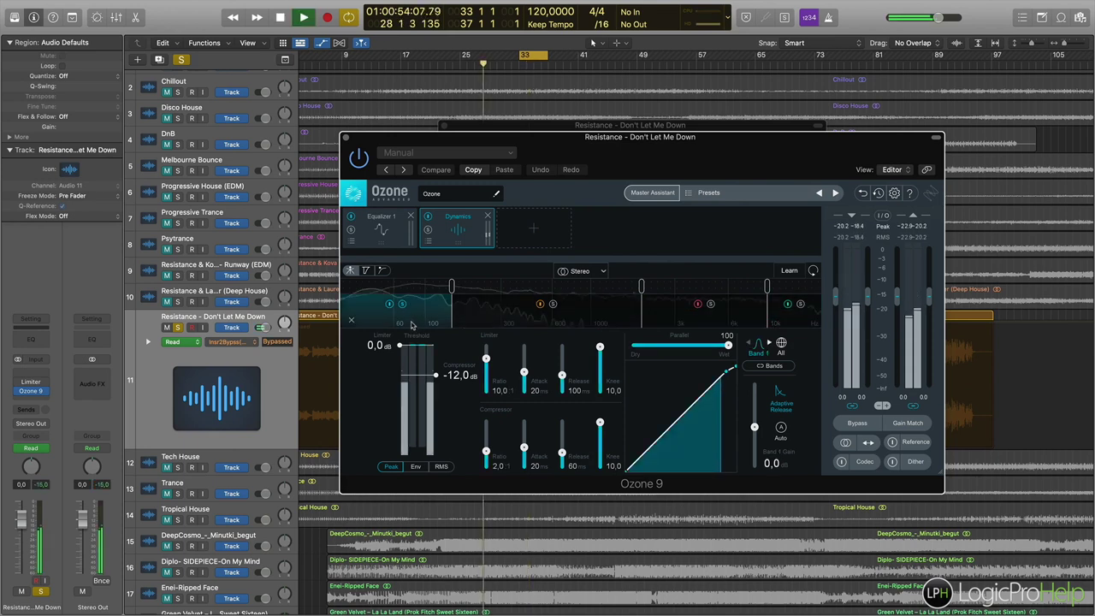
left_click_drag(461, 376, 464, 397)
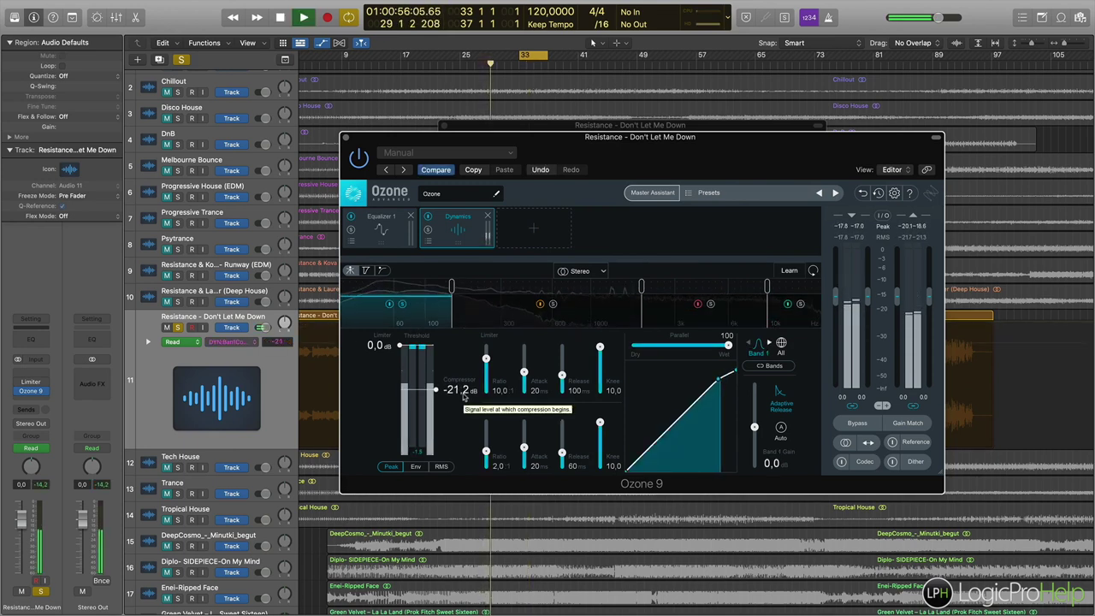
left_click_drag(464, 396, 463, 397)
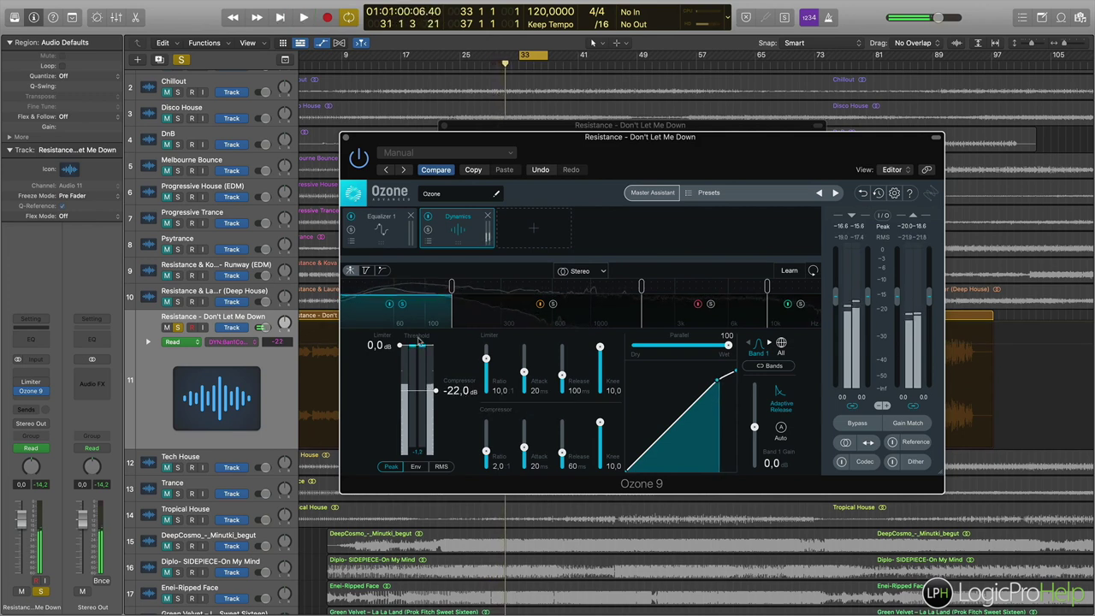
left_click(560, 312)
left_click_drag(454, 374, 467, 393)
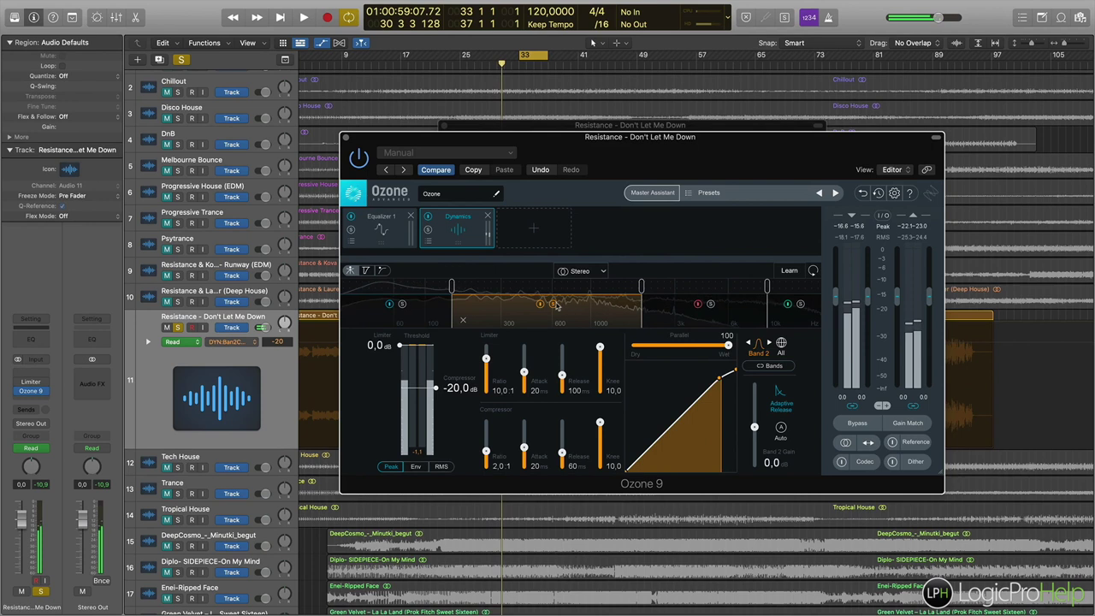
Set the compressor threshold to -24.9 dB for Dynamics band 3 and -30.1 dB for band 4 during playback.
left_click(700, 309)
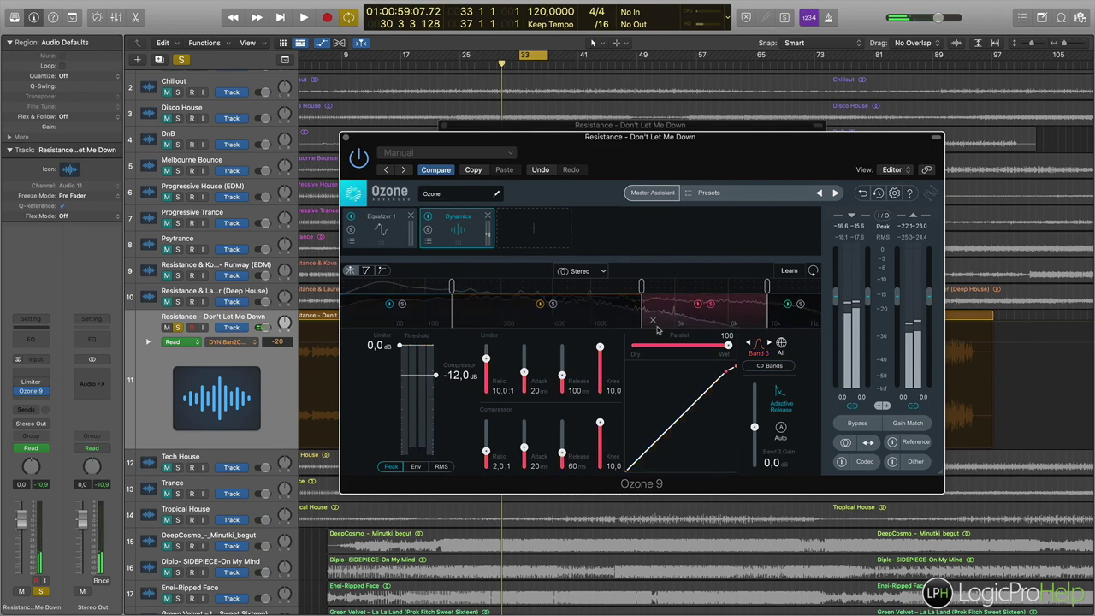
key("space")
left_click_drag(462, 376, 462, 400)
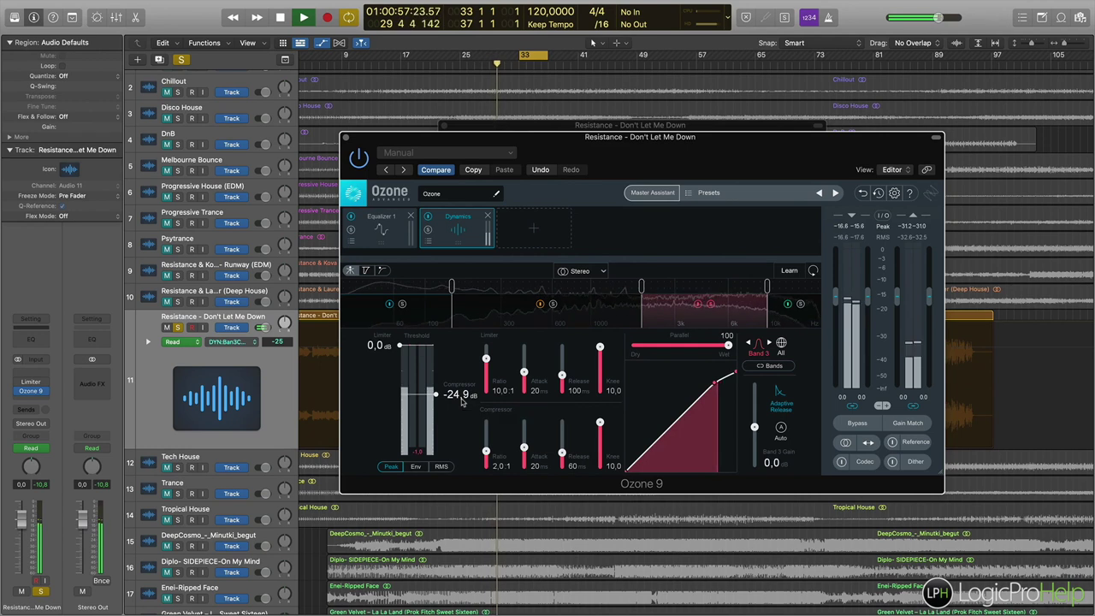
key("space")
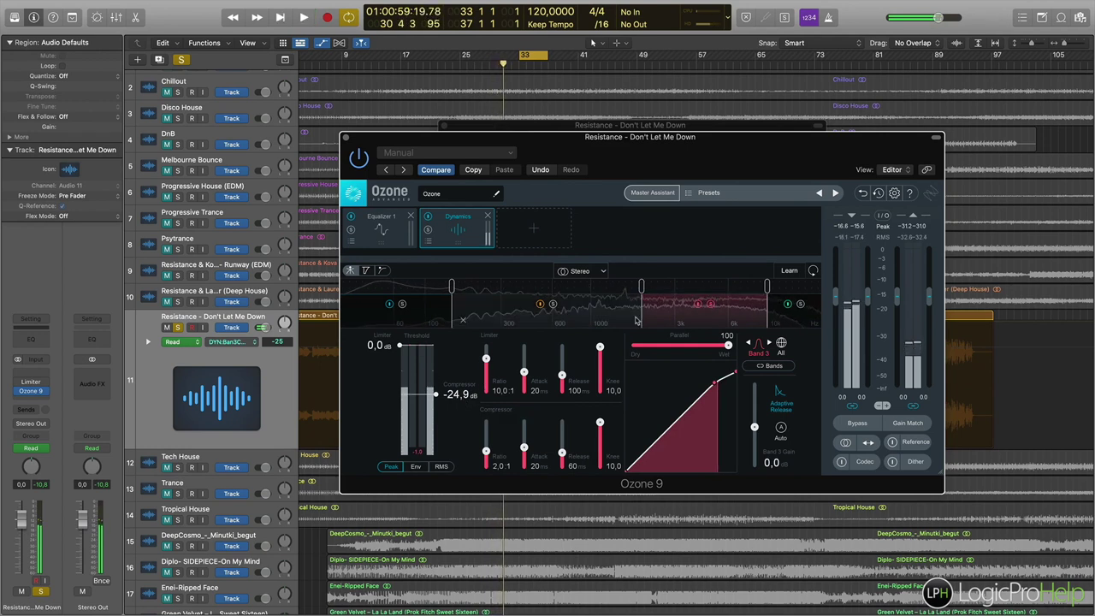
left_click(801, 315)
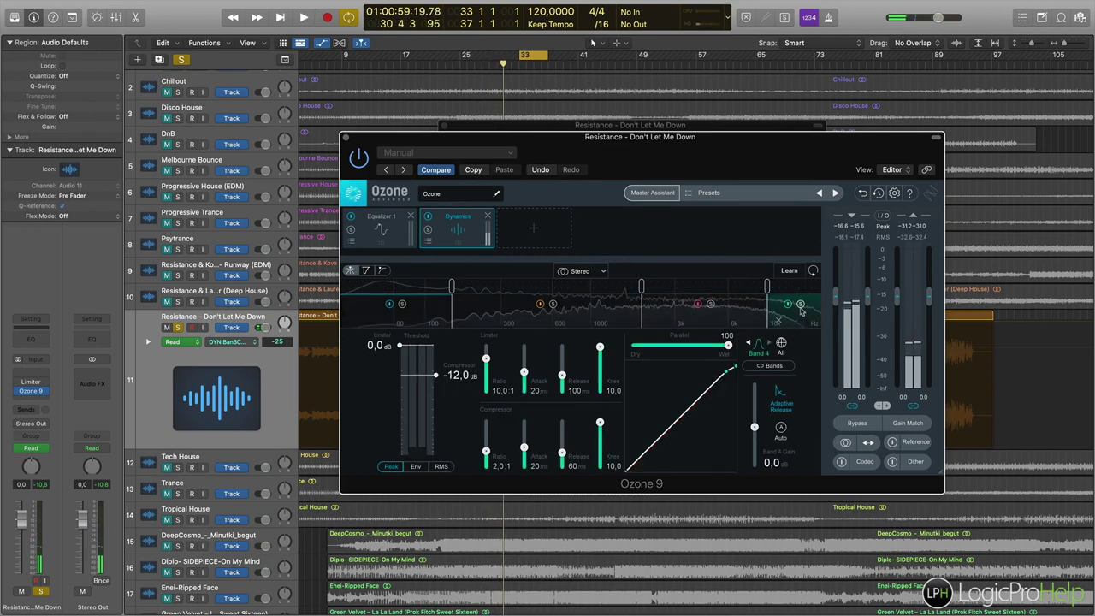
key("space")
left_click_drag(462, 375, 469, 403)
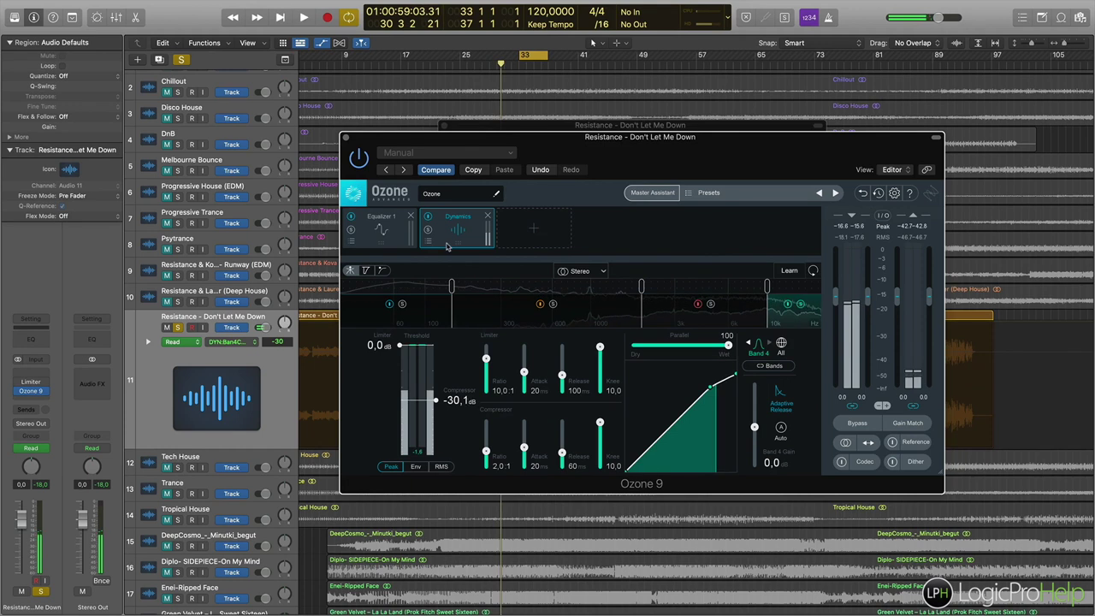
Add a Maximizer in IRC IV Transient mode with True Peak enabled and a ceiling of -0.2 dB.
left_click(533, 231)
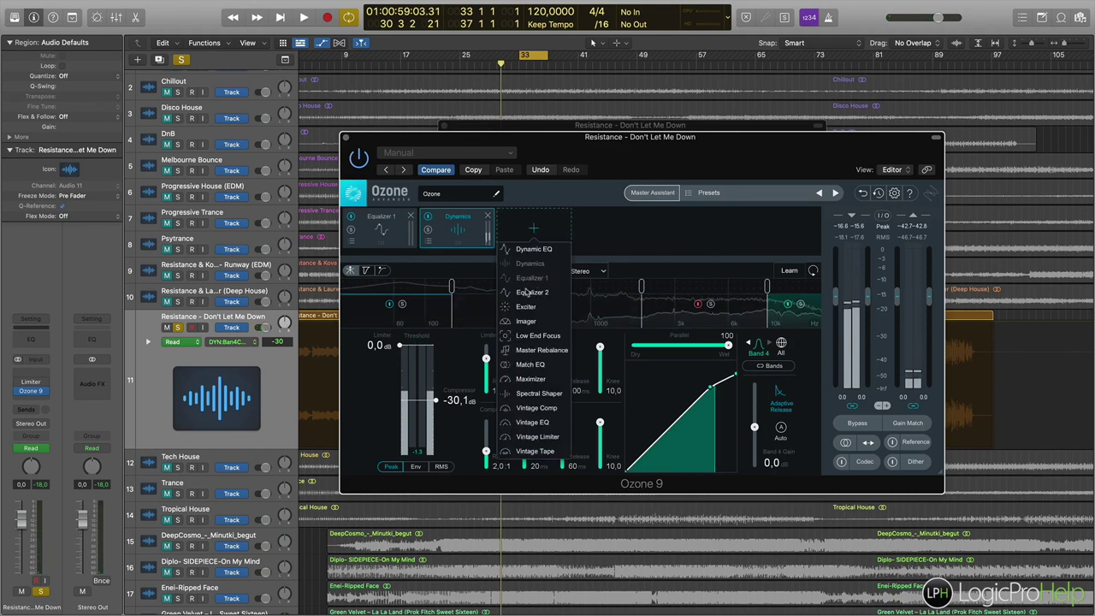
left_click(537, 380)
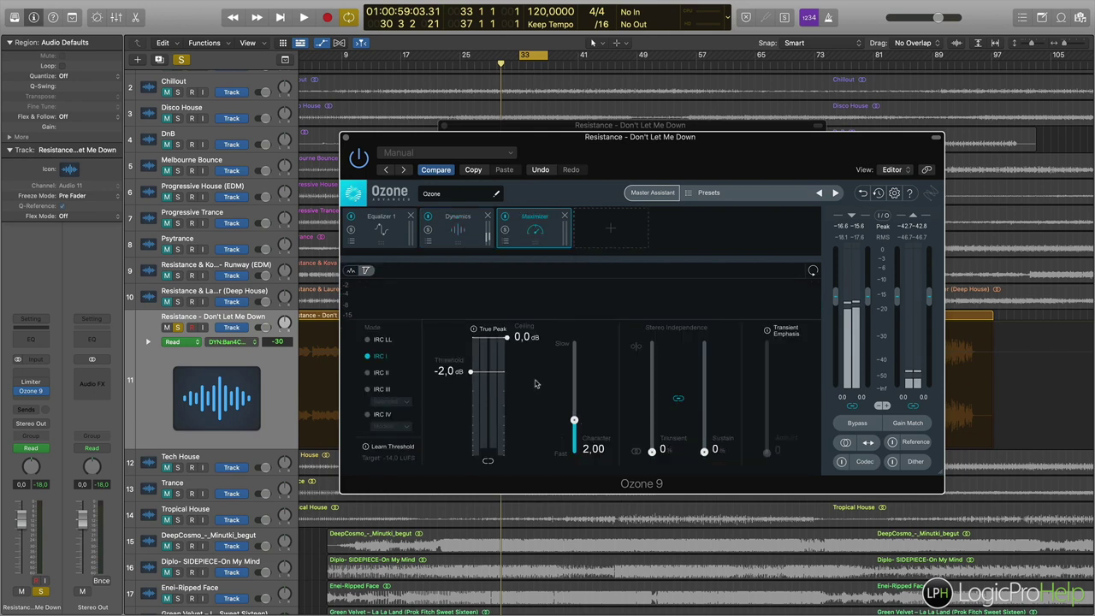
left_click(382, 414)
left_click(390, 425)
left_click(395, 464)
left_click(491, 330)
left_click_drag(522, 337, 525, 342)
Lower the Maximizer threshold to -17.0 dB while listening to the track.
left_click_drag(460, 383, 456, 409)
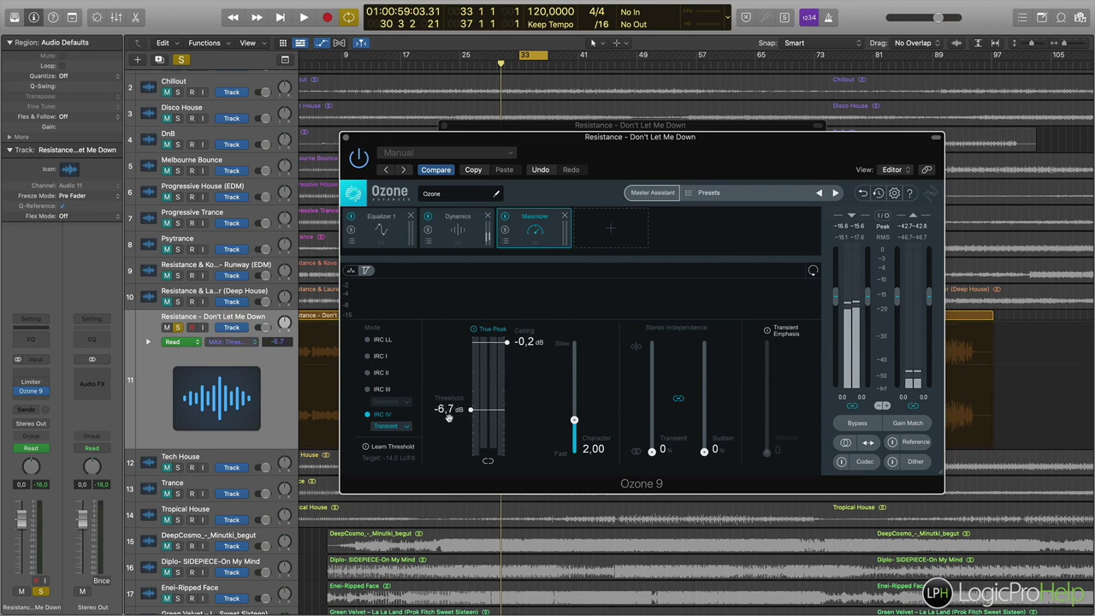
key("space")
left_click_drag(449, 418, 453, 452)
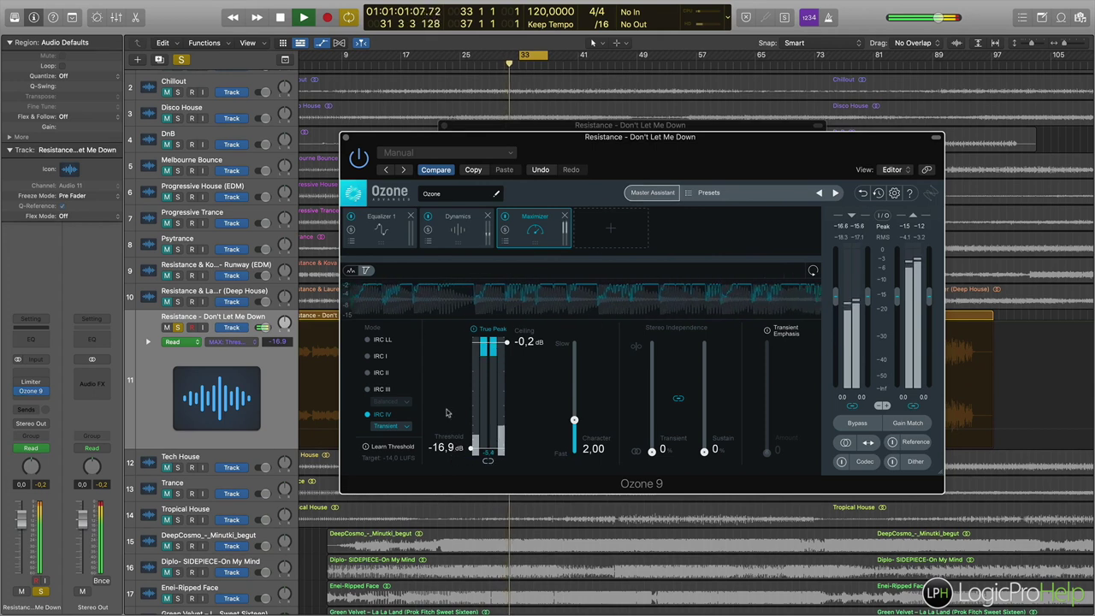
left_click(443, 448)
type("-17")
key("Return")
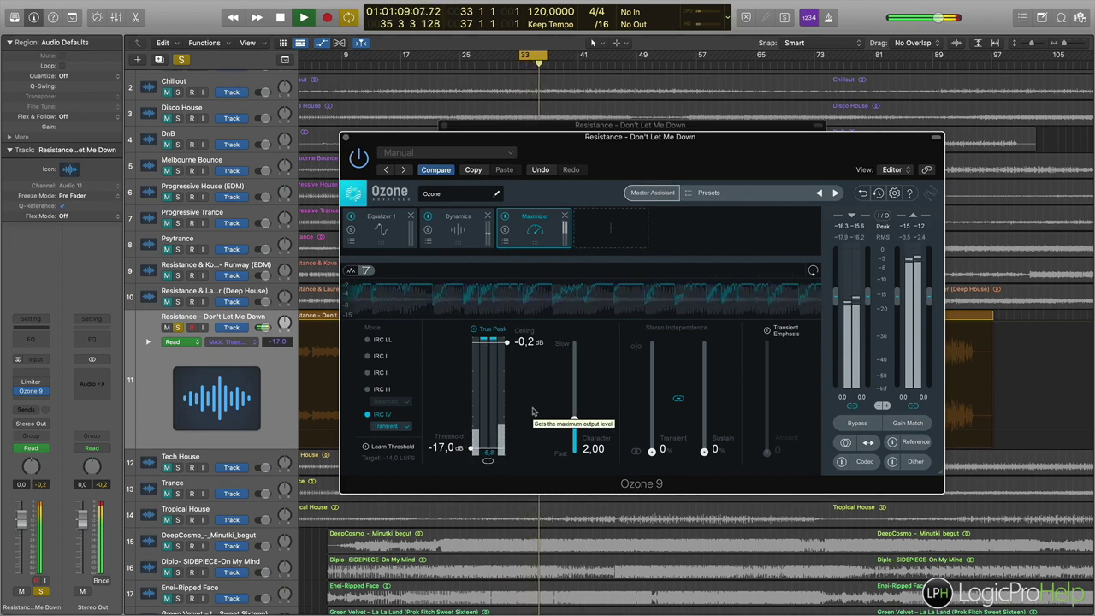
key("space")
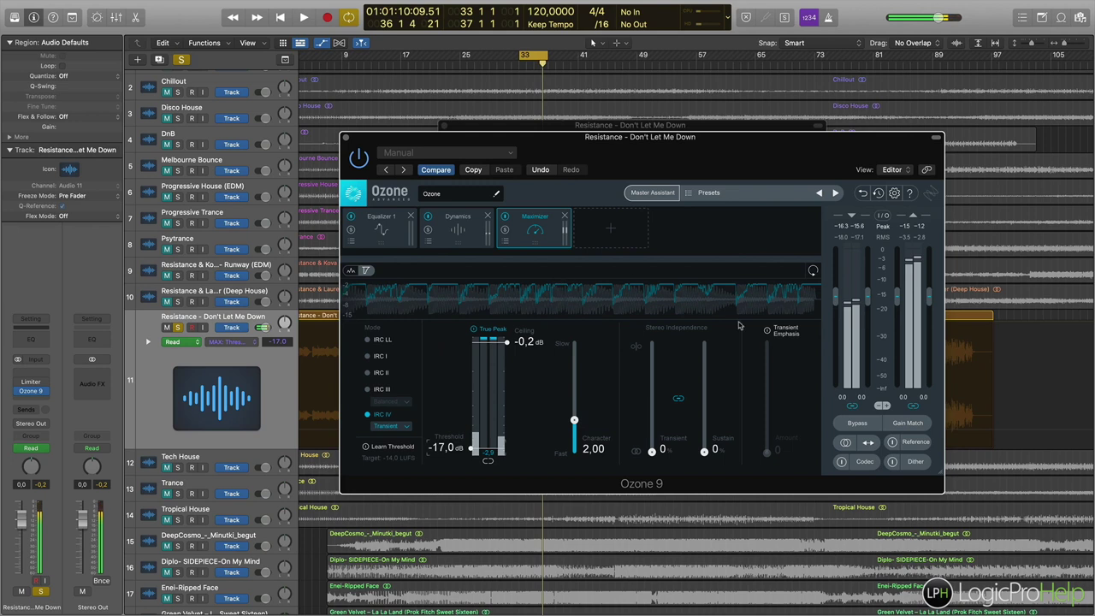
Play the track and compare the maximized master with the NRD1 reference's C section using Reference A/B.
left_click(909, 442)
left_click(893, 442)
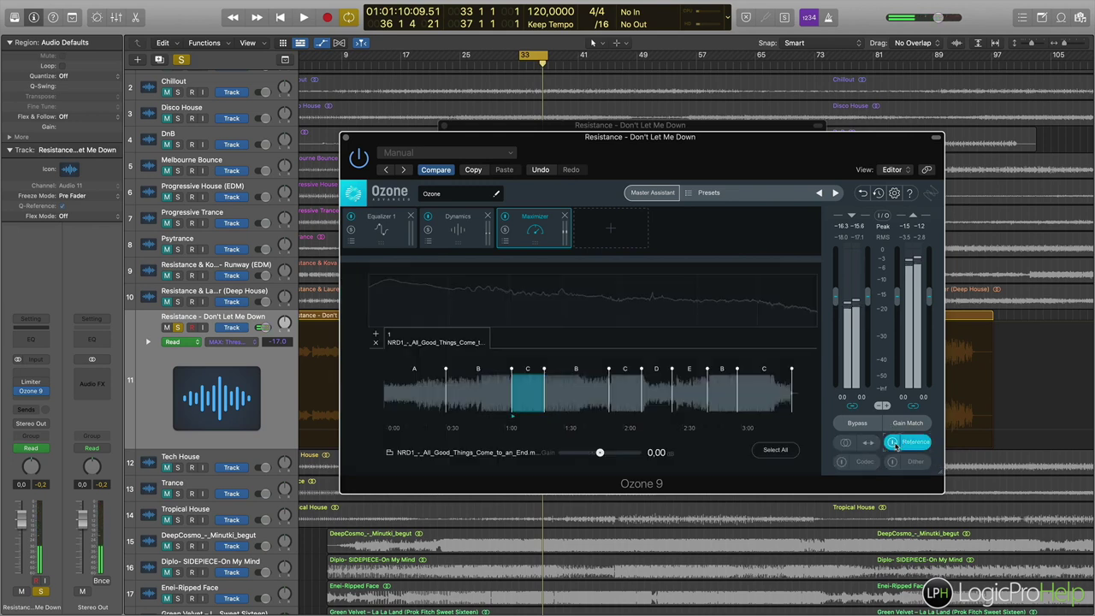
key("space")
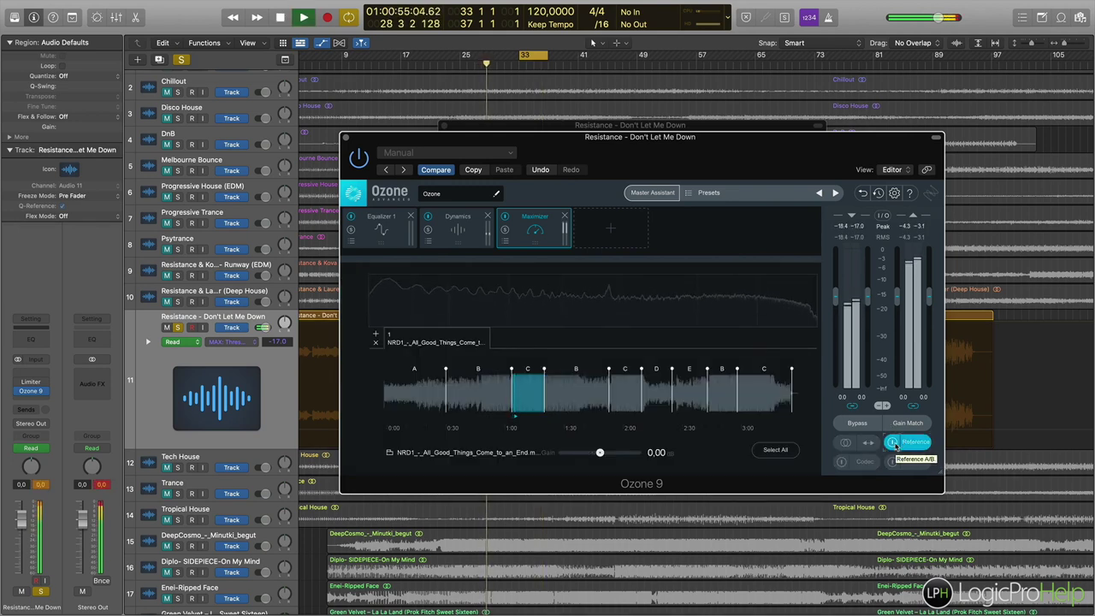
left_click(893, 443)
left_click(893, 443)
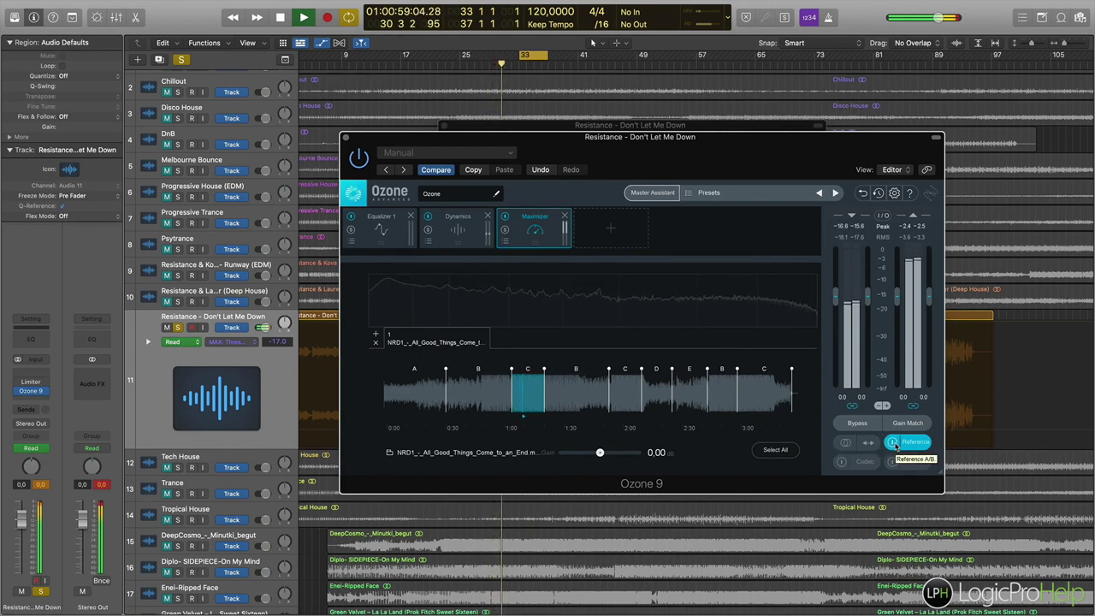
left_click(893, 442)
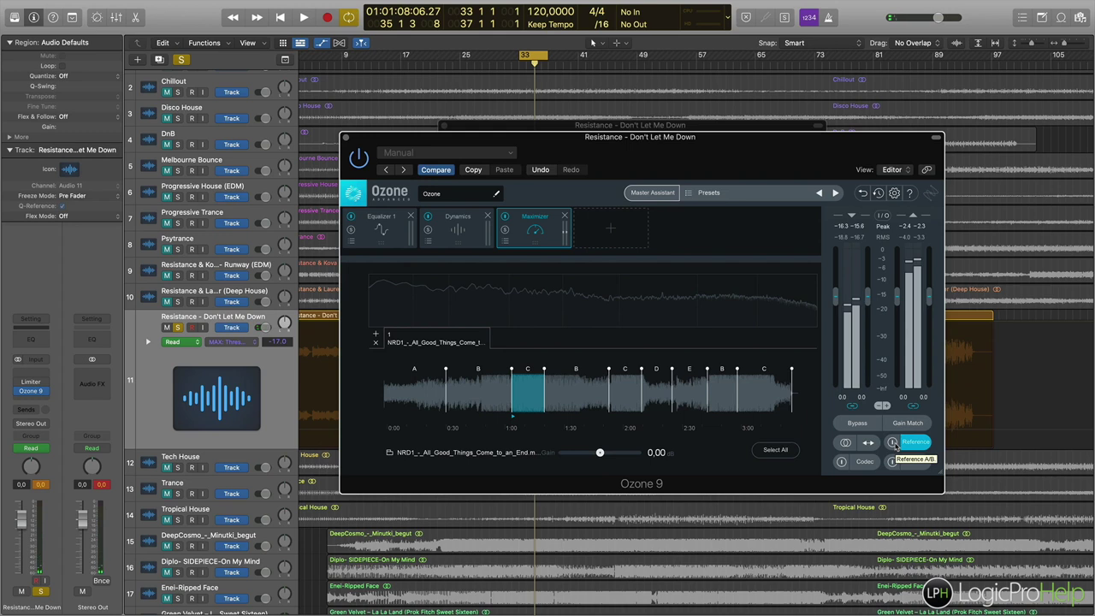
Add a Vintage EQ module and place it between Dynamics and the Maximizer in the Ozone 9 chain.
left_click(396, 234)
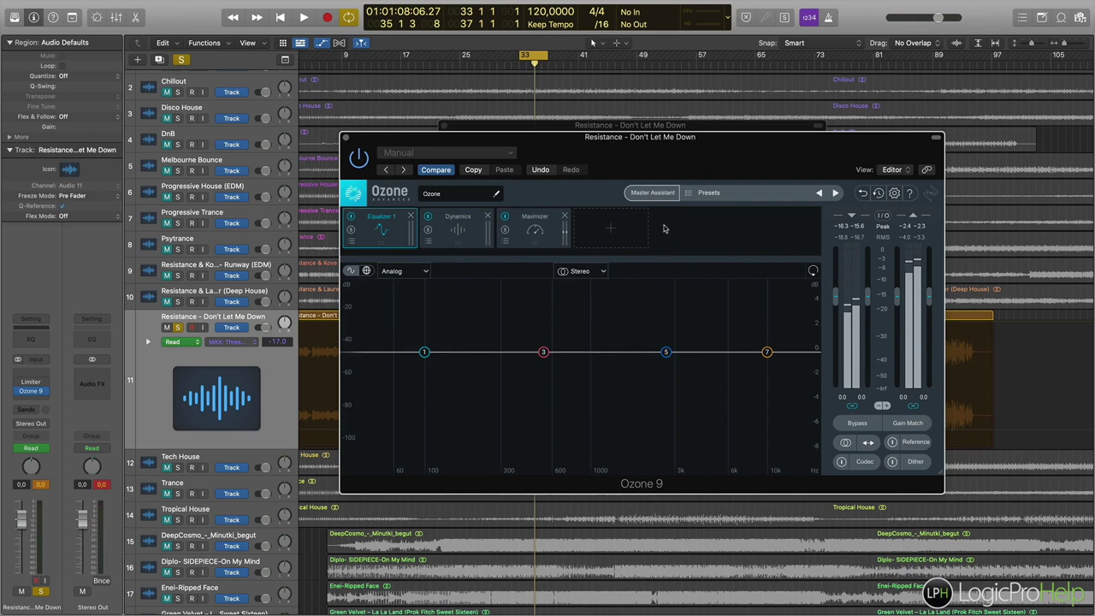
left_click(608, 229)
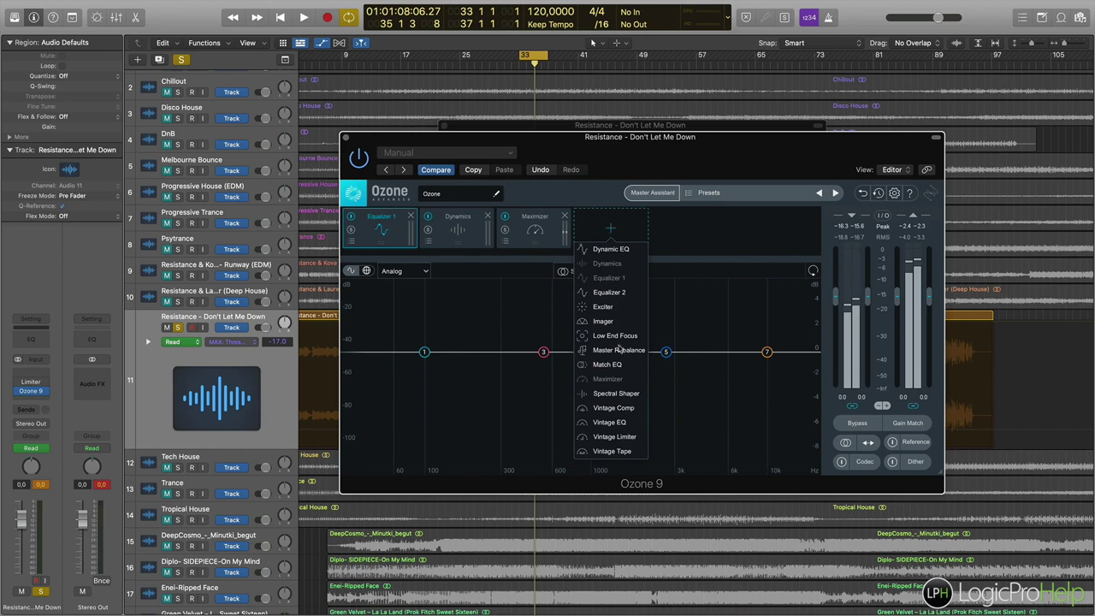
left_click(609, 423)
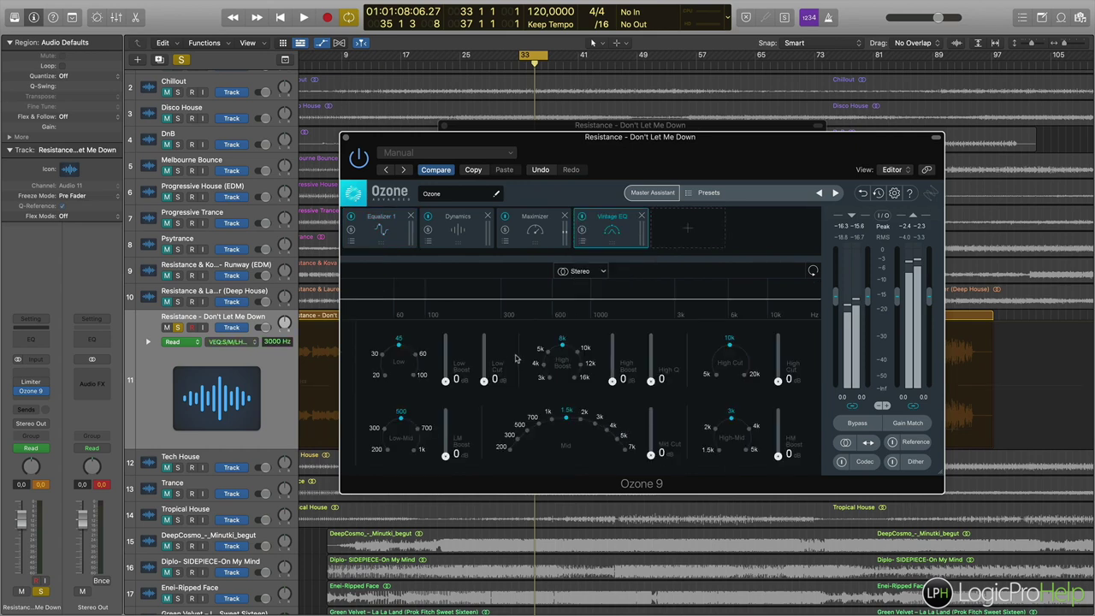
left_click_drag(601, 229, 526, 239)
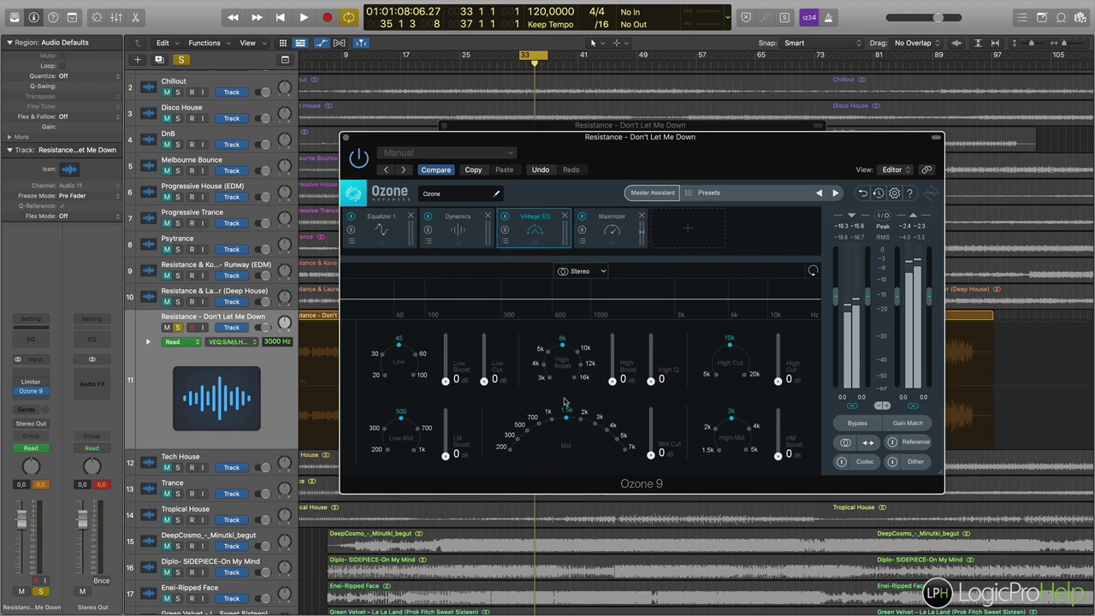
Set the Vintage EQ's Low frequency to 60 Hz and its High Boost frequency to 10 kHz.
left_click(417, 356)
left_click_drag(444, 381, 484, 388)
left_click(581, 351)
mouse_move(613, 382)
left_mouse_down()
mouse_move(613, 342)
mouse_move(613, 383)
left_mouse_up()
Try a Low Boost of about 2.8 dB in the Vintage EQ during playback and reset it to 0 dB.
key("space")
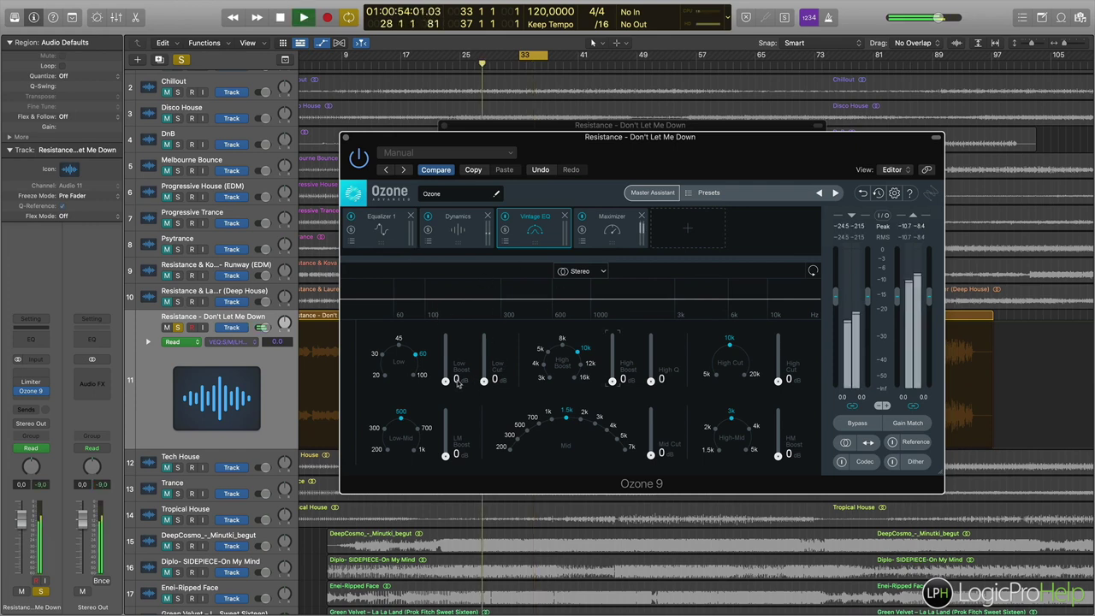
left_click_drag(445, 380, 445, 370)
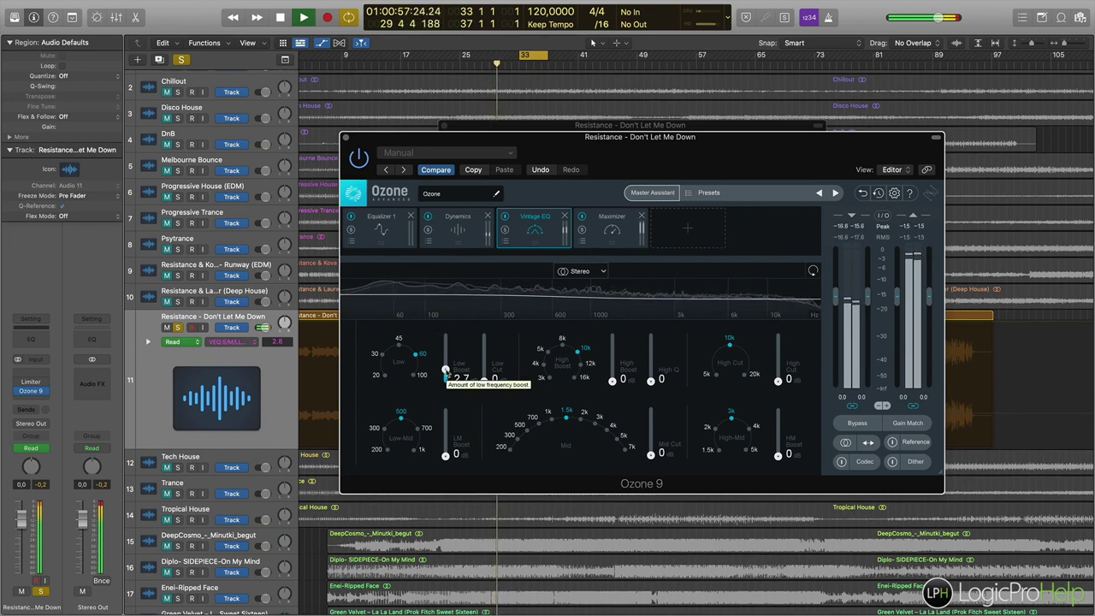
left_click_drag(445, 370, 446, 390)
key("space")
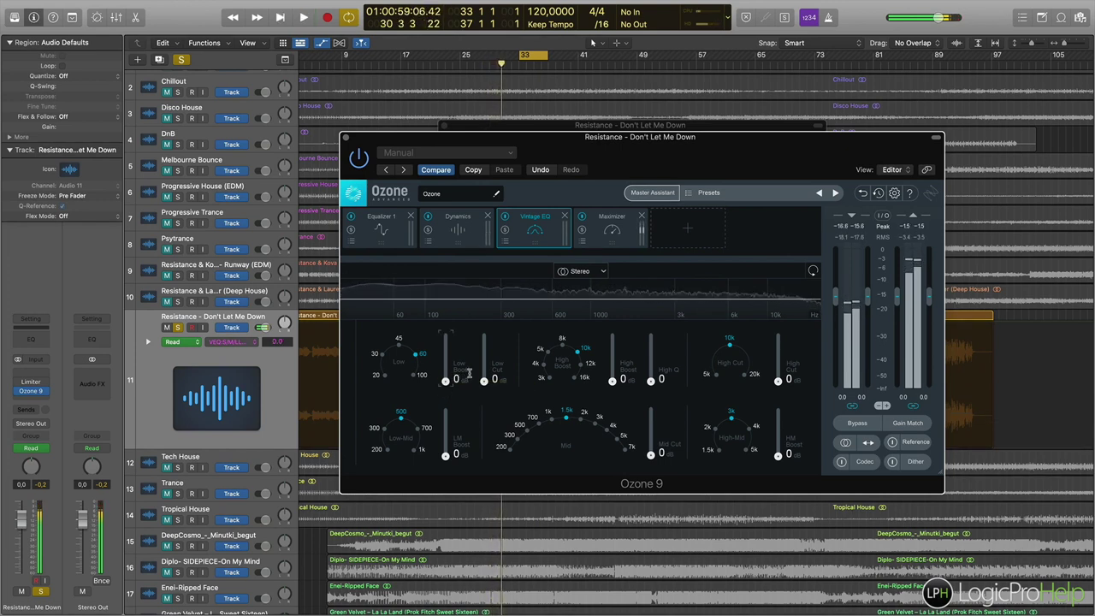
Set the Vintage EQ's Mid frequency to 2 kHz.
left_click(581, 420)
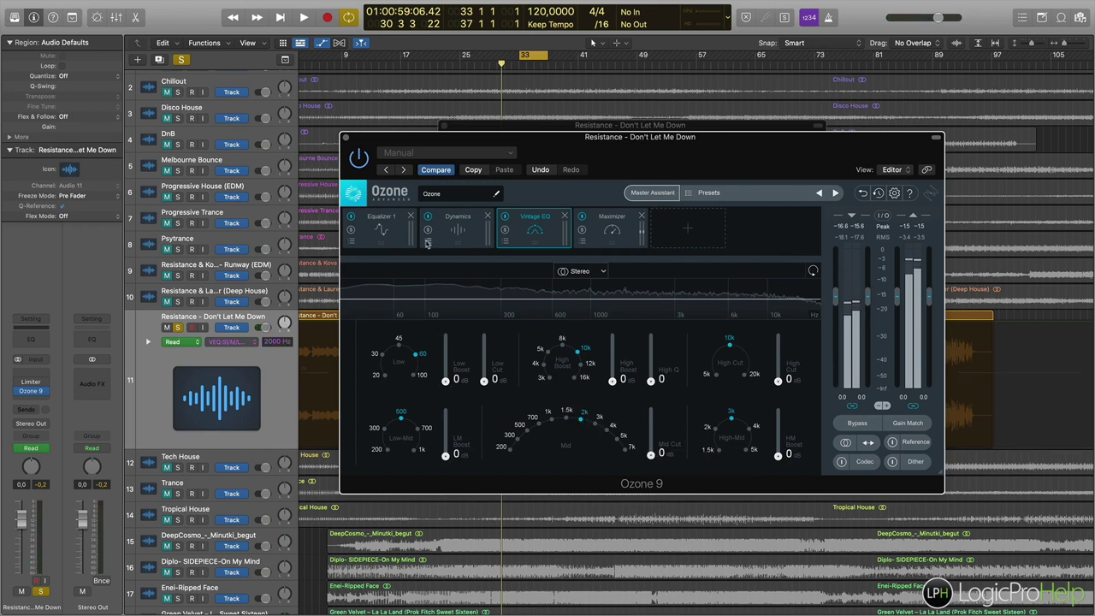
left_click(379, 231)
left_click(526, 233)
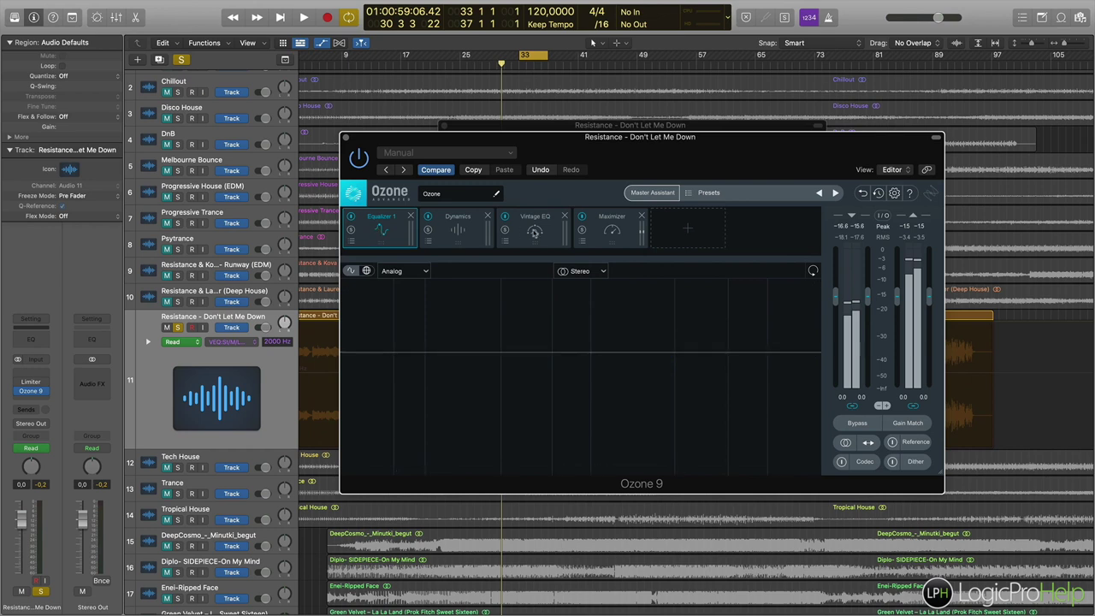
Try a Mid Cut of about 3 dB at 2 kHz in the Vintage EQ during playback and reset it to 0 dB.
key("space")
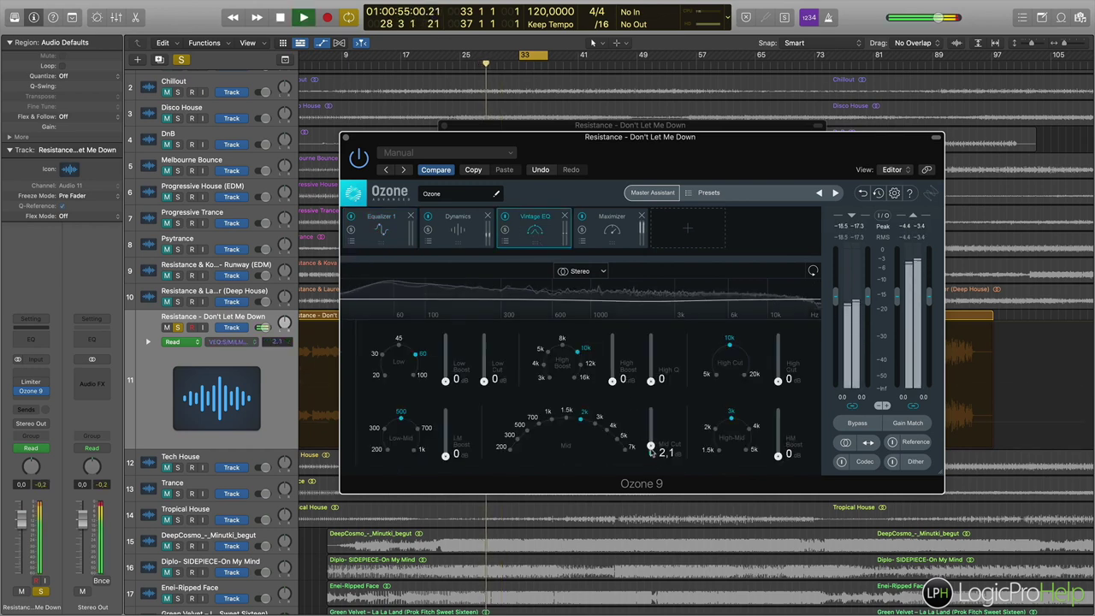
left_click_drag(650, 455, 652, 436)
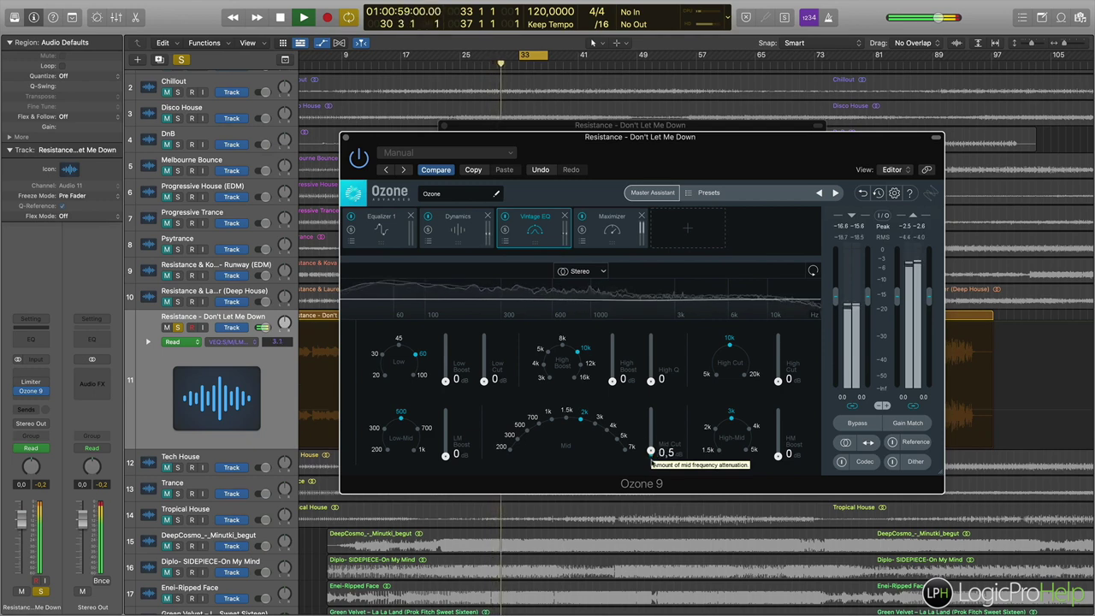
left_click(651, 433, "alt")
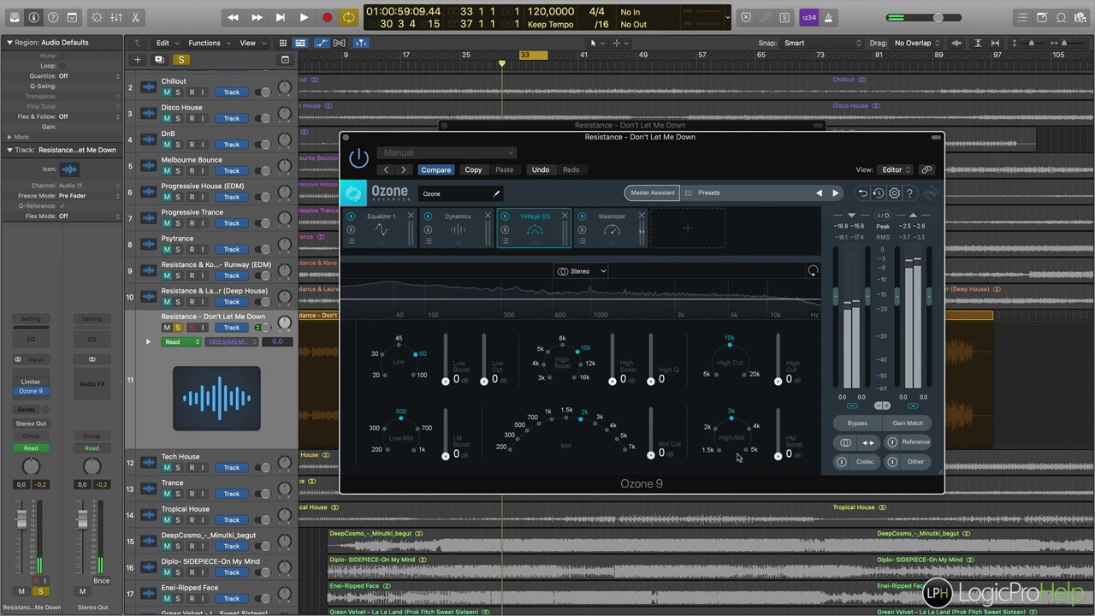
Set the Vintage EQ's High-Mid frequency to 2 kHz with a High-Mid Boost of 2.0 dB and start playback.
left_click(717, 435)
mouse_move(784, 458)
left_mouse_down()
mouse_move(780, 423)
mouse_move(778, 449)
left_mouse_up()
key("space")
Compare the high-mid boost with the Vintage EQ bypassed, and the master with the reference track using Reference A/B.
left_click(505, 218)
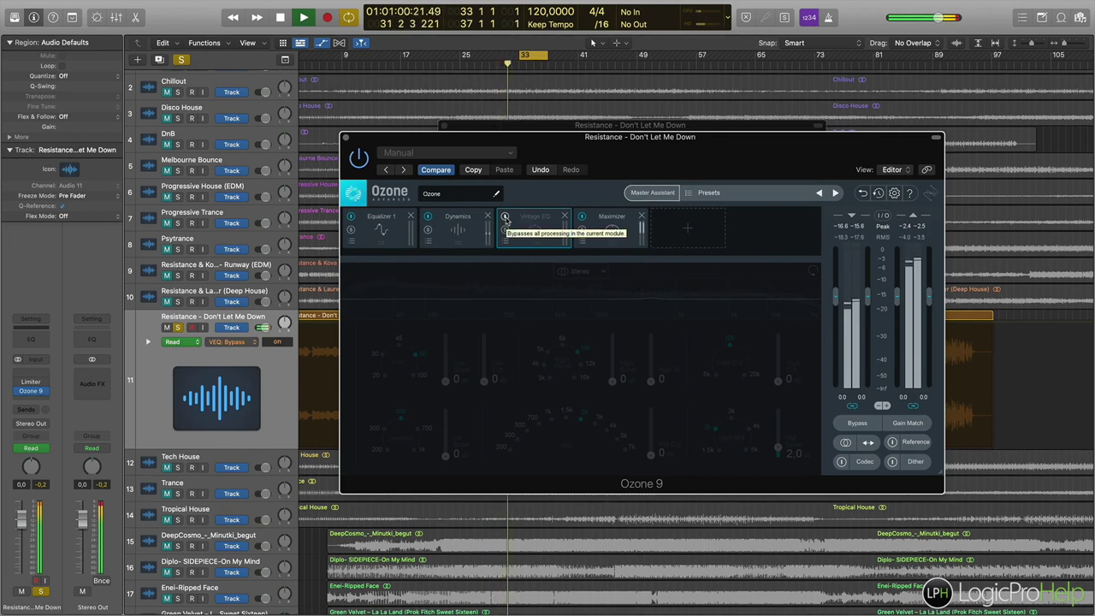
left_click(505, 218)
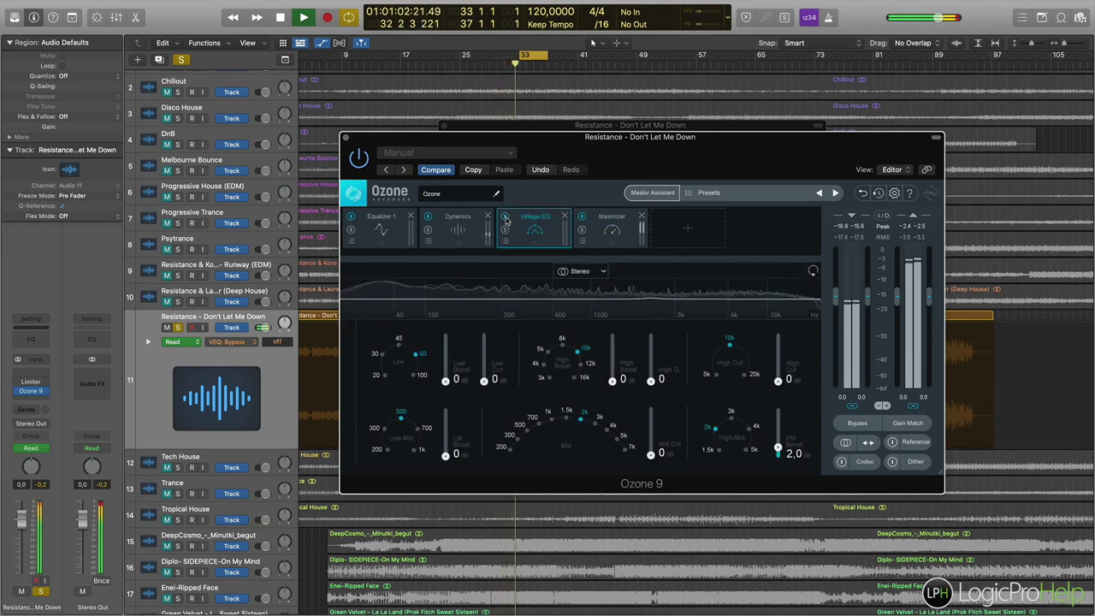
left_click(893, 443)
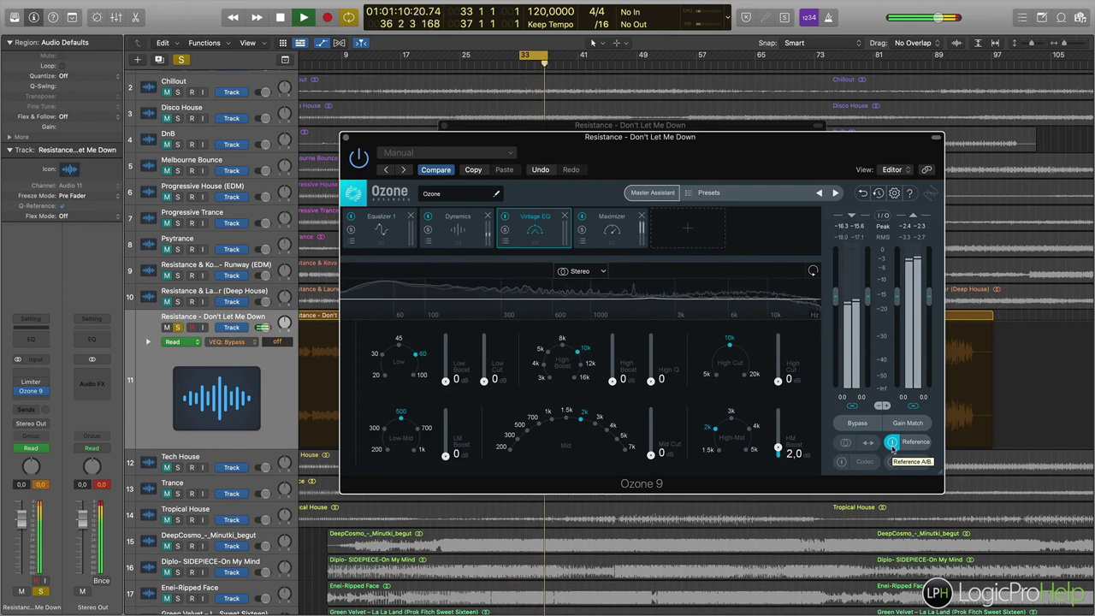
left_click(892, 443)
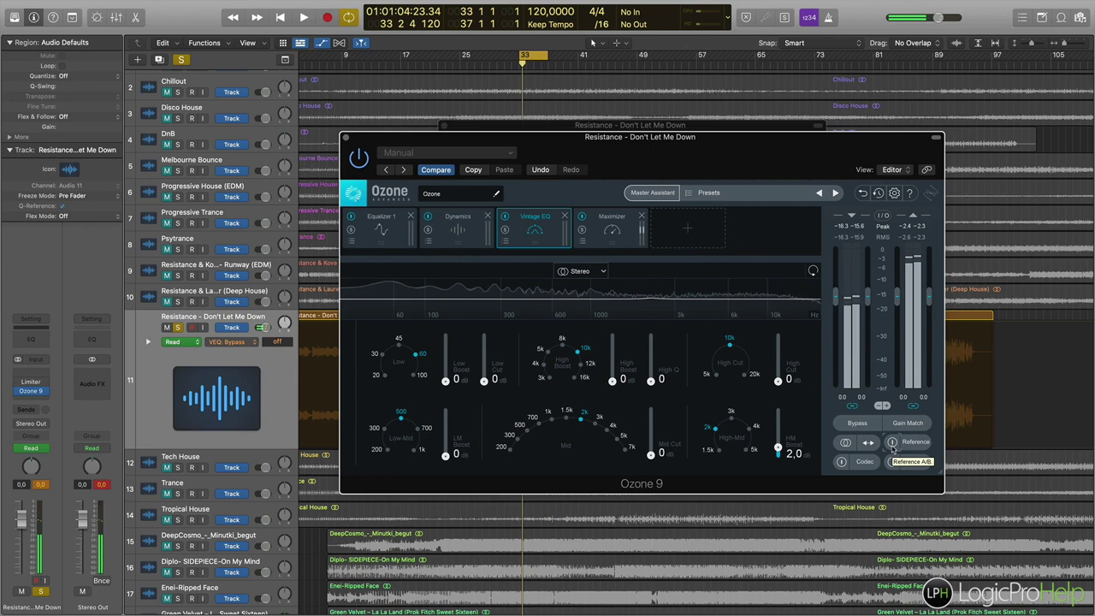
Change band 1 of Equalizer 1 to a Flat High-Pass at 12 dB/oct and move its cutoff below 60 Hz.
left_click(383, 229)
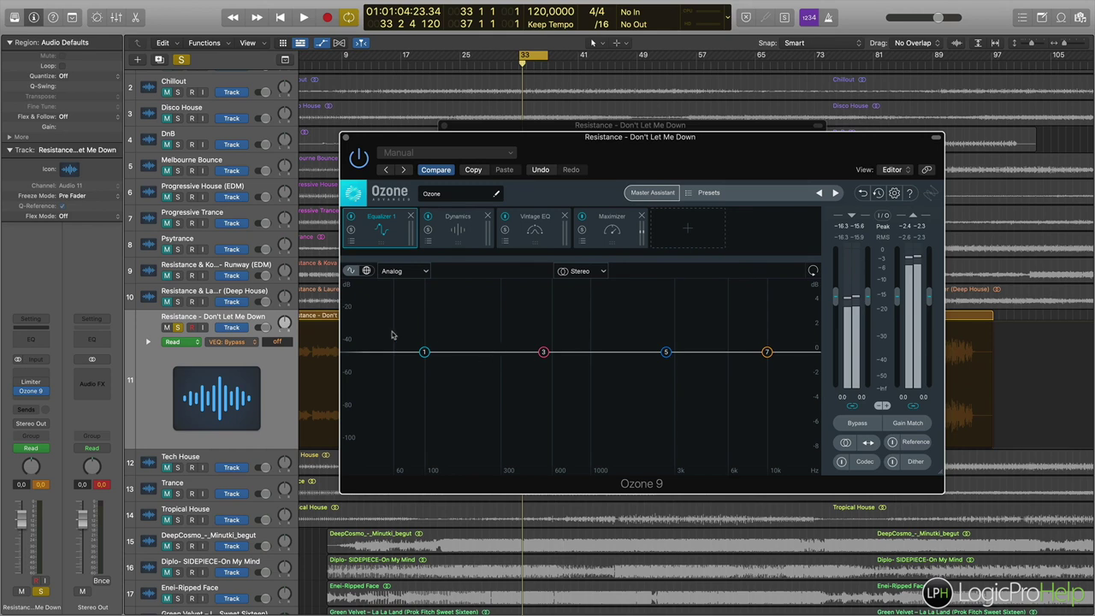
left_click(426, 353)
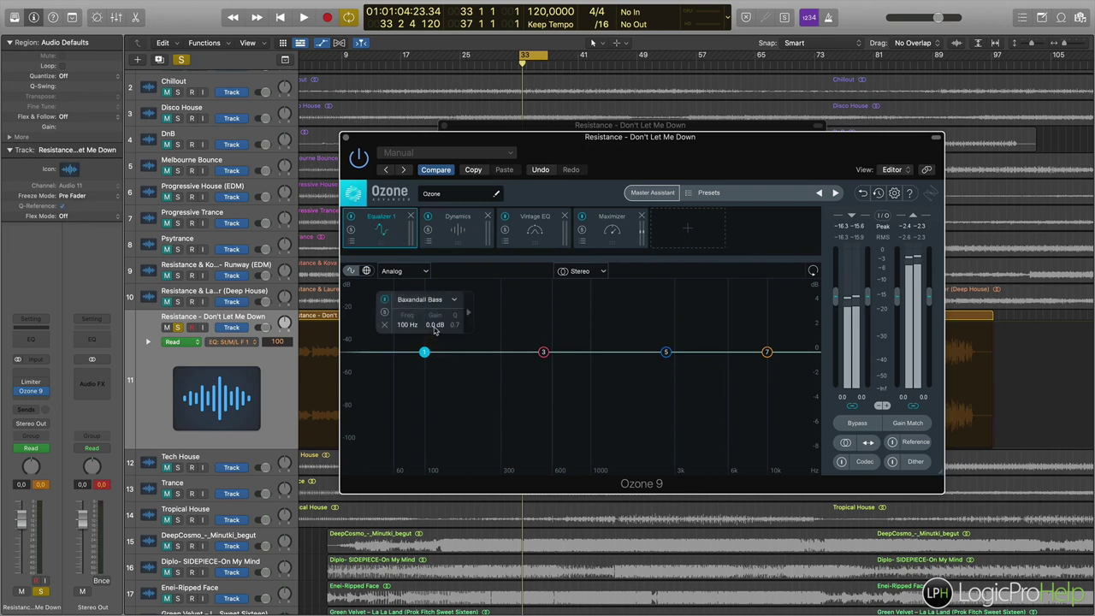
left_click(453, 300)
mouse_move(428, 366)
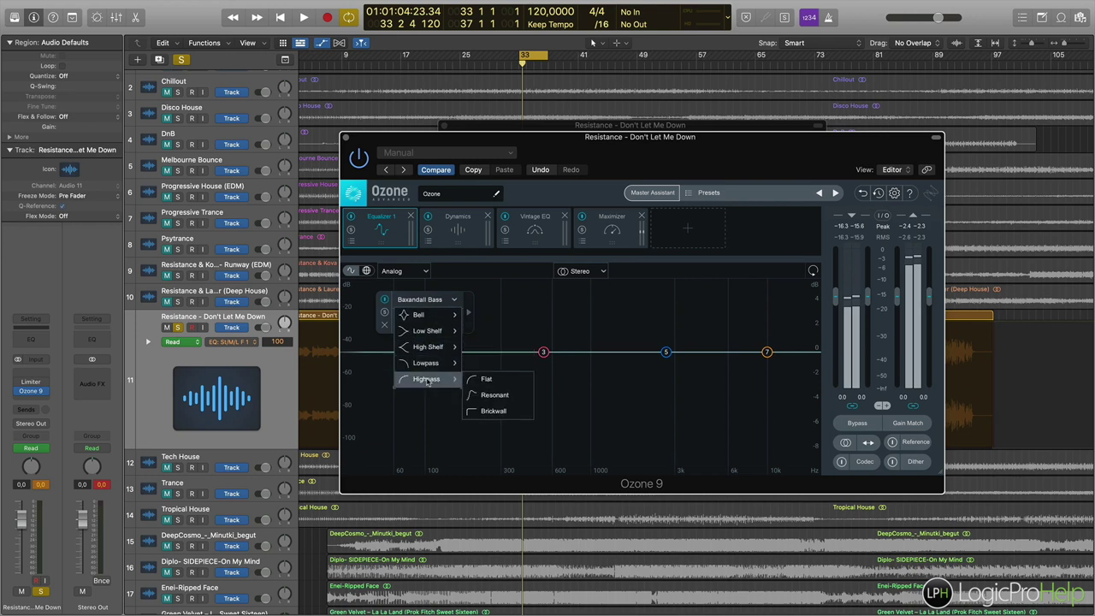
left_click(523, 381)
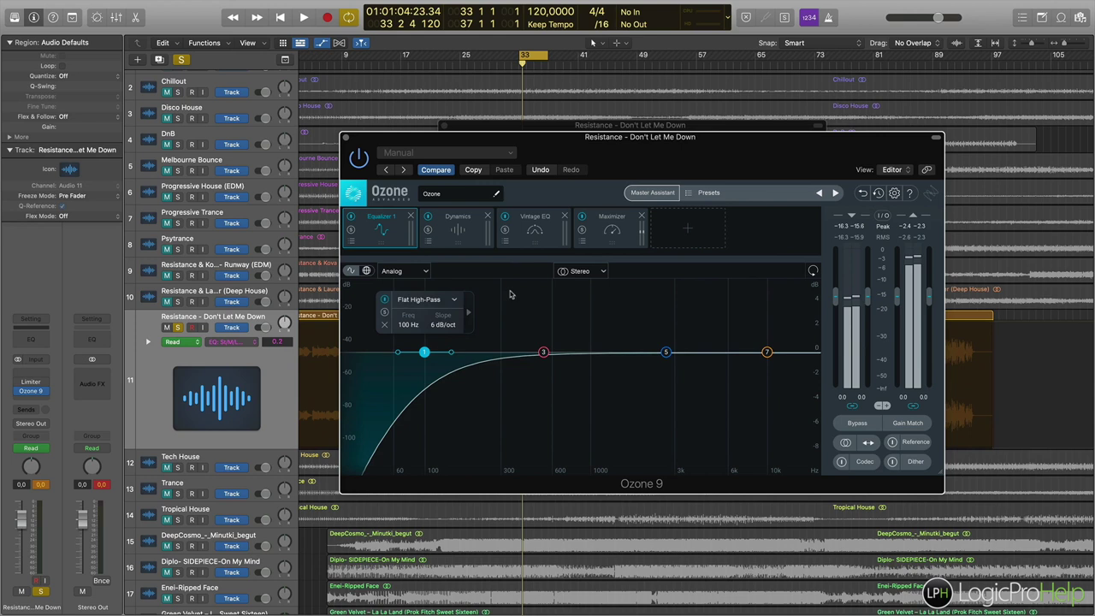
left_click_drag(712, 458, 364, 304)
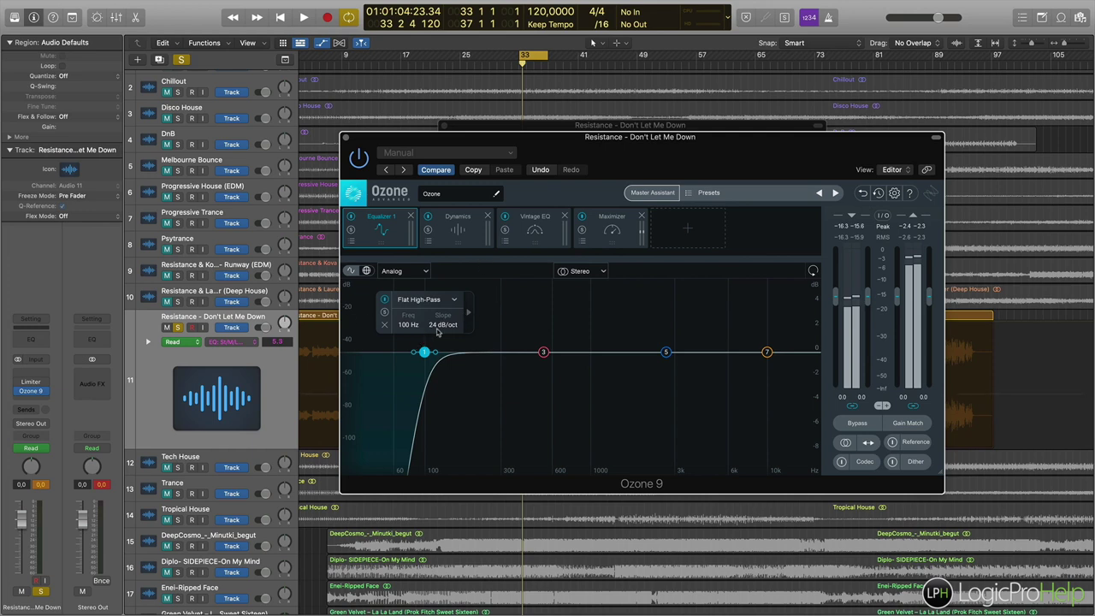
left_click_drag(431, 354, 435, 346)
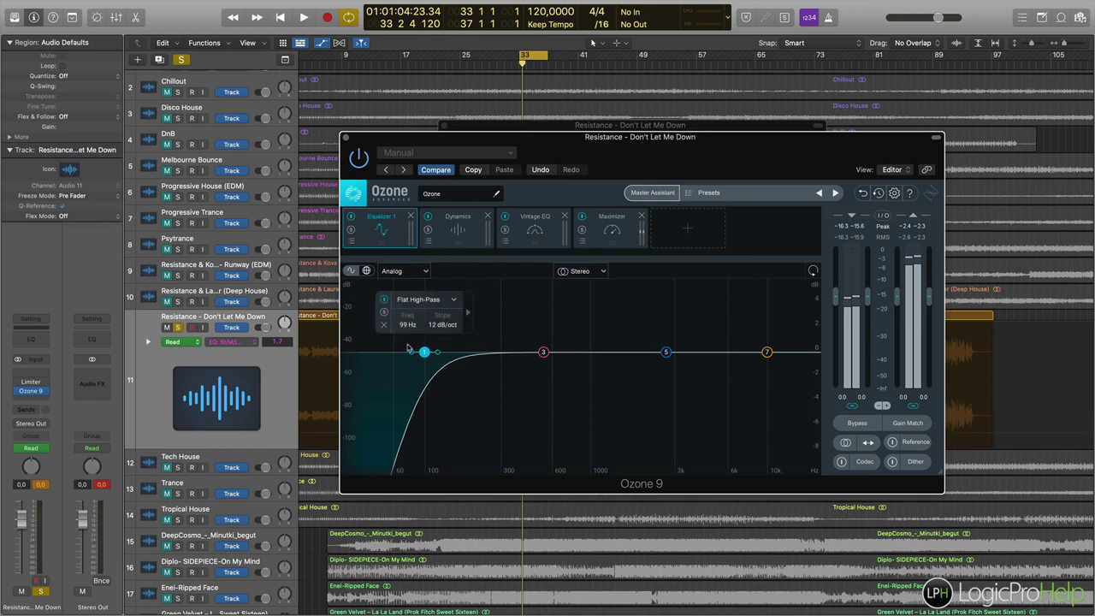
left_click_drag(439, 357, 401, 367)
Change band 7 of Equalizer 1 to a Flat Low-Pass at 18000 Hz with a 12 dB/oct slope.
left_click(767, 353)
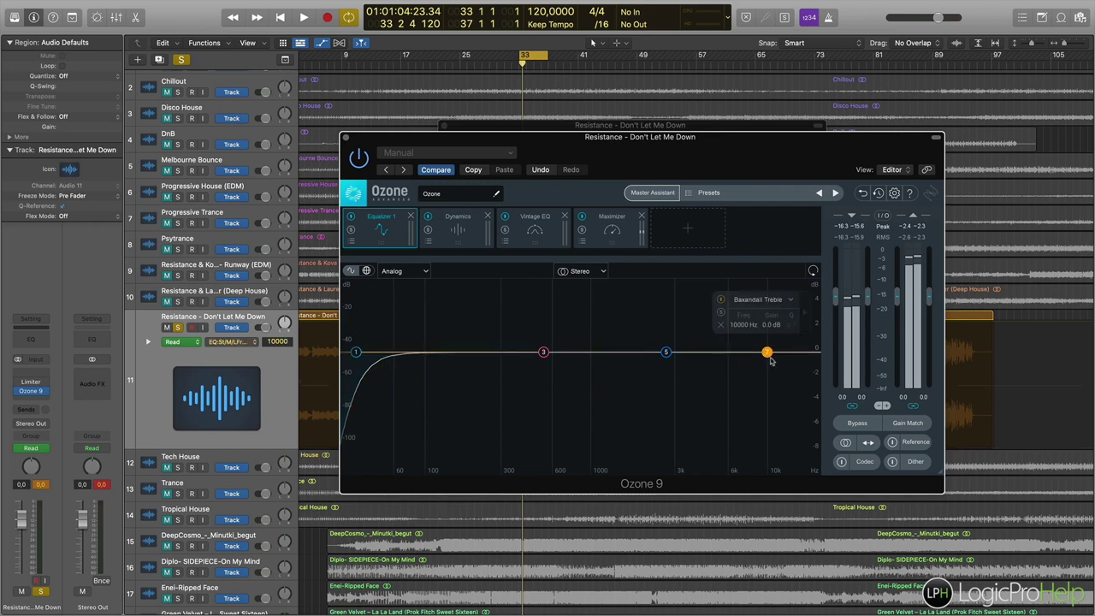
left_click(767, 304)
mouse_move(773, 379)
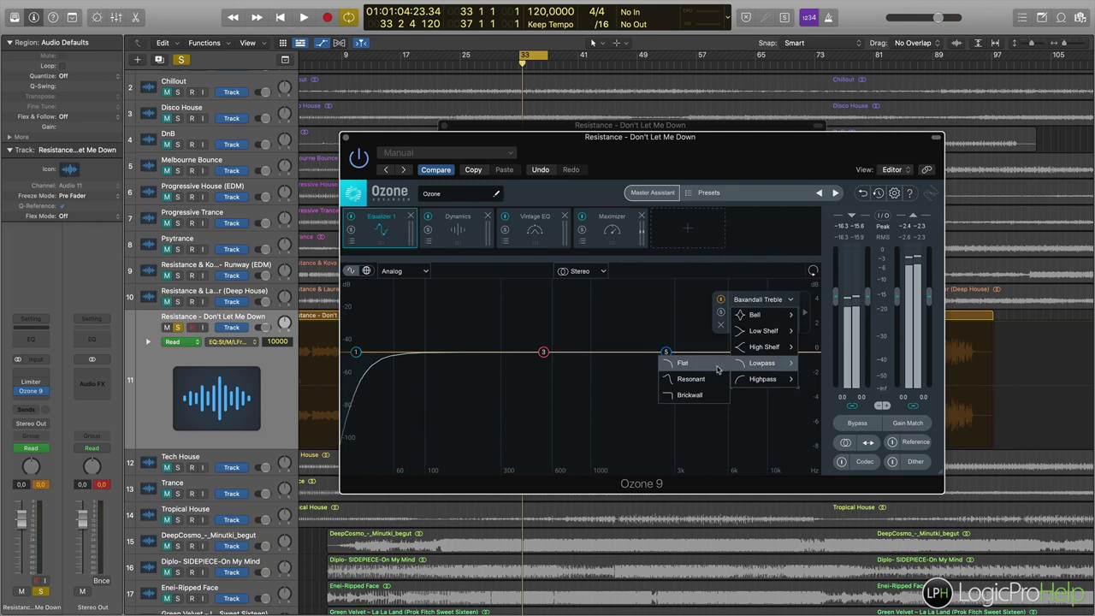
left_click(719, 366)
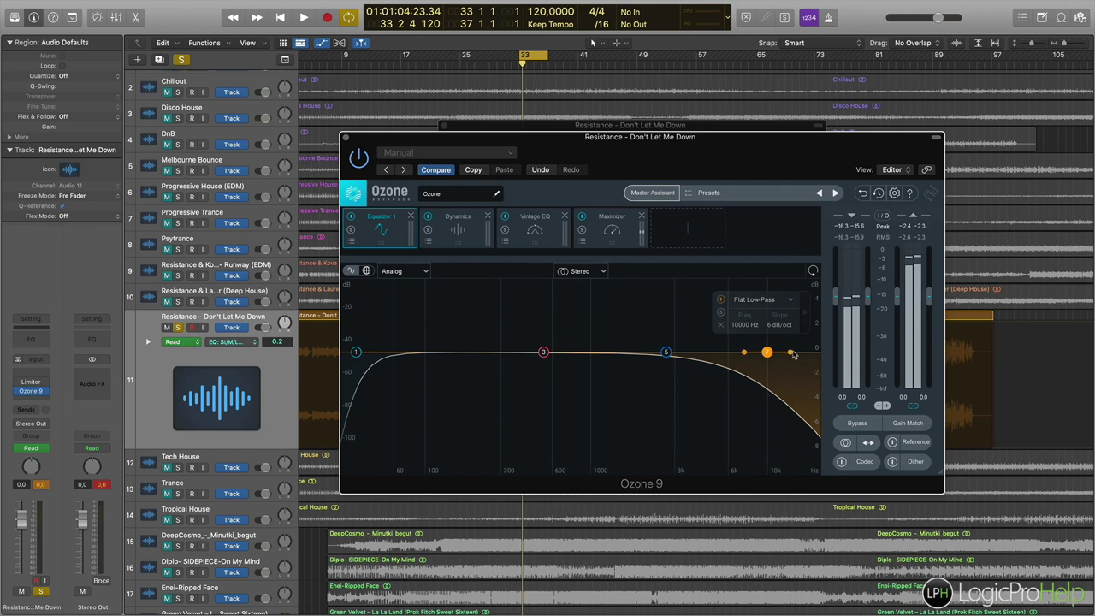
left_click_drag(811, 356, 780, 355)
double_click(741, 324)
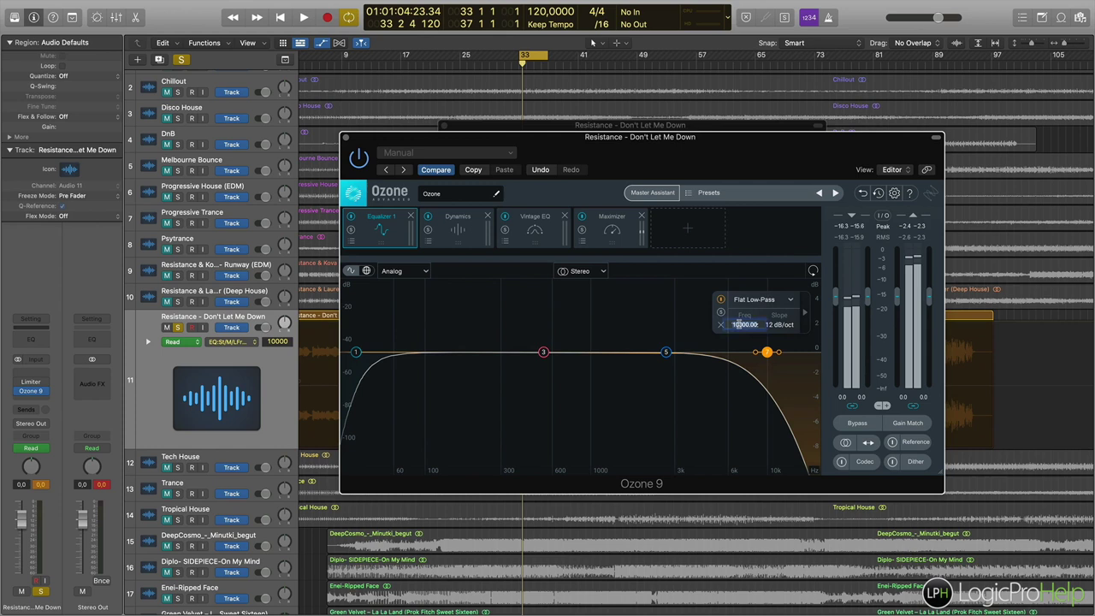
left_click(746, 325)
key("Return")
Play the track and compare the filtered master with the reference track repeatedly using Reference A/B.
key("space")
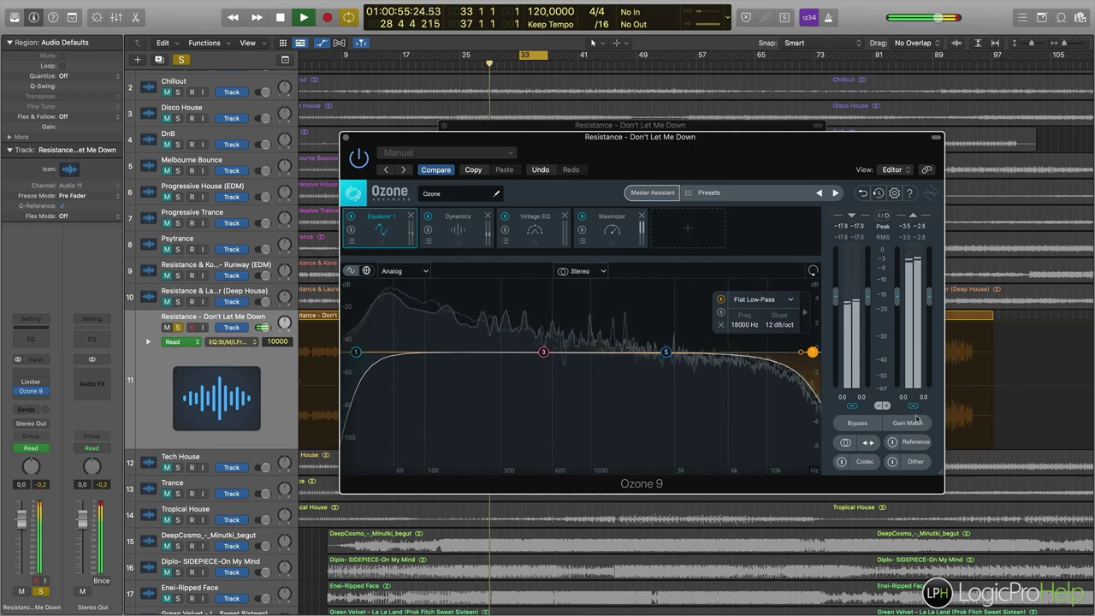
left_click(892, 442)
left_click(891, 443)
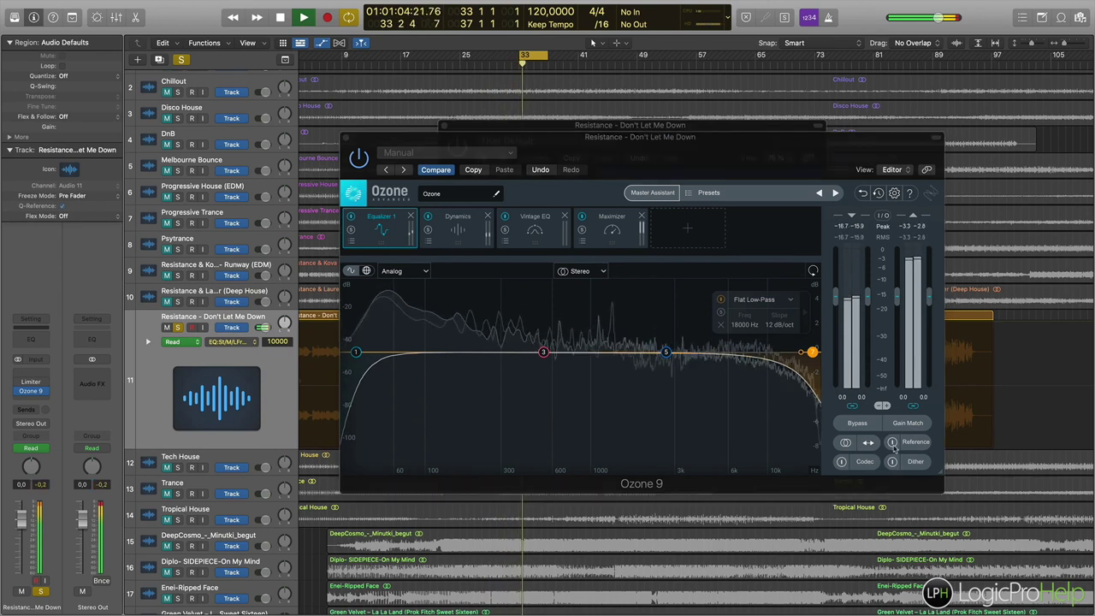
left_click(891, 443)
left_click(892, 442)
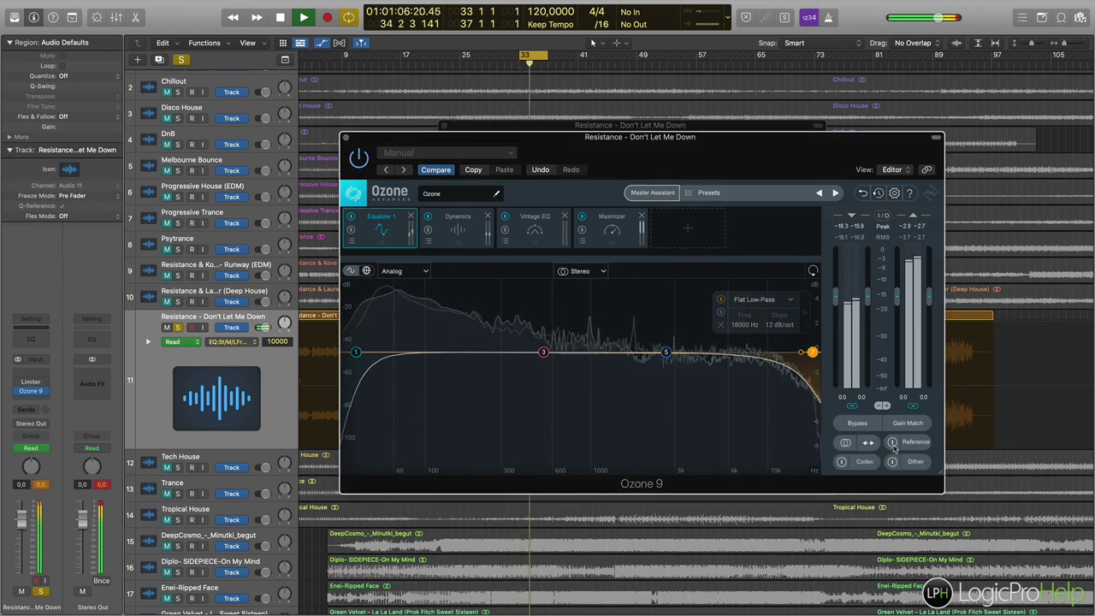
left_click(892, 443)
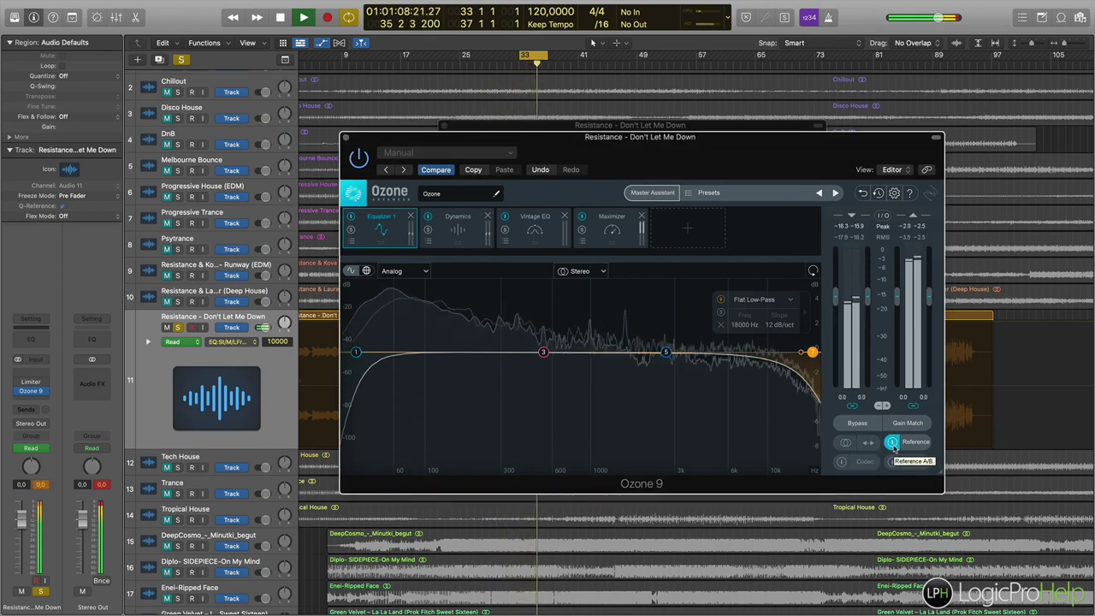
left_click(892, 443)
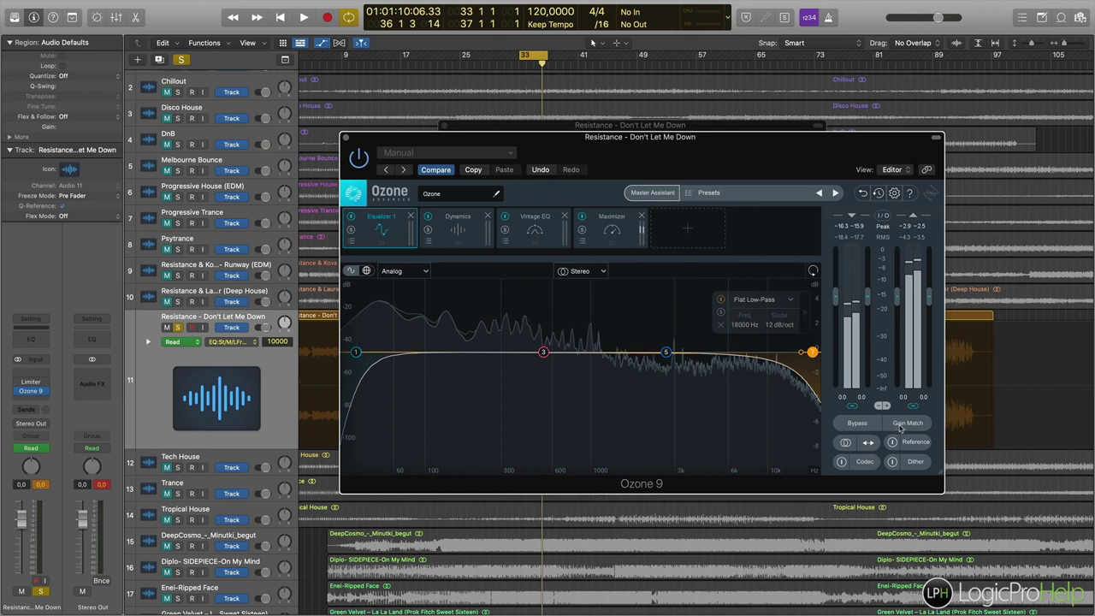
Play the track with the whole Ozone 9 plug-in bypassed, then re-enabled, to compare the unprocessed mix with the master.
left_click(359, 159)
key("space")
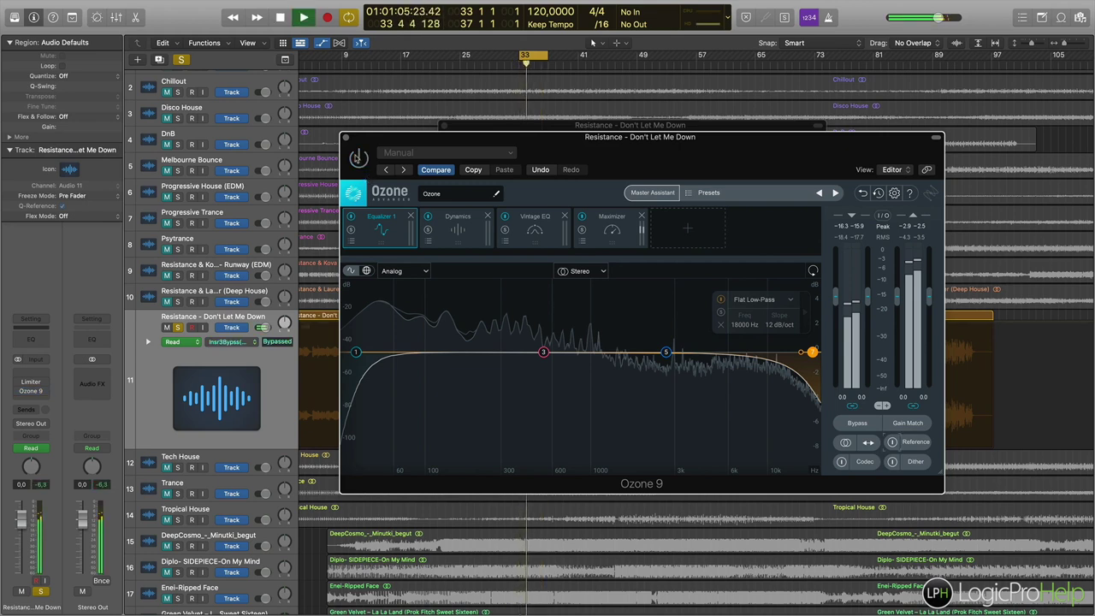
left_click(362, 166)
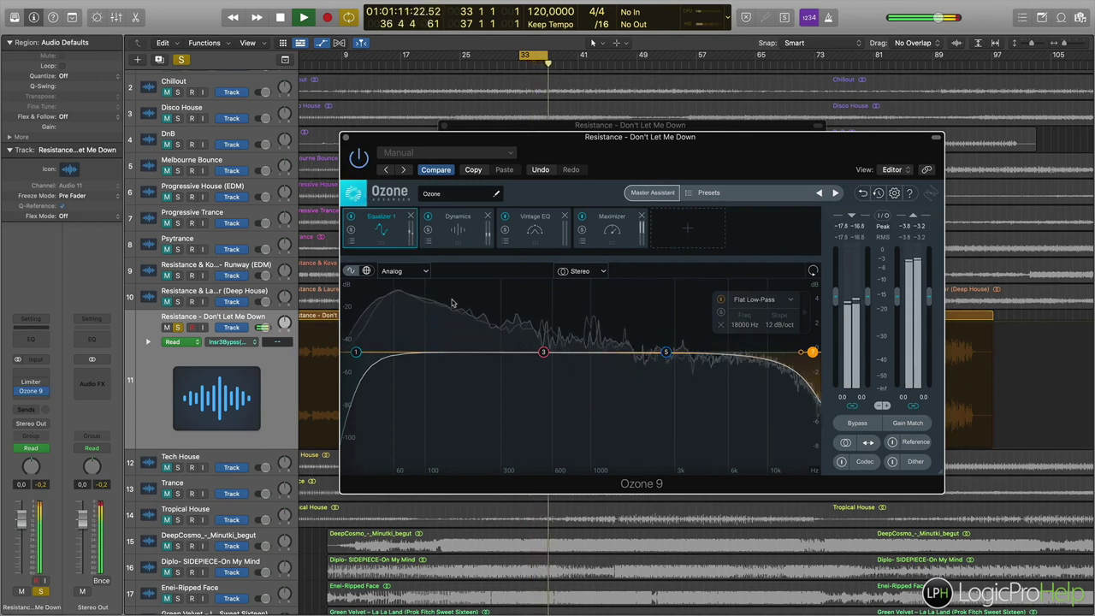
key("space")
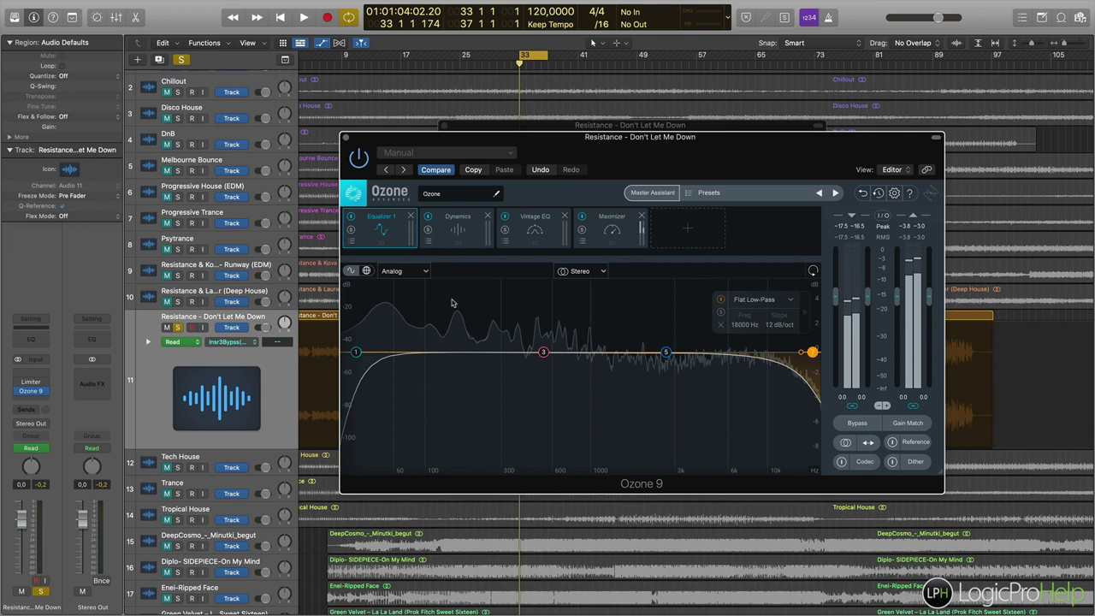
Enable Gain Match in Ozone 9 and compare the level-matched master with all processing bypassed during playback.
left_click(907, 424)
key("space")
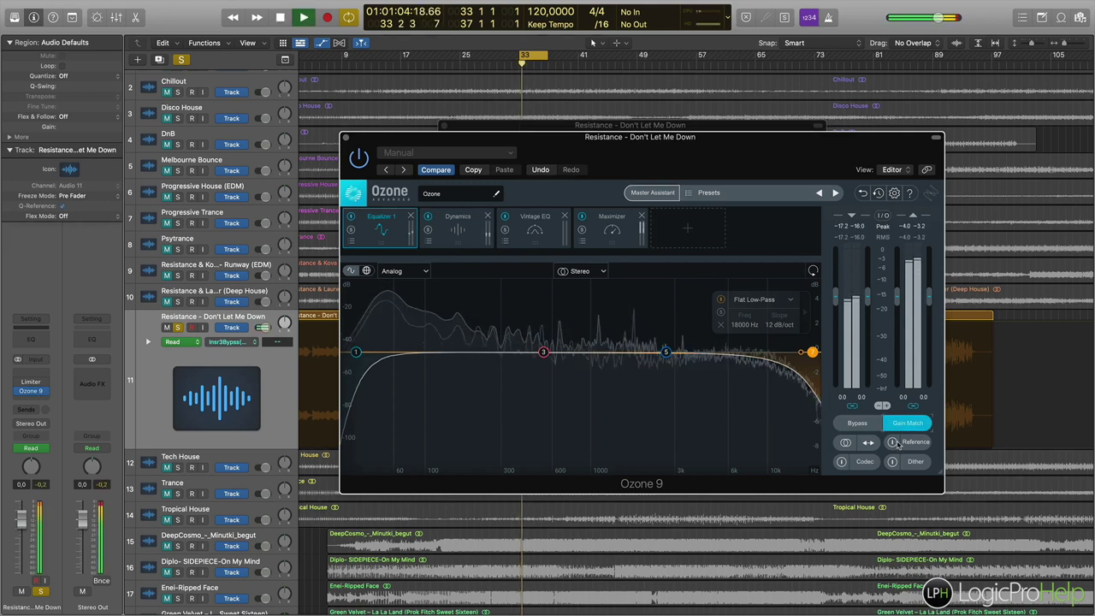
key("space")
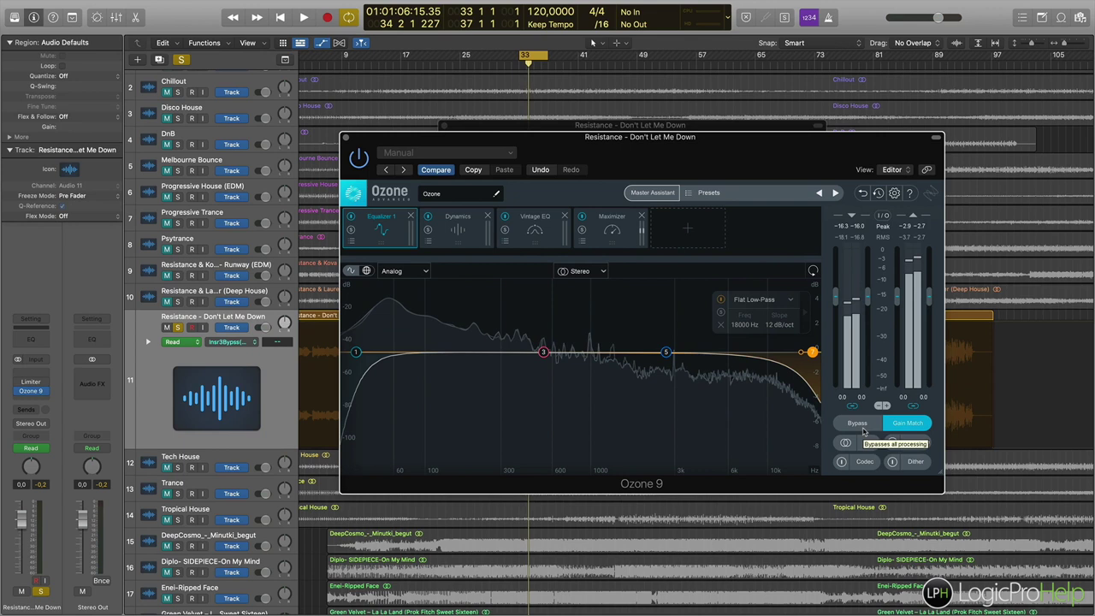
key("space")
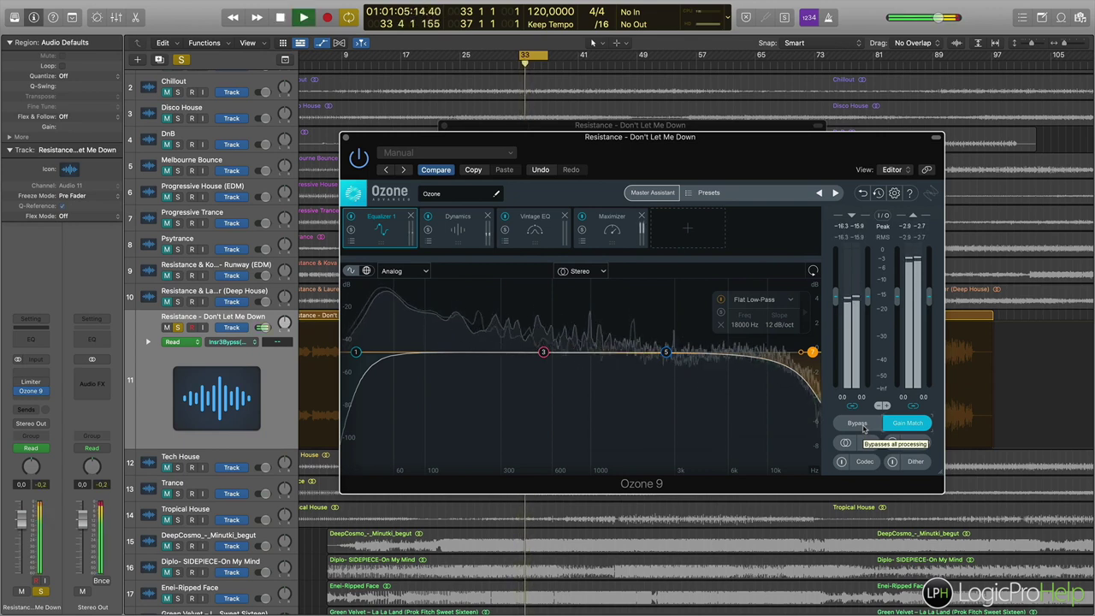
left_click(858, 423)
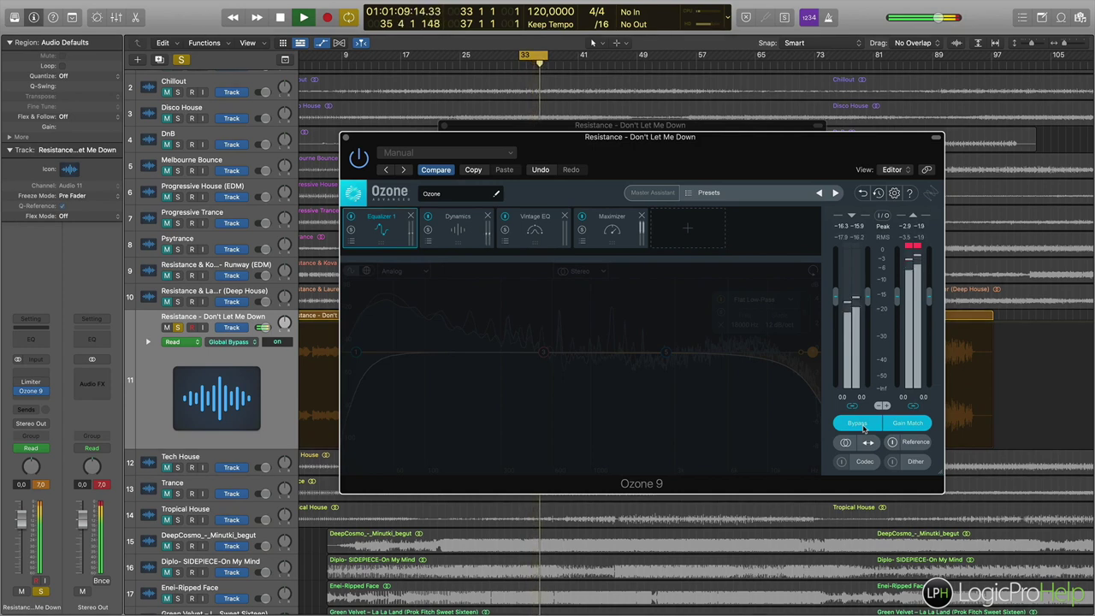
left_click(860, 425)
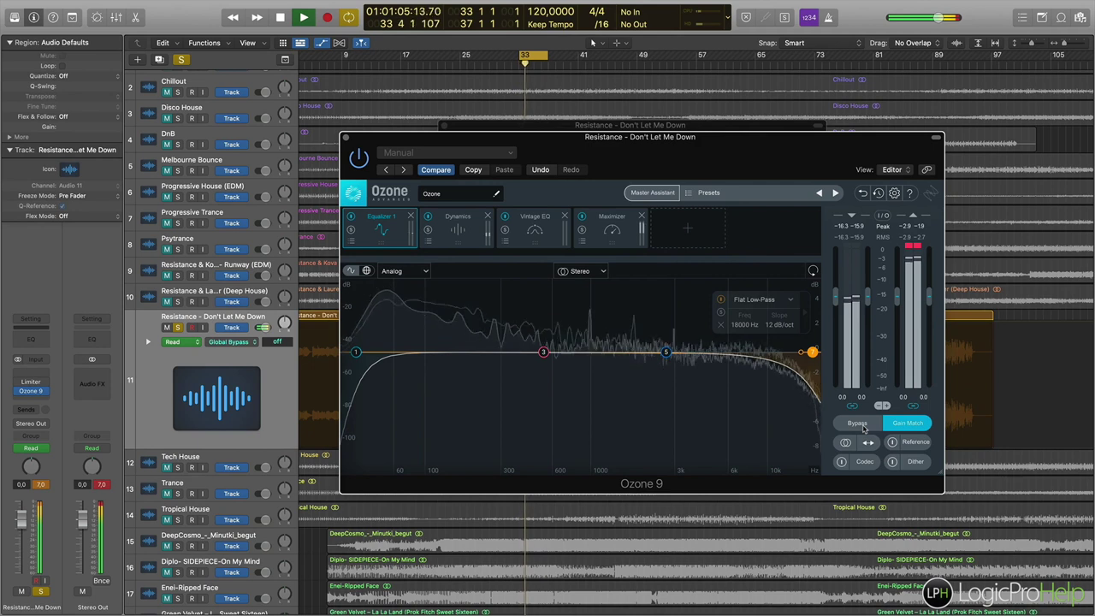
left_click(859, 425)
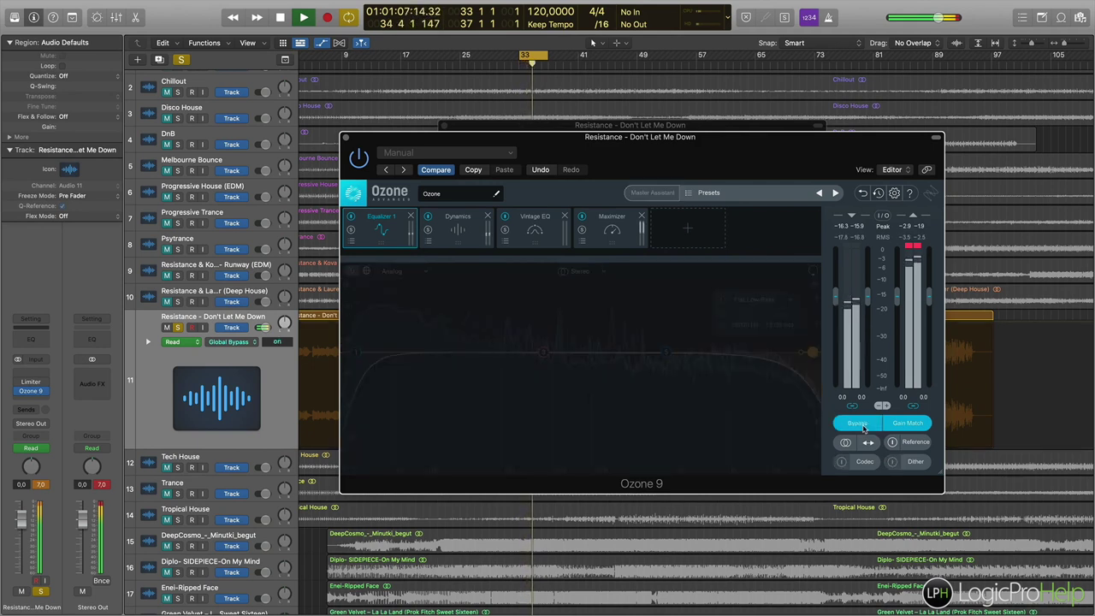
Disable the Vintage EQ module and compare the gain-matched master with all processing bypassed during playback, ending with playback stopped and processing active.
left_click(505, 217)
left_click(859, 426)
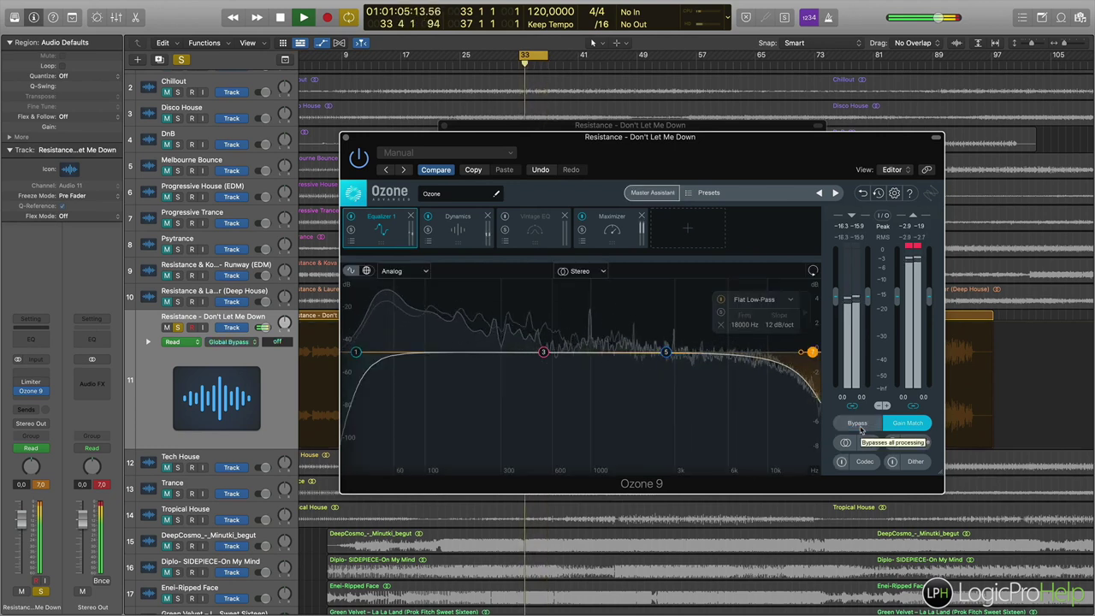
left_click(858, 423)
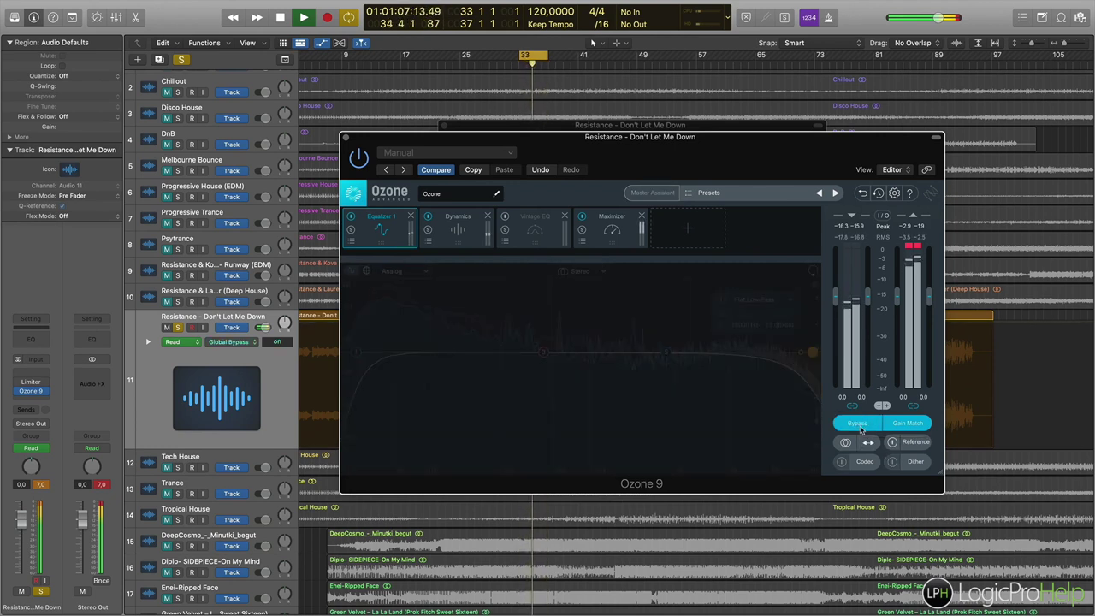
left_click(859, 425)
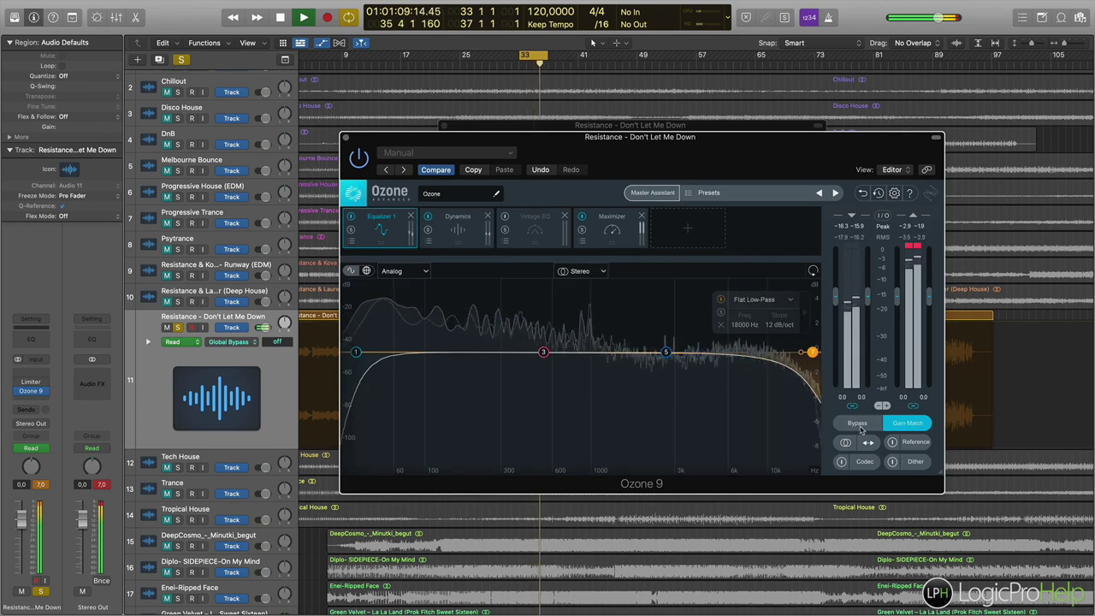
key("space")
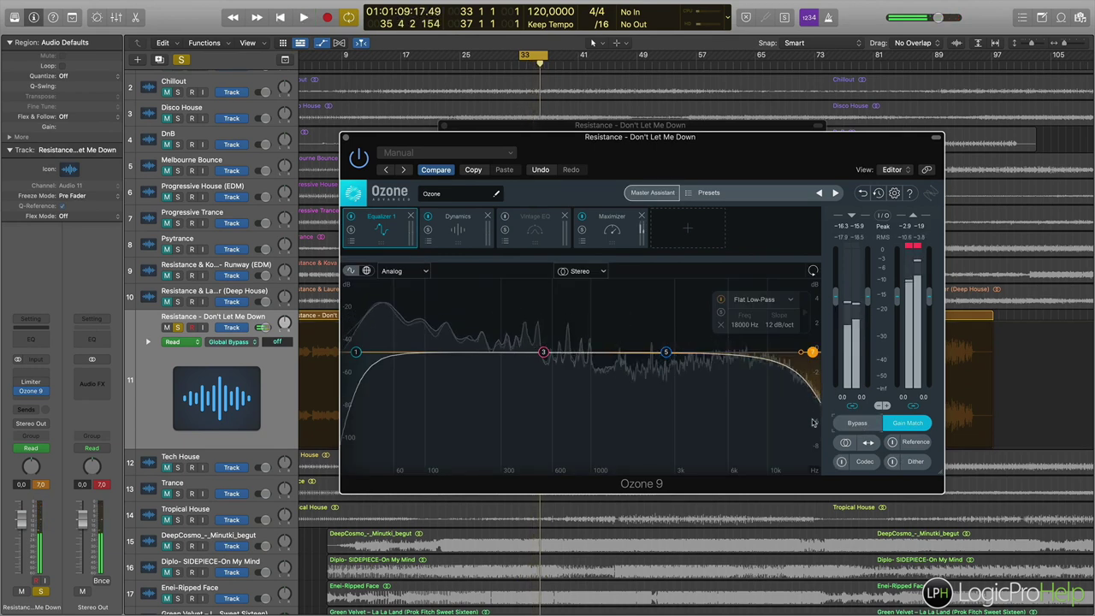
Review the Vintage EQ and Equalizer 1 settings, briefly toggling the Ozone 9 bypass on and off.
left_click(548, 237)
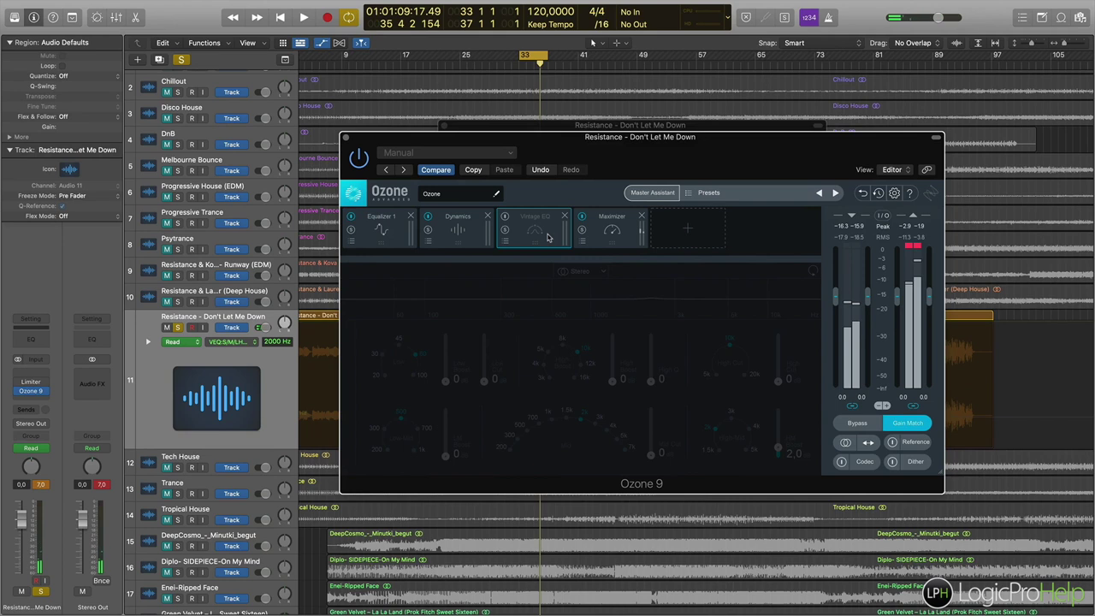
left_click(401, 232)
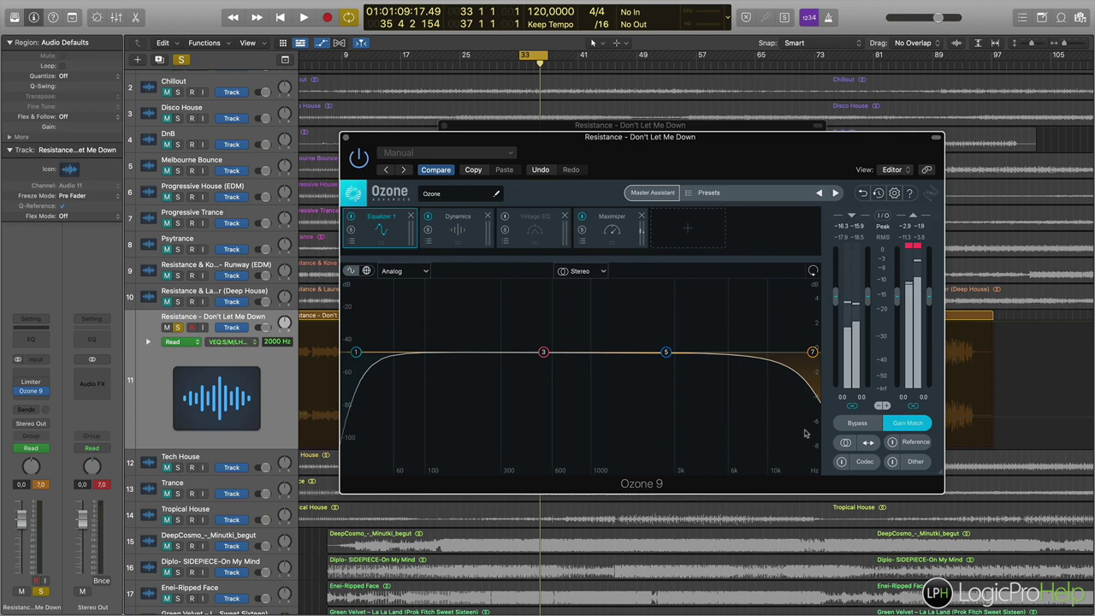
left_click(858, 424)
left_click(870, 425)
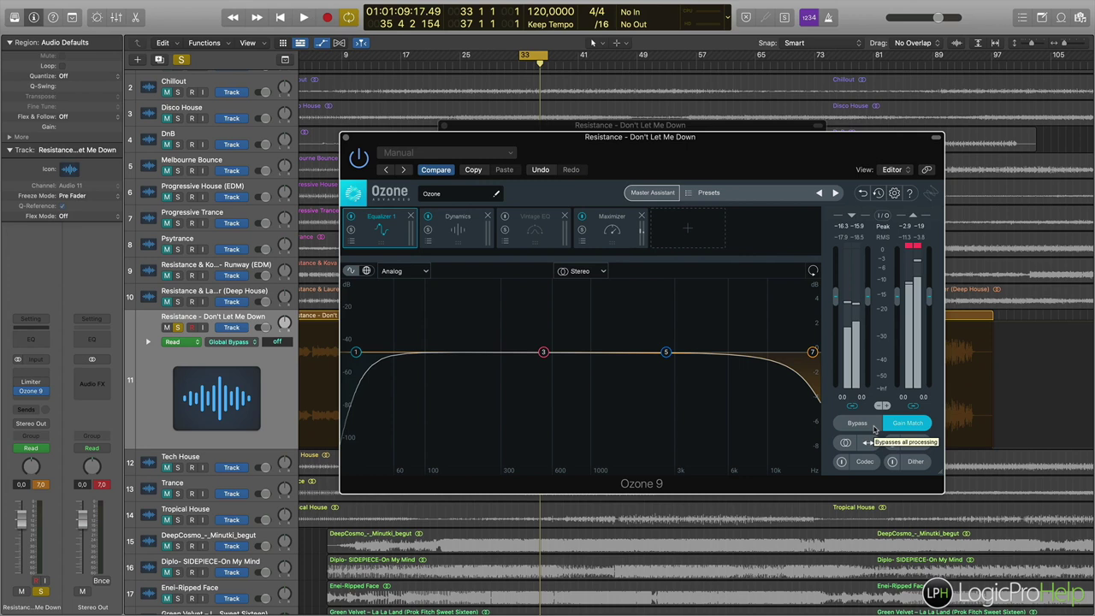
left_click(537, 233)
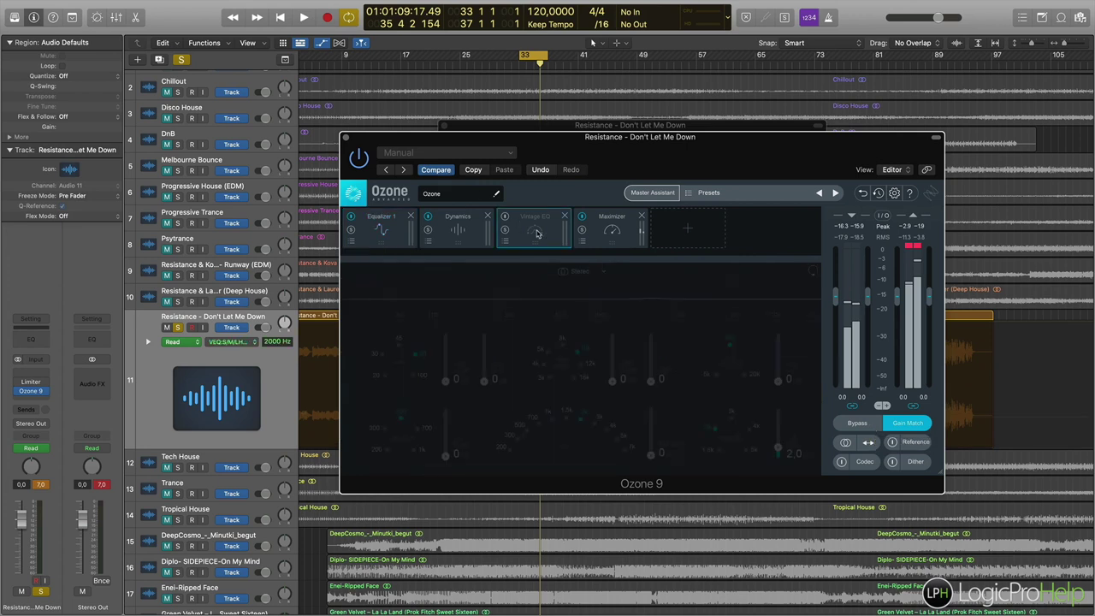
left_click(373, 234)
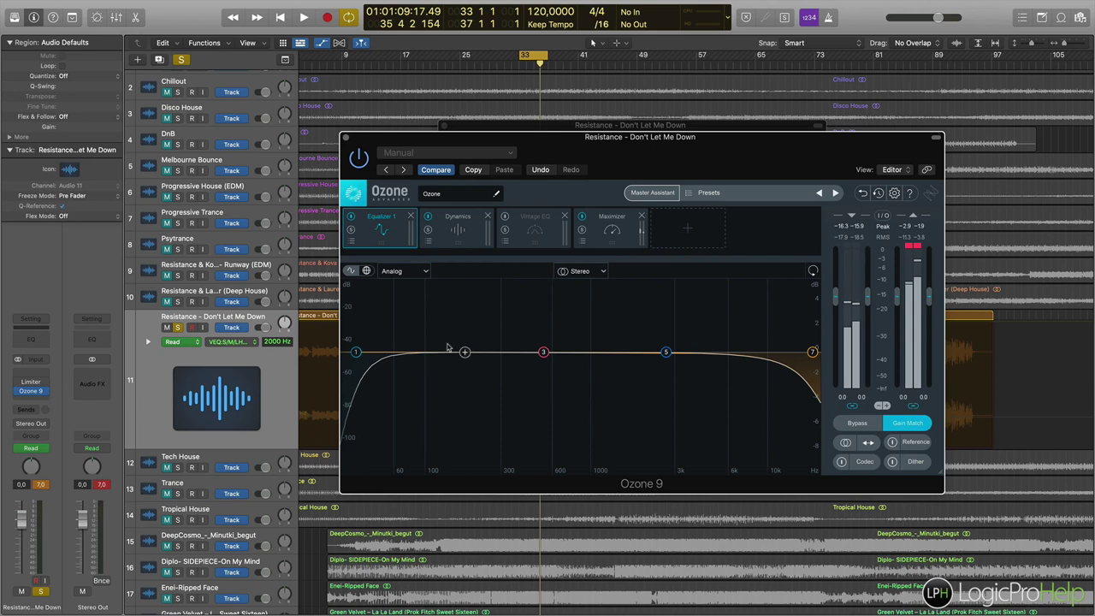
Insert a Channel EQ before the Limiter on the track and enable its low cut at 30 Hz.
left_click(45, 374)
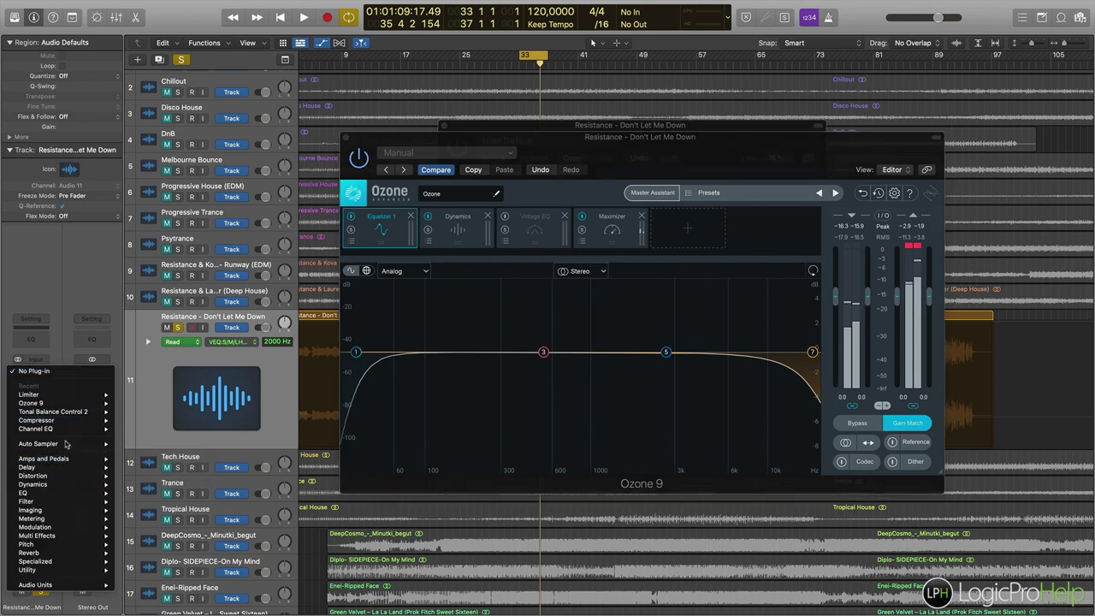
mouse_move(94, 429)
left_click(135, 428)
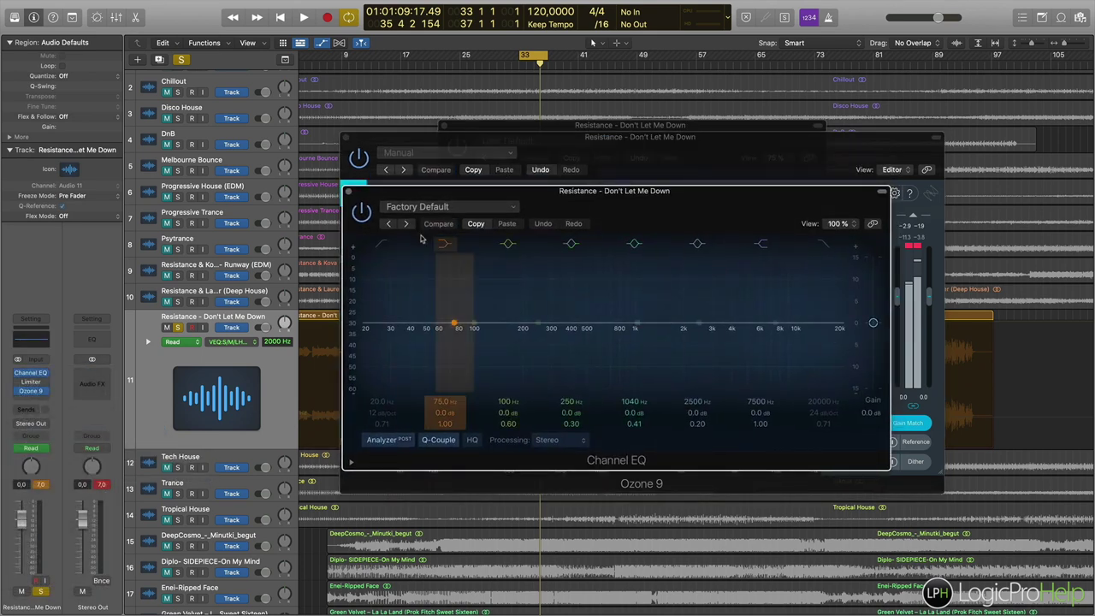
left_click(381, 246)
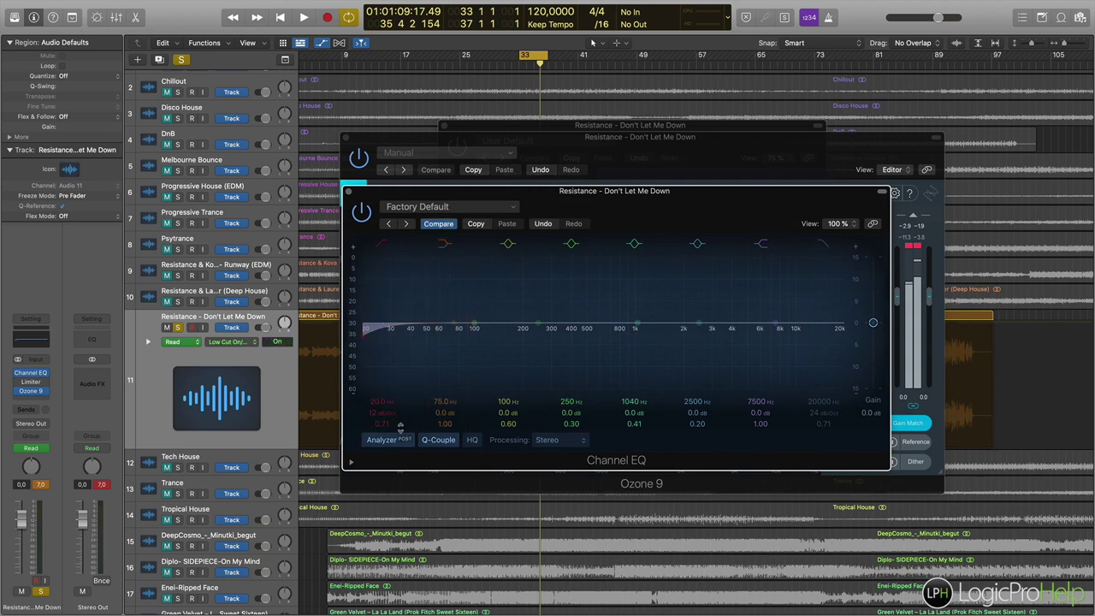
double_click(375, 402)
type("2")
type("0")
key("Return")
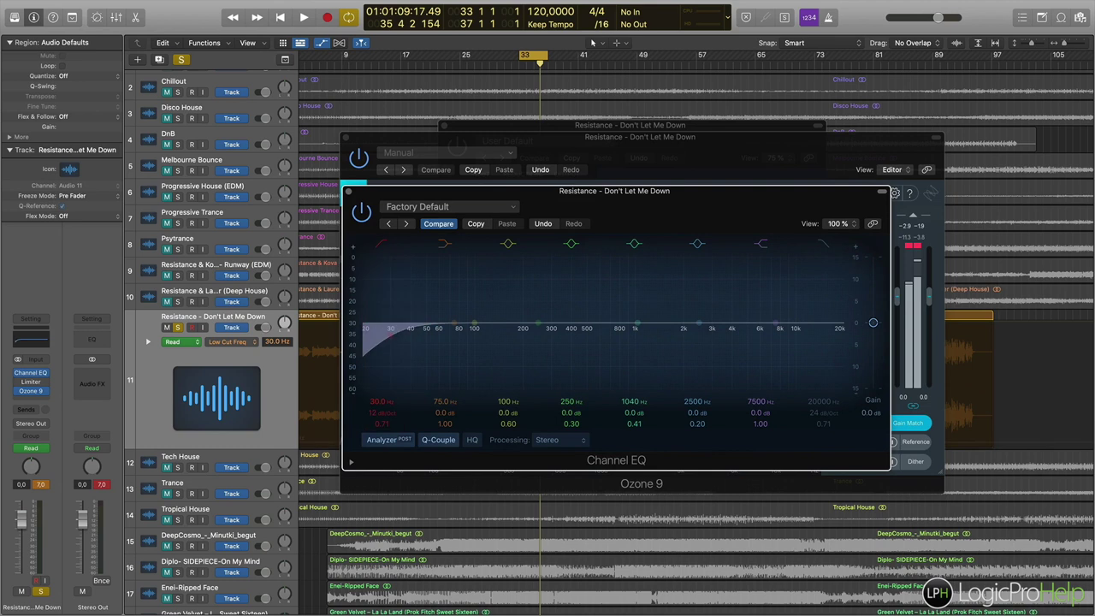
Enable the Channel EQ's high cut at 18000 Hz with a 12 dB/oct slope.
left_click(823, 246)
double_click(823, 401)
type("18")
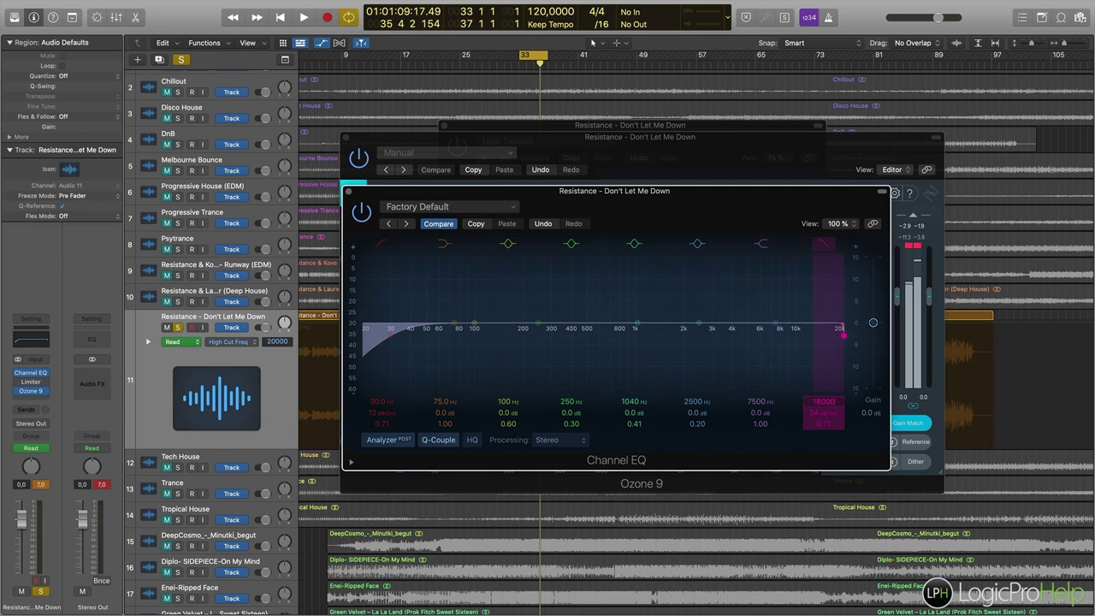
key("Return")
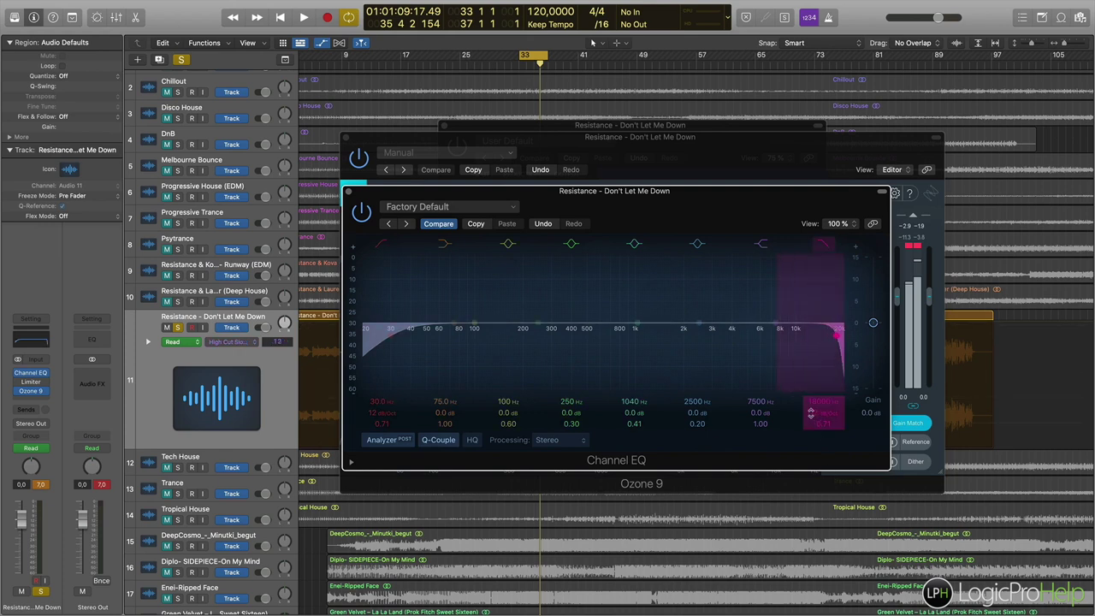
left_click_drag(809, 415, 805, 435)
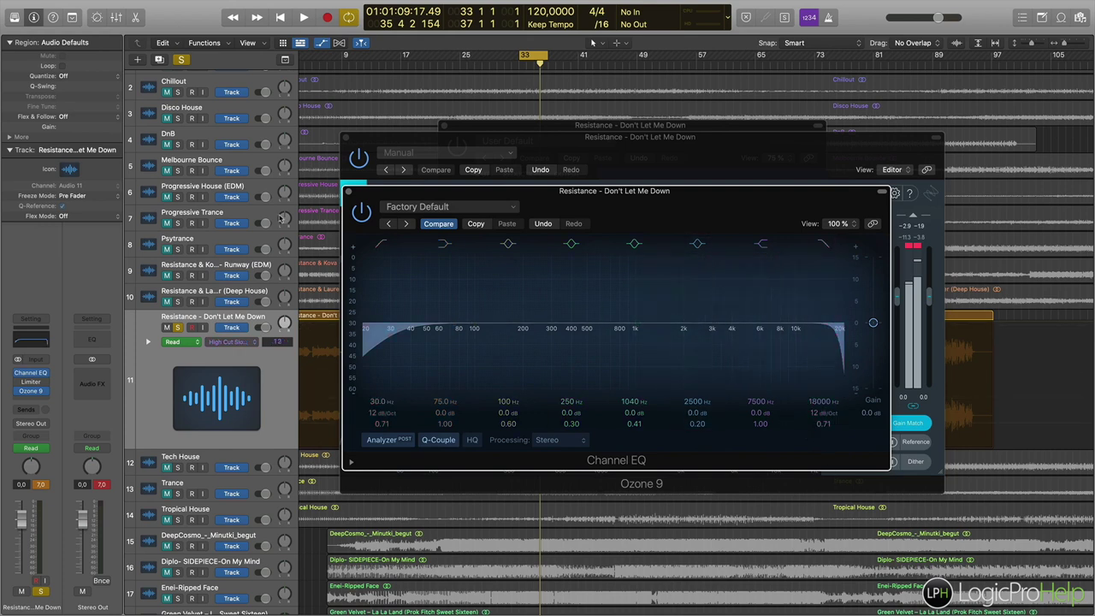
Close the Channel EQ and remove it from the track's insert chain.
left_click(347, 193)
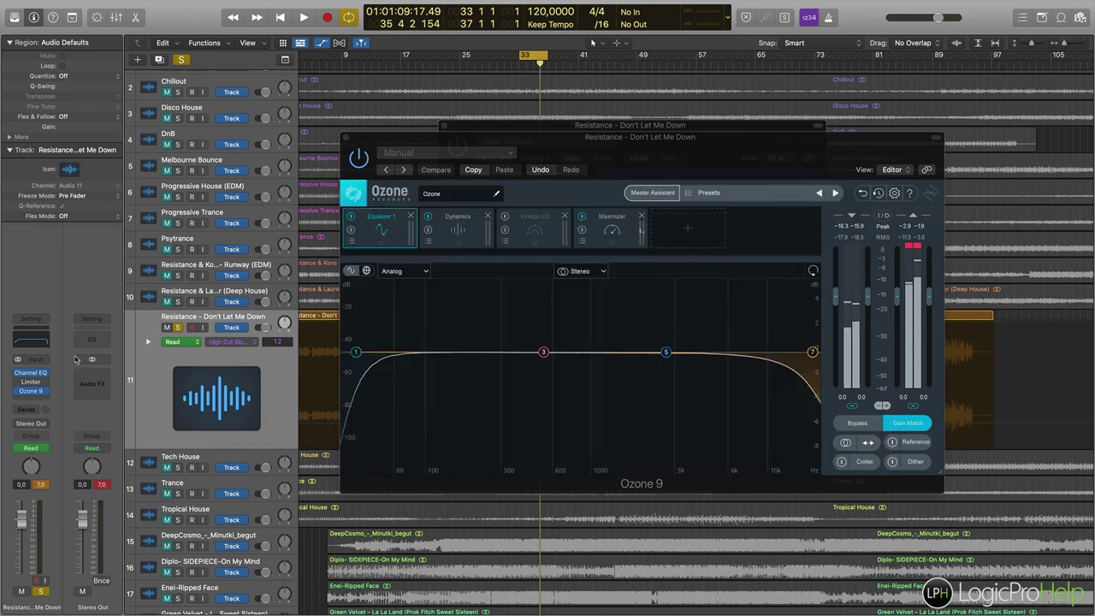
left_click(45, 374)
left_click(72, 387)
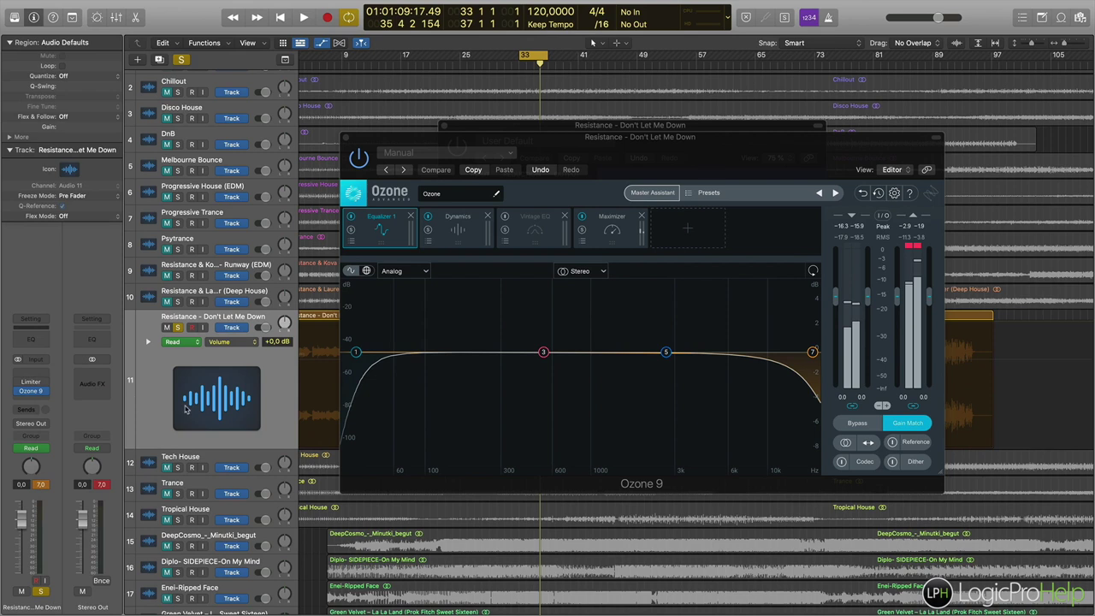
Dismiss the Master Assistant after viewing its options and add a Vintage Limiter module after the Maximizer.
left_click(647, 195)
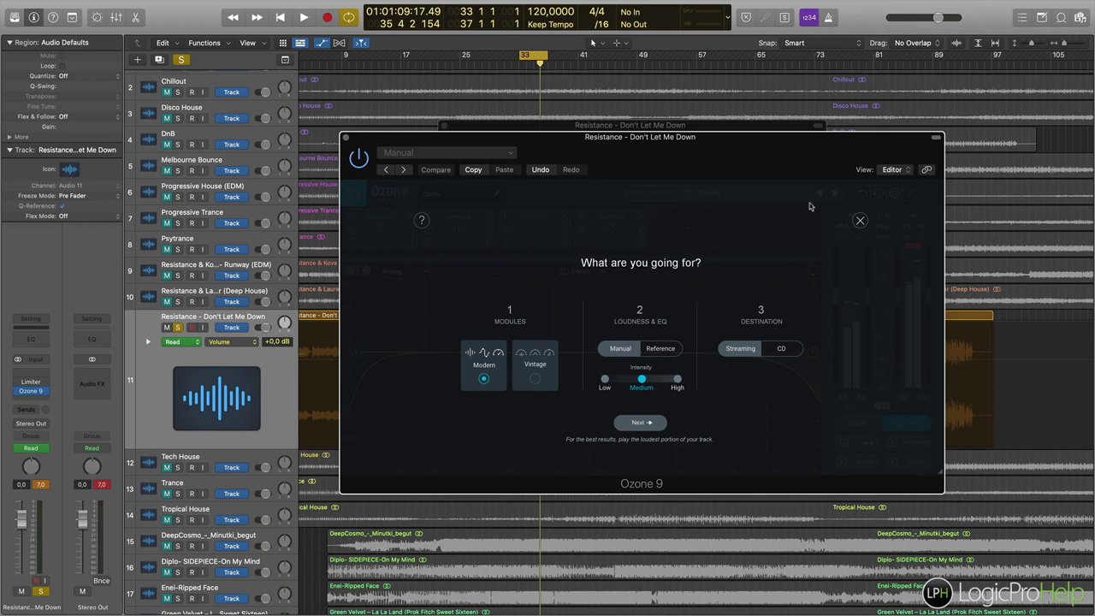
left_click(859, 221)
left_click(674, 225)
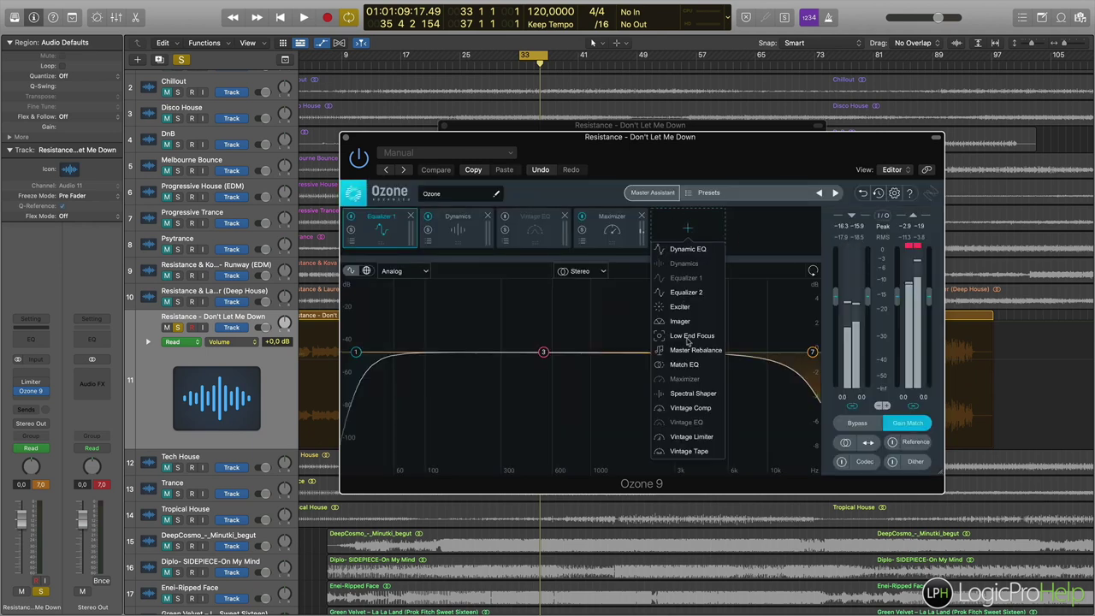
left_click(693, 437)
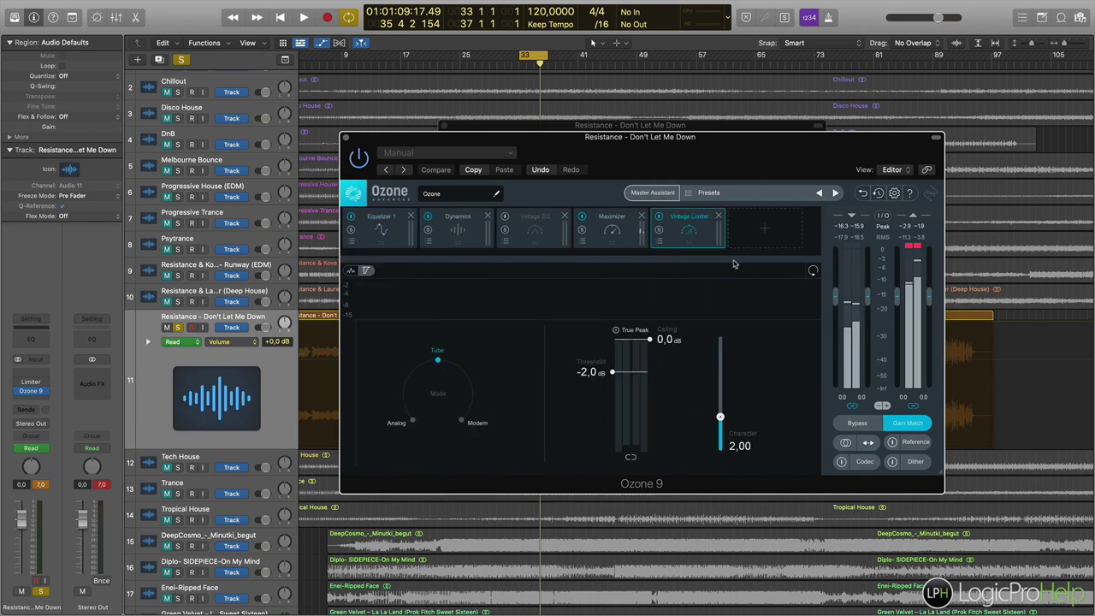
Try a Vintage Comp module after the Vintage Limiter and remove both modules from the Ozone 9 chain.
left_click(741, 231)
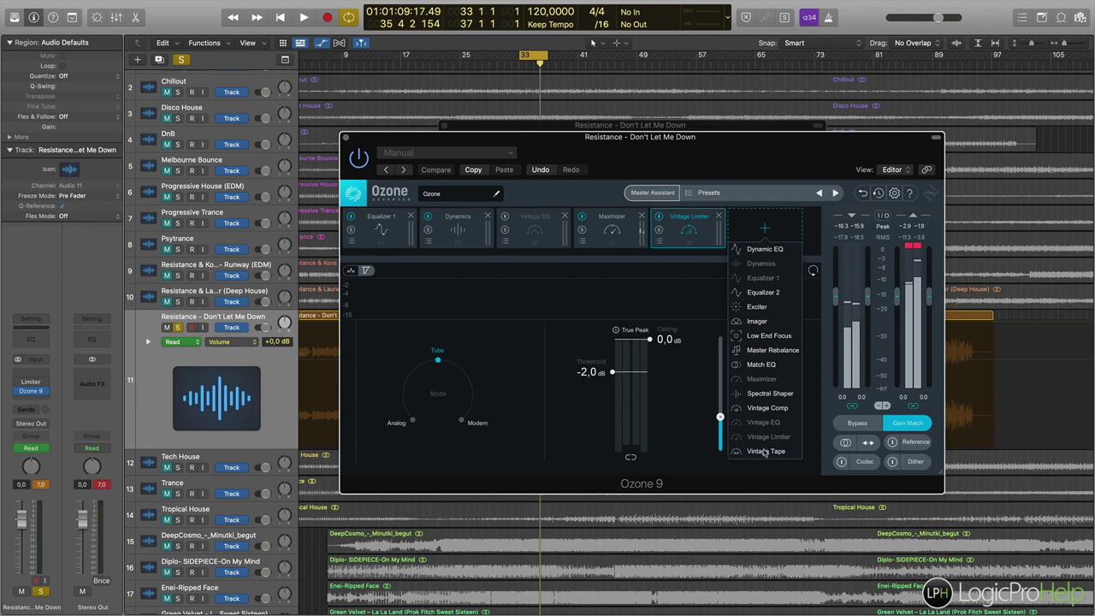
left_click(540, 229)
left_click(539, 230)
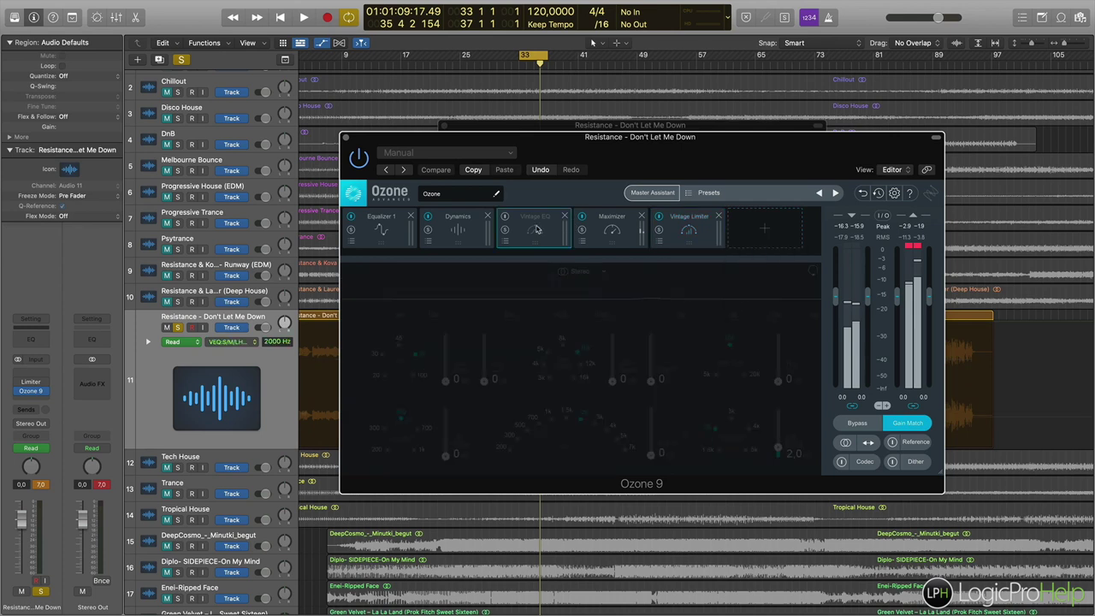
left_click(687, 229)
left_click(759, 231)
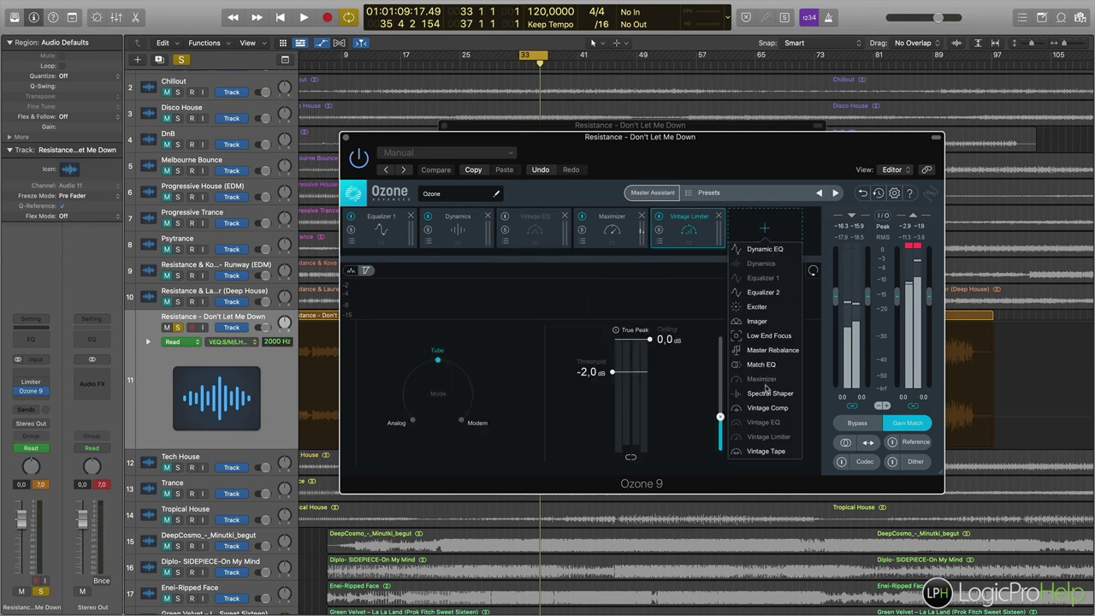
left_click(770, 409)
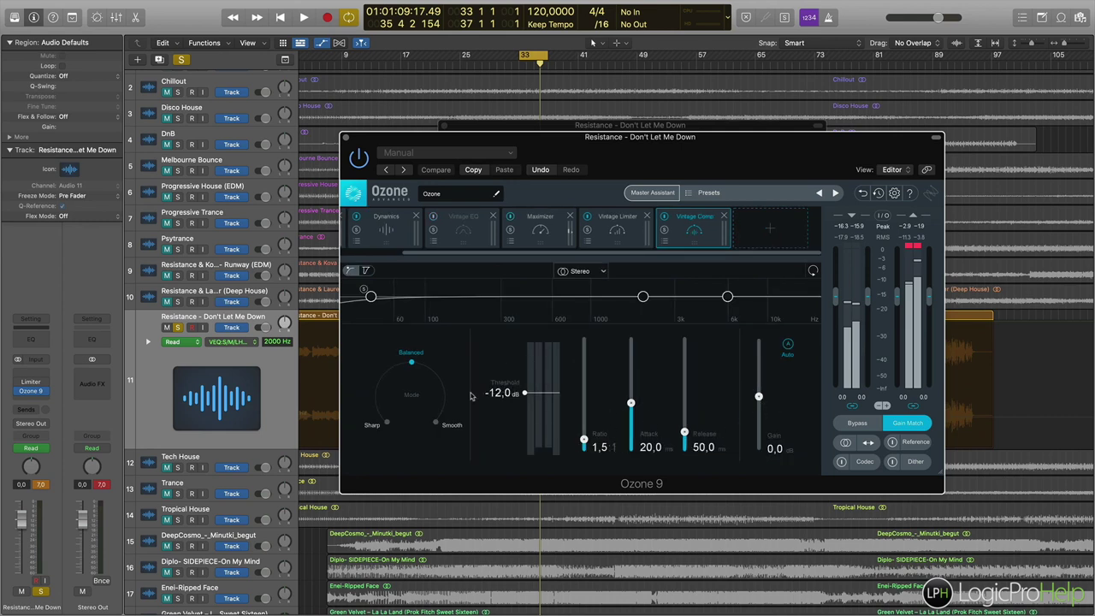
left_click(724, 216)
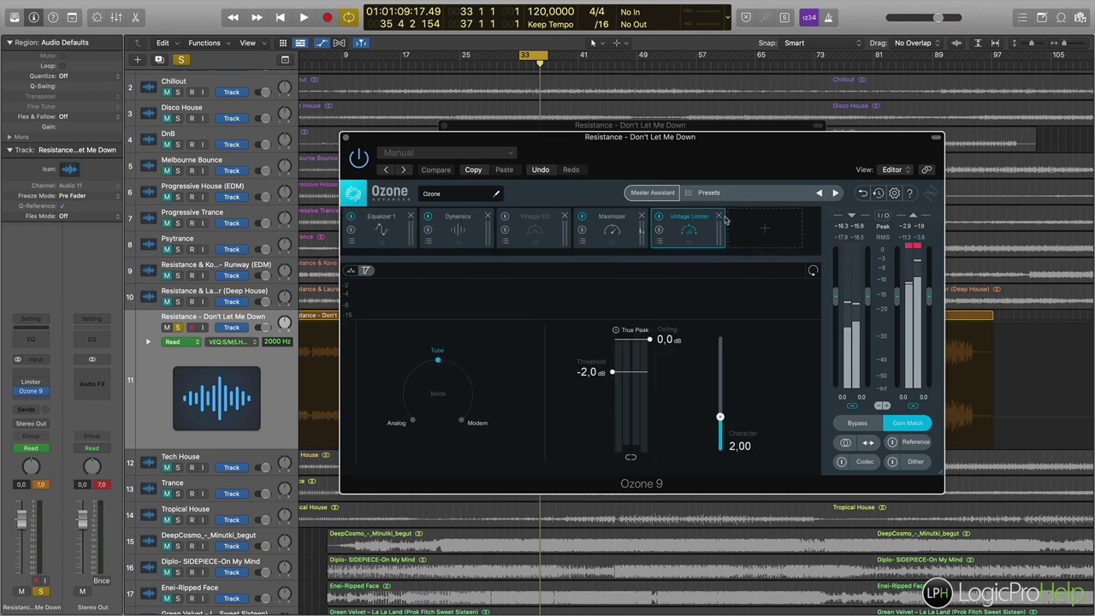
left_click(719, 216)
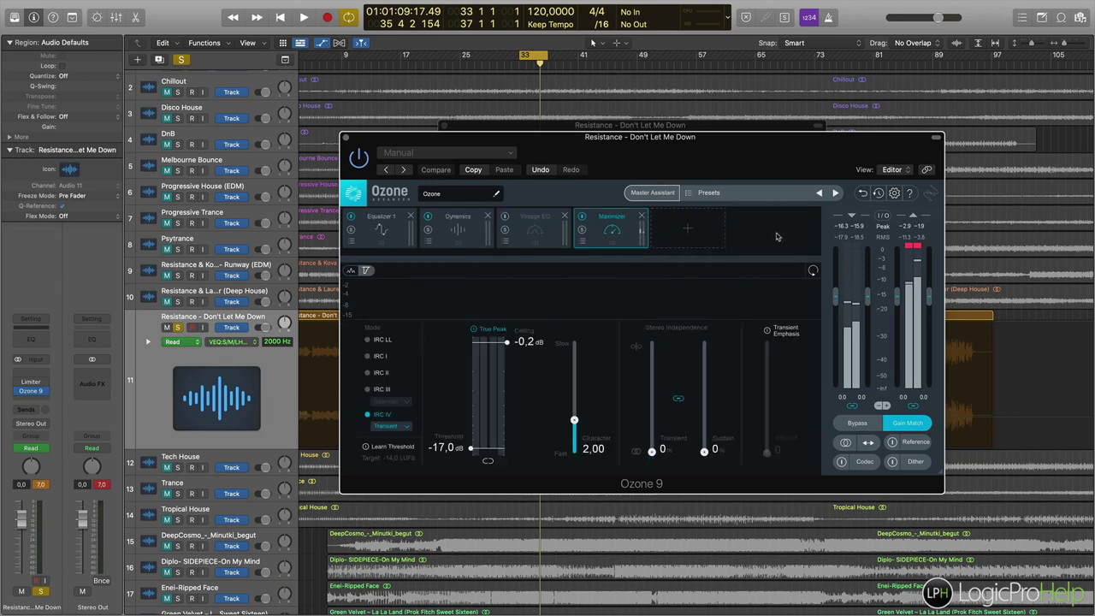
Open the Master Assistant, set Loudness & EQ to Reference, and set the destination to CD.
left_click(652, 193)
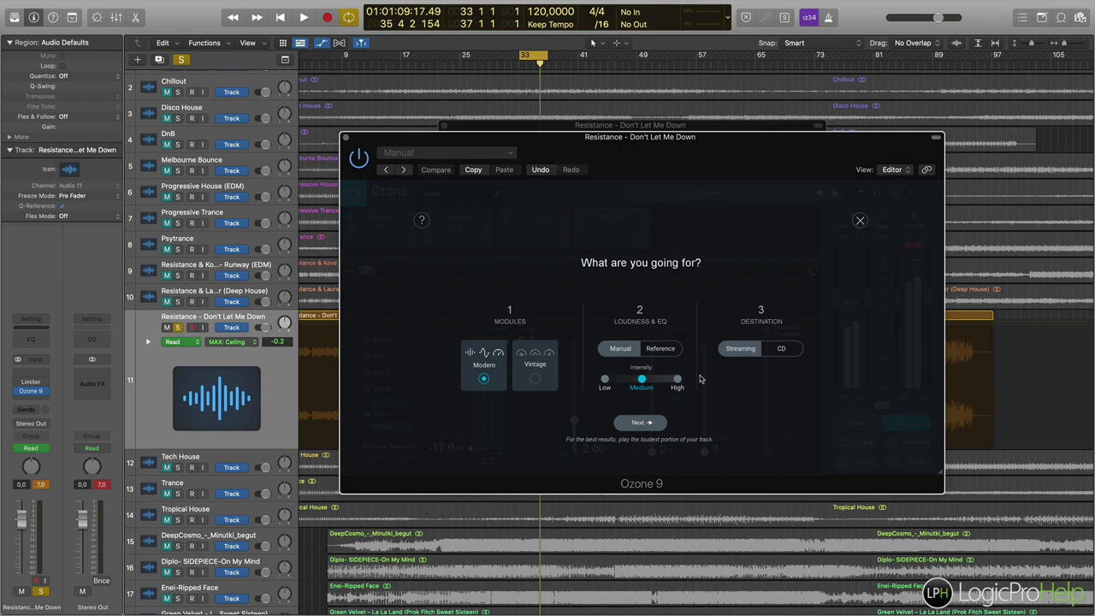
left_click(663, 350)
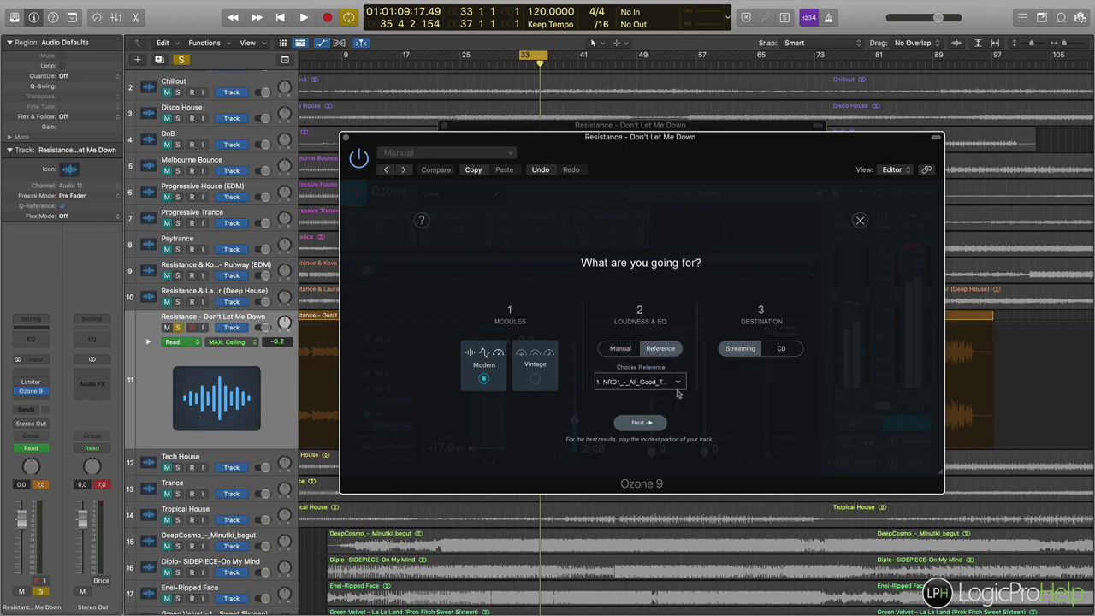
left_click(675, 384)
left_click(699, 344)
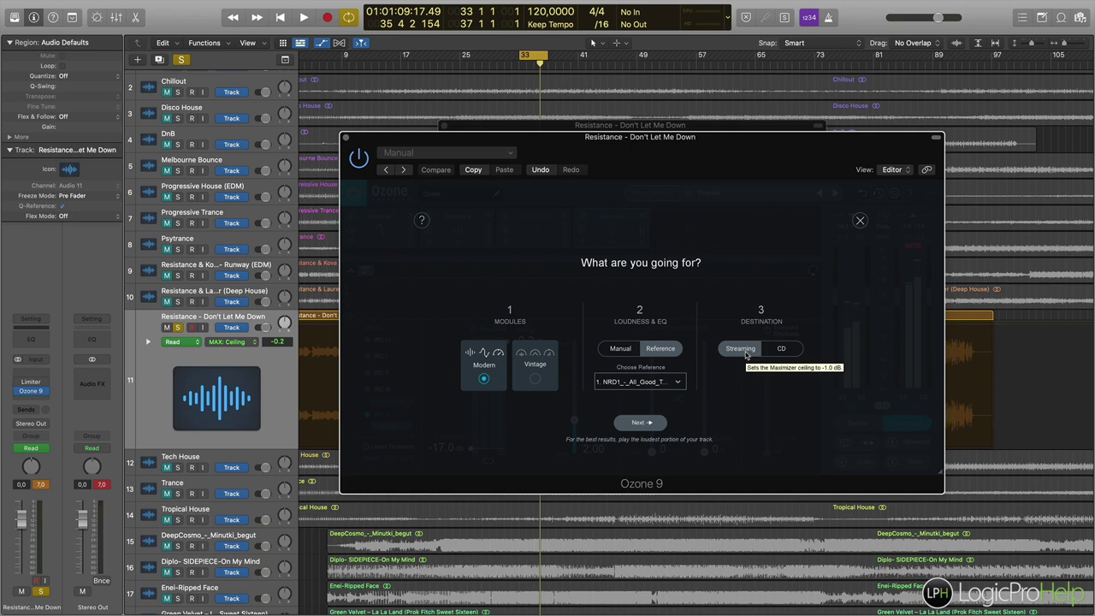
left_click(776, 352)
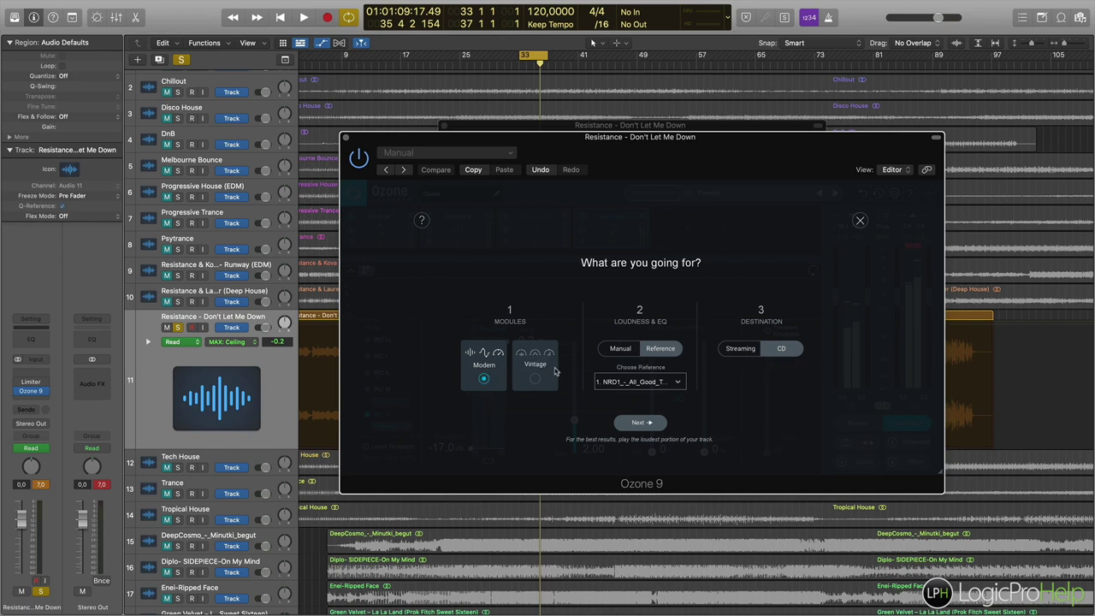
Compare the Manual and Reference options for Loudness & EQ in the Master Assistant, leaving Reference selected.
left_click(627, 351)
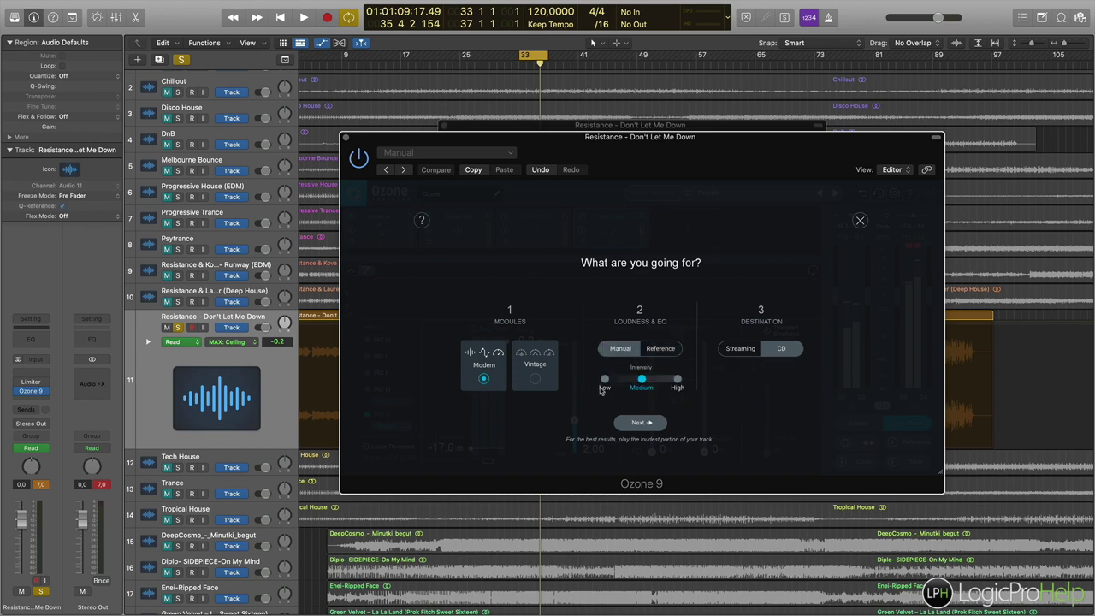
left_click(661, 350)
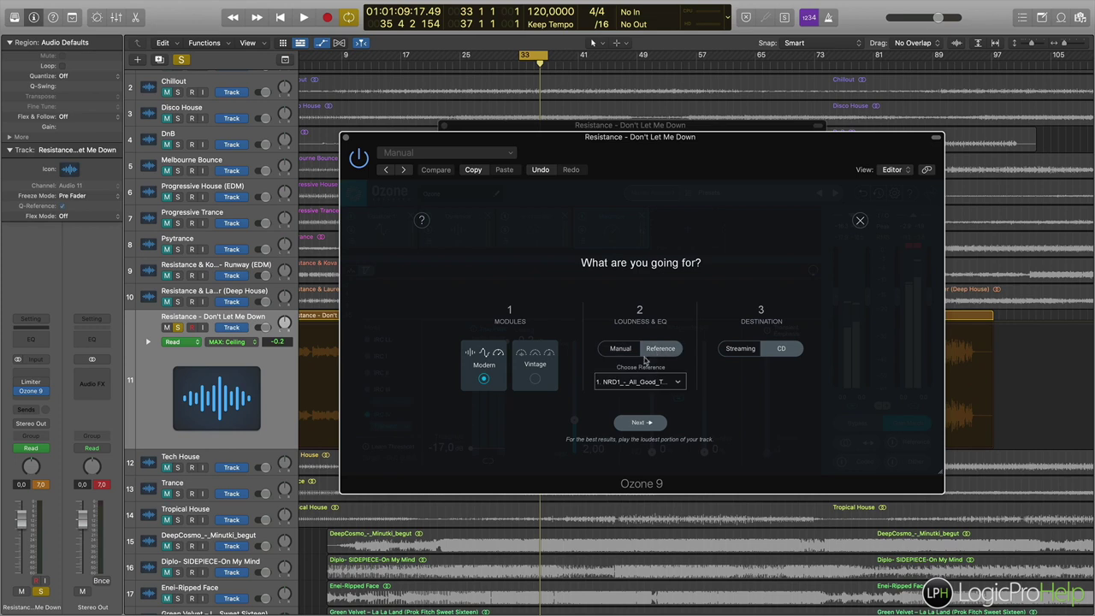
left_click(619, 350)
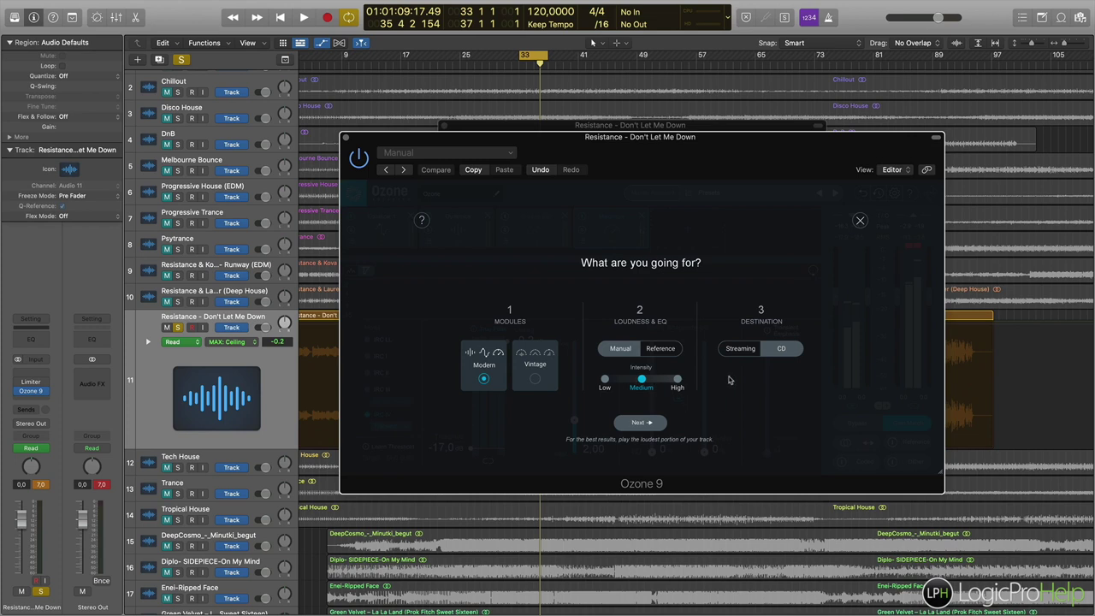
left_click(659, 350)
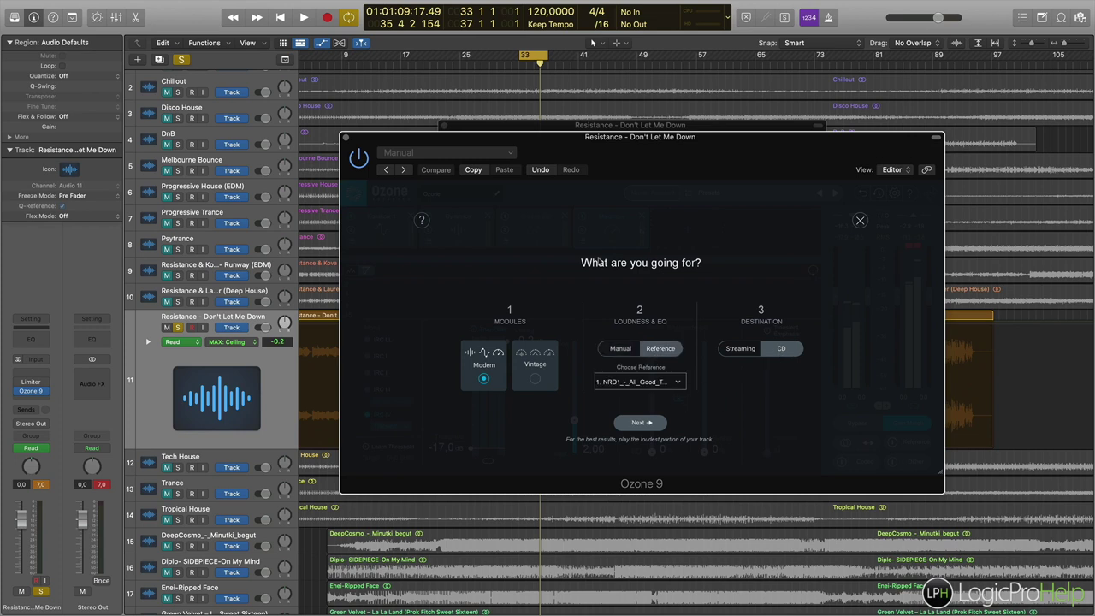
Run the Master Assistant analysis on the playing track, accept its suggested settings, and stop playback.
left_click(635, 423)
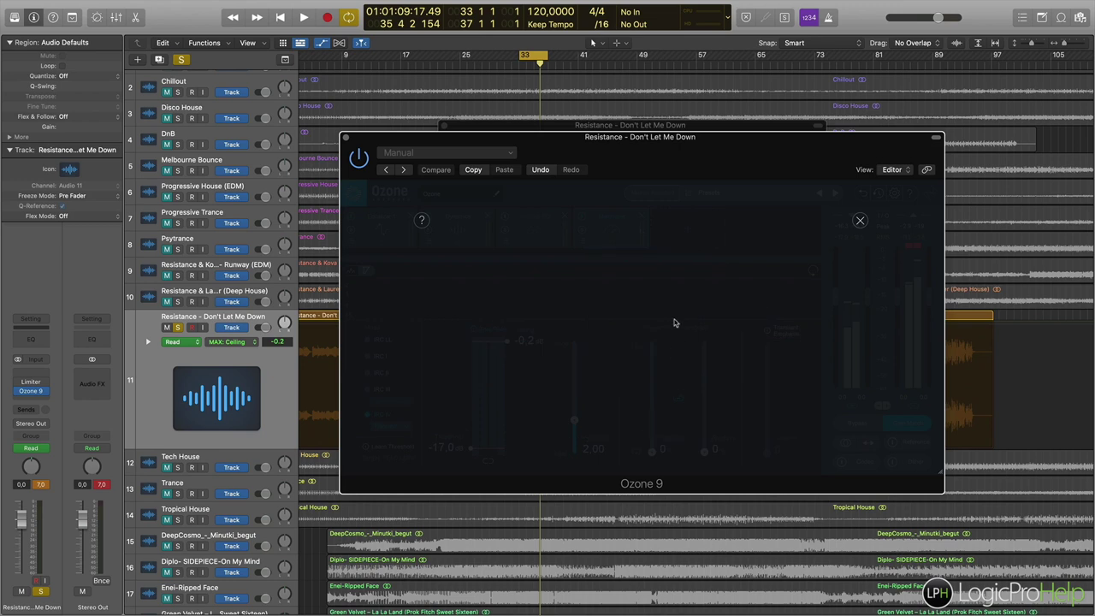
key("space")
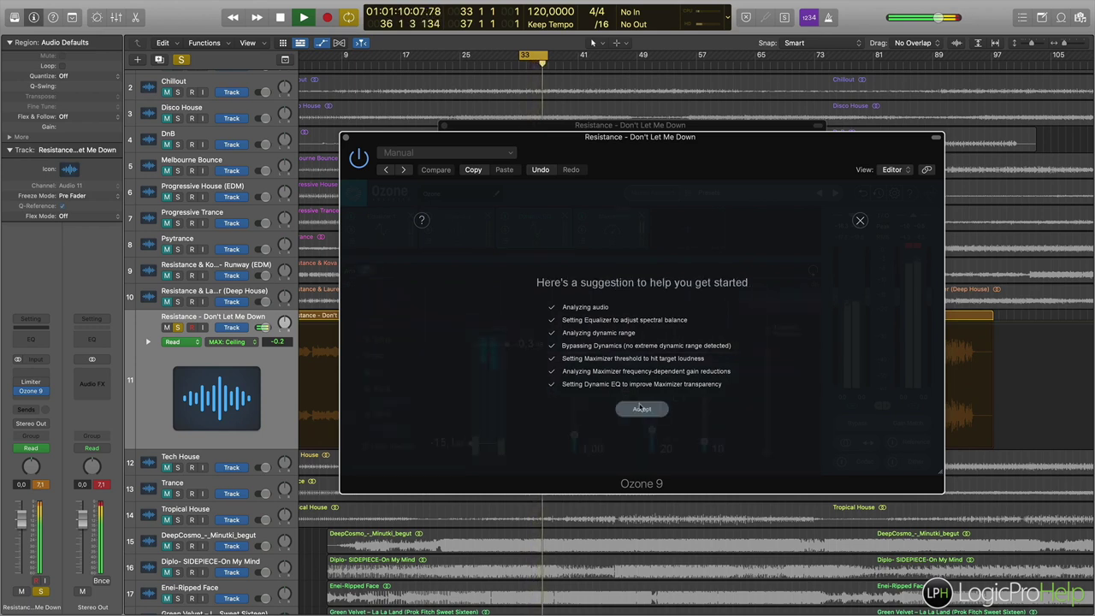
left_click(642, 410)
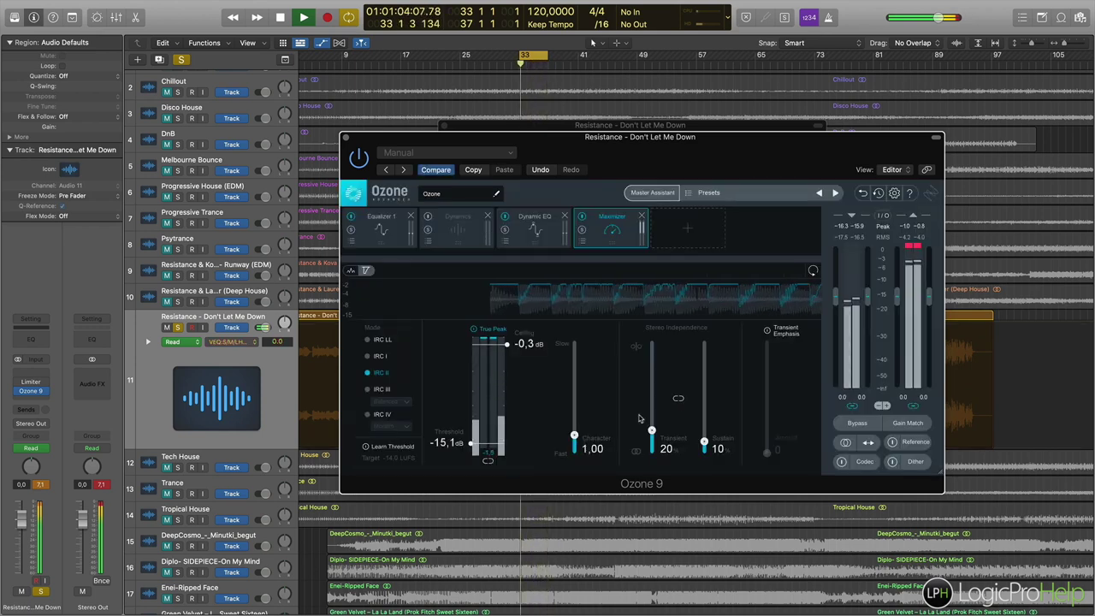
key("space")
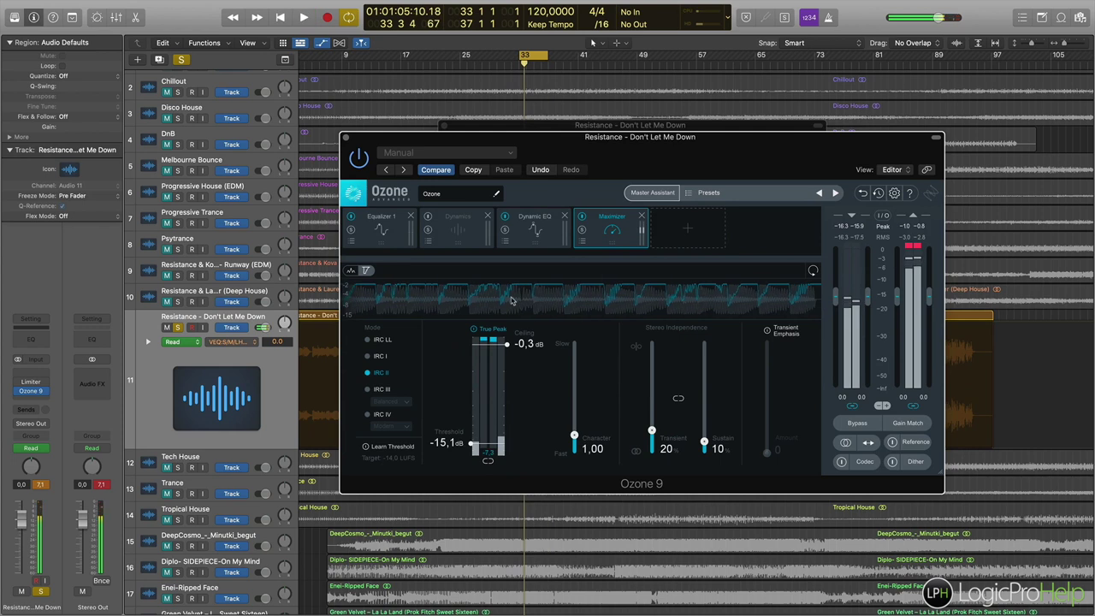
Review the Dynamics, Dynamic EQ and Maximizer modules that Master Assistant set up.
left_click(396, 227)
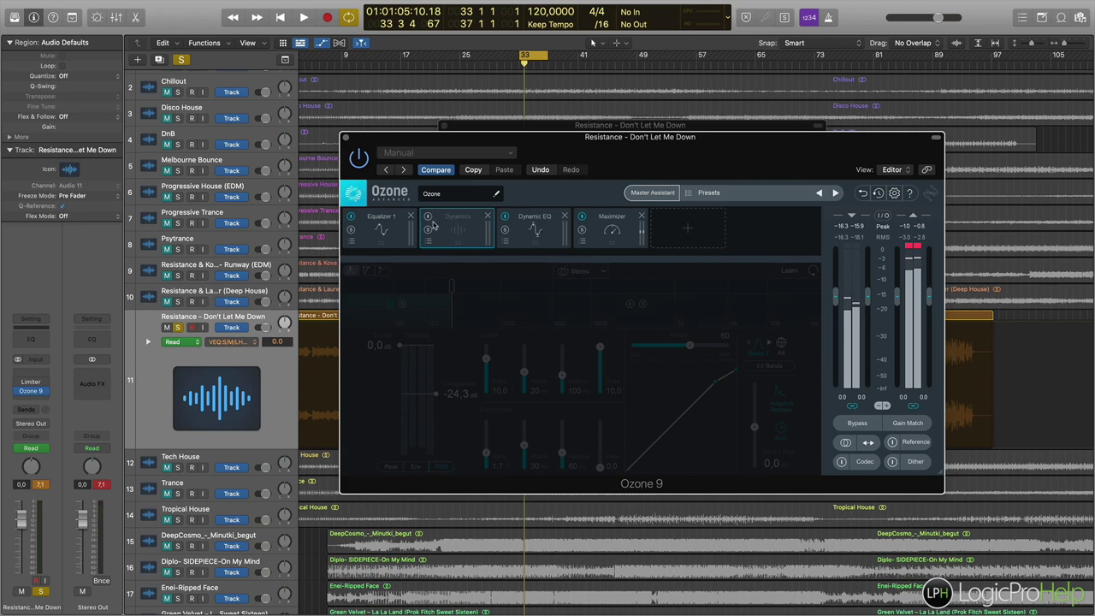
left_click(545, 231)
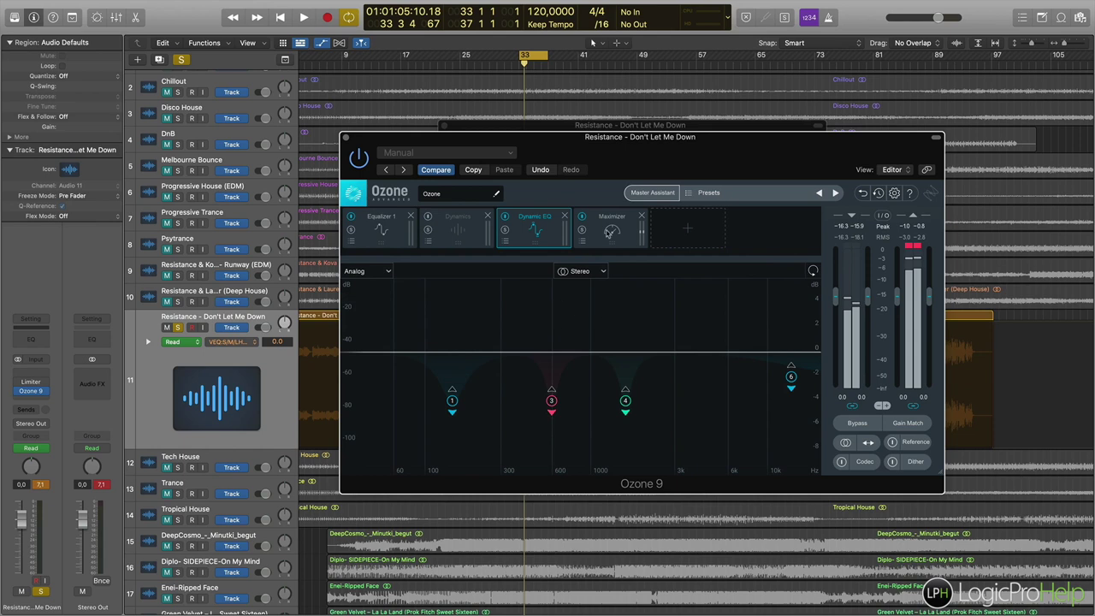
left_click(609, 230)
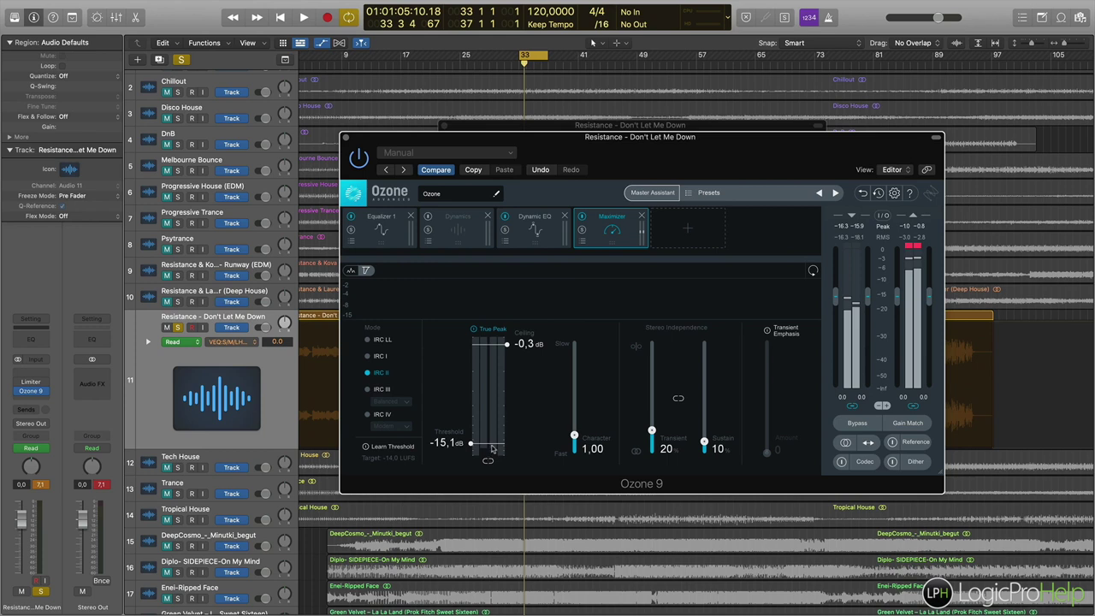
Play the track and compare the processed and bypassed sound with Gain Match on, finishing with Bypass and Gain Match off.
key("space")
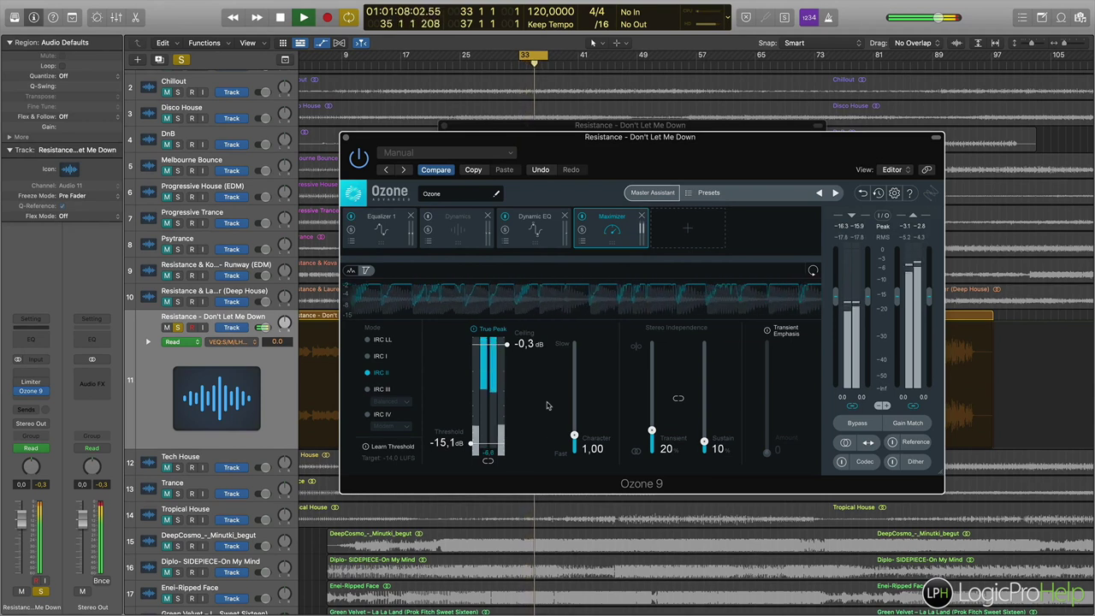
left_click(890, 424)
left_click(865, 425)
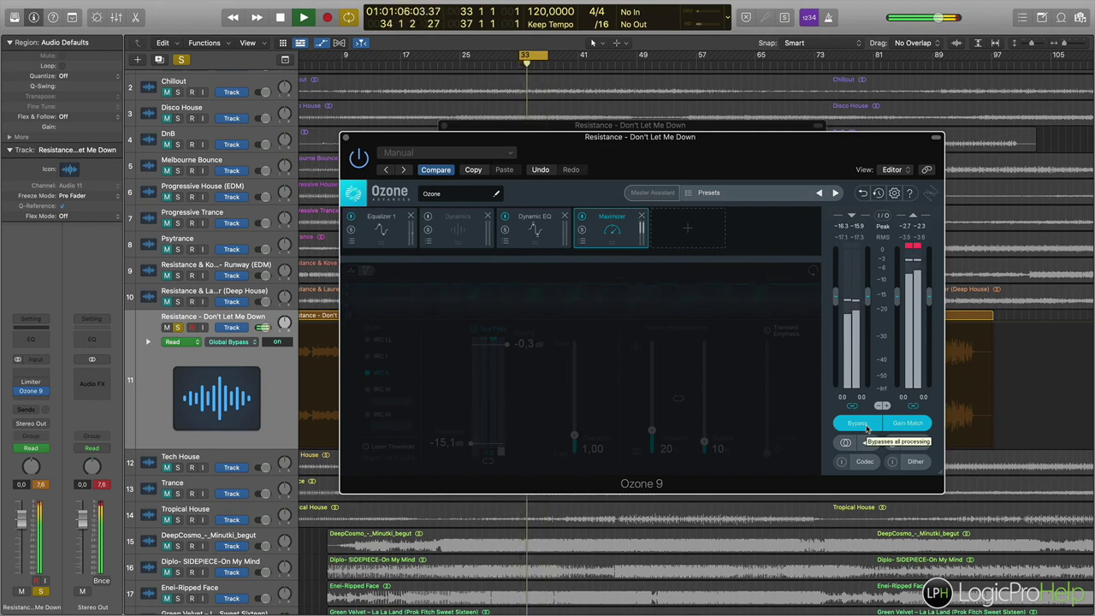
left_click(866, 427)
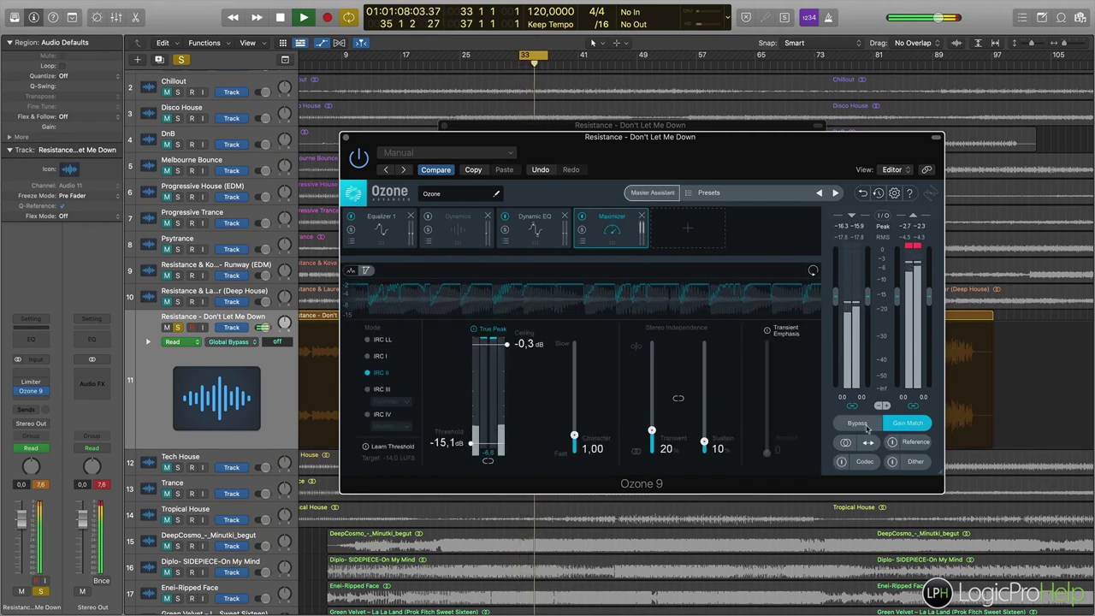
key("space")
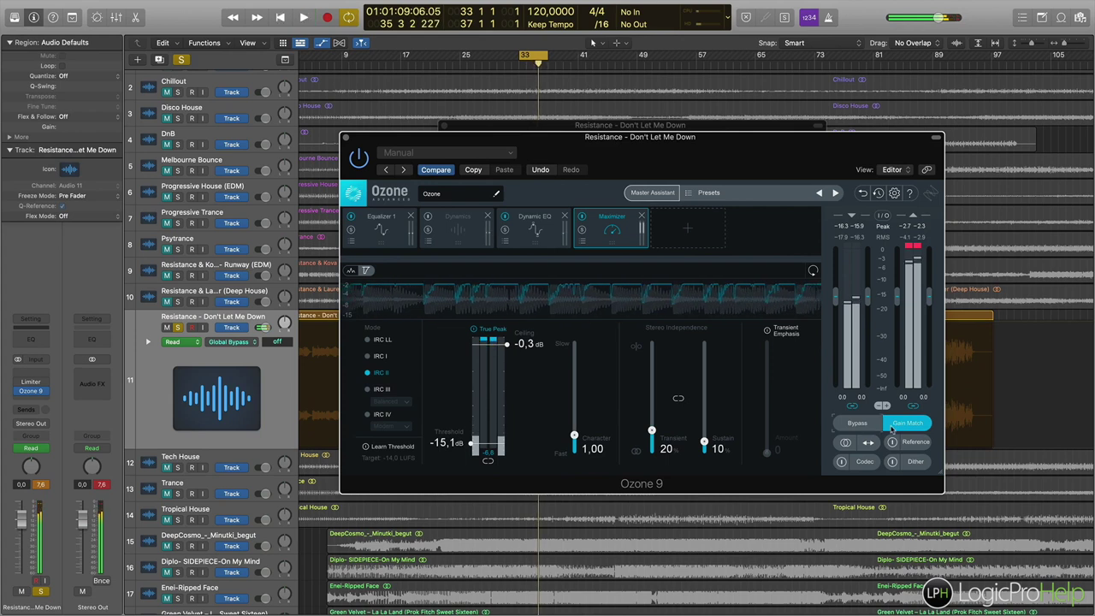
left_click(895, 430)
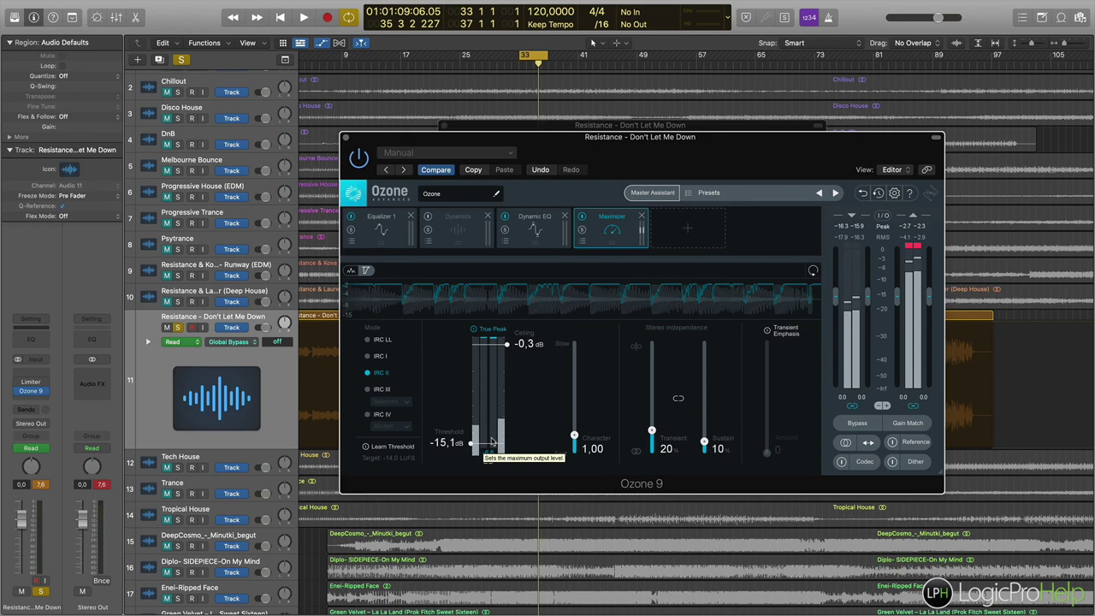
Set Dynamic EQ band 4 to 2500 Hz with a gain of about -3.4 dB and a Q of 2.0.
left_click(539, 242)
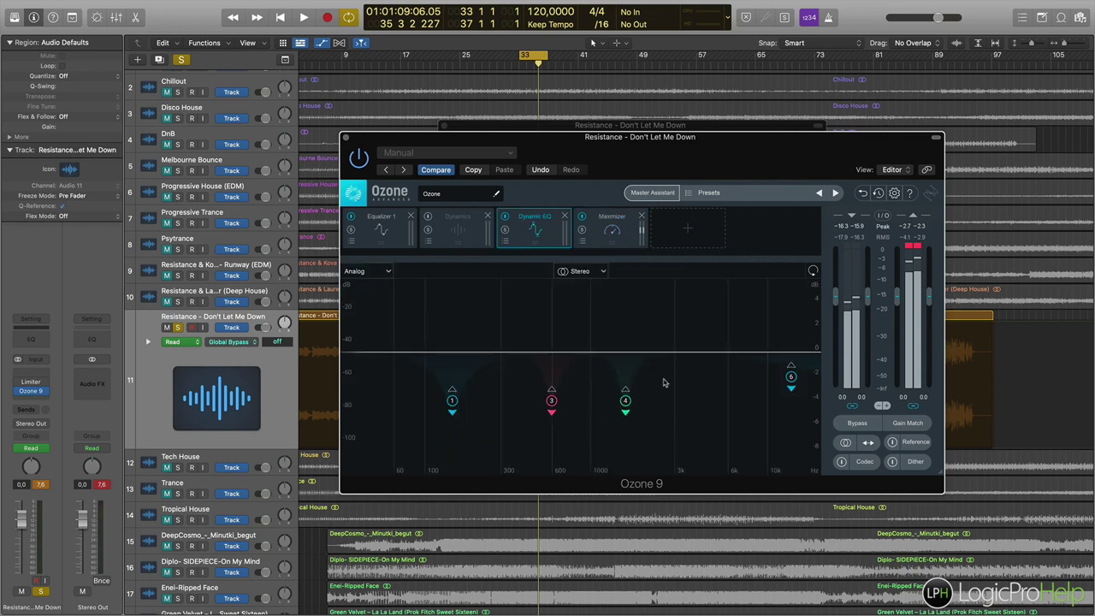
left_click(626, 403)
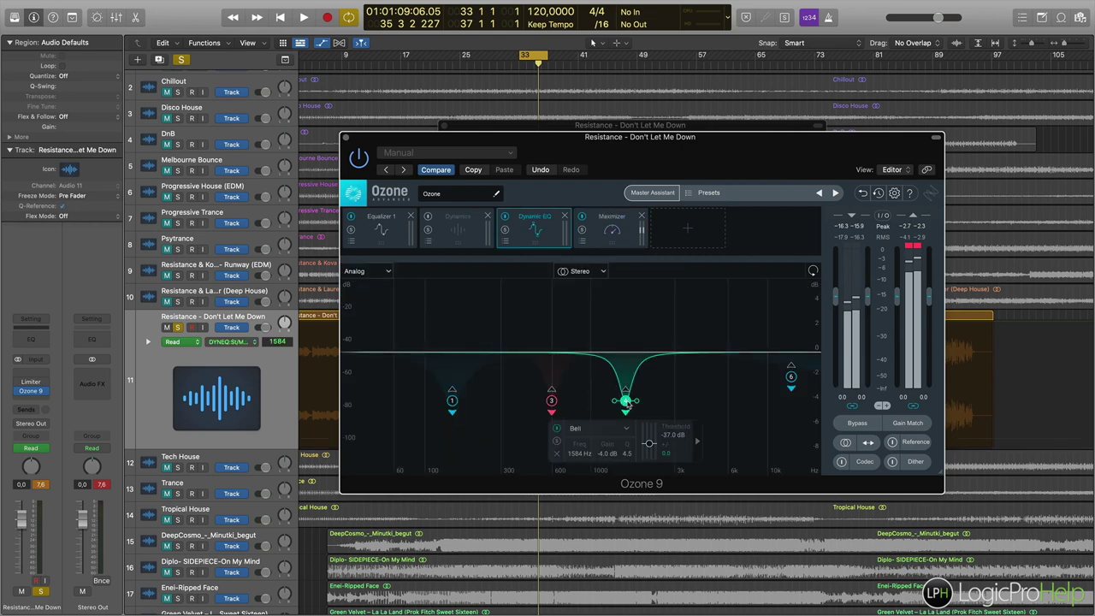
left_click_drag(627, 402, 656, 393)
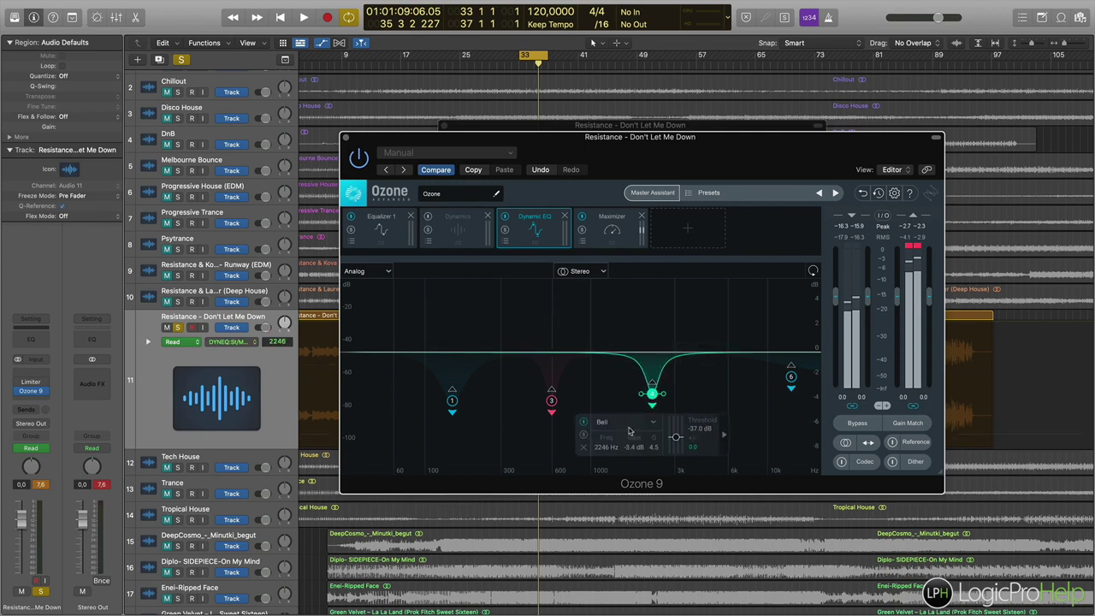
scroll(613, 449, "up", 5)
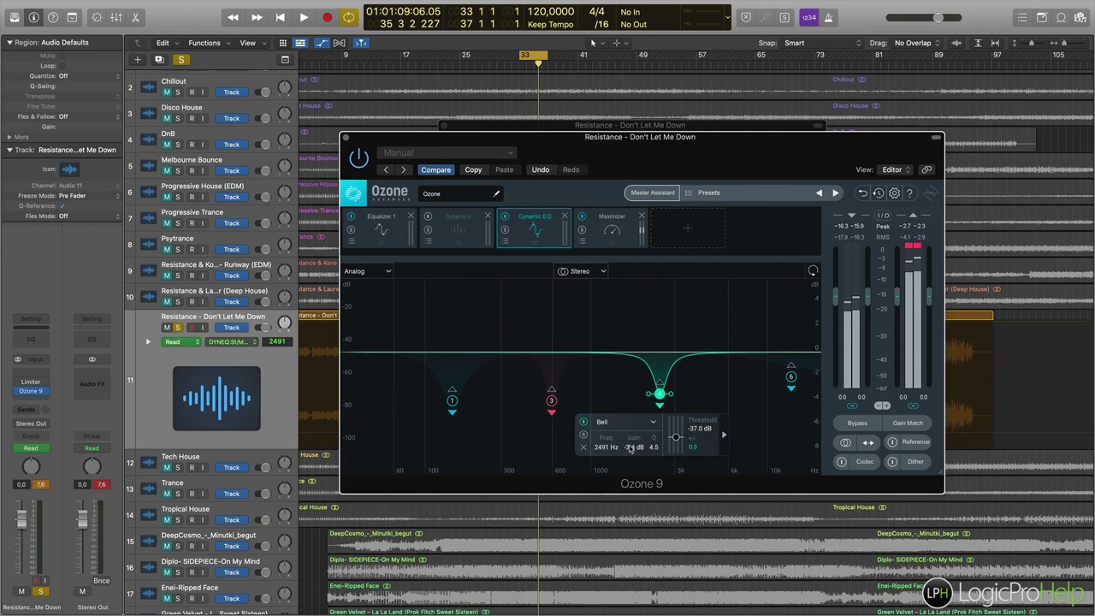
double_click(610, 448)
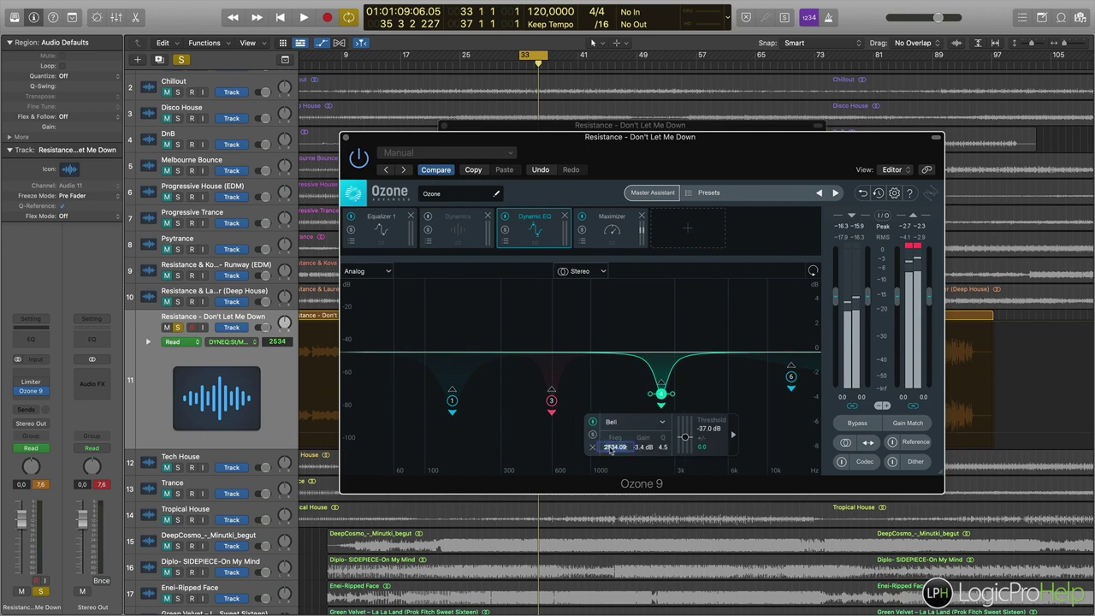
type("2500")
key("Return")
scroll(664, 446, "up", 5)
left_click_drag(664, 446, 669, 482)
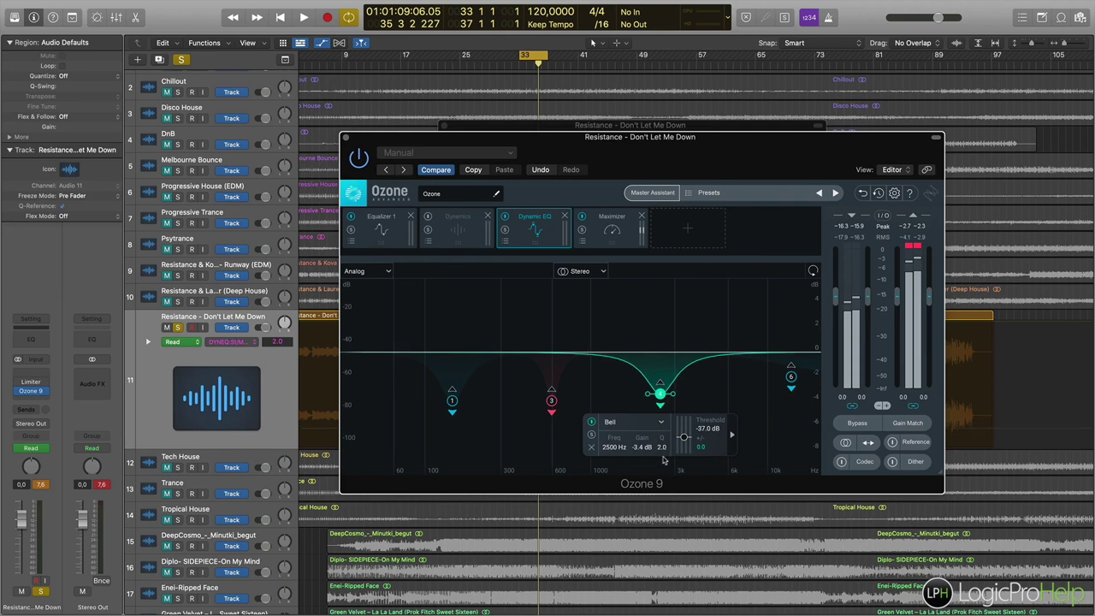
Move Dynamic EQ band 4 to about 9059 Hz, -3.1 dB gain and -17.7 dB threshold, and raise band 6 to about 0 dB.
left_click_drag(685, 438, 659, 400)
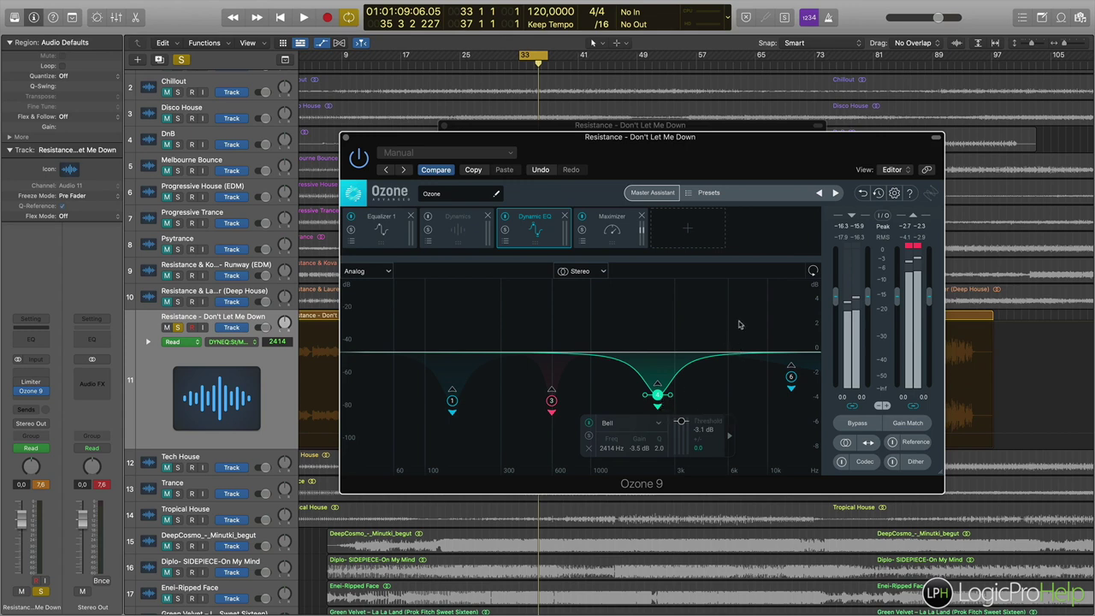
left_click_drag(658, 394, 792, 361)
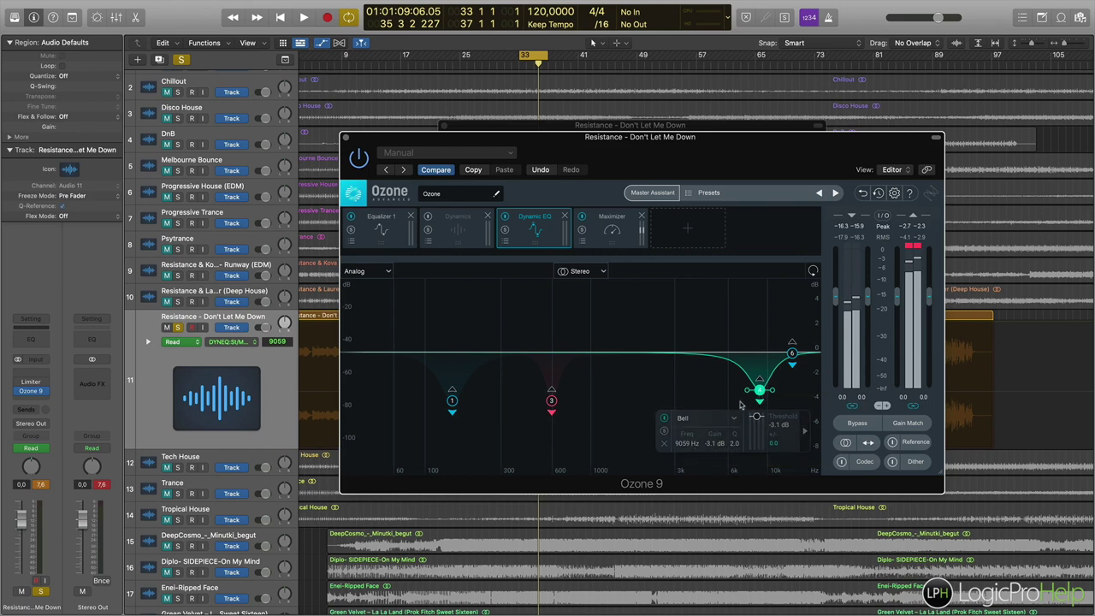
left_click_drag(757, 417, 758, 434)
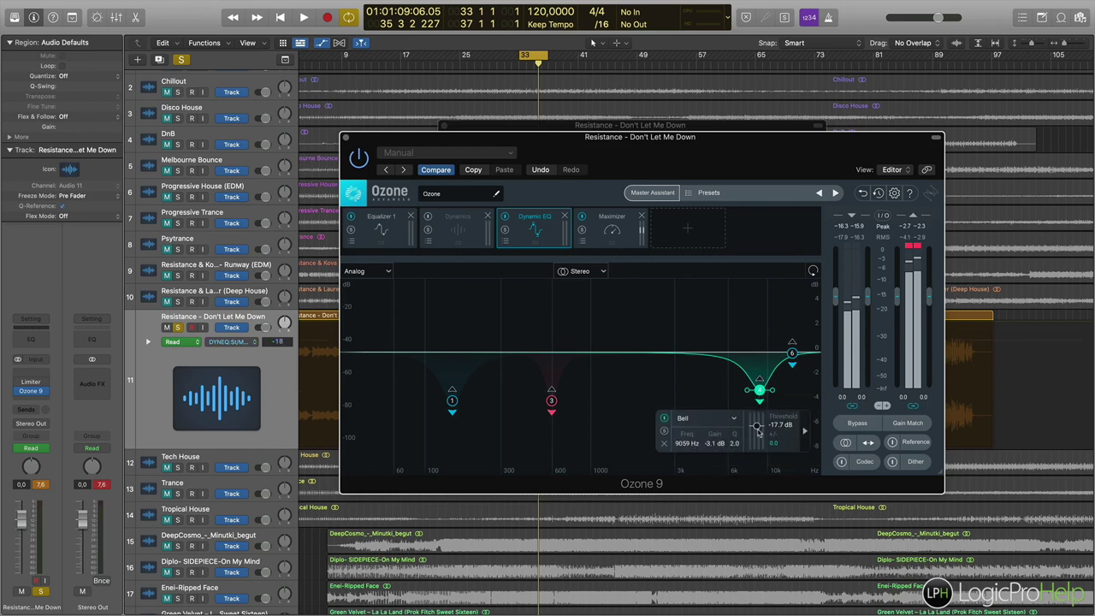
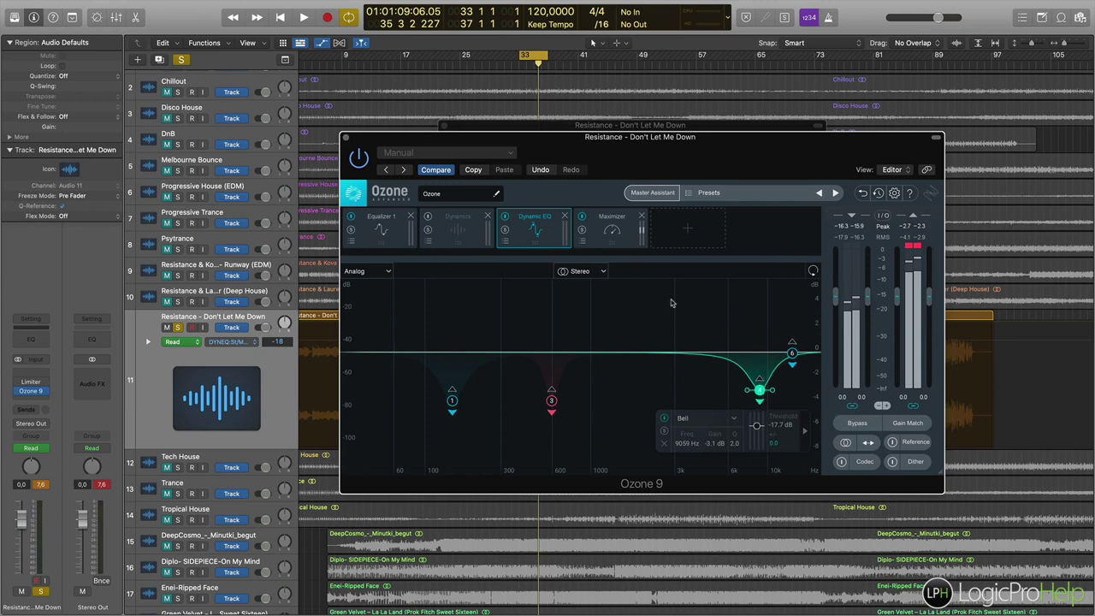
In Equalizer 1, try a cut of about 3.5 dB with band 2 and return it to 0 dB at about 8812 Hz.
left_click(382, 224)
left_click_drag(706, 353, 717, 376)
left_click_drag(756, 396, 757, 385)
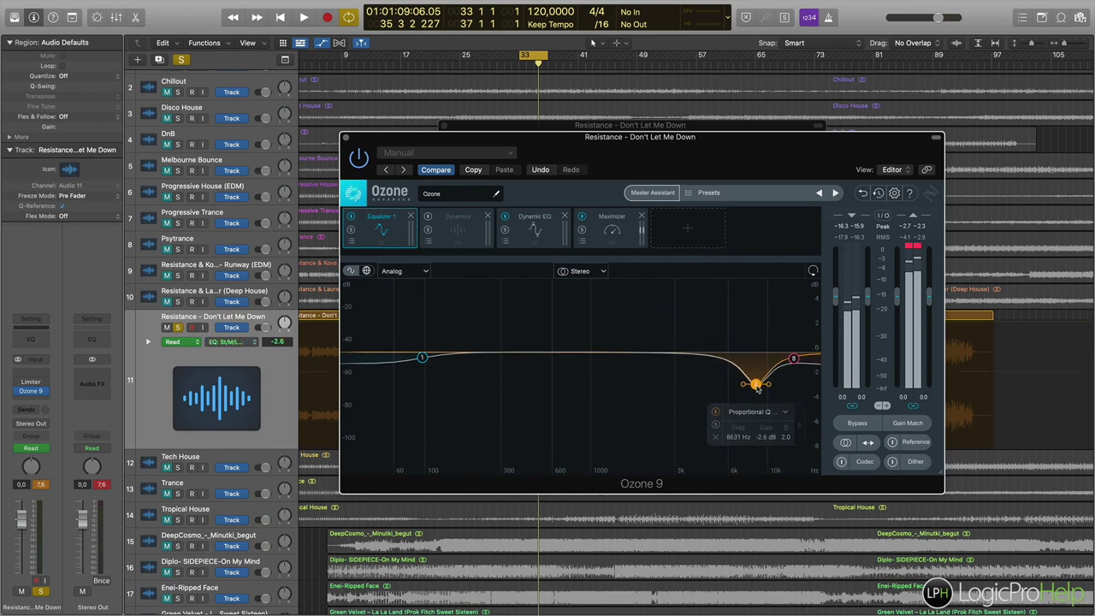
left_click_drag(768, 444, 742, 452)
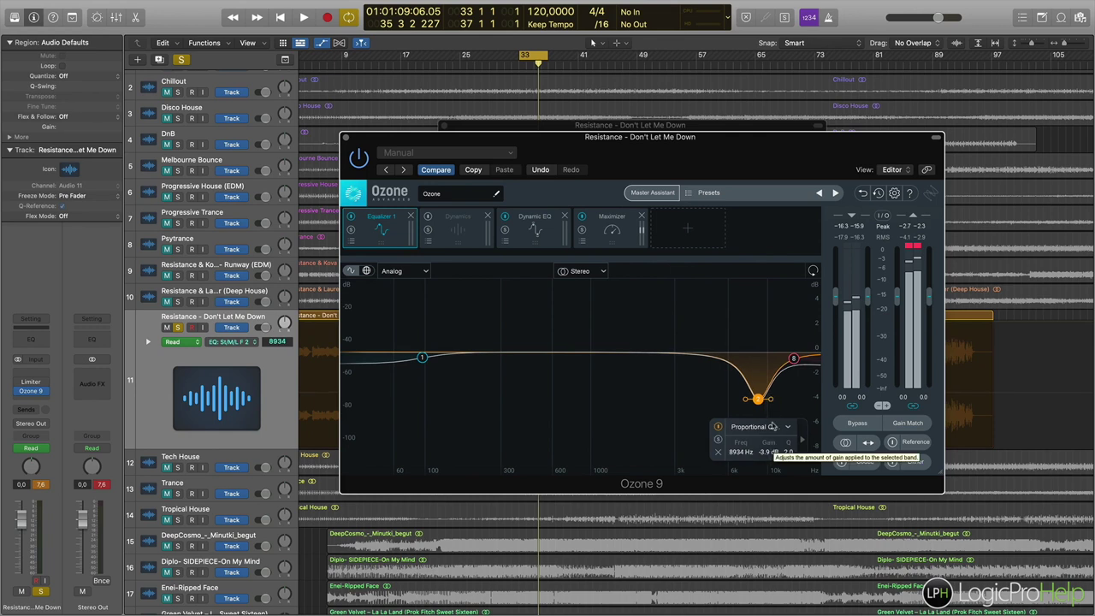
left_click_drag(761, 402, 763, 399)
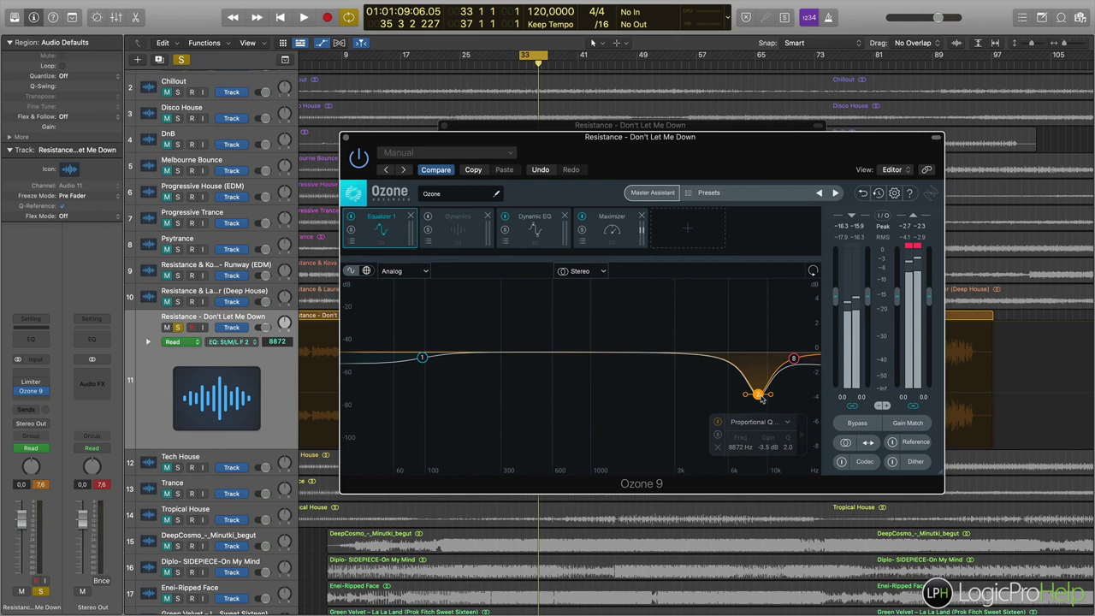
left_click_drag(762, 399, 761, 357)
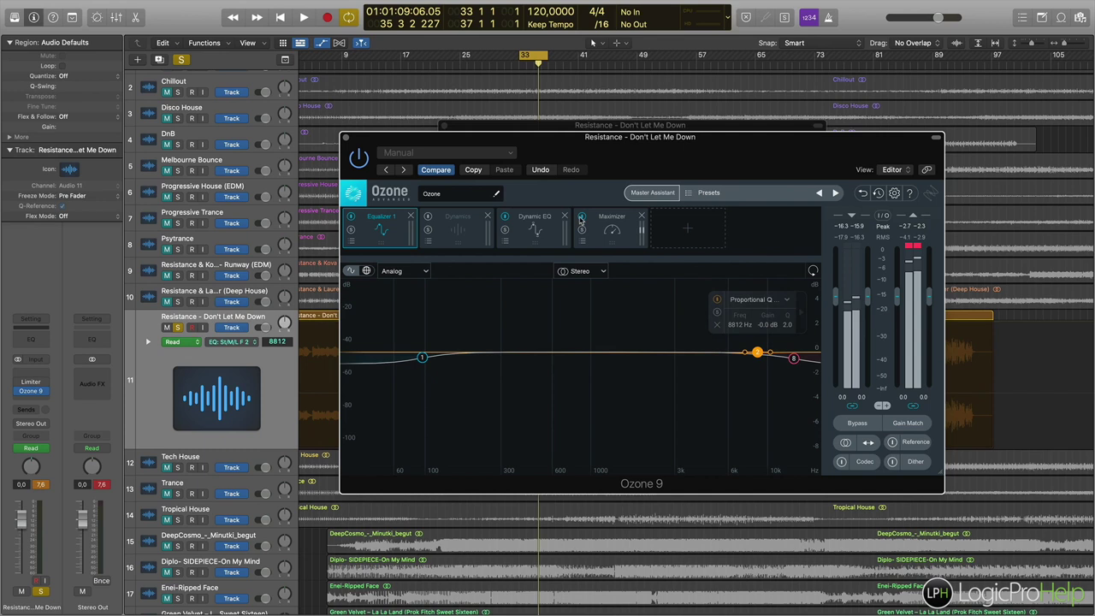
Lower the Ozone window to expose the Limiter, revisit the Dynamic EQ, and view the channel mode options of Equalizer 1.
left_click_drag(585, 146, 771, 89)
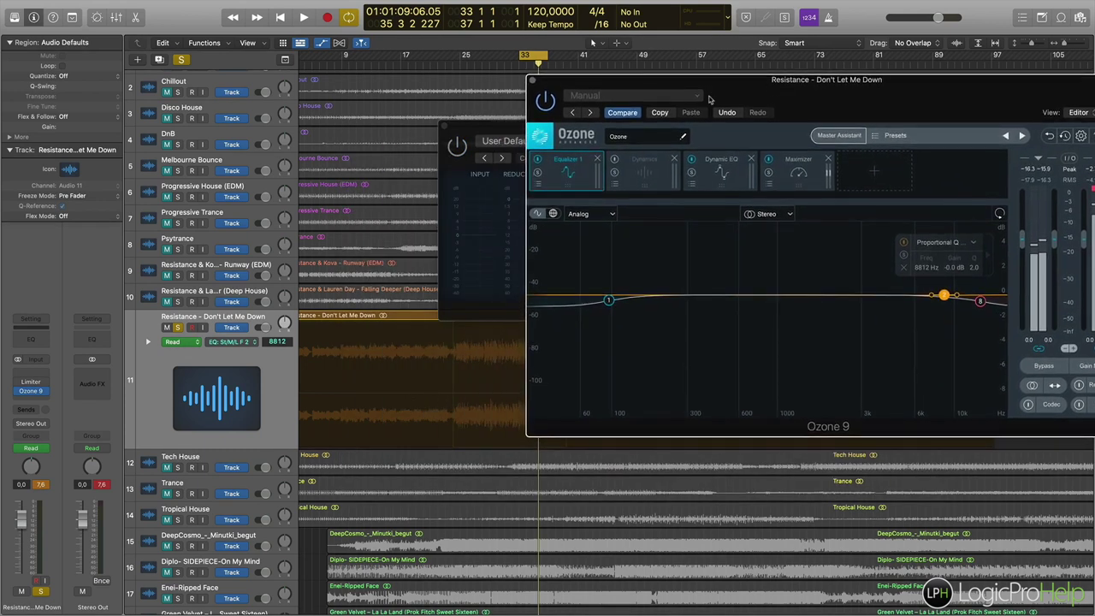
left_click_drag(716, 89, 540, 229)
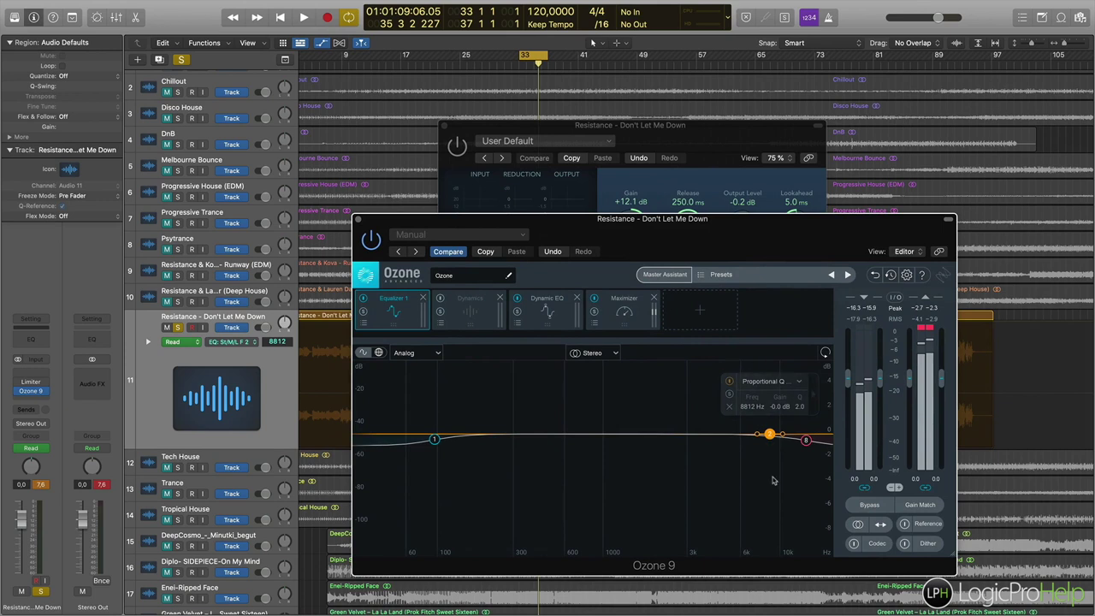
left_click(547, 321)
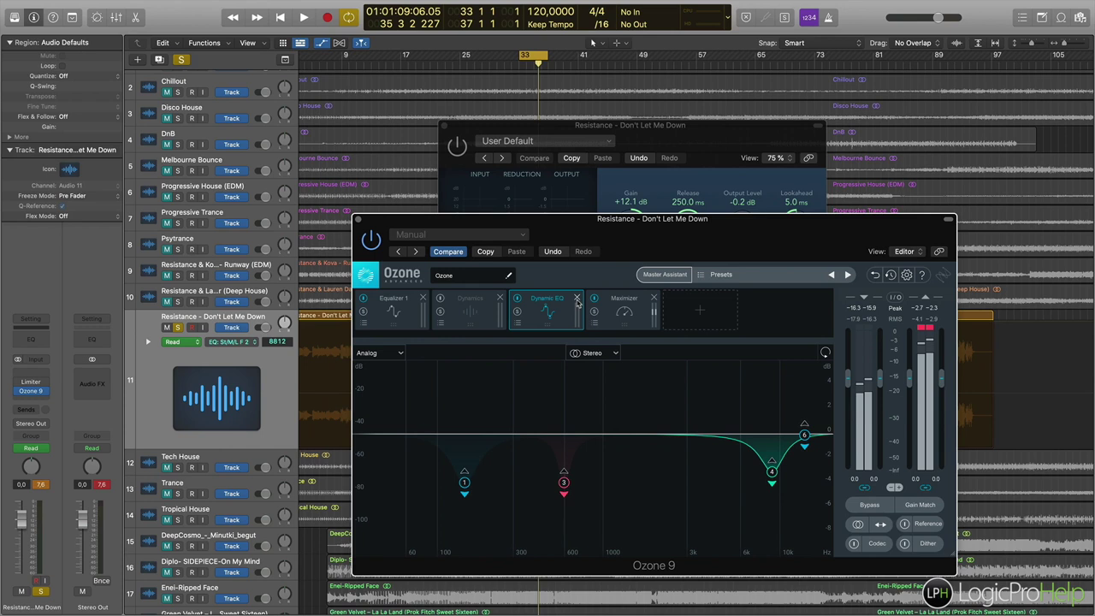
left_click(419, 312)
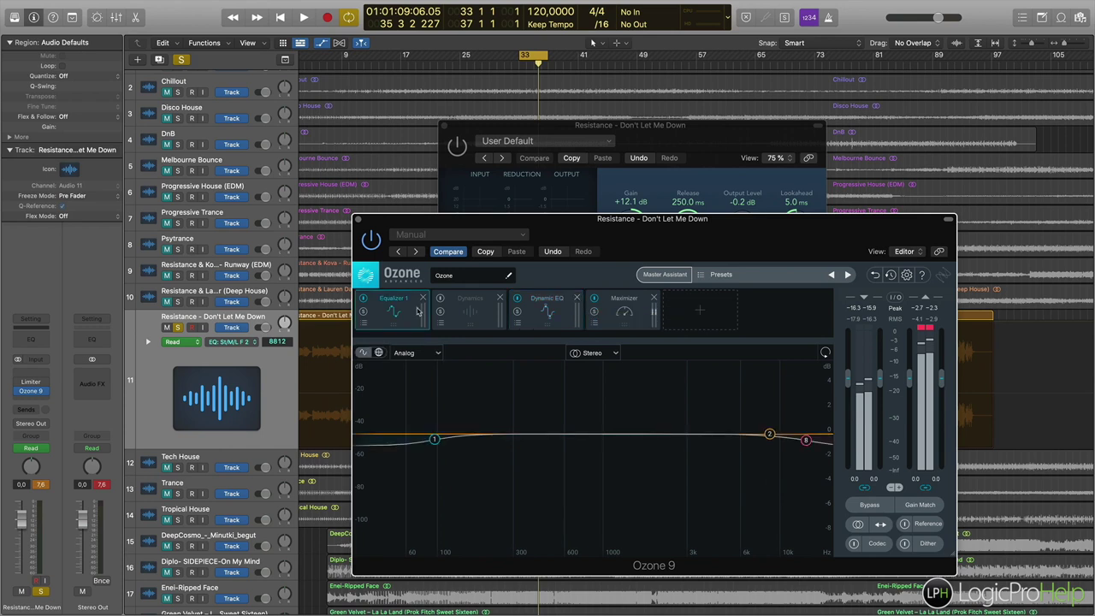
left_click(591, 353)
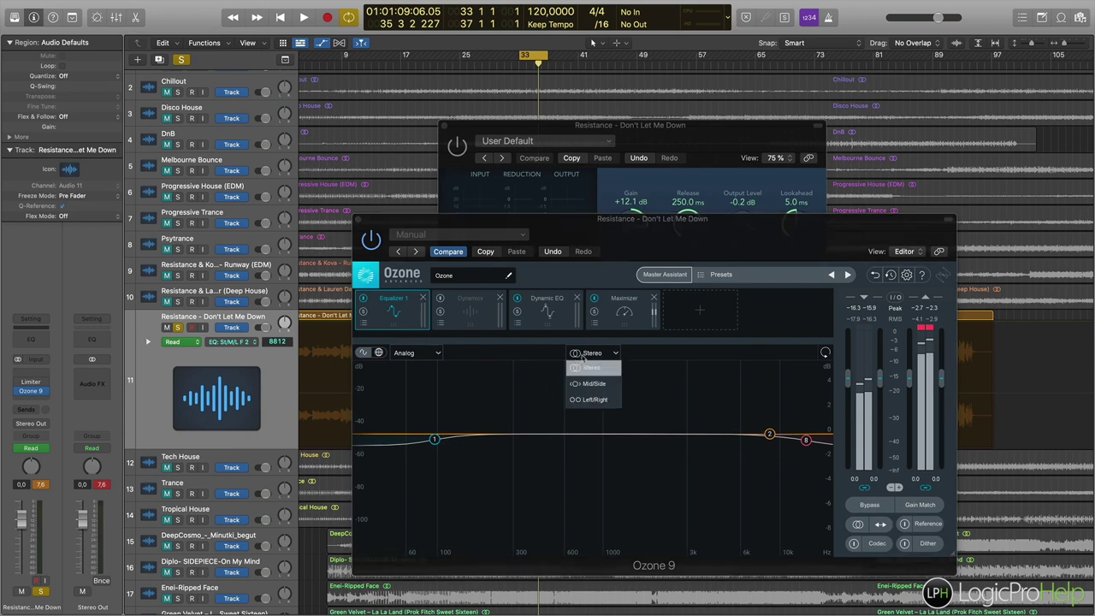
mouse_move(33, 393)
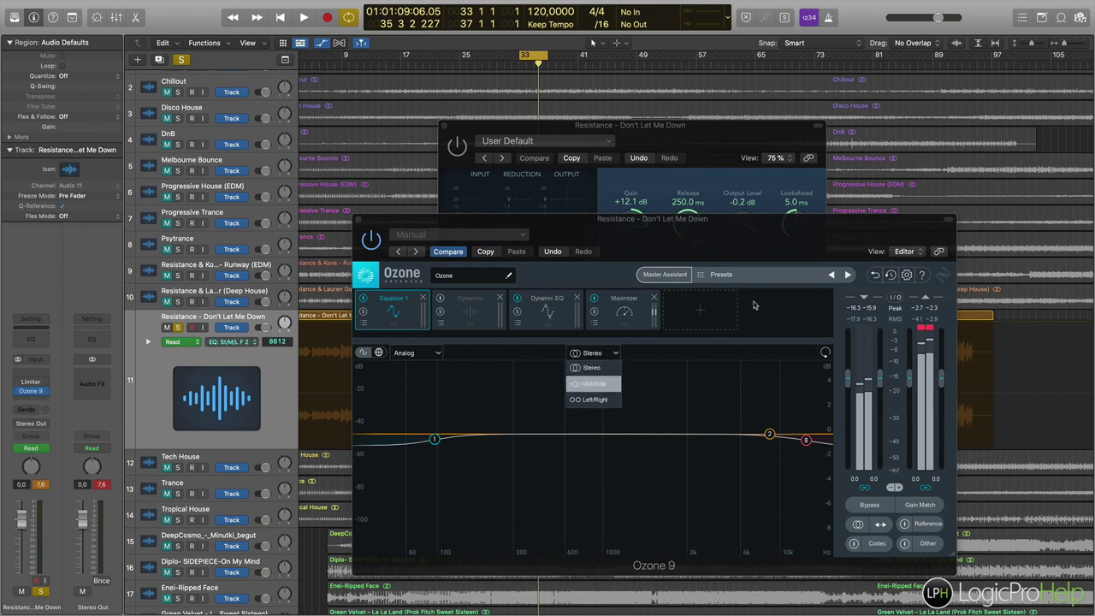
left_click(722, 231)
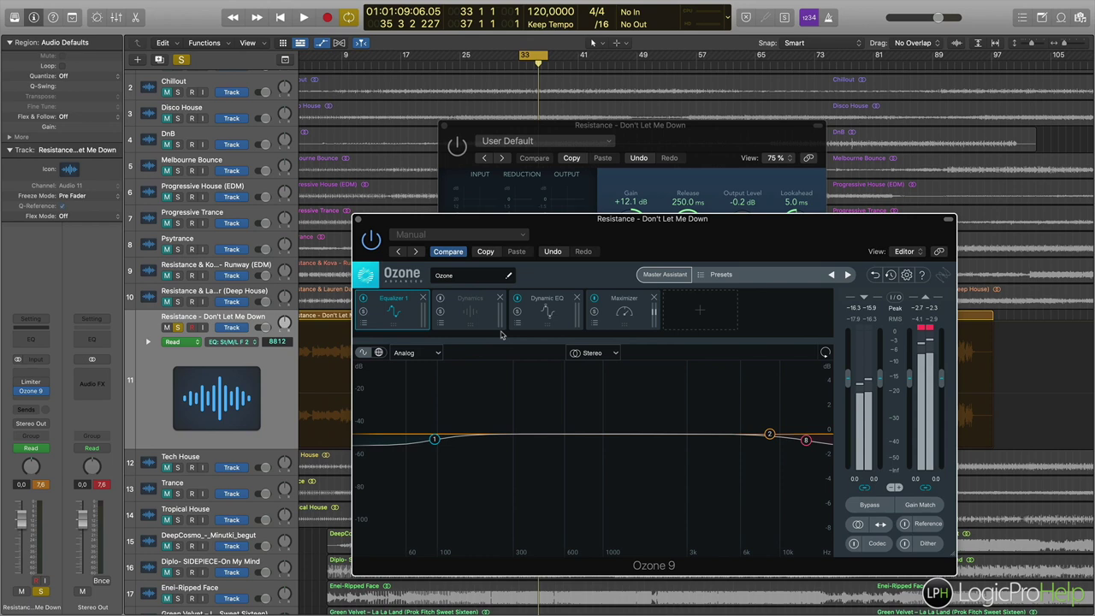
Add a Vintage EQ module after the Maximizer.
left_click(699, 312)
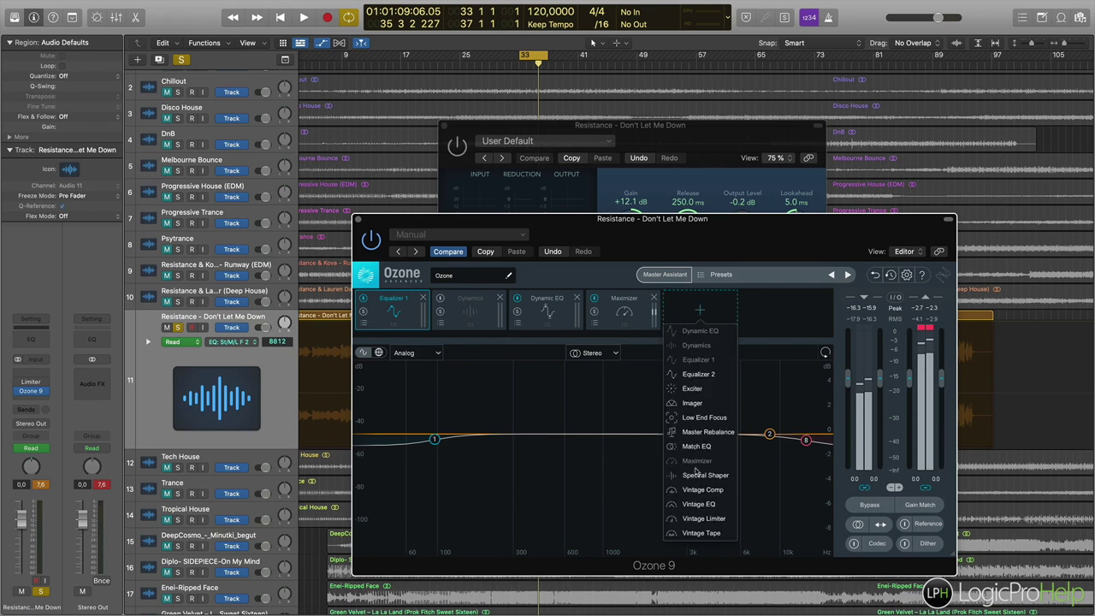
left_click(700, 505)
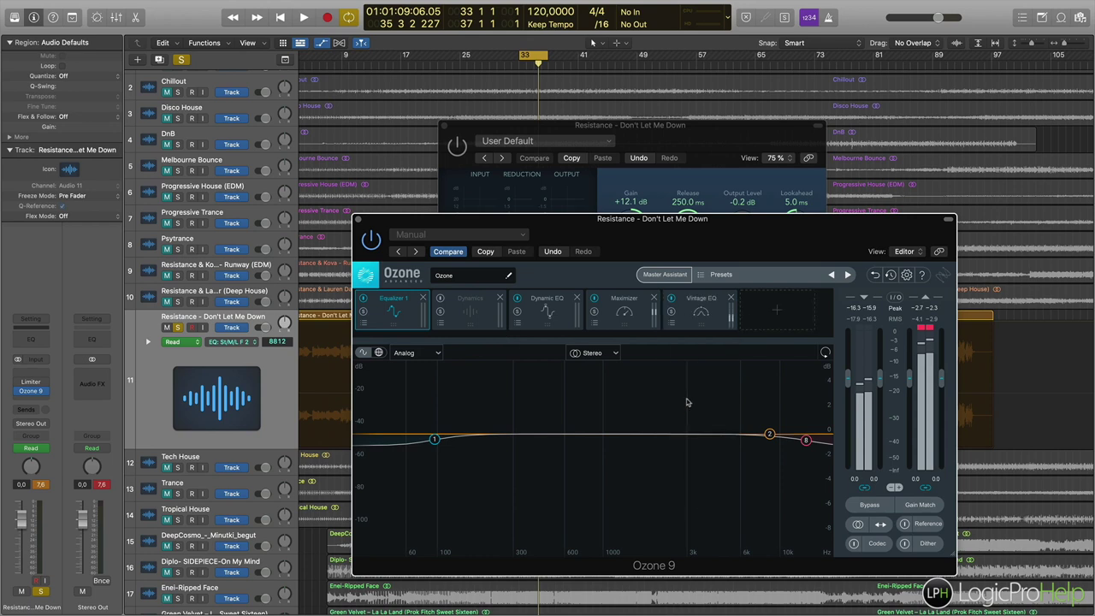
View Ozone's Vintage EQ module, and insert Logic's stereo Vintage Console EQ above the Limiter on the Resistance - Don't Let Me Down track.
left_click(702, 314)
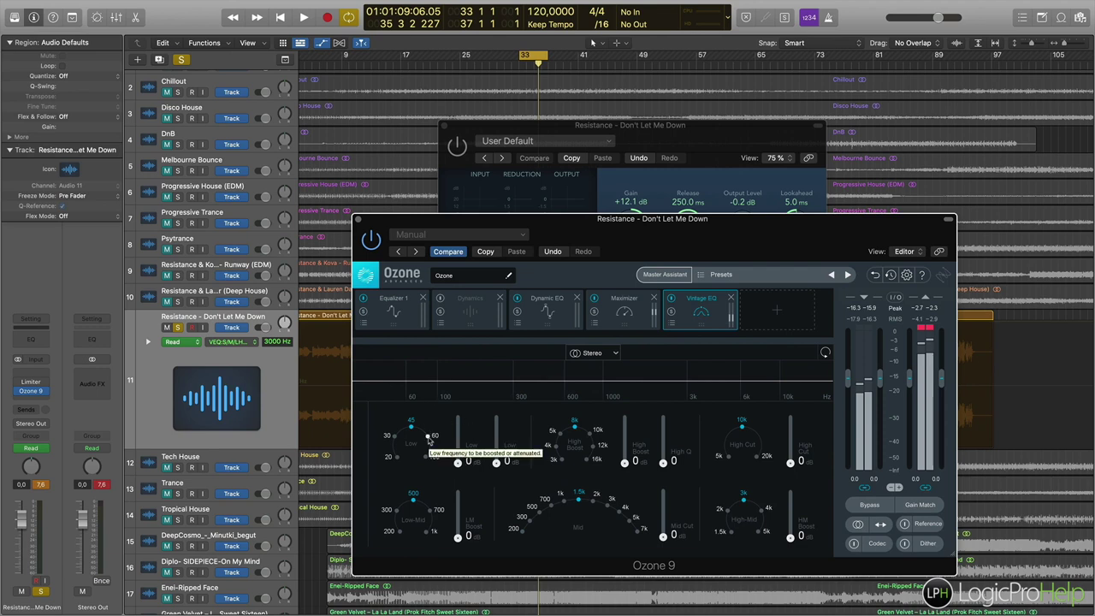
left_click(44, 375)
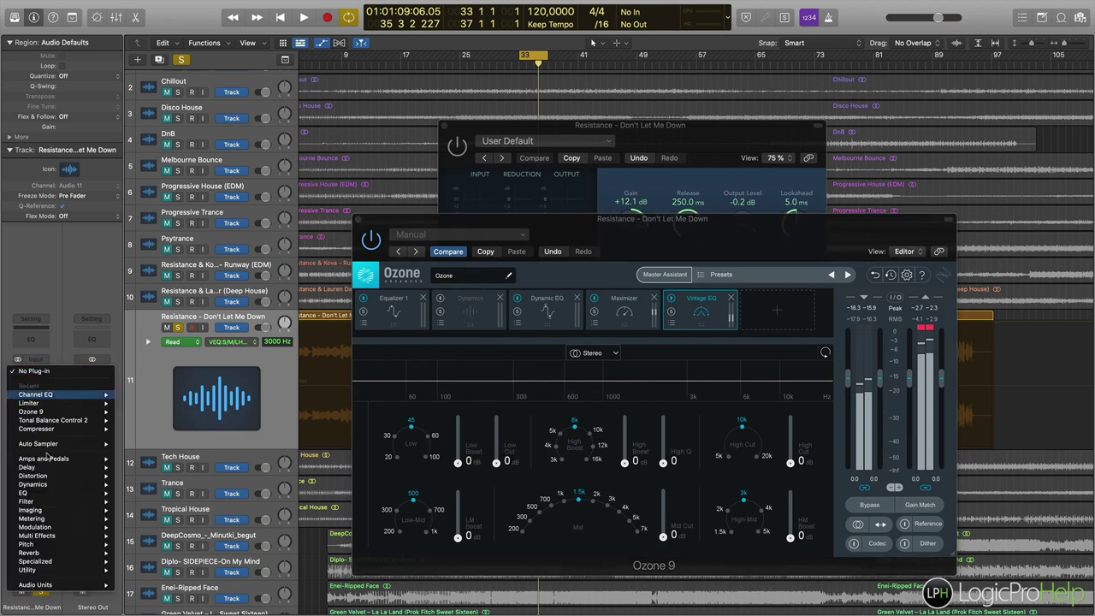
mouse_move(62, 494)
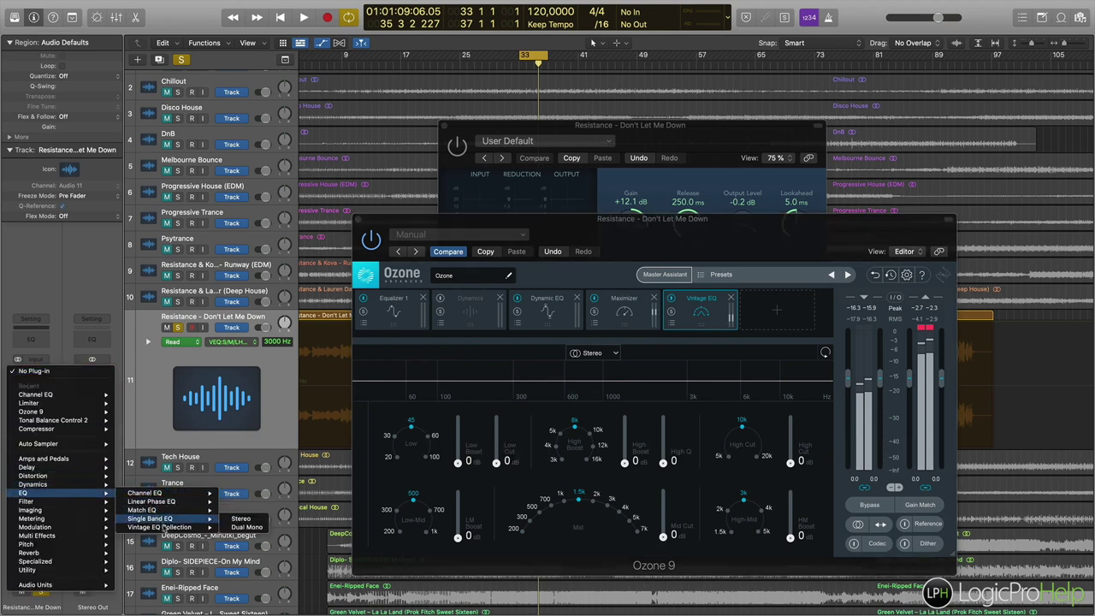
mouse_move(169, 529)
mouse_move(254, 529)
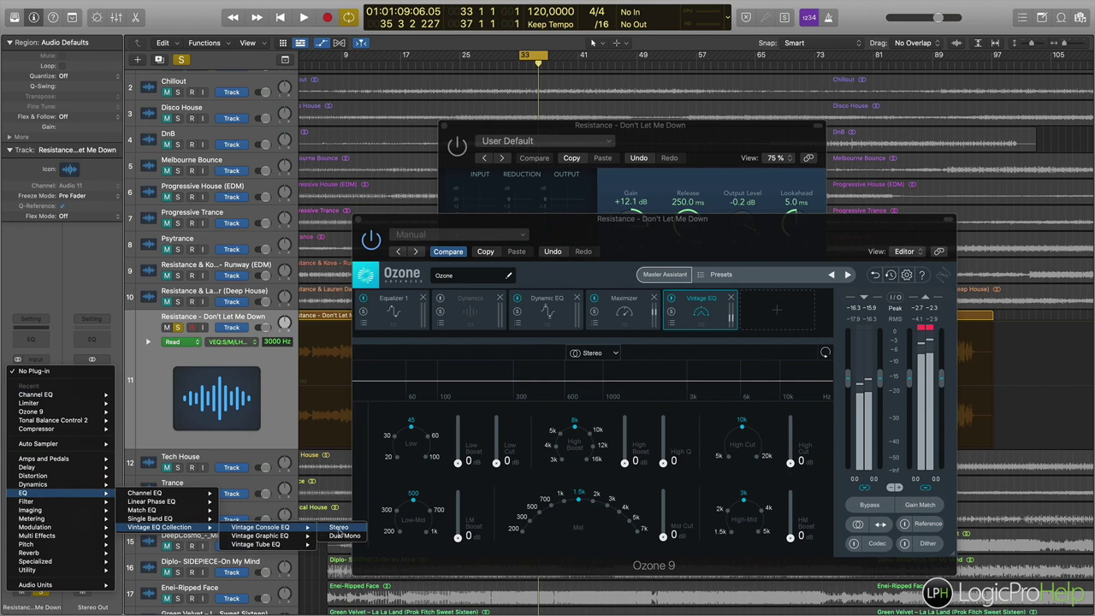
left_click(340, 528)
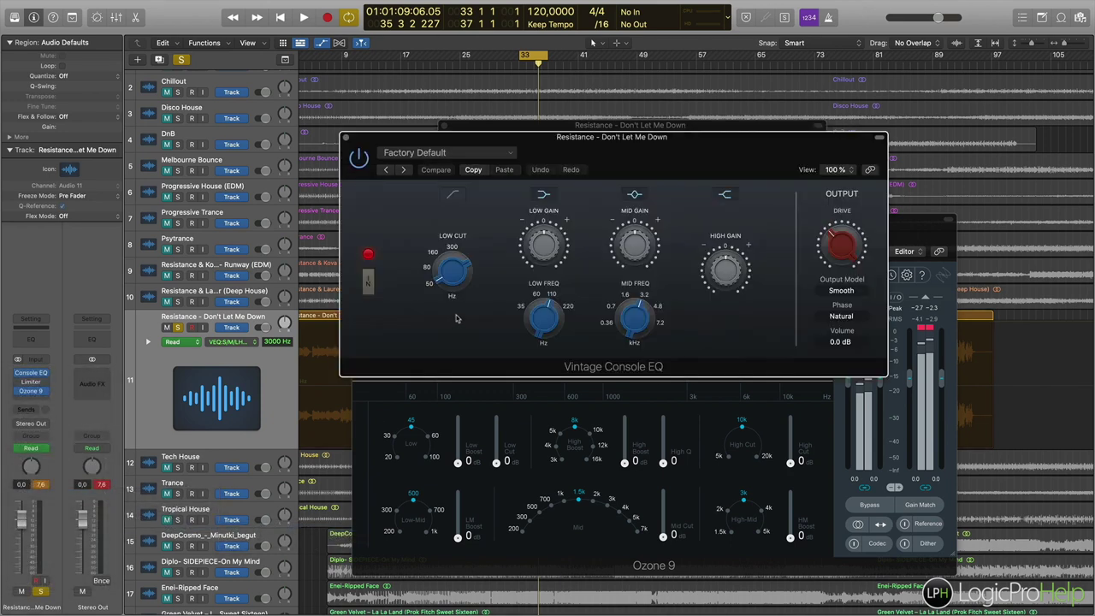
In the Vintage Console EQ, lower the low frequency, try a 4.7 dB low gain boost and return the gain to about -0.2 dB.
left_click_drag(548, 323, 551, 364)
left_click_drag(550, 262, 548, 242)
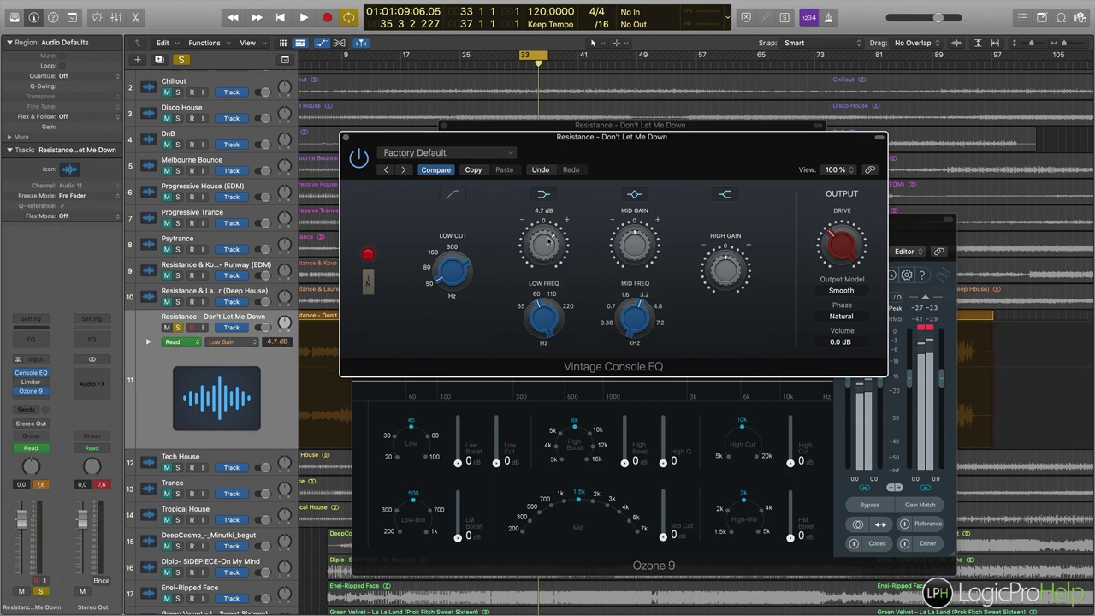
left_click_drag(549, 242, 550, 266)
mouse_move(549, 267)
left_mouse_down()
mouse_move(520, 253)
mouse_move(538, 260)
left_mouse_up()
Close the open plug-in windows and remove the Vintage Console EQ from the channel.
left_click(346, 138)
left_click(360, 224)
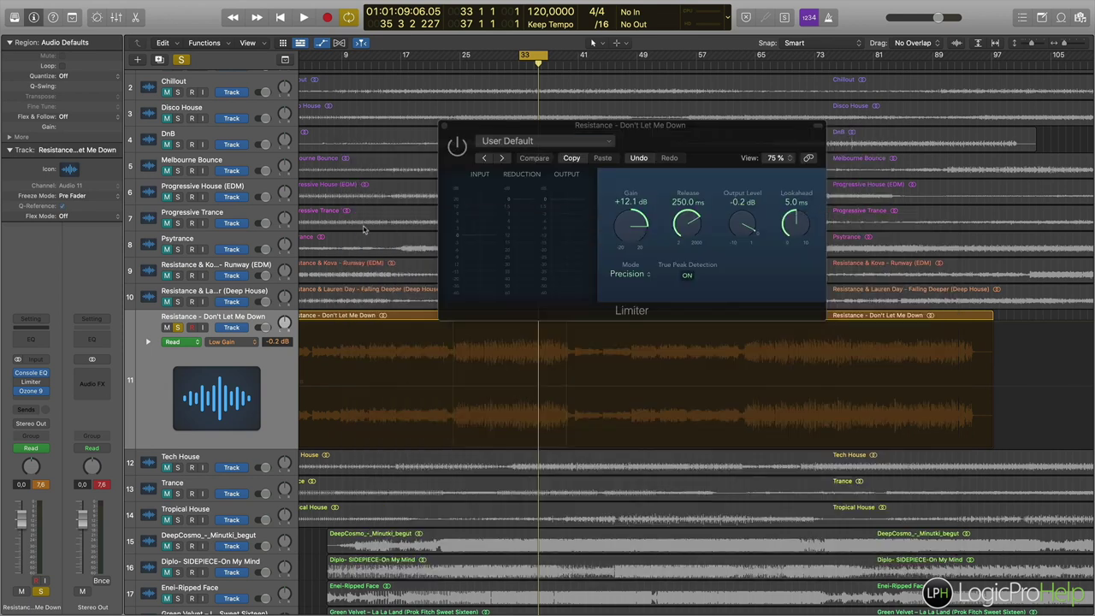
left_click(445, 128)
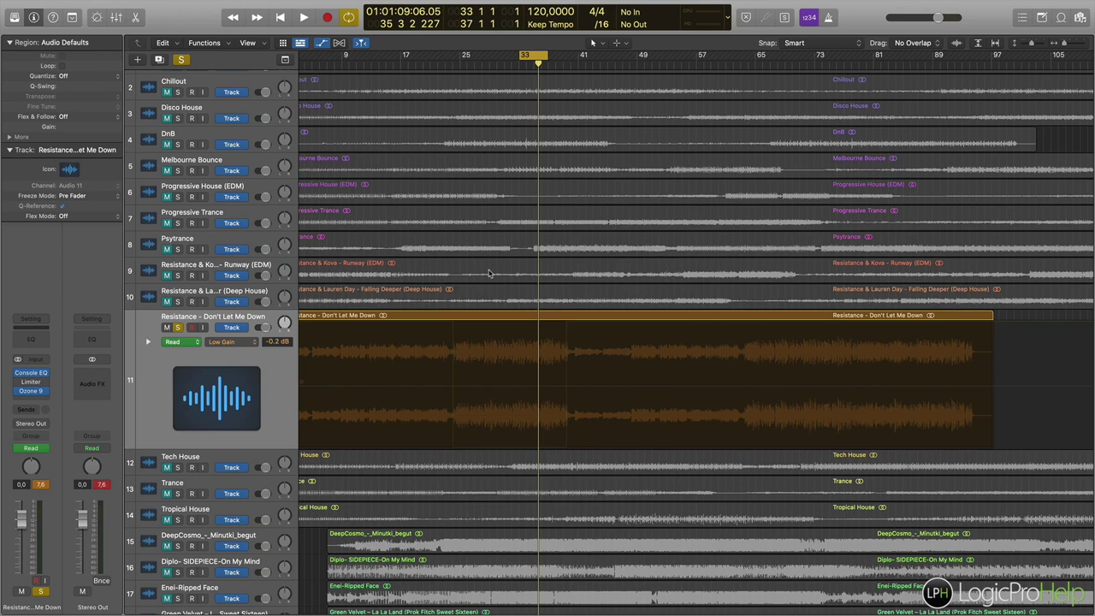
left_click(39, 373)
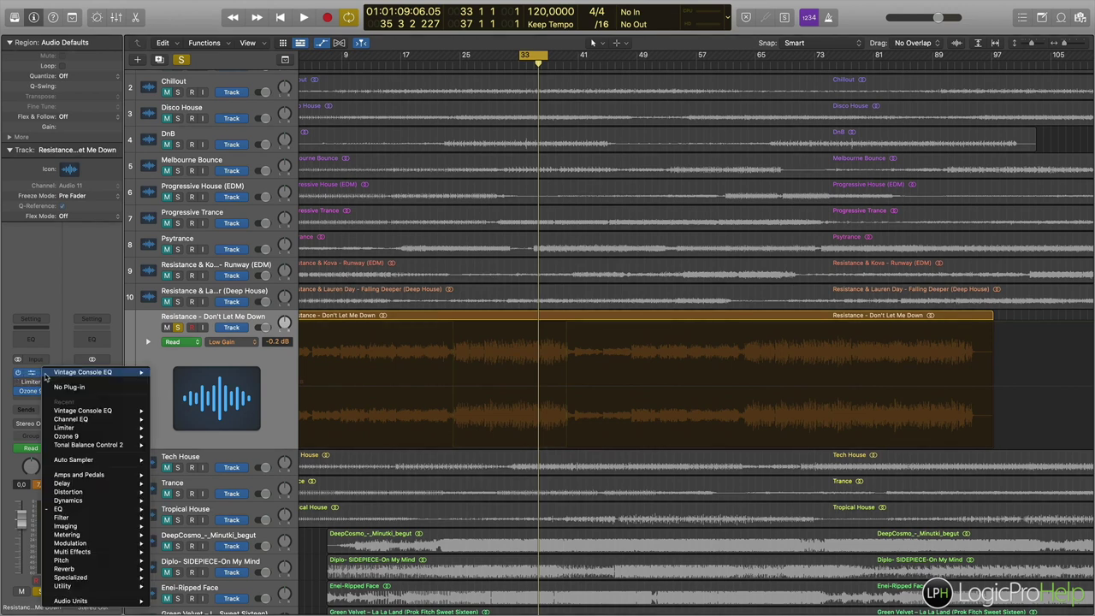
left_click(60, 387)
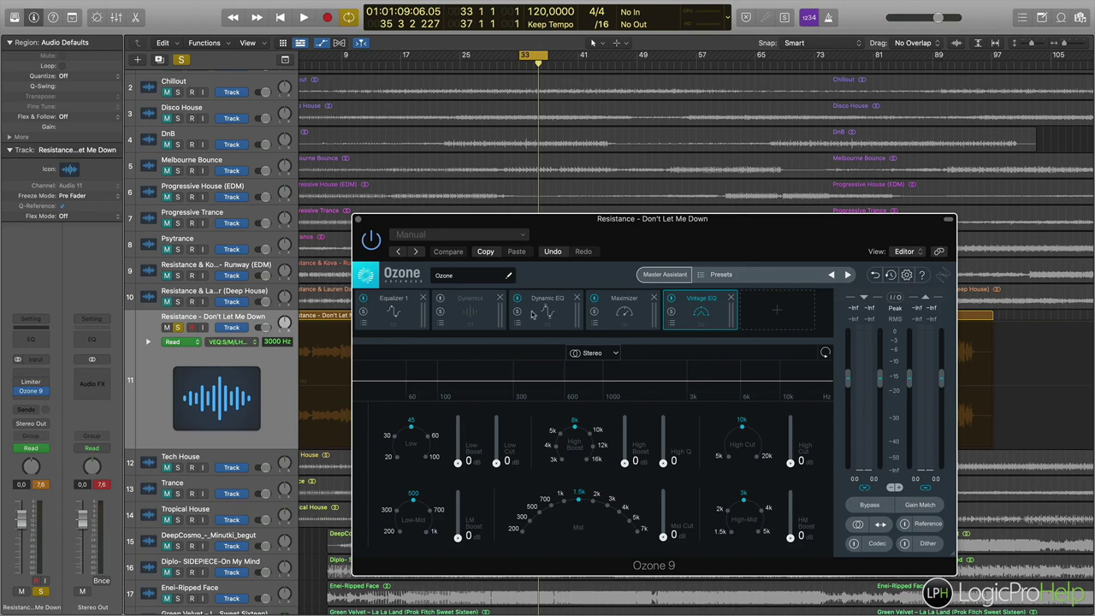
Remove the Vintage EQ module from the Ozone chain, look through the remaining modules and close the Ozone window.
left_click(534, 313)
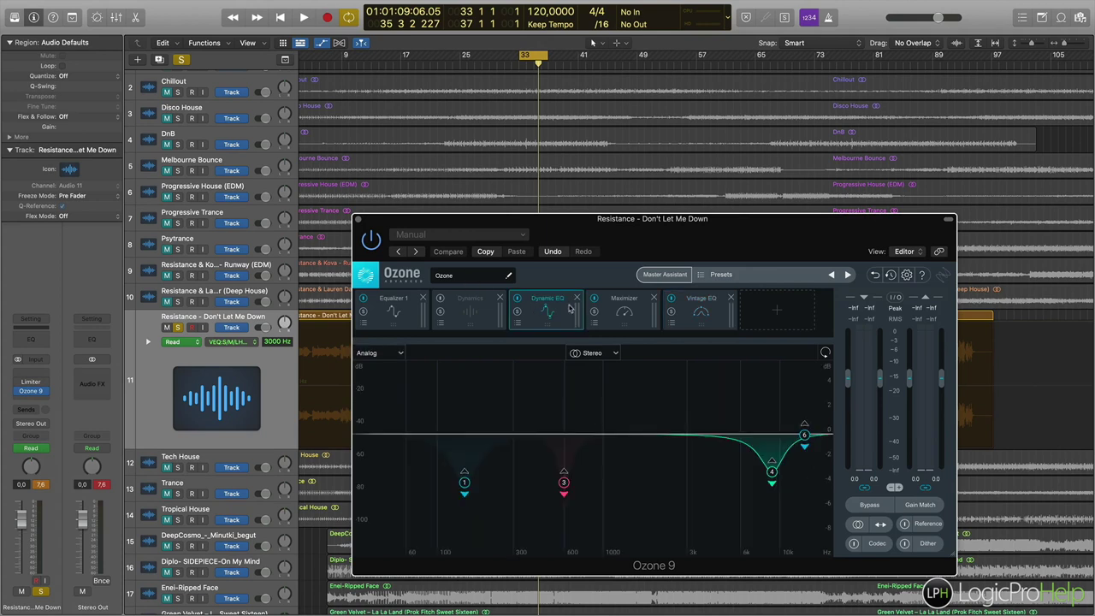
left_click(705, 310)
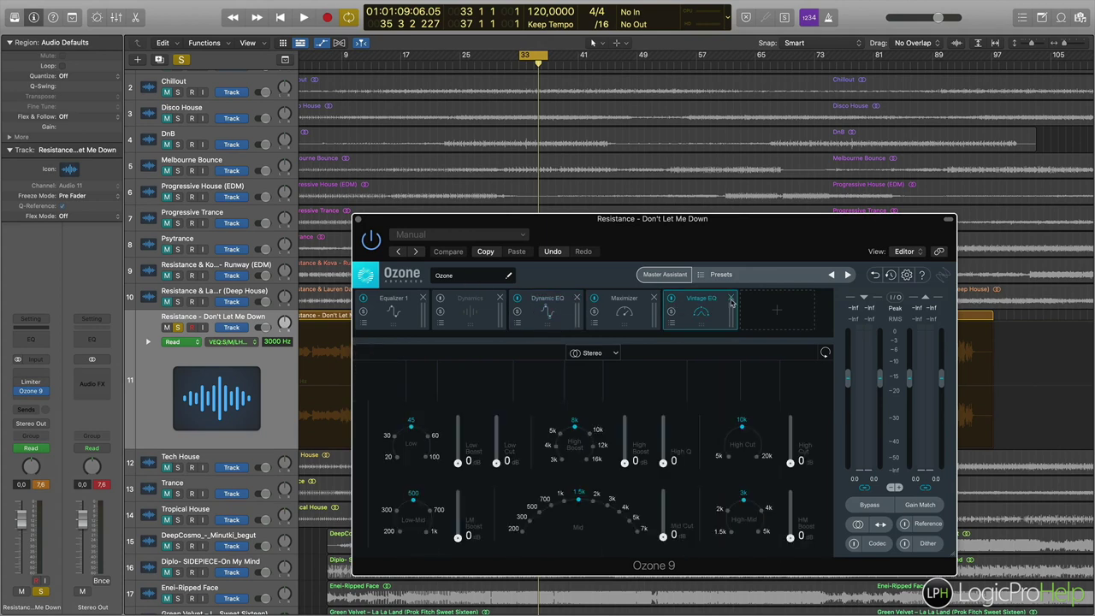
left_click(730, 298)
left_click(564, 313)
left_click(479, 315)
left_click(405, 314)
left_click(359, 219)
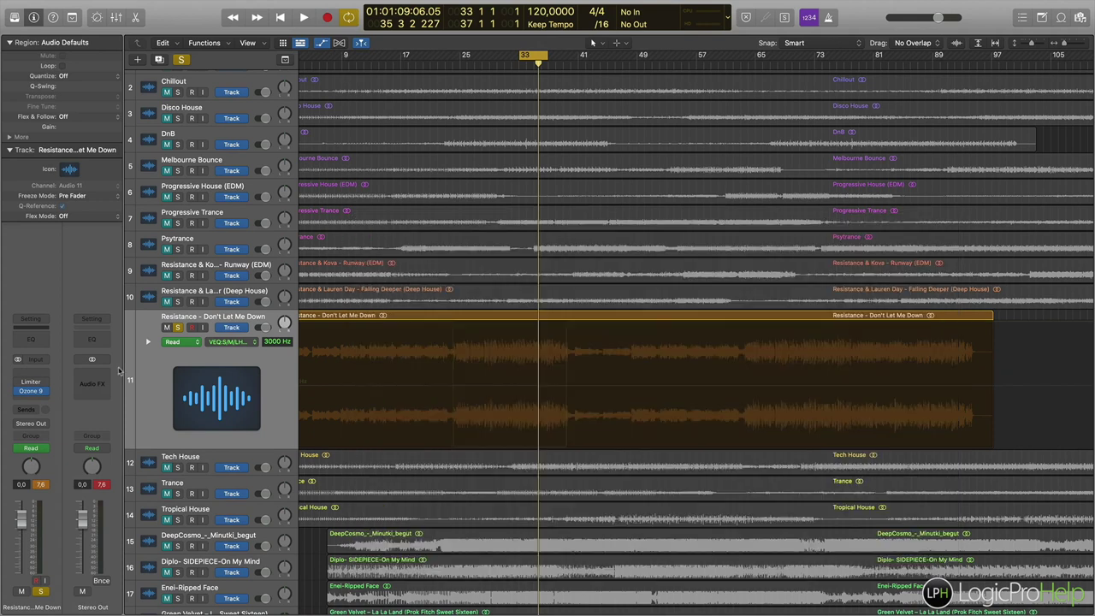
Insert the REFERENCE plug-in after Ozone 9 on the Resistance - Don't Let Me Down channel and move its window up slightly.
left_click(38, 399)
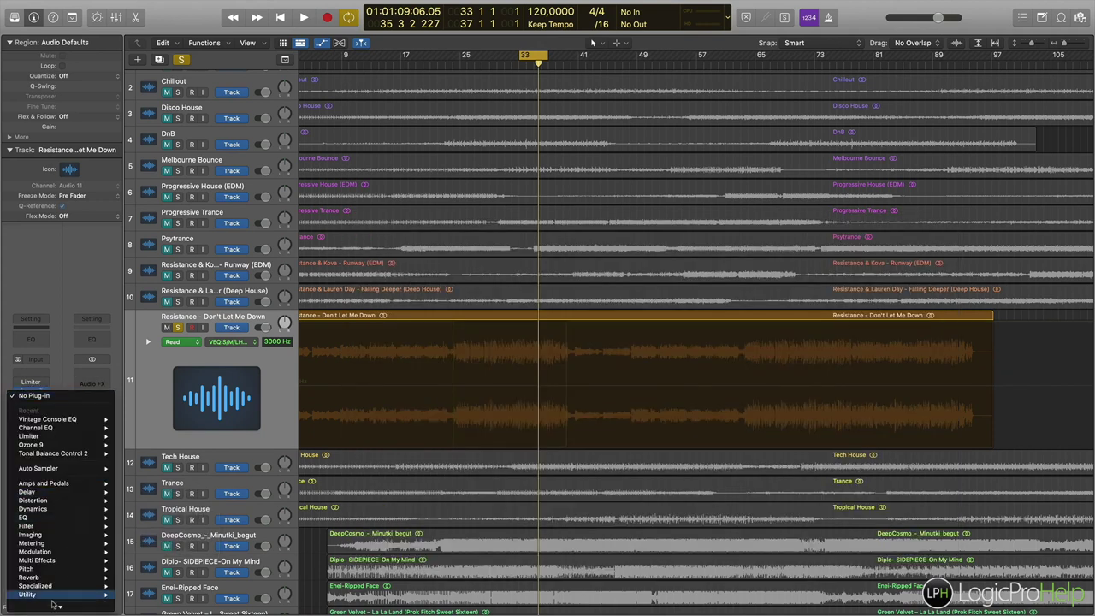
mouse_move(56, 607)
mouse_move(214, 582)
left_click(289, 583)
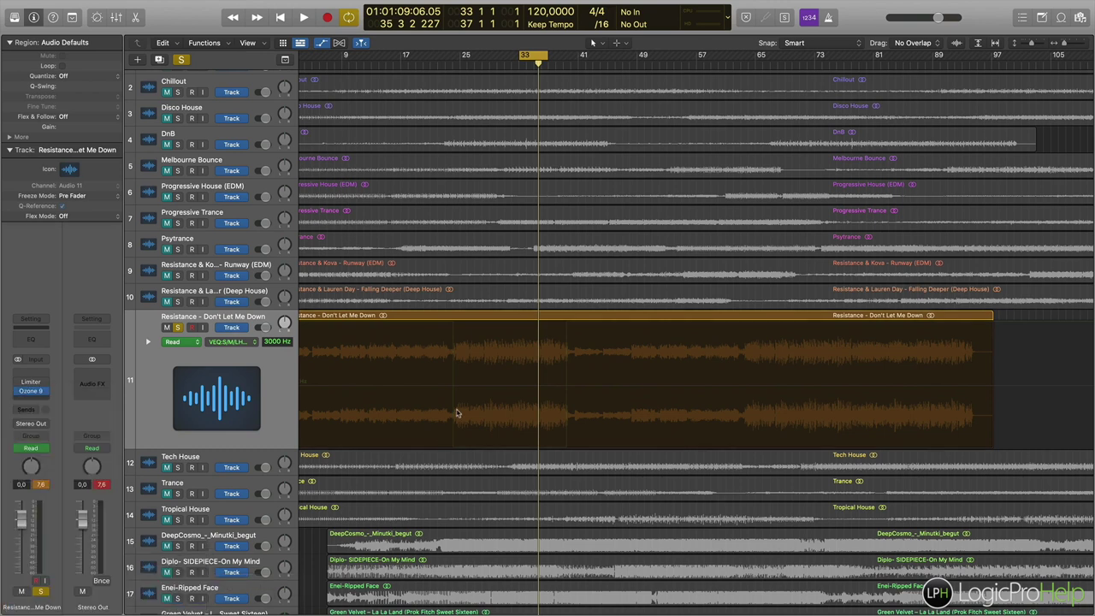
left_click_drag(552, 138, 559, 120)
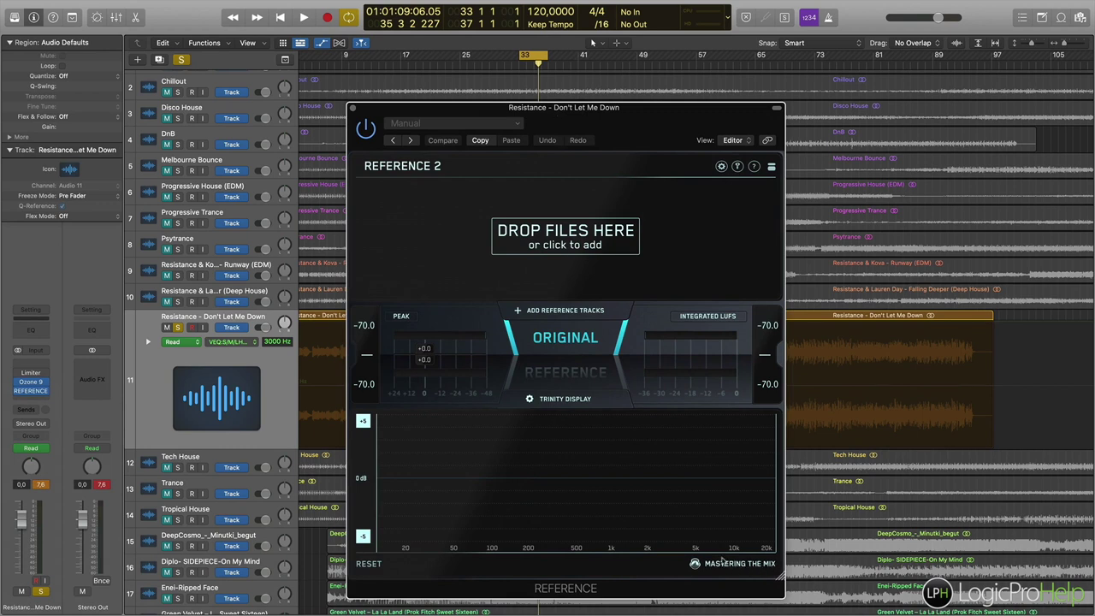
Load the NRD1 "All Good Things Come To An End" MP3 as reference track and loop a section of its first loud passage.
left_click(548, 250)
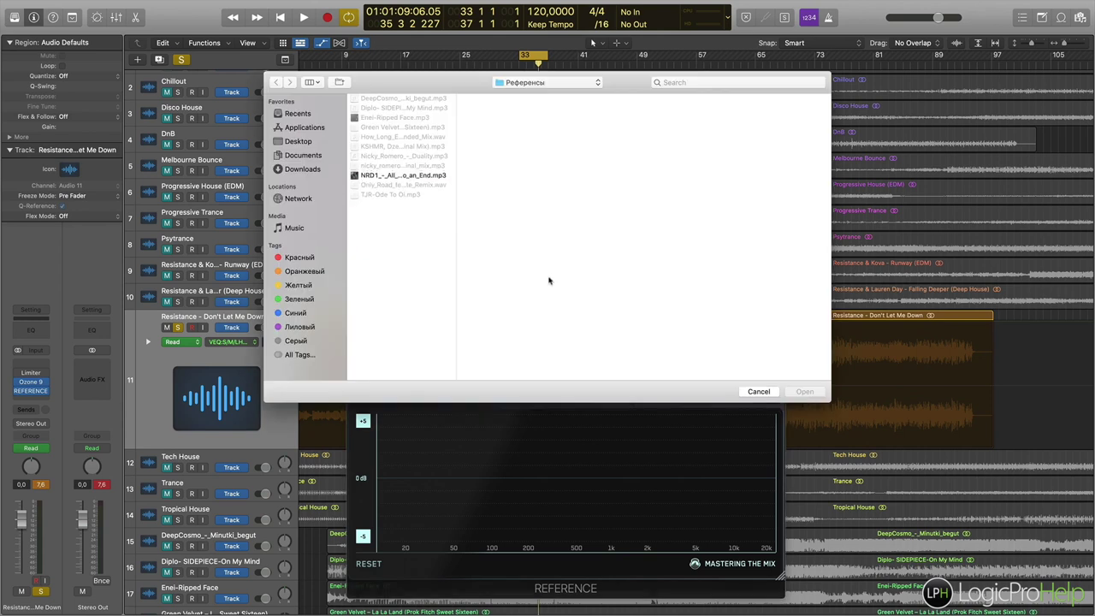
double_click(400, 181)
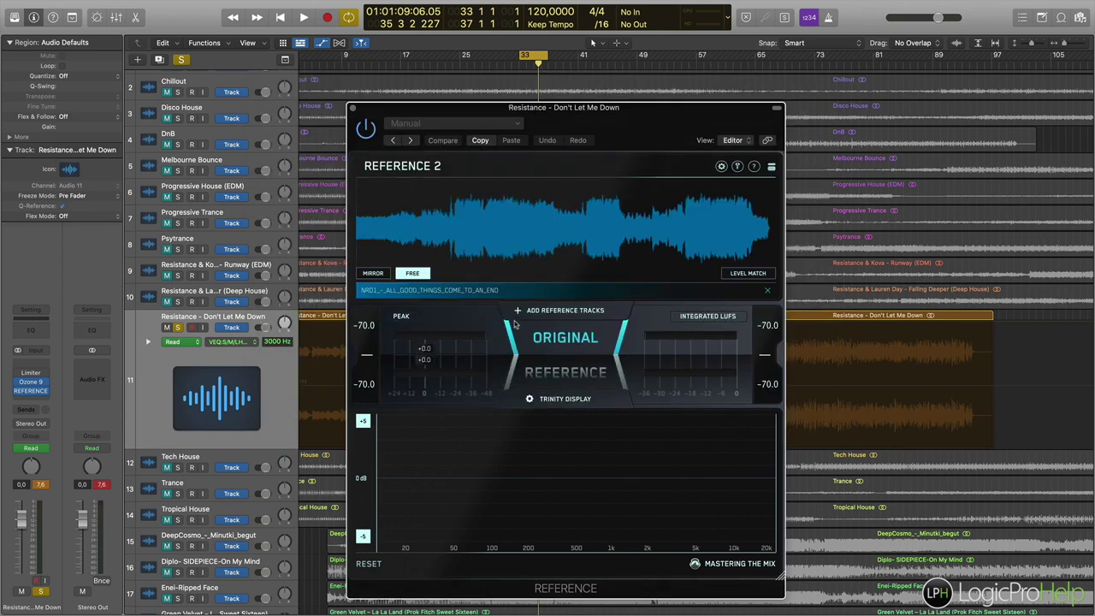
left_click_drag(490, 232, 536, 233)
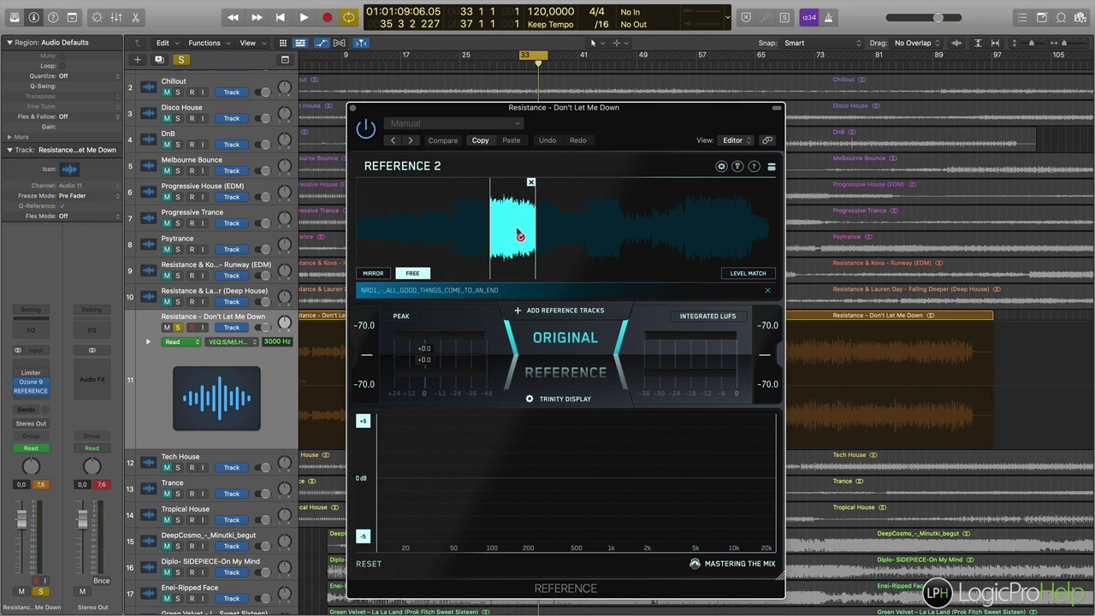
Play the song and compare it with the reference by switching repeatedly between Original and Reference, ending on Original.
left_click(565, 340)
left_click(564, 339)
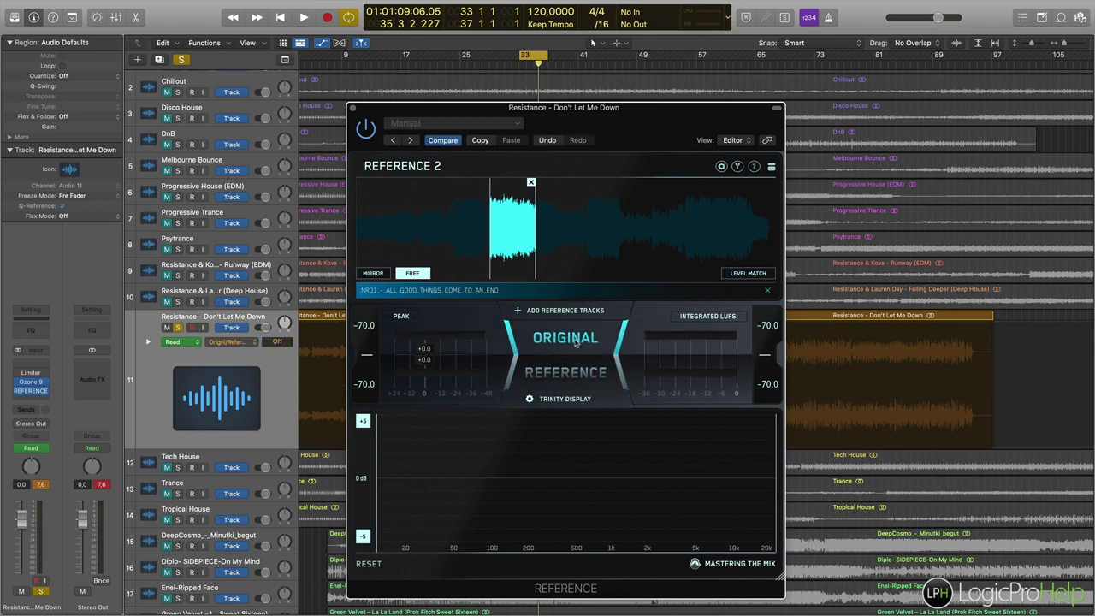
left_click(576, 339)
left_click(575, 339)
key("space")
left_click(576, 339)
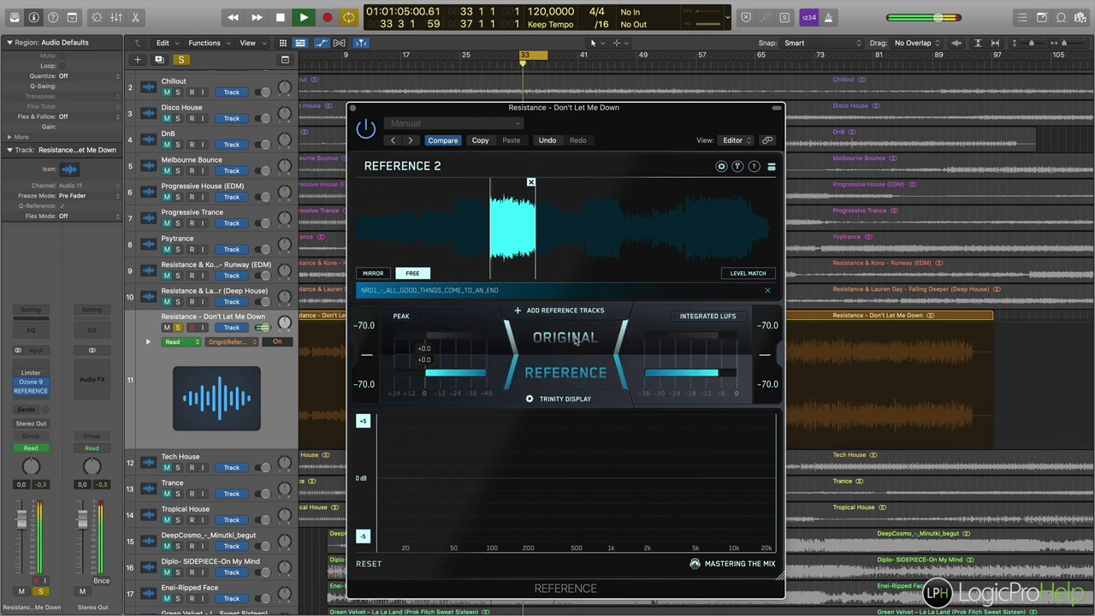
left_click(575, 339)
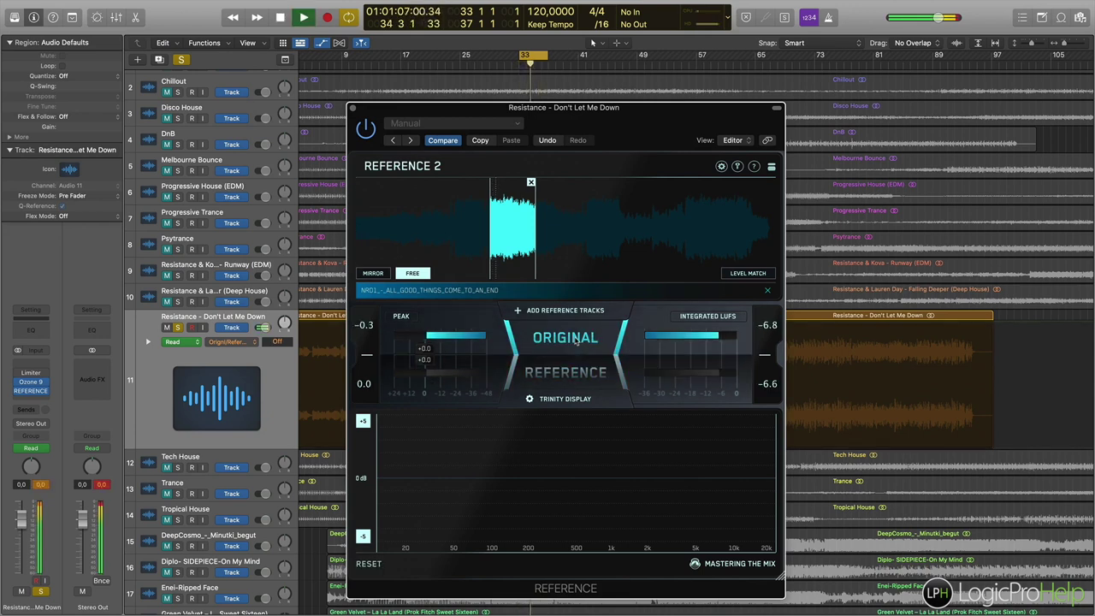
left_click(575, 340)
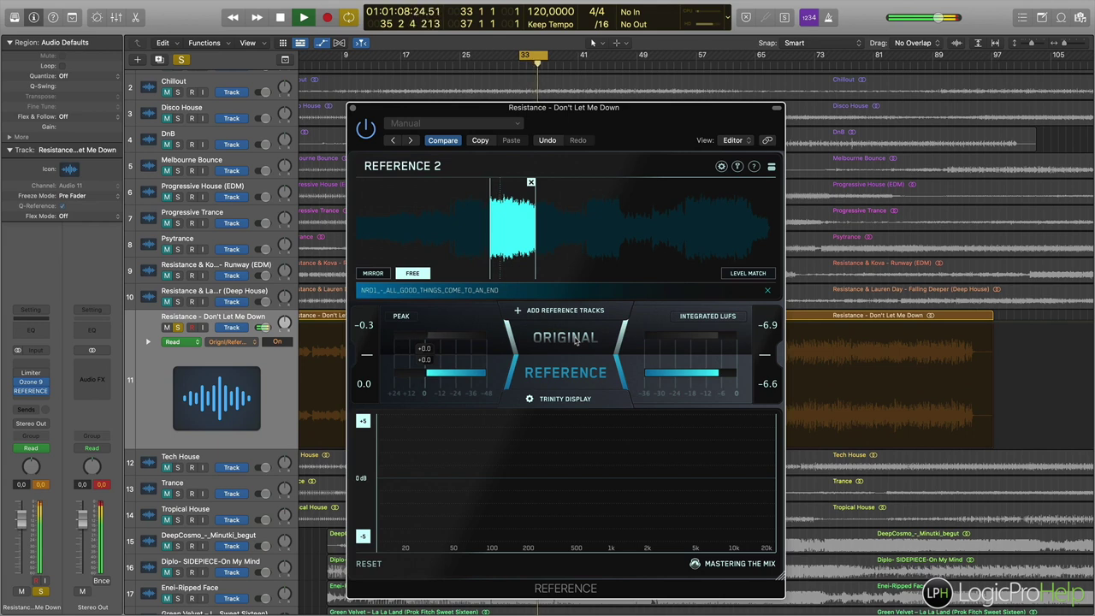
left_click(575, 339)
key("space")
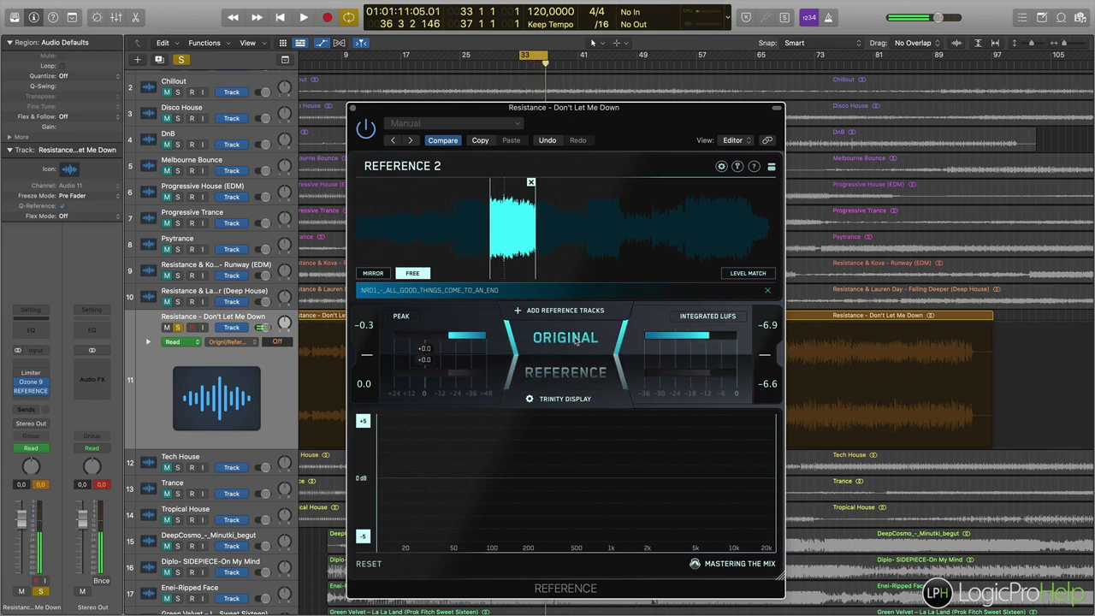
Enable the Level Line in REFERENCE's Trinity display settings.
left_click(563, 400)
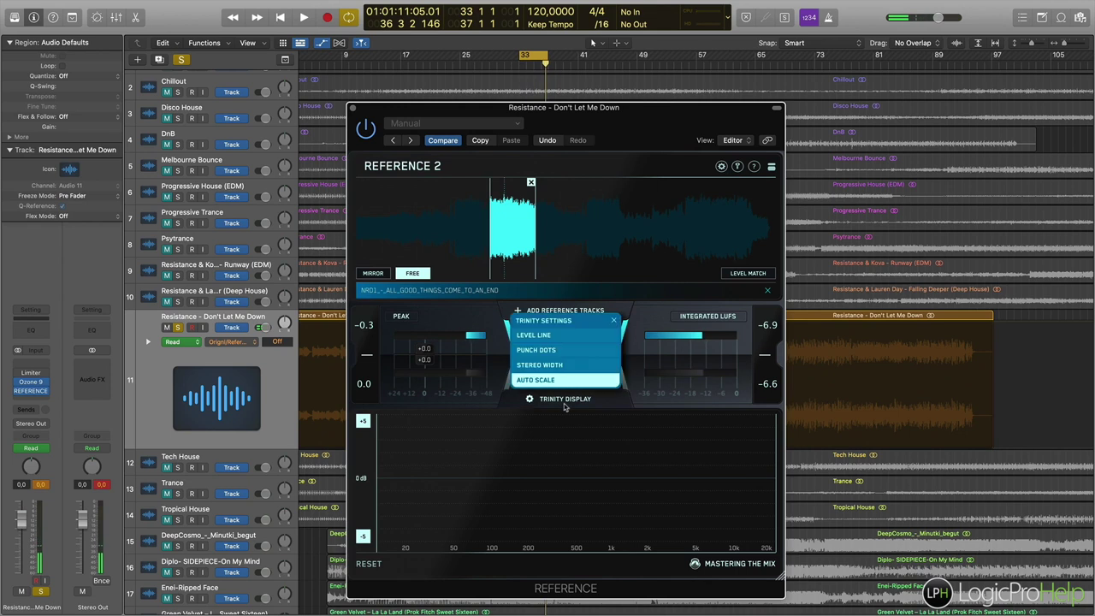
left_click(552, 336)
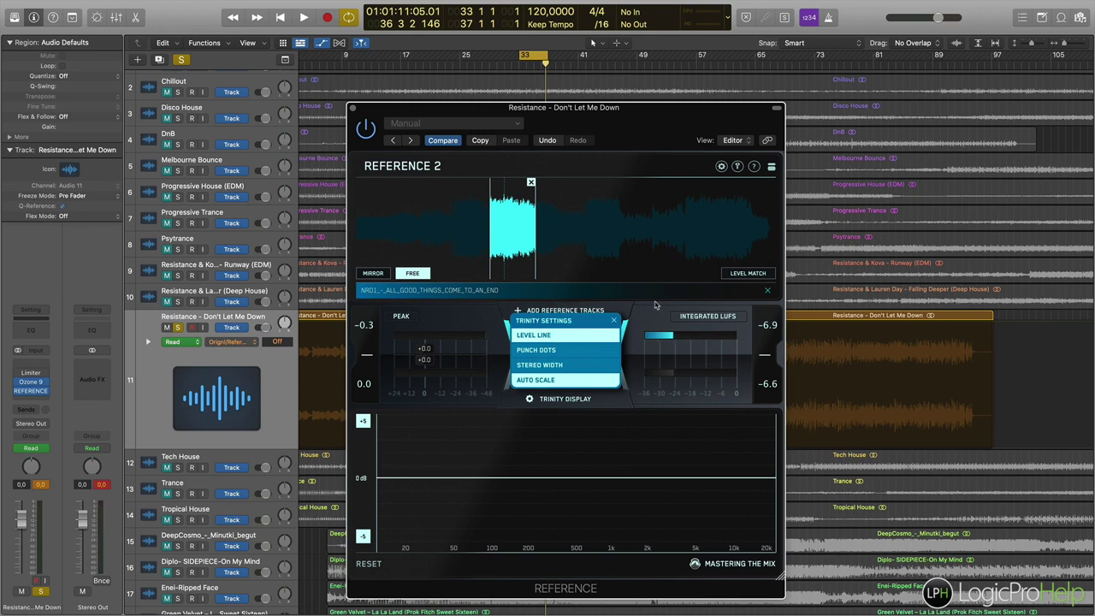
left_click(633, 408)
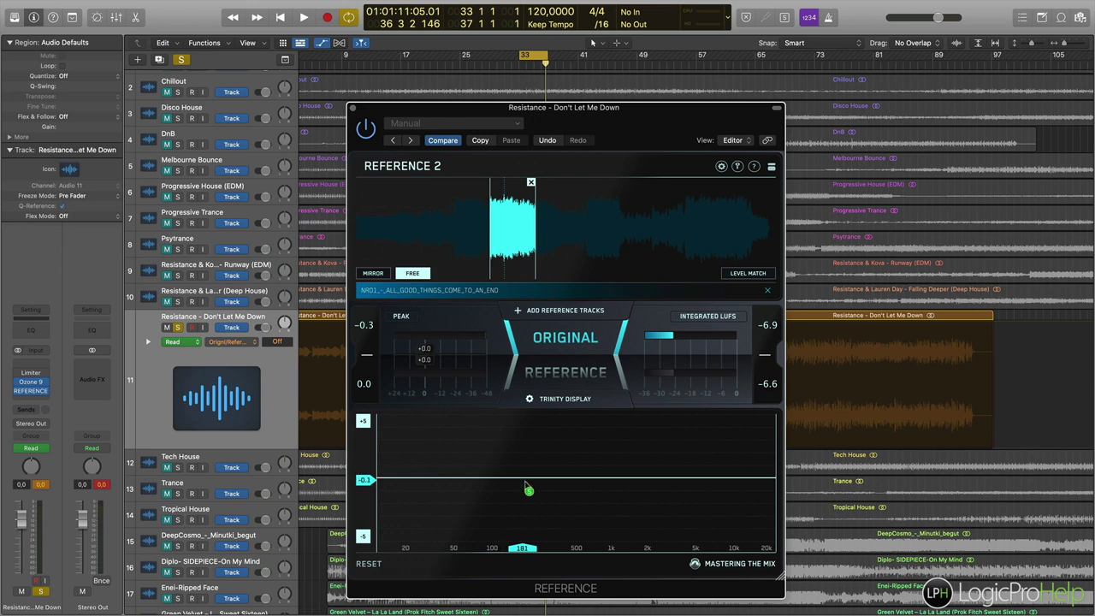
Play the song again and examine the level line's tonal differences while switching between Original and Reference.
key("space")
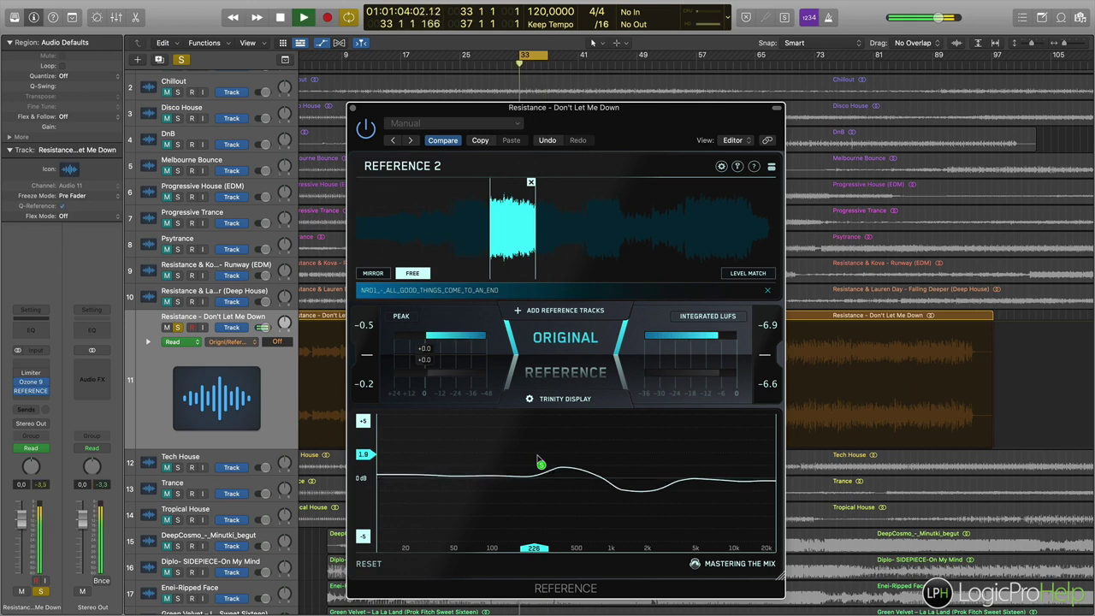
left_click(546, 344)
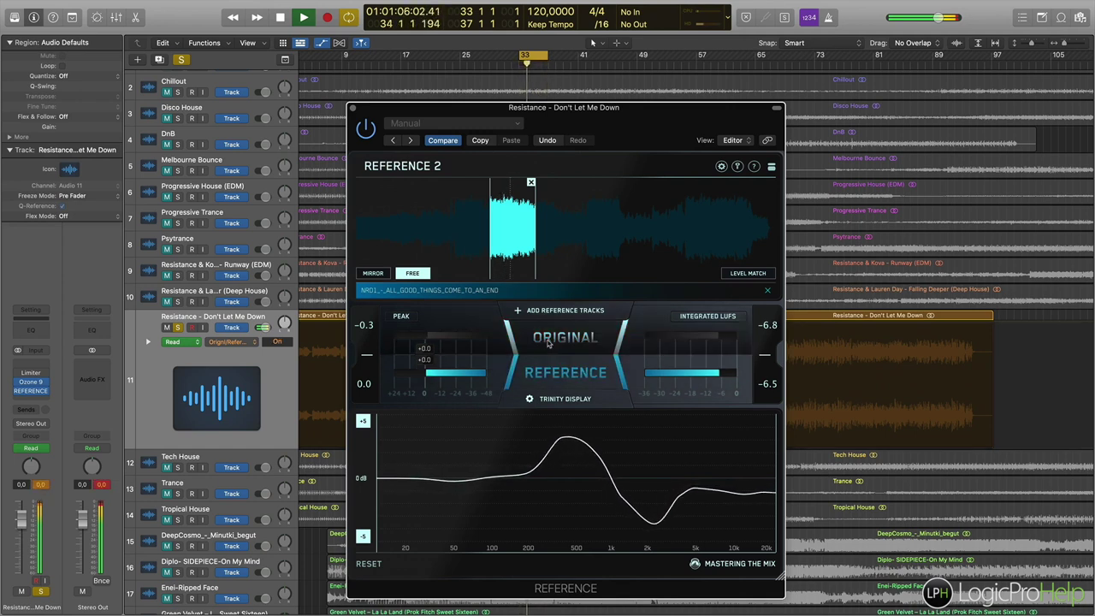
left_click(549, 342)
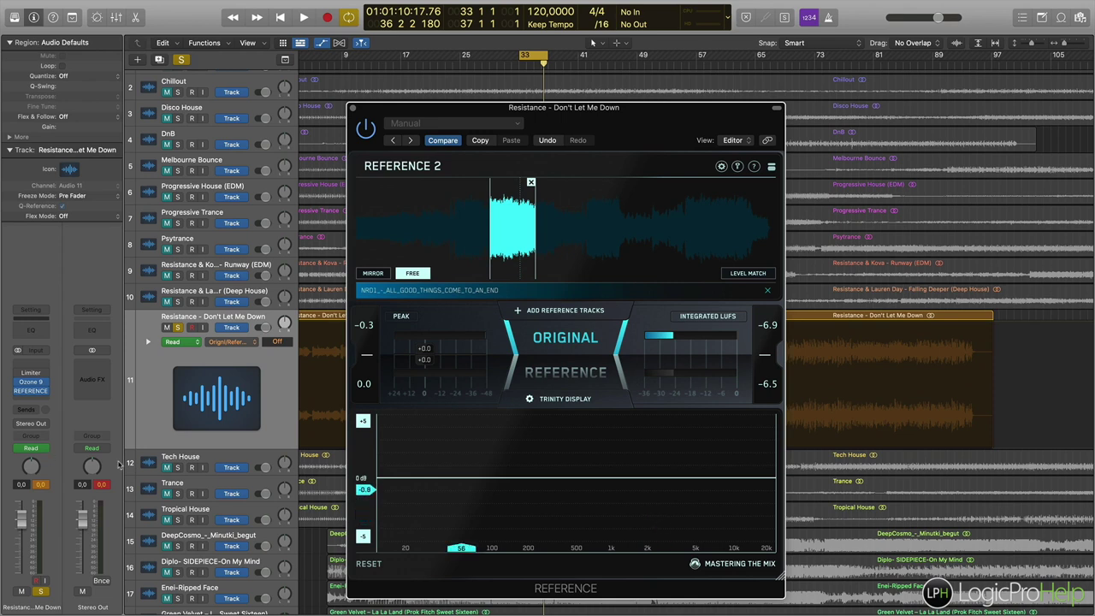
Reopen Ozone 9 and arrange its window beside the REFERENCE window so the level display stays in view.
left_click_drag(533, 115, 680, 101)
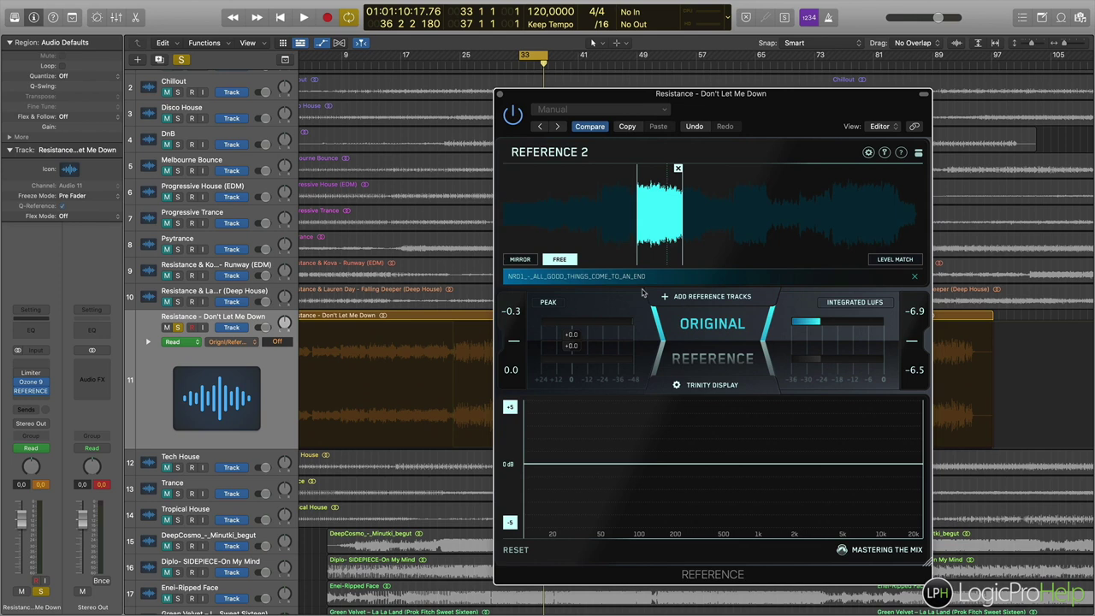
left_click(34, 384)
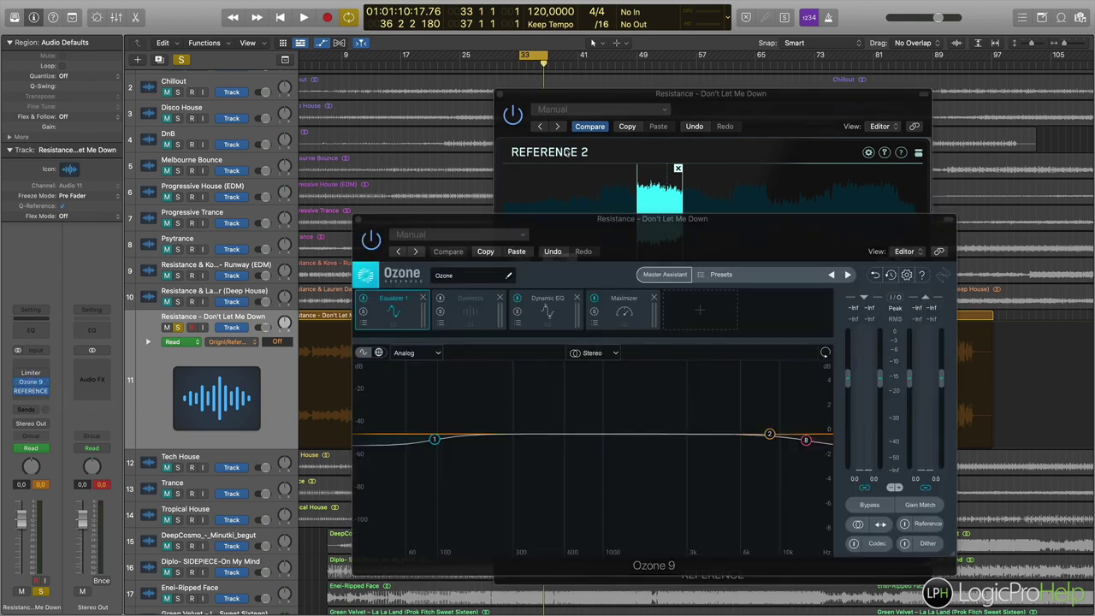
left_click_drag(597, 220, 380, 184)
left_click_drag(630, 100, 723, 90)
left_click_drag(490, 193, 420, 182)
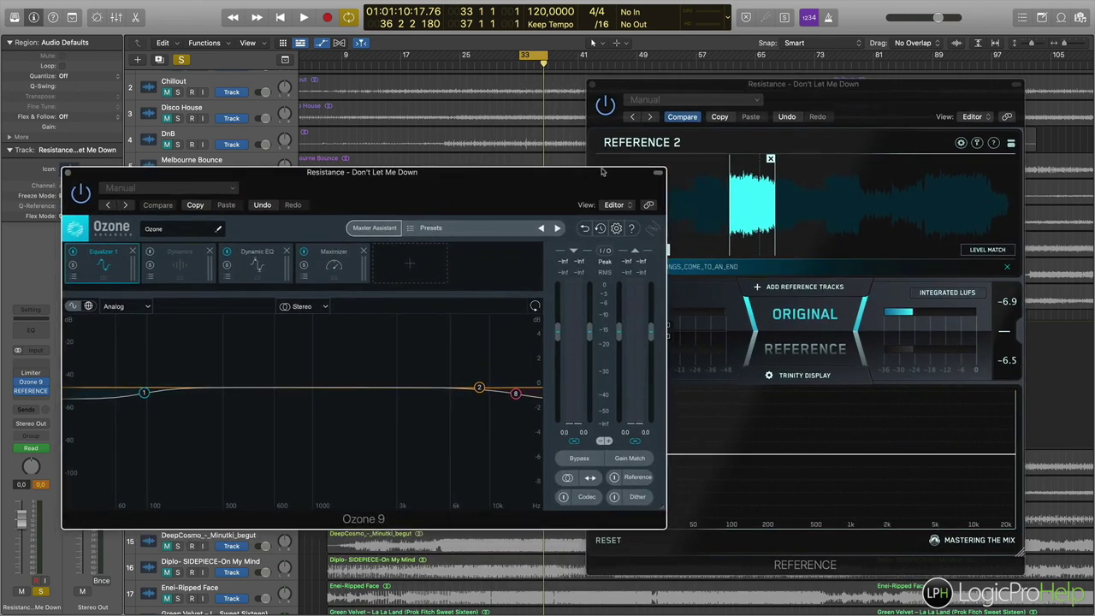
left_click_drag(661, 94, 722, 90)
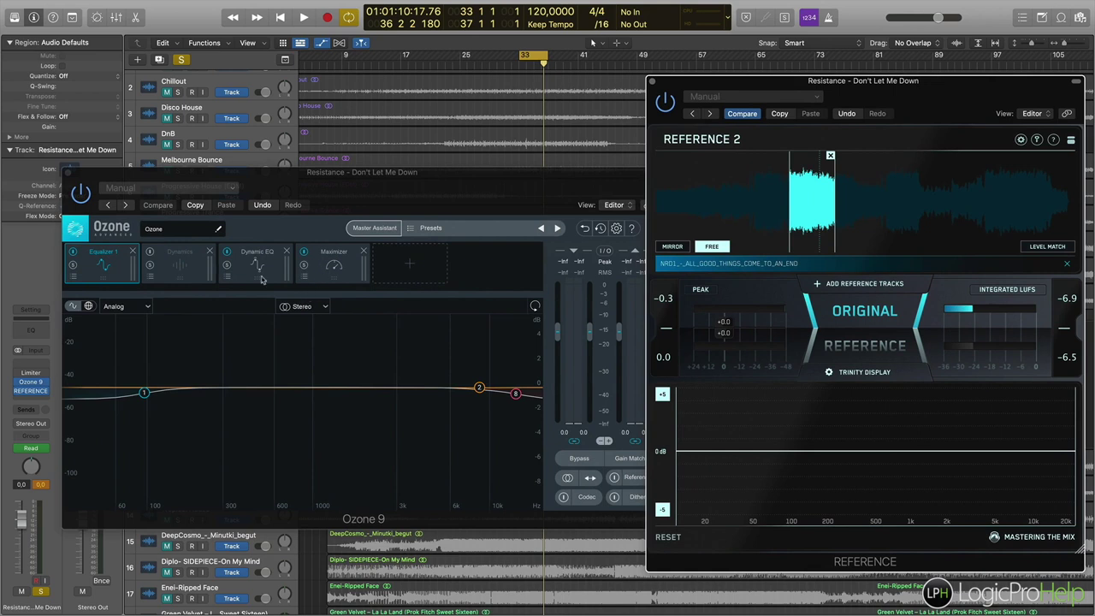
Try a Vintage EQ module before the Maximizer, with its mid frequency at 2k and a 2.9 dB high-mid boost at 2k.
left_click(409, 264)
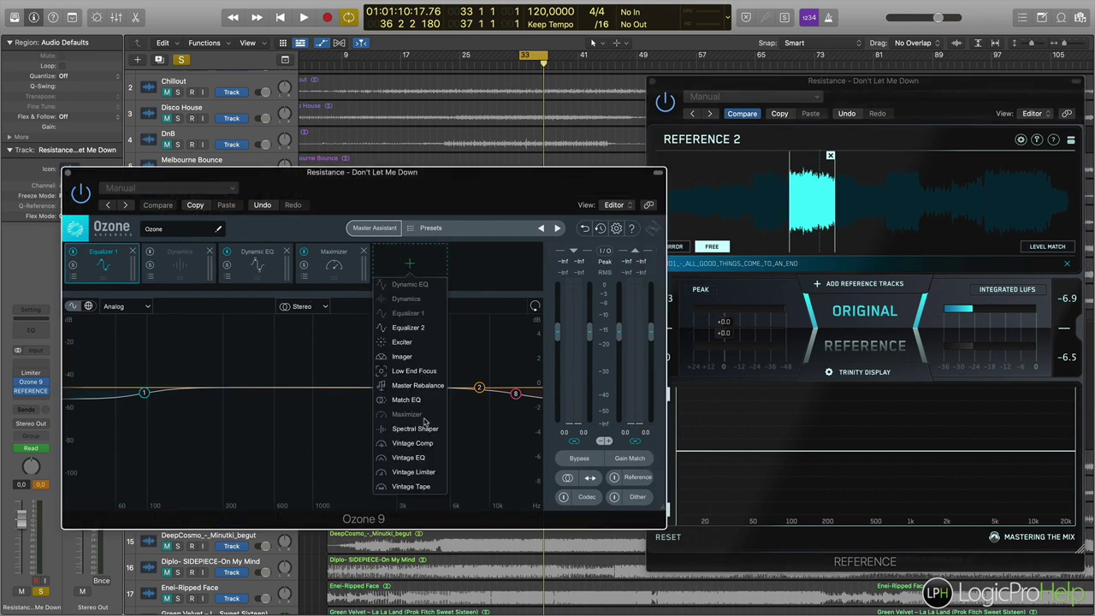
left_click(420, 458)
left_click_drag(411, 265, 333, 268)
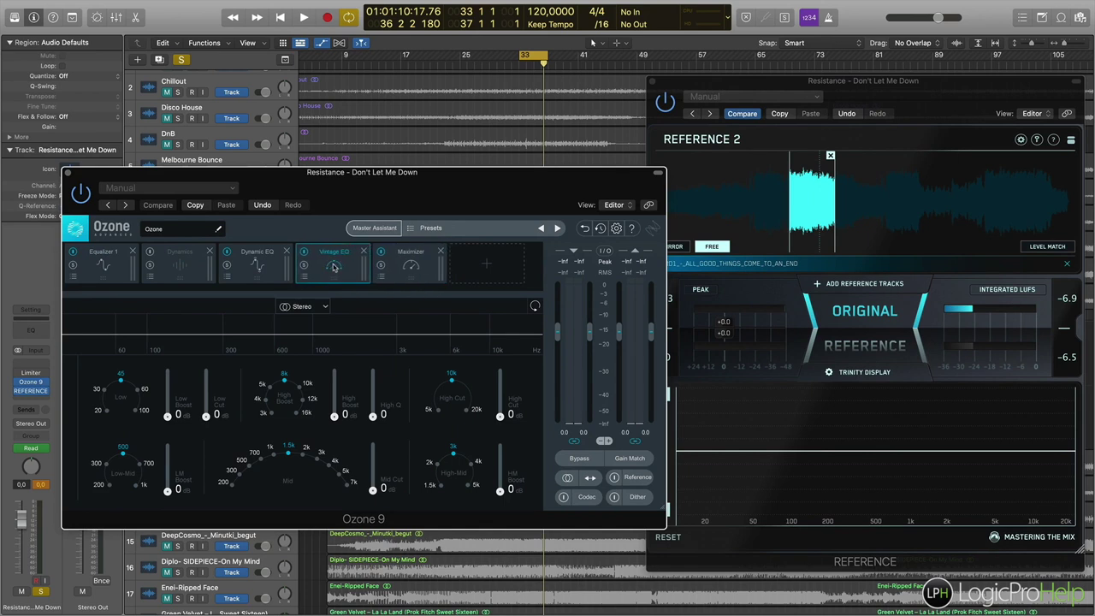
left_click(305, 462)
left_click_drag(376, 484, 374, 491)
left_click_drag(498, 490, 501, 476)
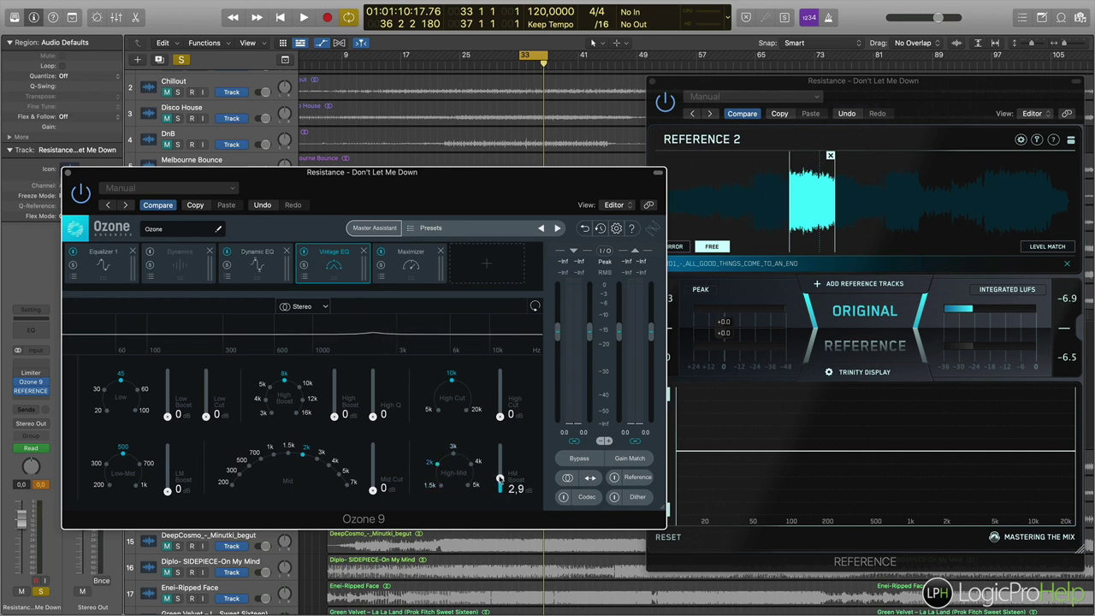
Play the song while comparing the Vintage EQ bypassed and active, and remove that module from Ozone.
key("space")
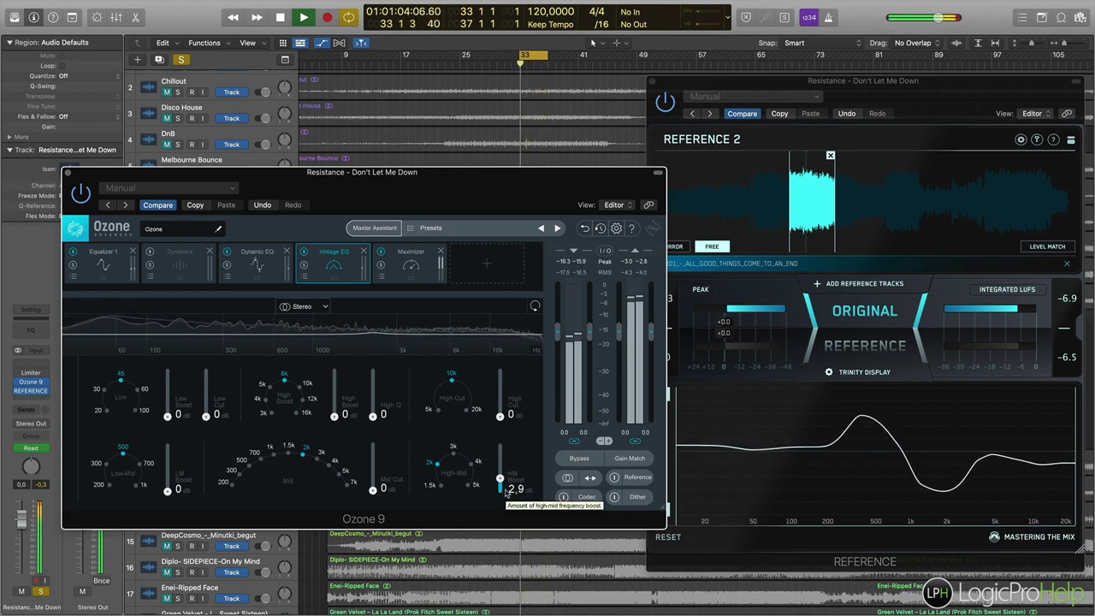
left_click(305, 253)
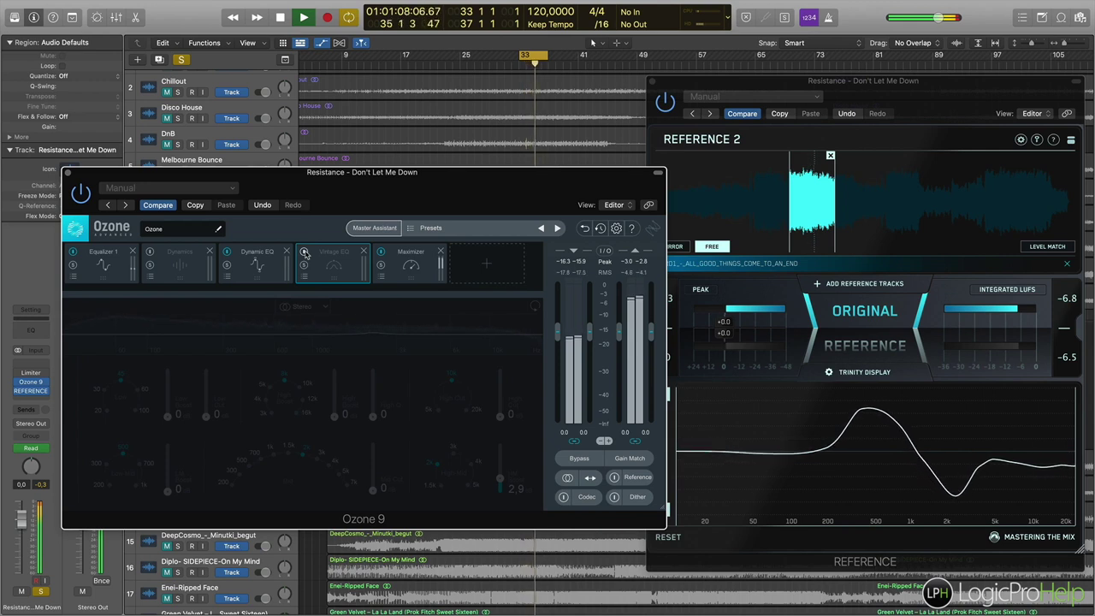
left_click(304, 253)
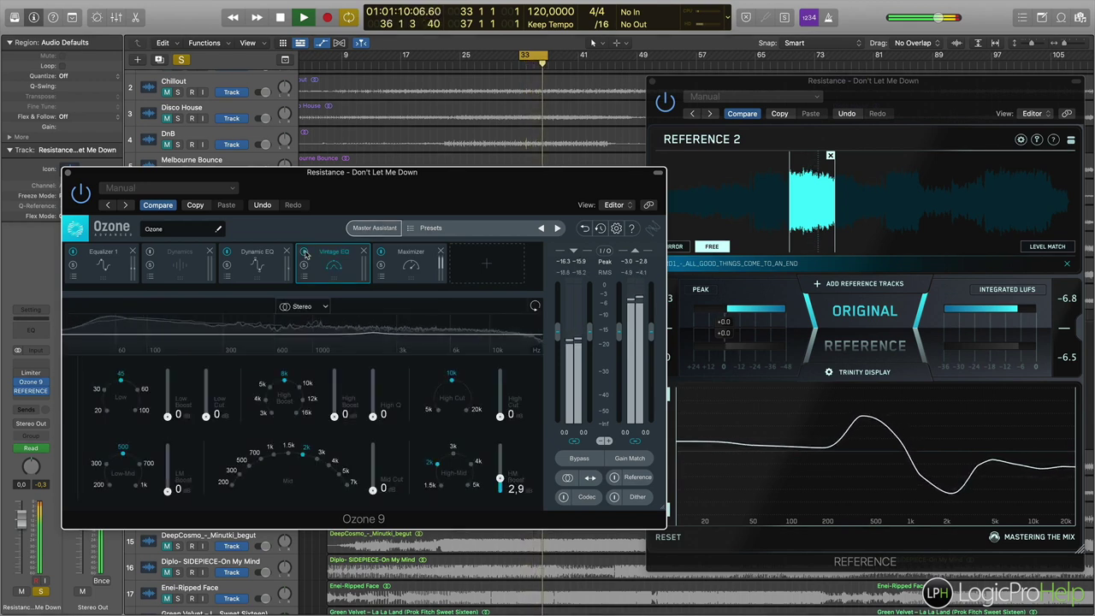
key("space")
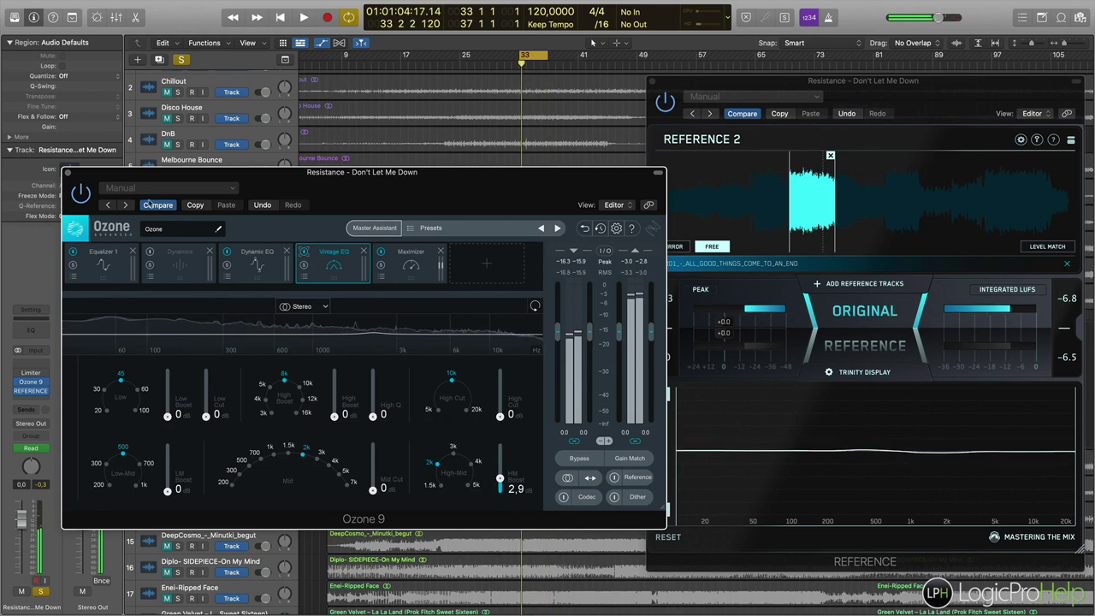
left_click(364, 252)
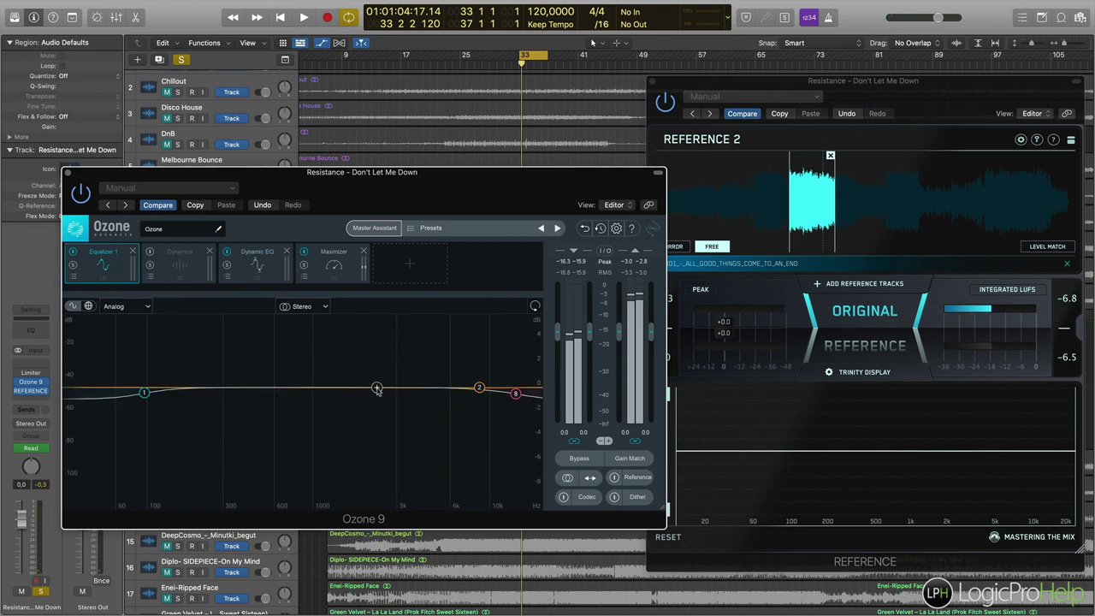
Add two bands in Equalizer 1 while auditioning: a 3.0 dB boost at 2124 Hz and a 2.7 dB cut at 449 Hz.
left_click_drag(377, 390, 323, 357)
key("space")
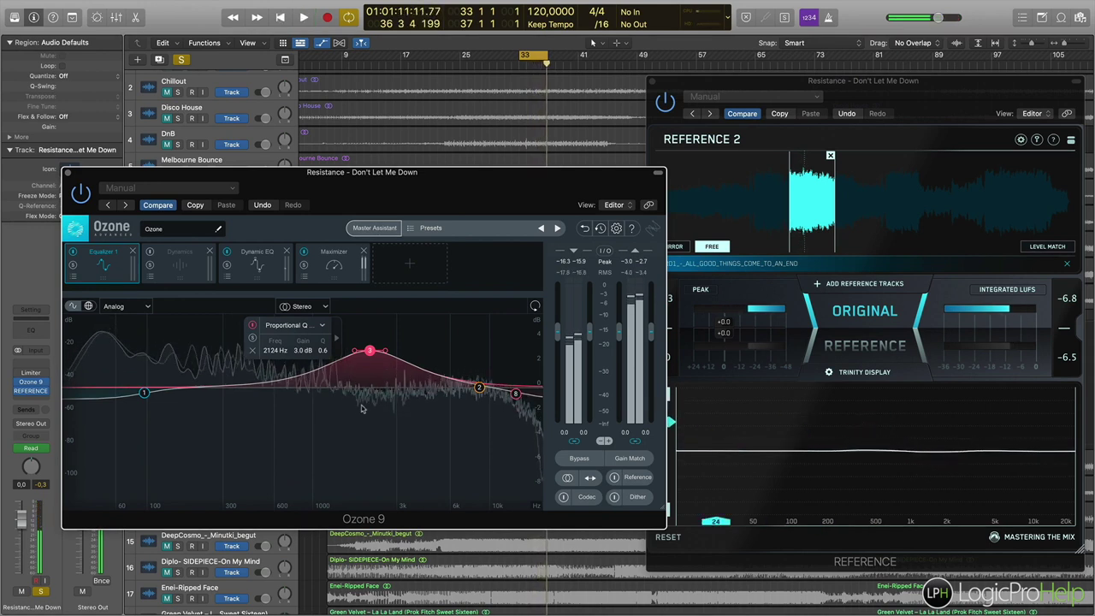
left_click_drag(247, 389, 249, 399)
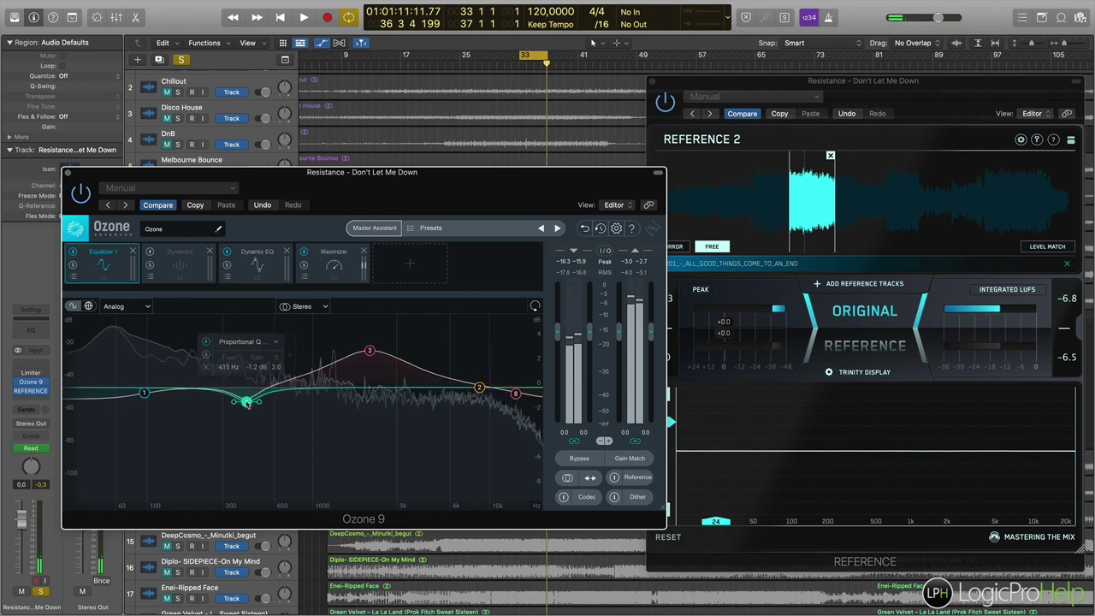
left_click_drag(276, 380, 276, 395)
key("space")
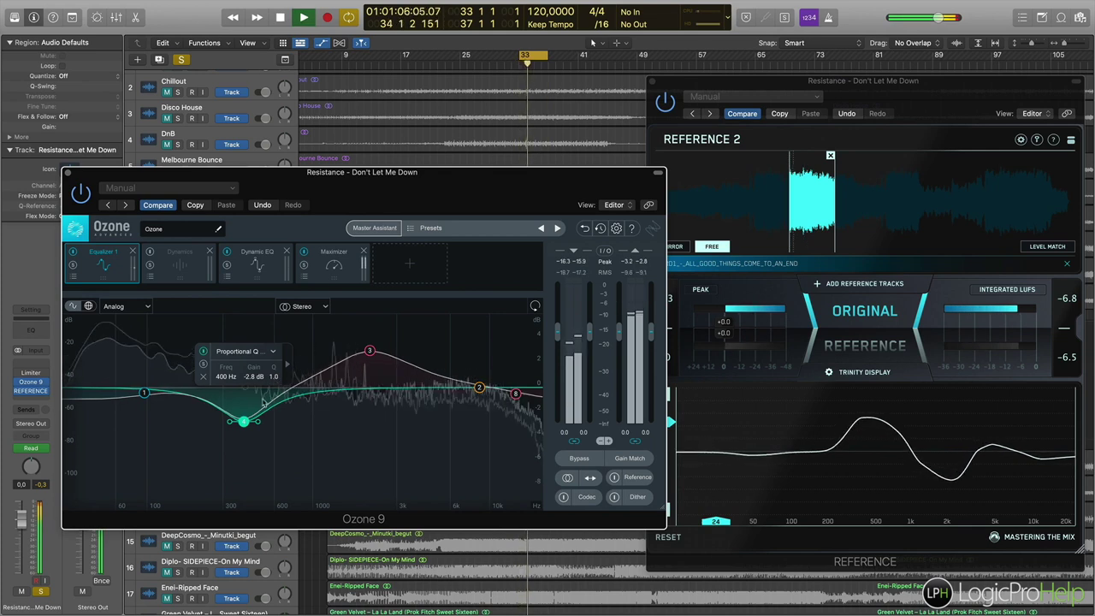
left_click_drag(245, 423, 255, 426)
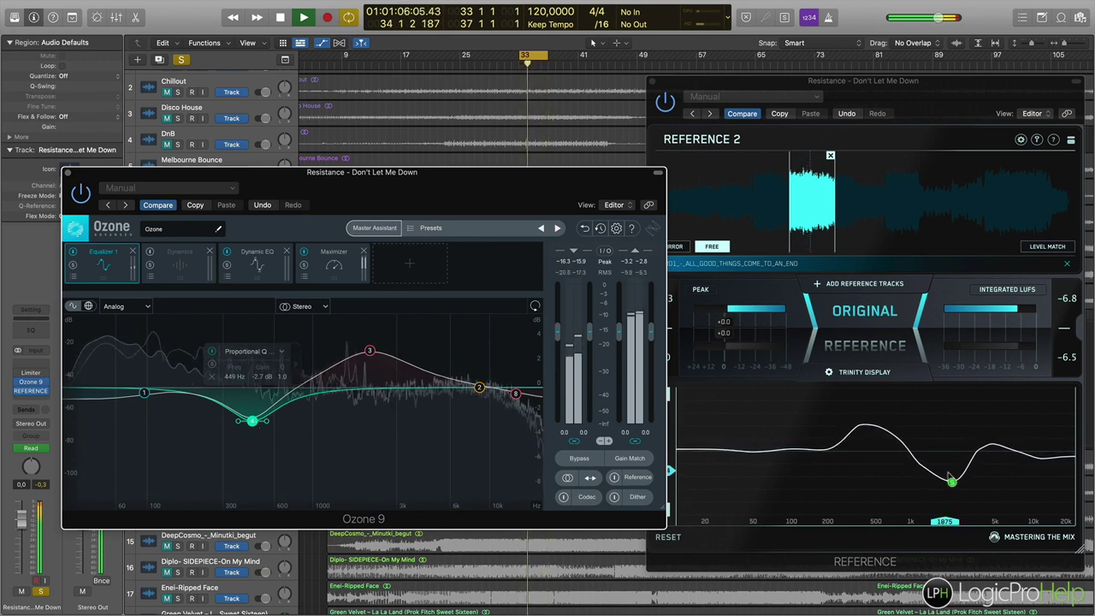
Move Ozone clear of REFERENCE and compare Equalizer 1 bypassed and active, easing band 4 to -2.1 dB with Q 0.5.
left_click_drag(510, 184, 474, 177)
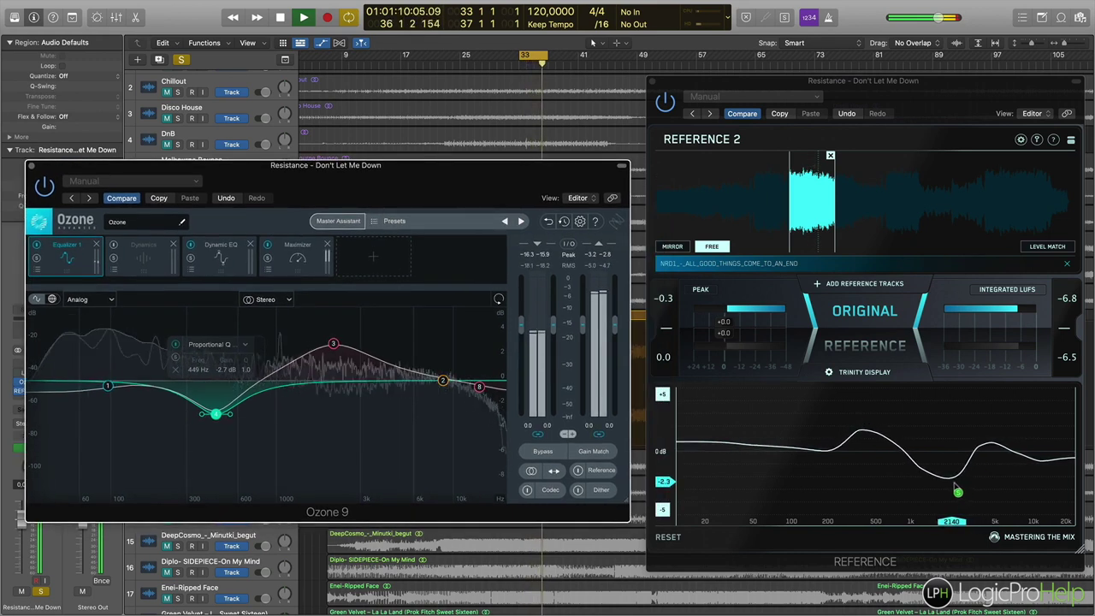
left_click(37, 246)
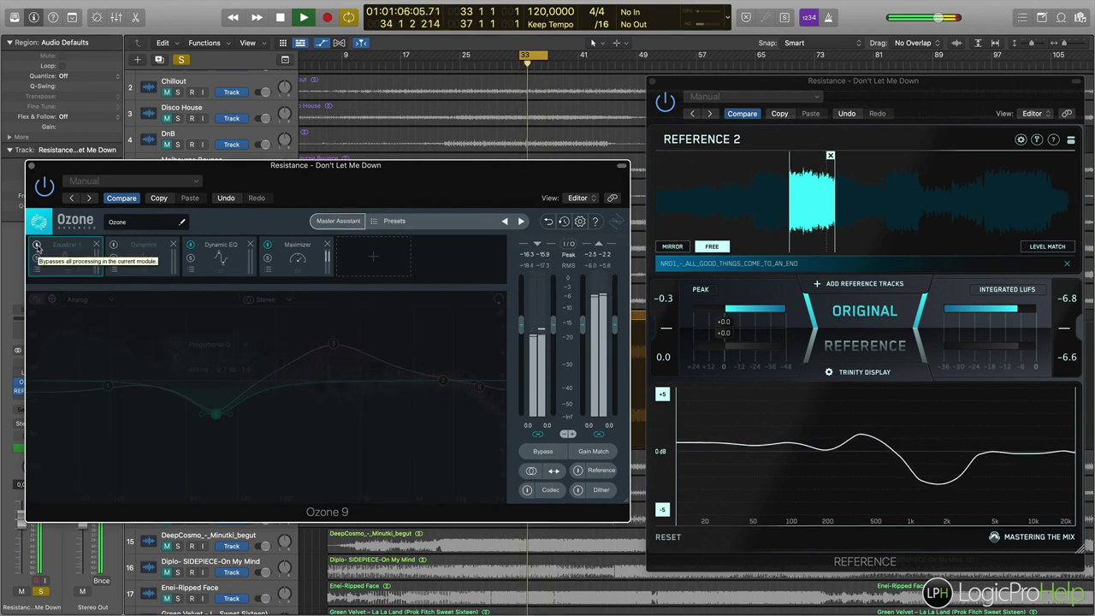
left_click(37, 246)
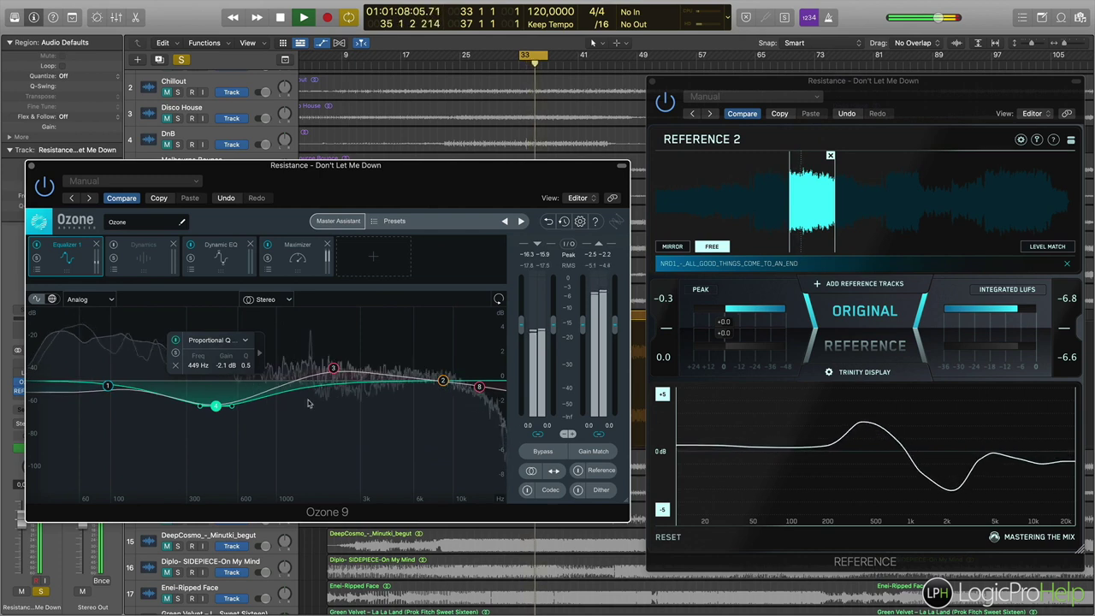
left_click(36, 246)
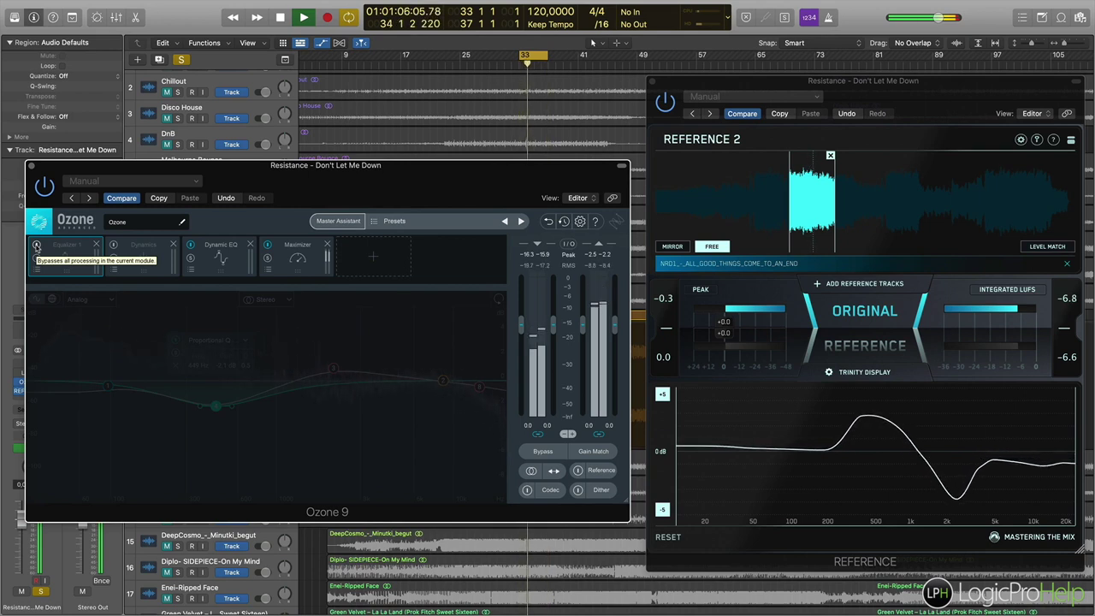
left_click(36, 245)
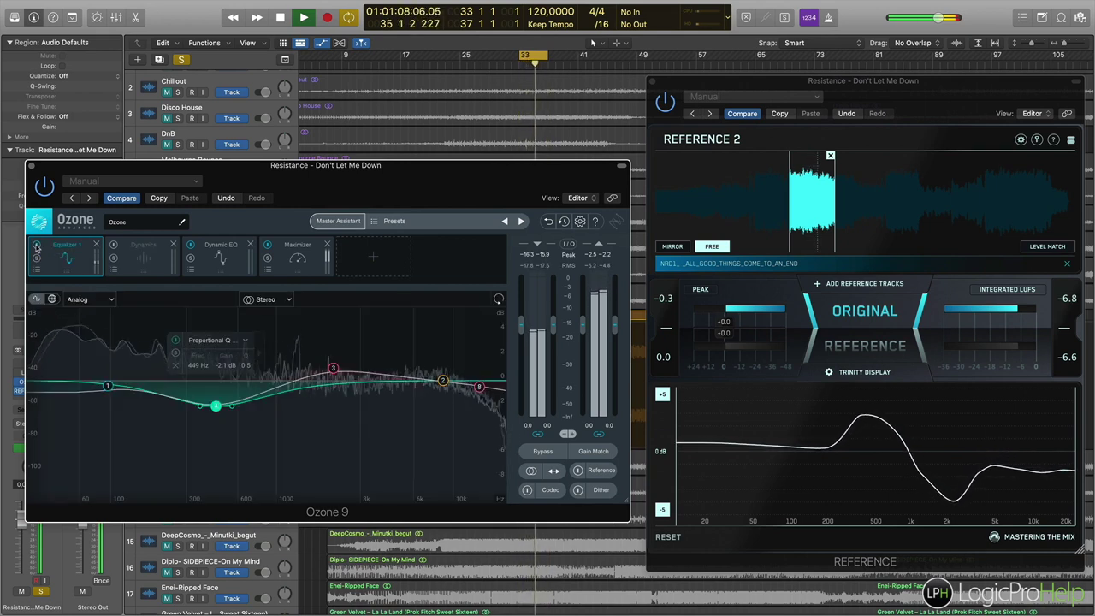
Switch to Reference and shorten the loop on the reference waveform by moving its end earlier, restarting playback.
left_click(823, 360)
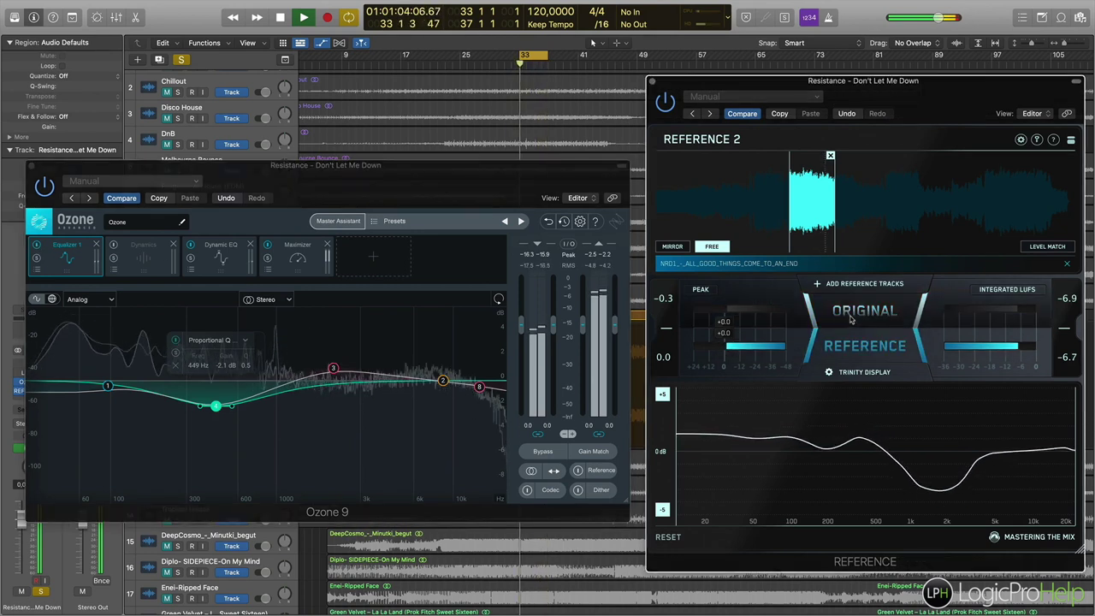
key("space")
left_click_drag(836, 189, 816, 191)
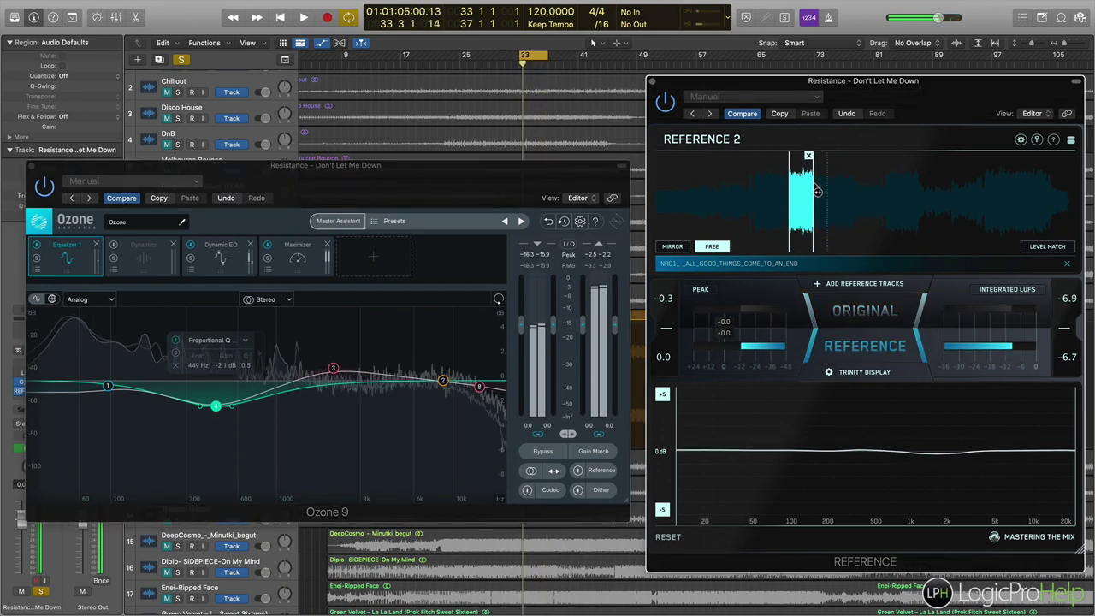
key("space")
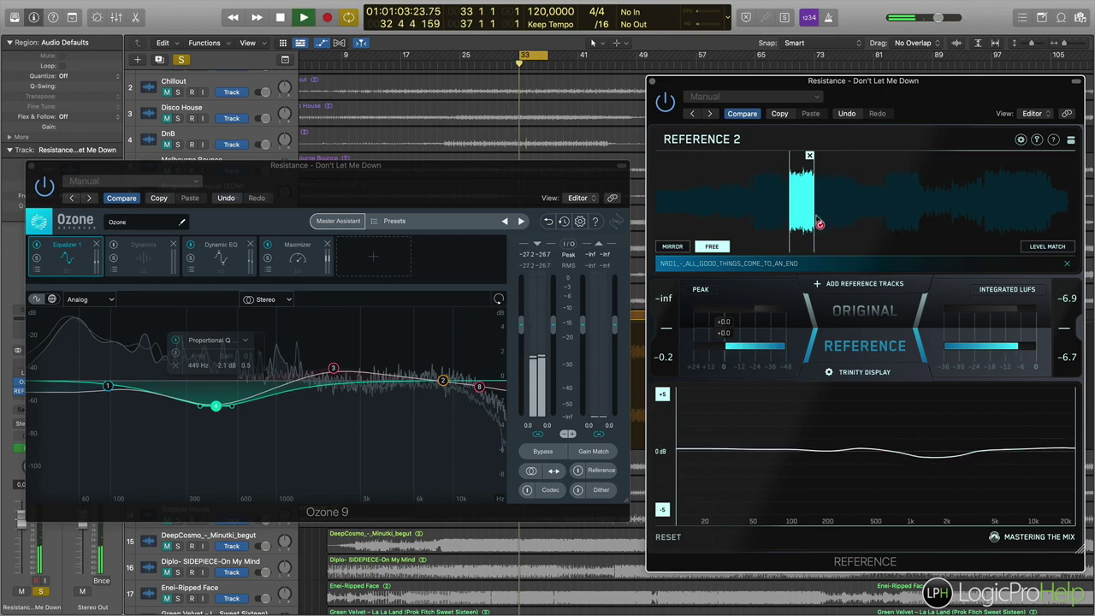
Compare the song with the commercial track on the level line by alternating Original and Reference, ending on Original.
left_click(865, 310)
left_click(865, 311)
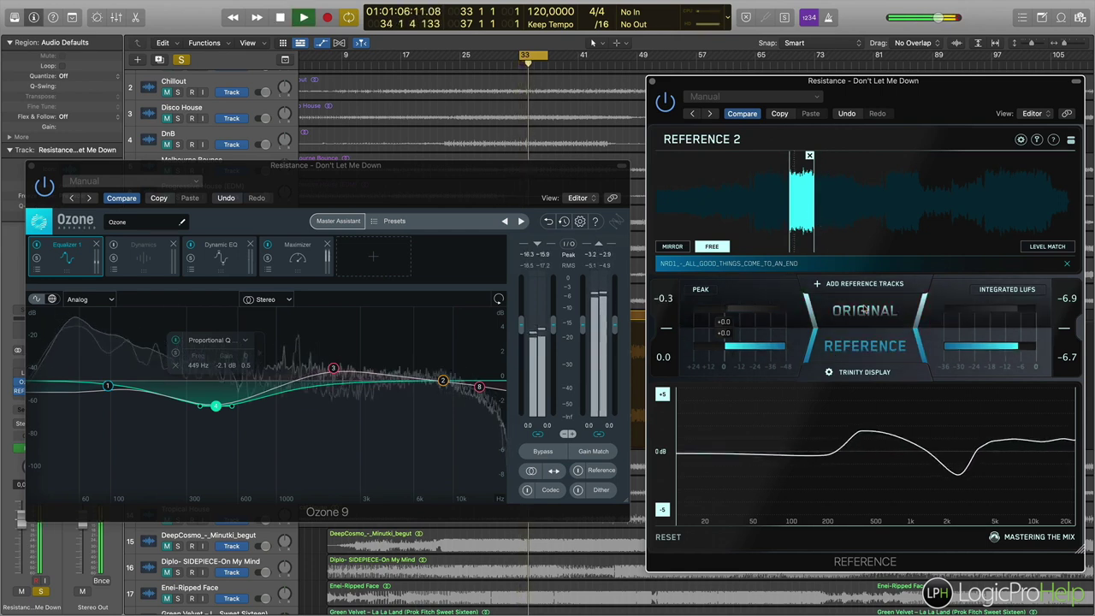
left_click(865, 311)
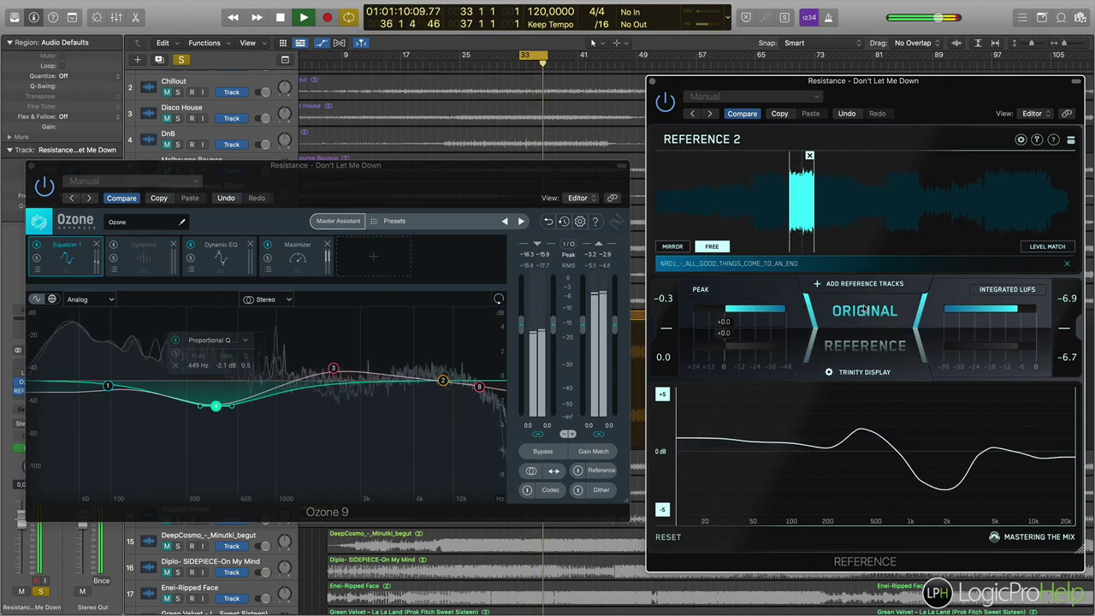
left_click(865, 310)
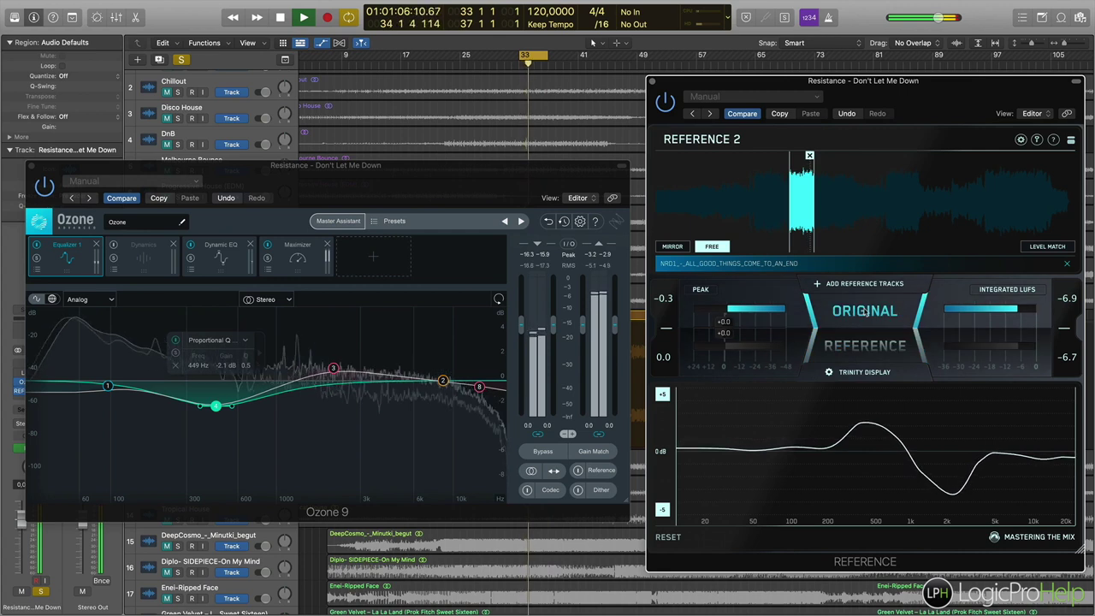
left_click(866, 313)
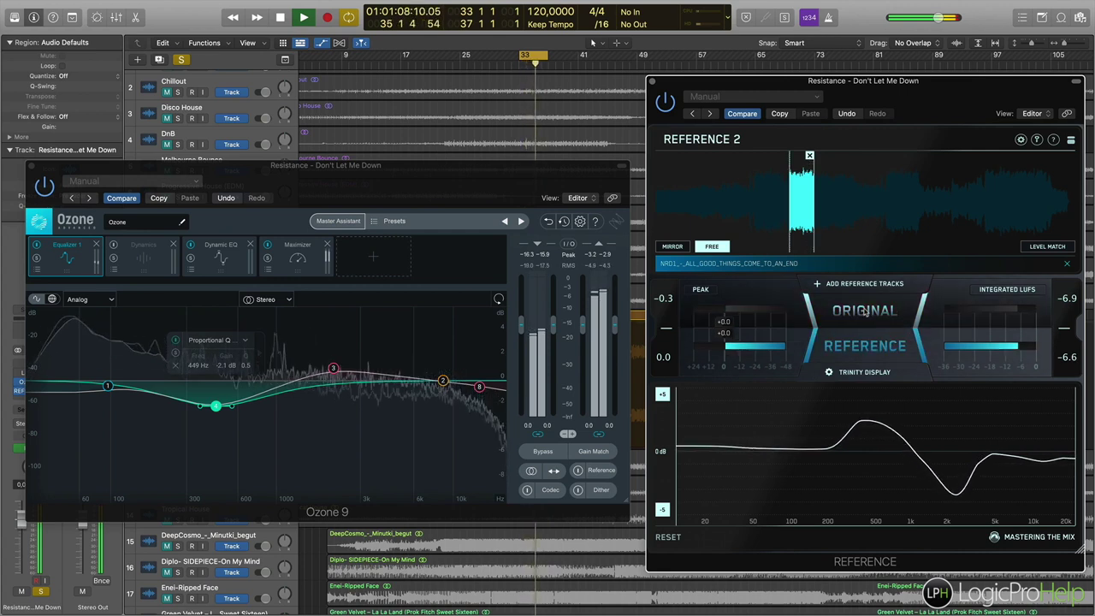
left_click(865, 312)
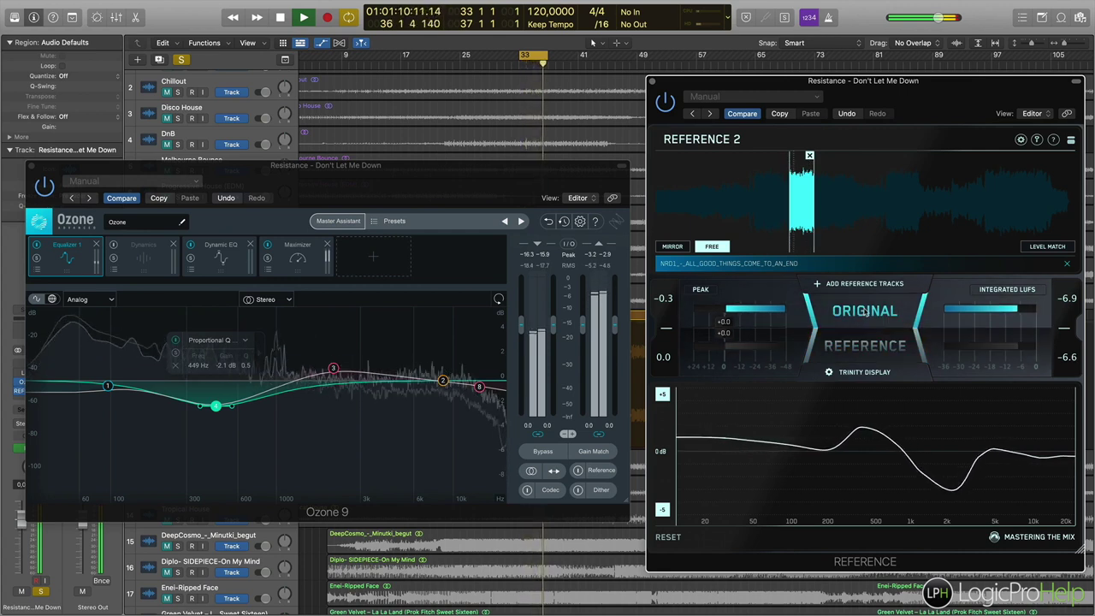
Try a 2.0 dB boost on Equalizer 1's 2124 Hz band, comparing it with the reference and with the equalizer bypassed.
left_click_drag(333, 369, 340, 362)
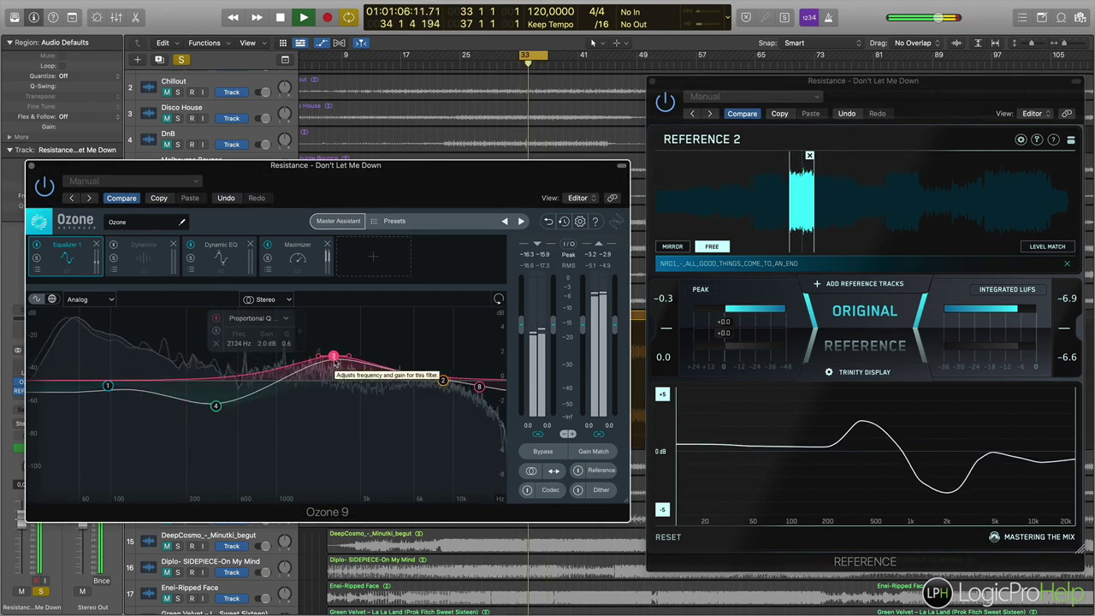
left_click(855, 315)
left_click(856, 314)
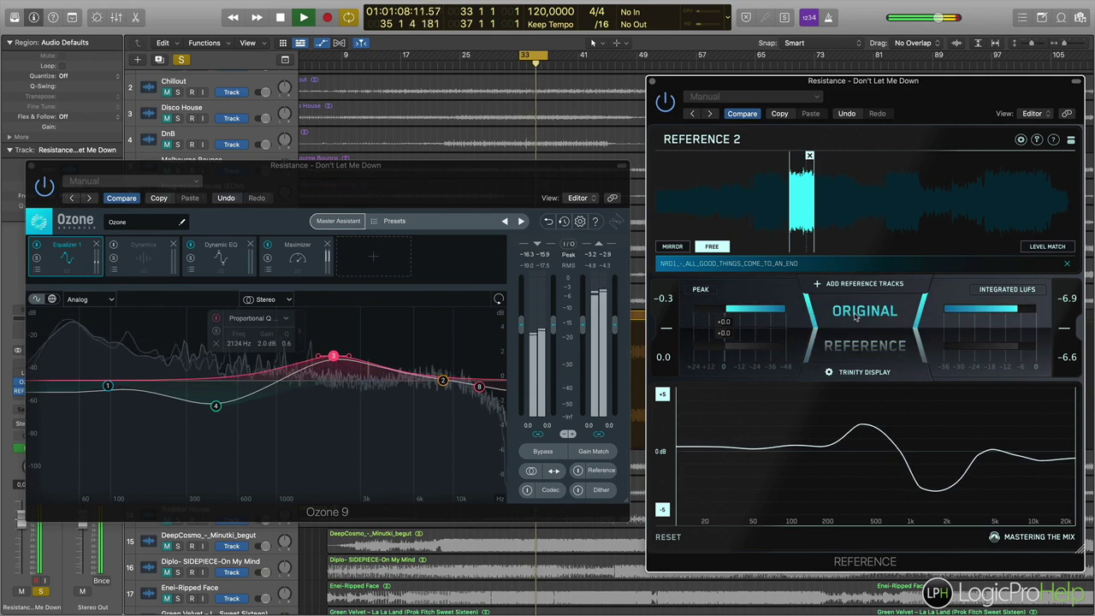
left_click(36, 245)
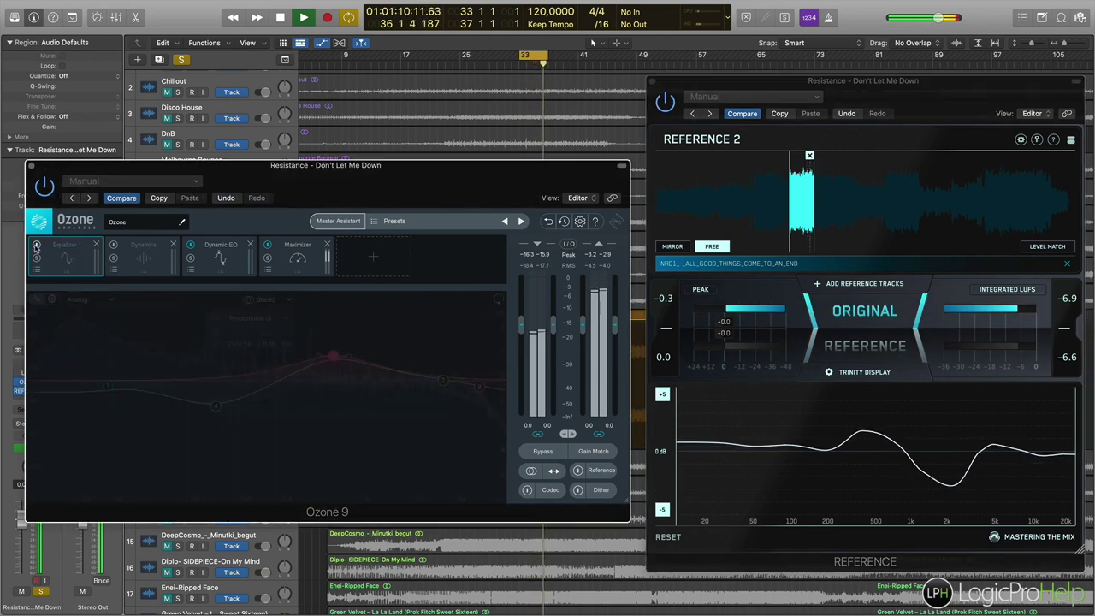
left_click(852, 319)
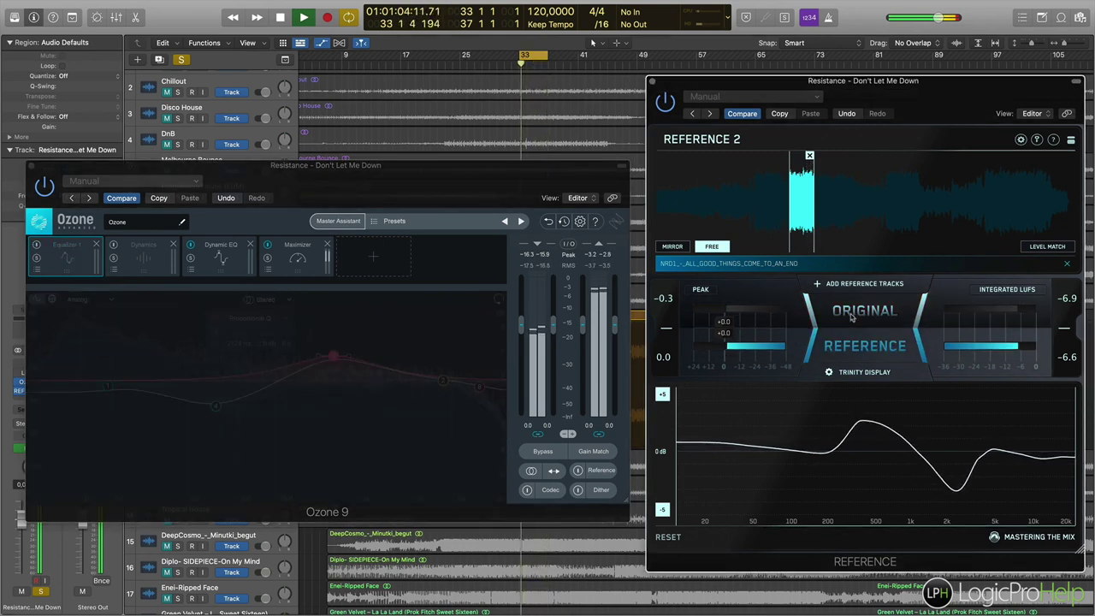
left_click(852, 318)
left_click(36, 247)
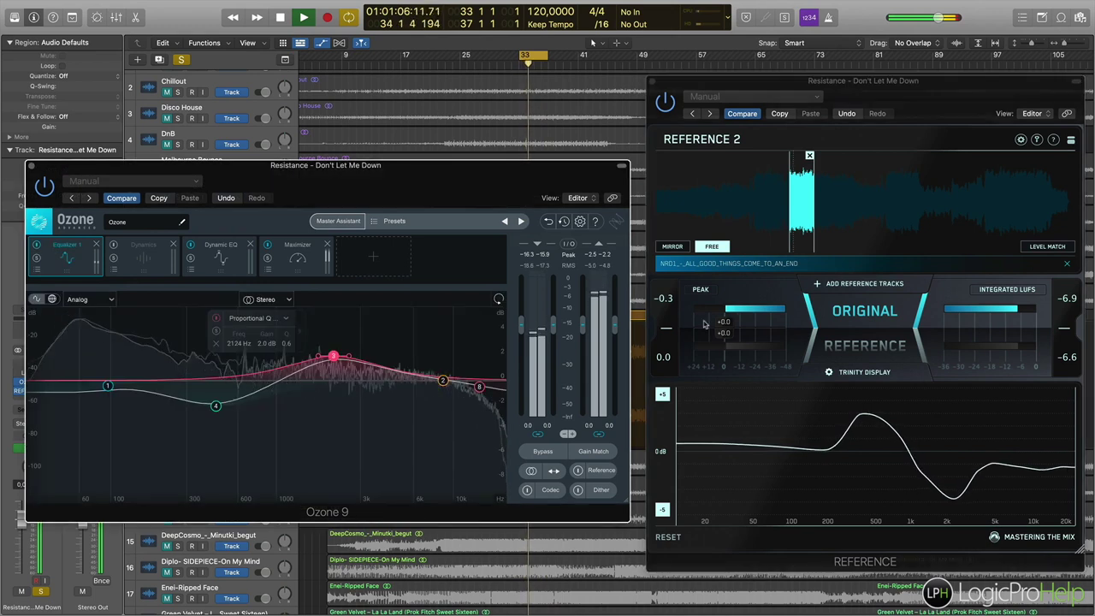
Lower Equalizer 1's band 3 to 0.2 dB at 2094 Hz and shift band 4 to 440 Hz, leaving REFERENCE on Original.
left_click_drag(330, 363, 334, 382)
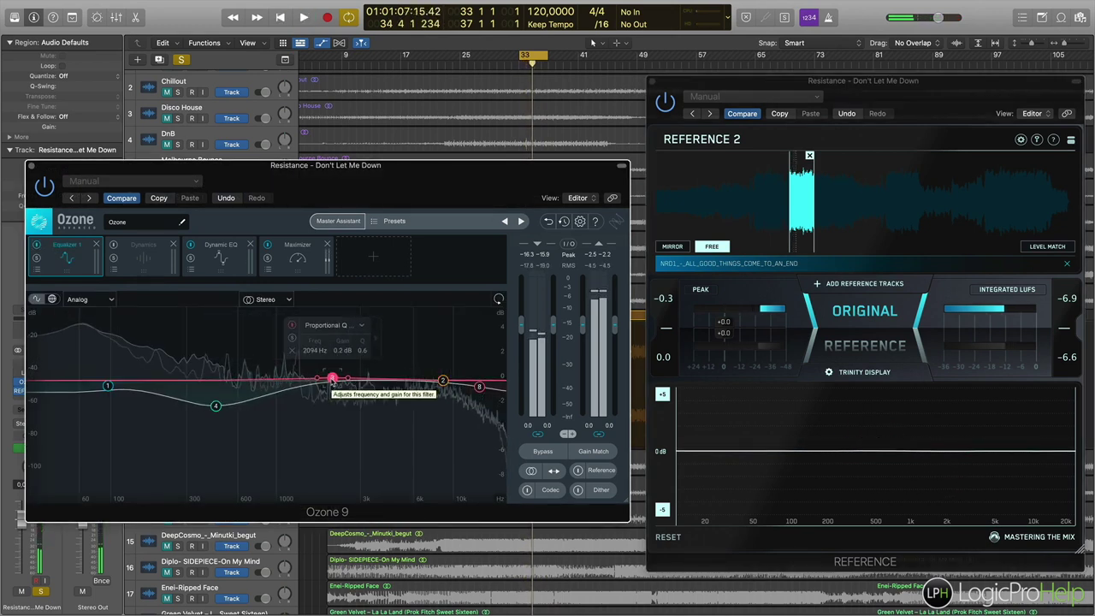
left_click(215, 406)
left_click_drag(216, 409, 217, 409)
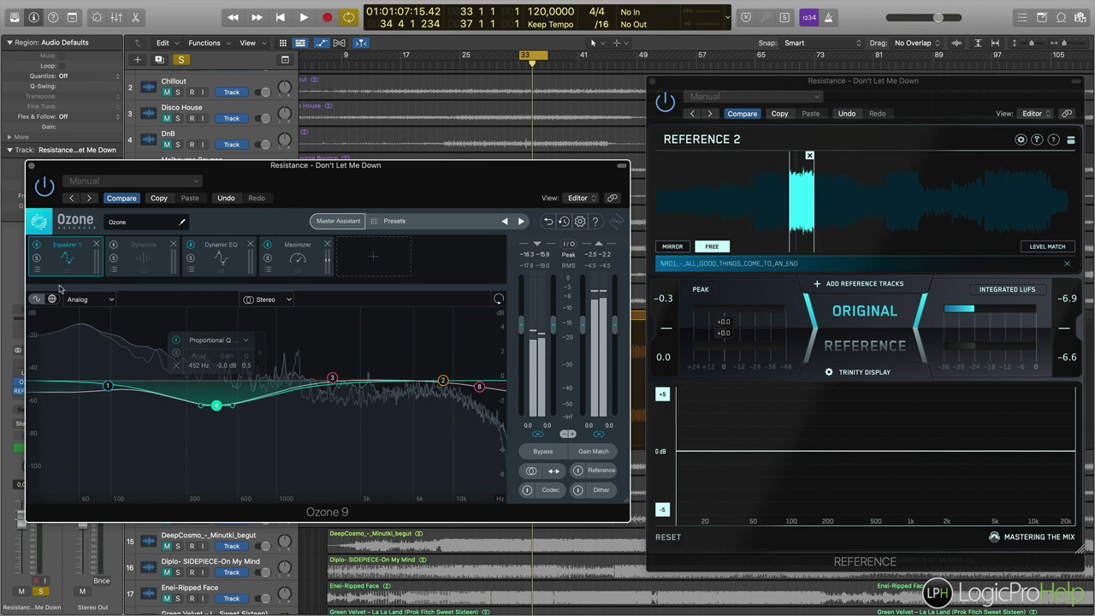
left_click_drag(217, 407, 215, 407)
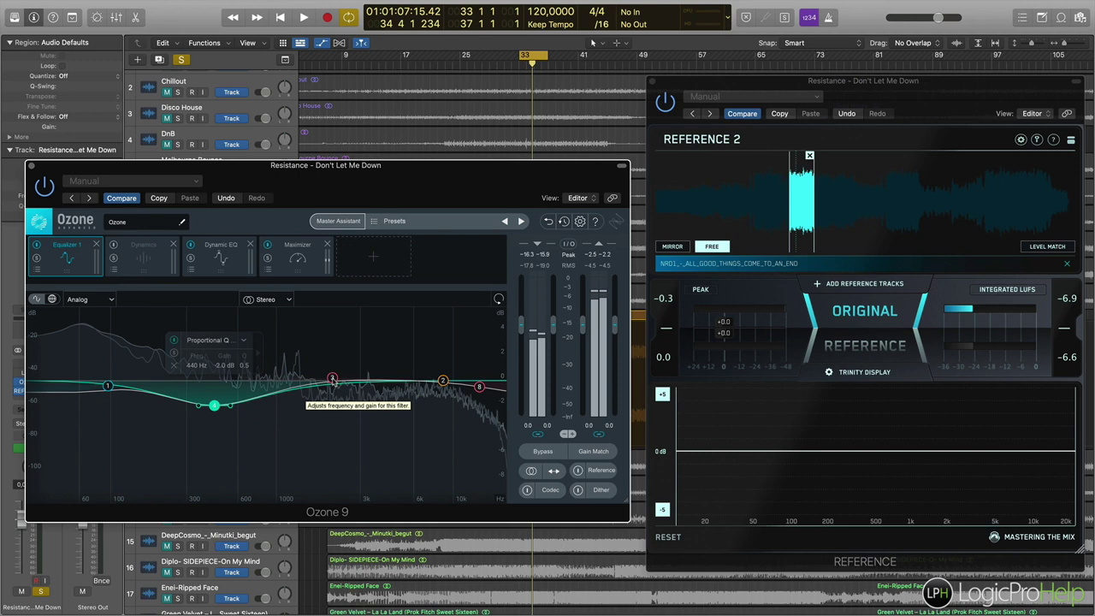
left_click(866, 323)
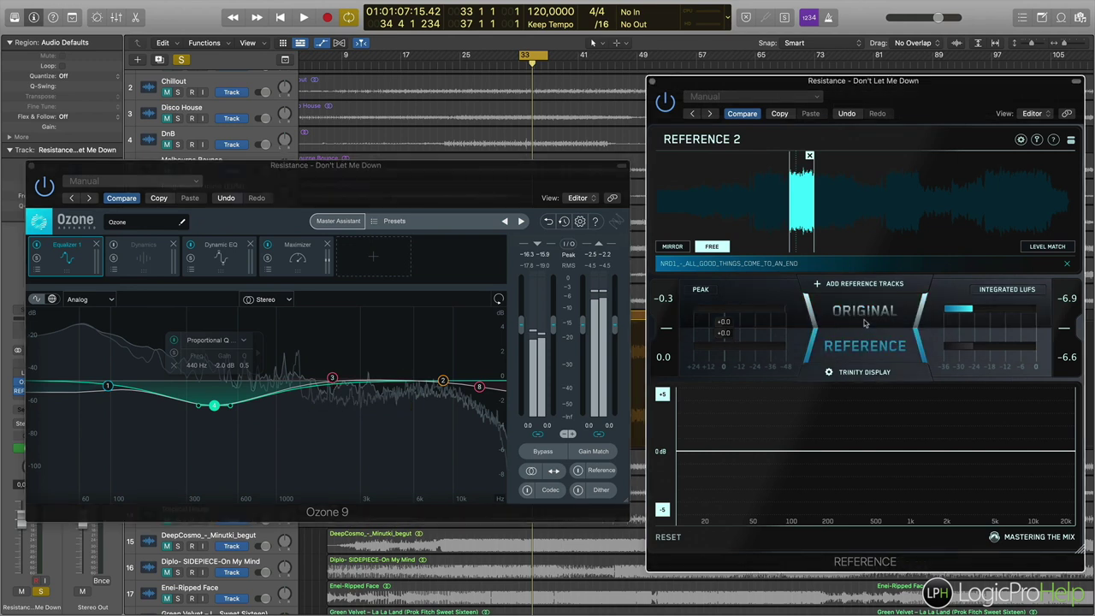
left_click(865, 323)
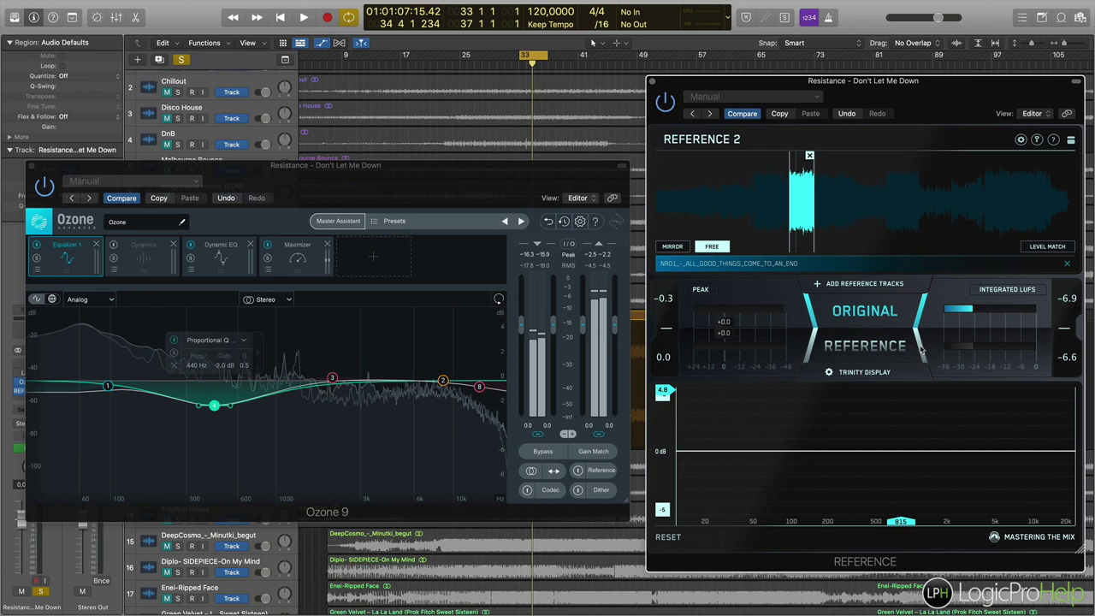
Play the loop and compare the master with Ozone's Equalizer 1 bypassed and enabled, leaving it enabled.
mouse_move(868, 84)
left_mouse_down()
mouse_move(833, 79)
mouse_move(860, 81)
left_mouse_up()
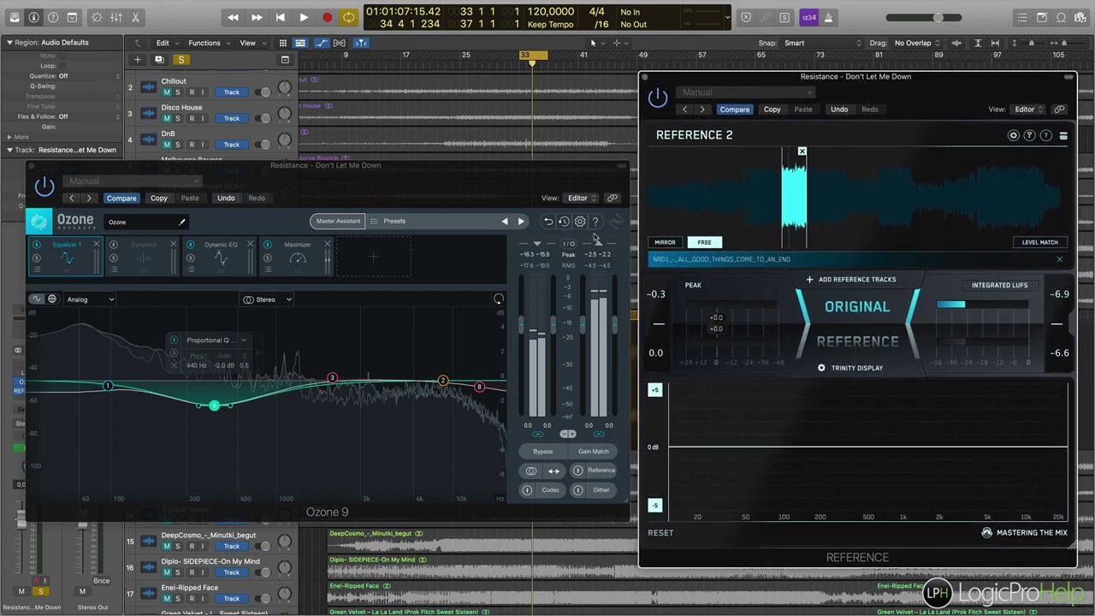
left_click_drag(381, 170, 378, 166)
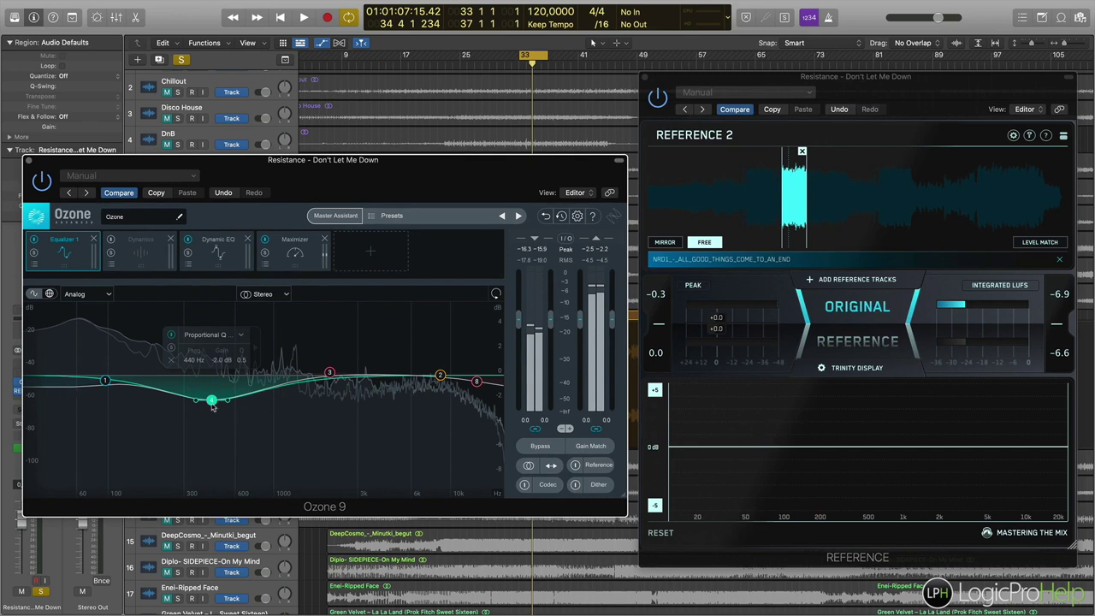
key("space")
left_click(34, 240)
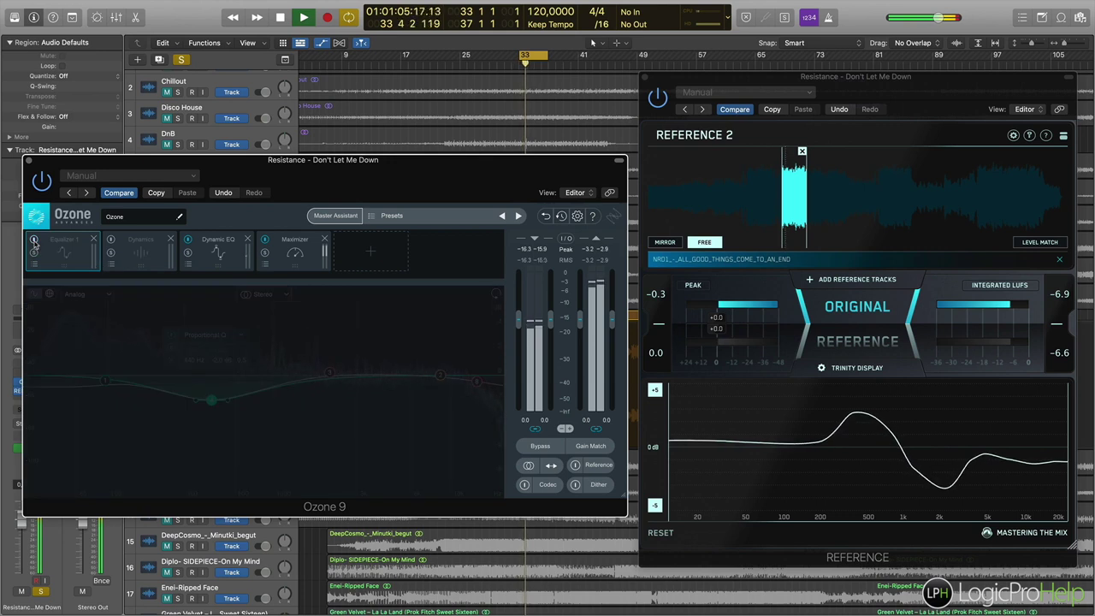
left_click(34, 240)
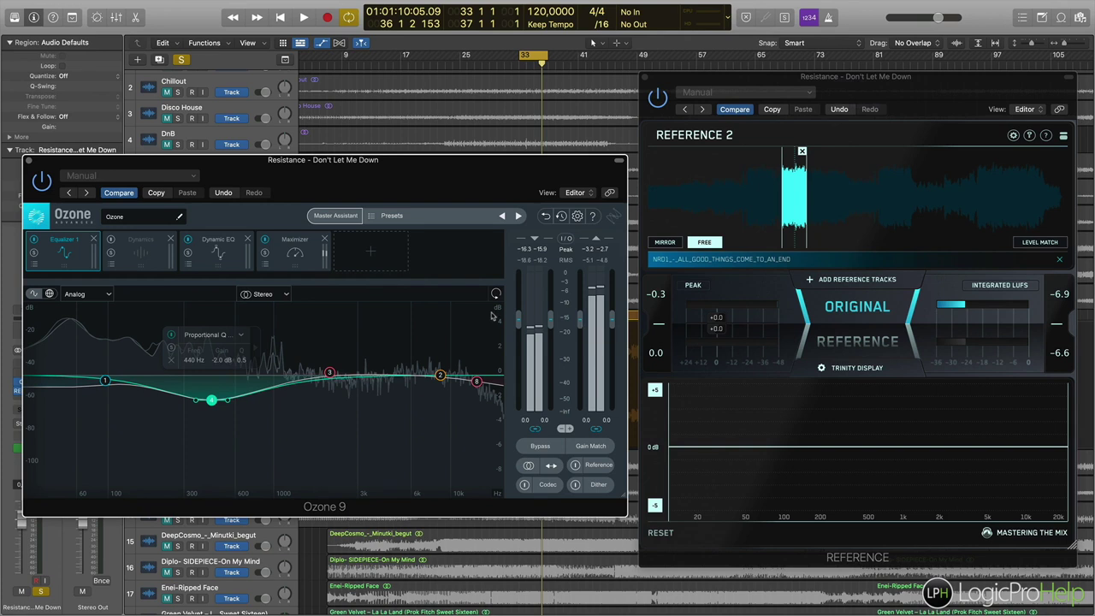
Audition Ozone's Maximizer with a 0.0 dB ceiling and True Peak off, and return it to -0.3 dB with True Peak on.
left_click(289, 263)
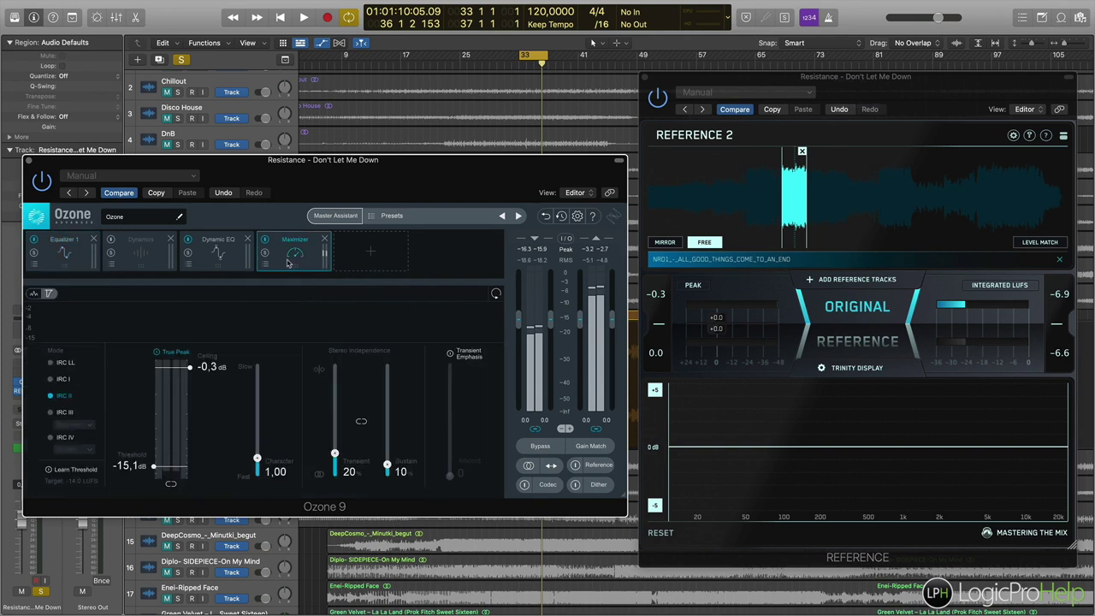
left_click_drag(211, 373, 198, 283)
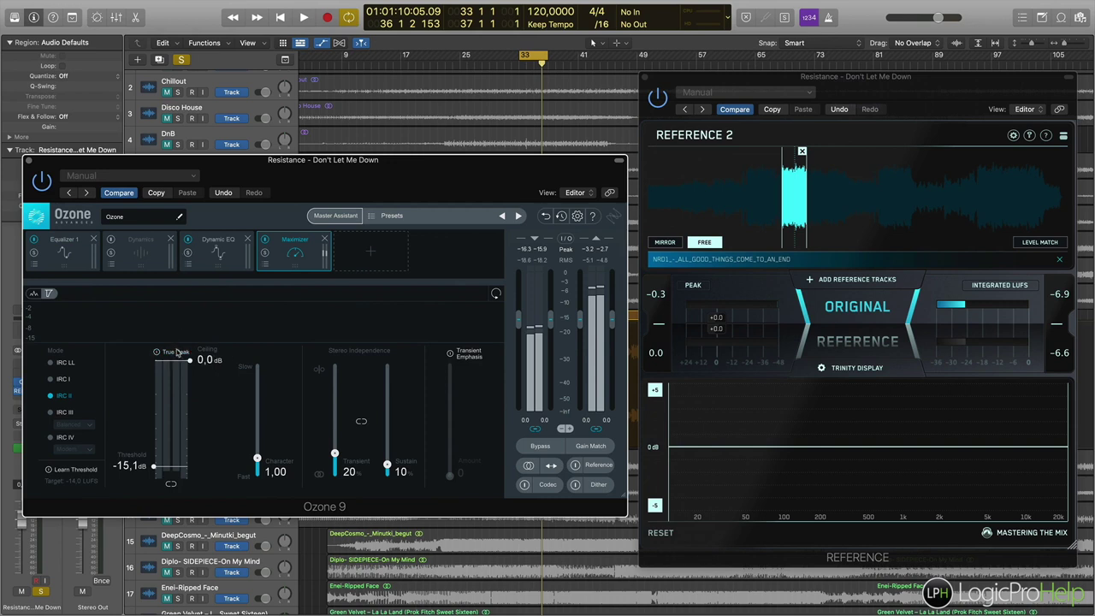
key("space")
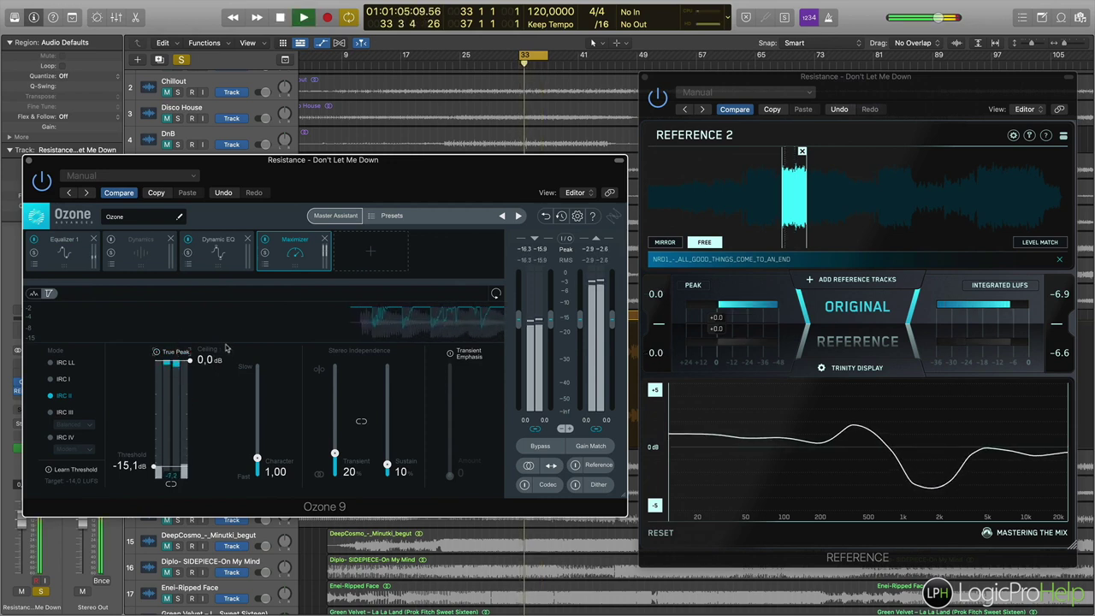
key("space")
left_click_drag(214, 366, 215, 369)
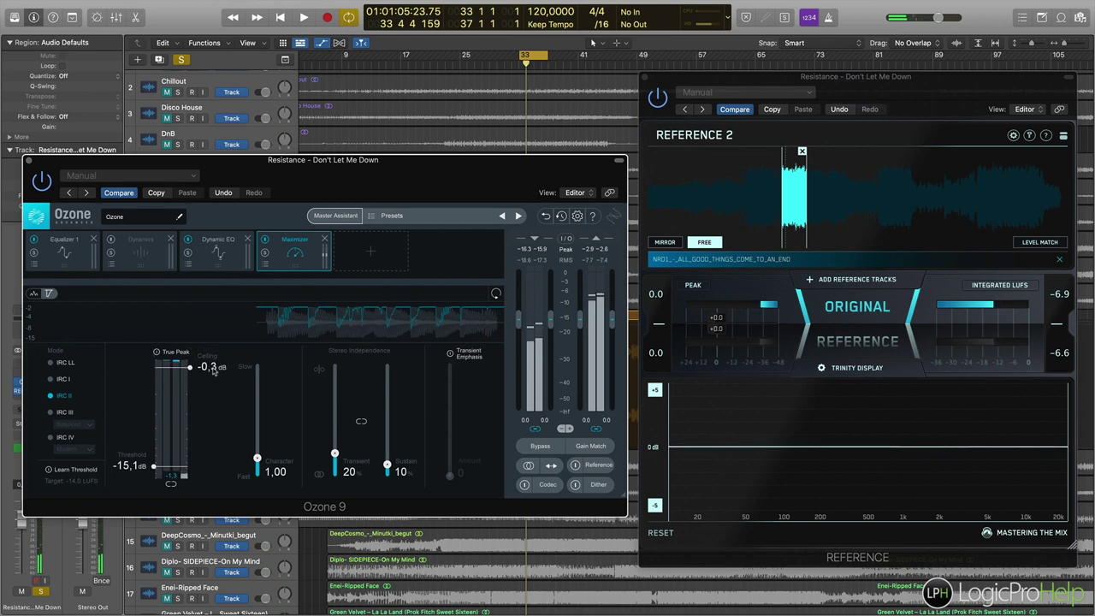
left_click(176, 353)
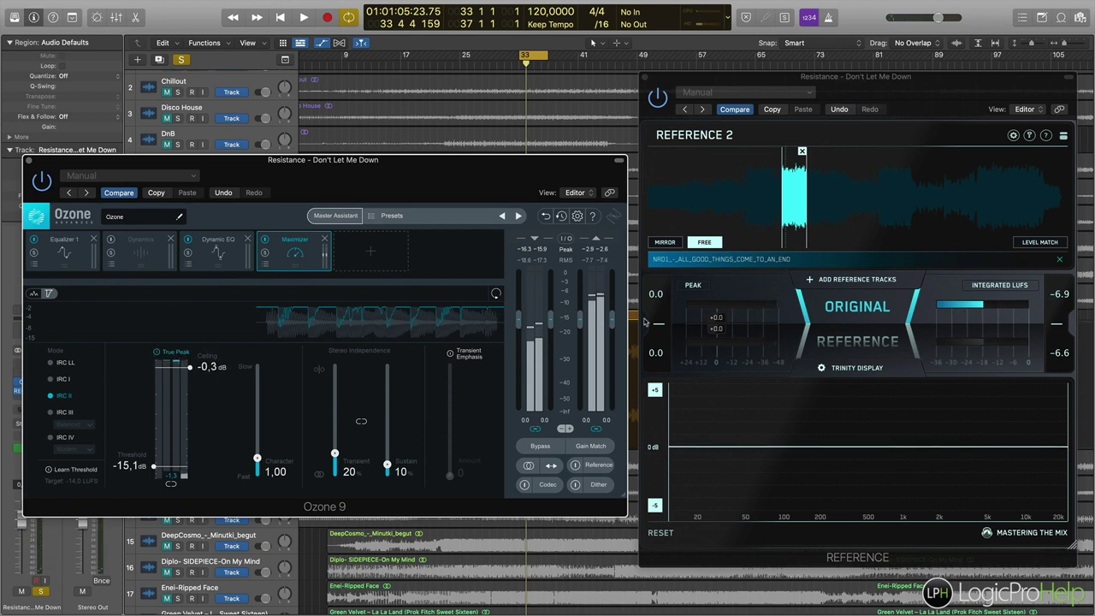
mouse_move(210, 370)
left_mouse_down()
mouse_move(213, 330)
mouse_move(219, 369)
left_mouse_up()
Close the Ozone window and insert a stereo MultiMeter after REFERENCE on the "Resistance - Don't Let Me Down" track.
left_click(31, 161)
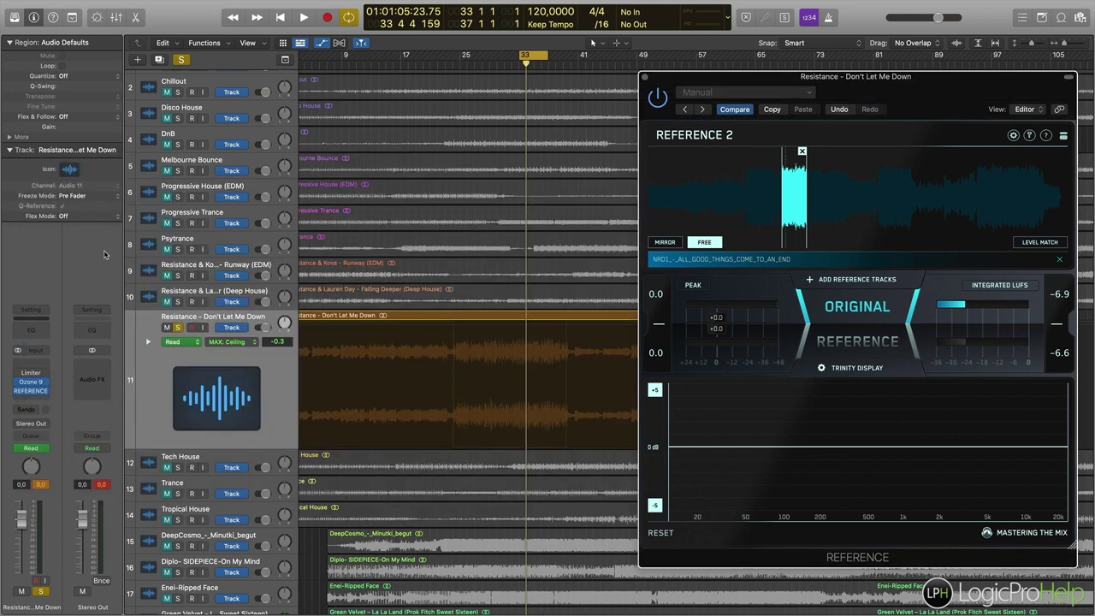
left_click(48, 394)
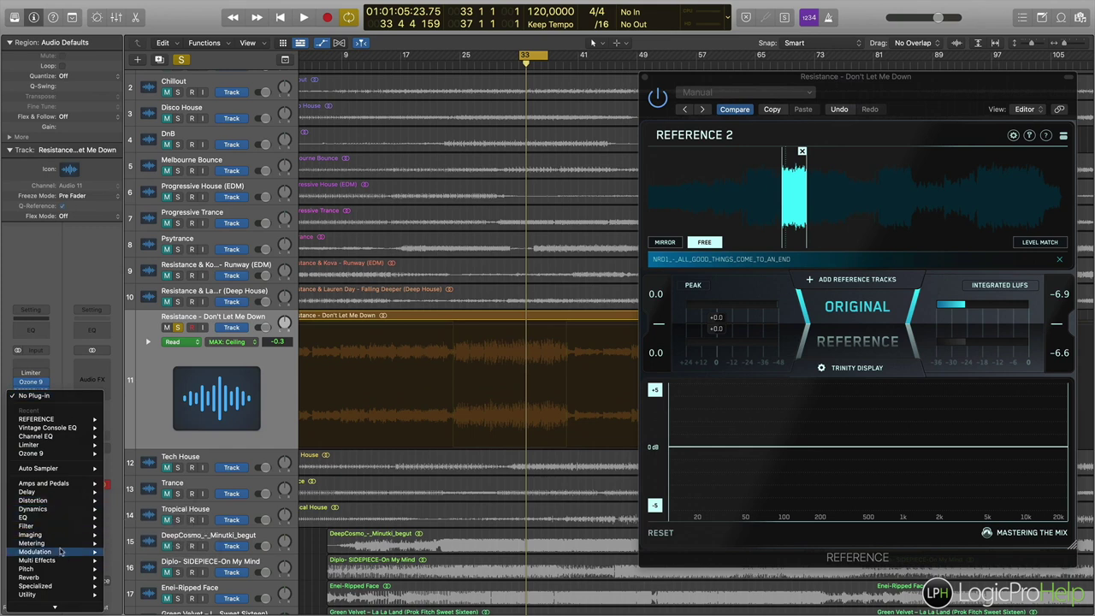
mouse_move(70, 556)
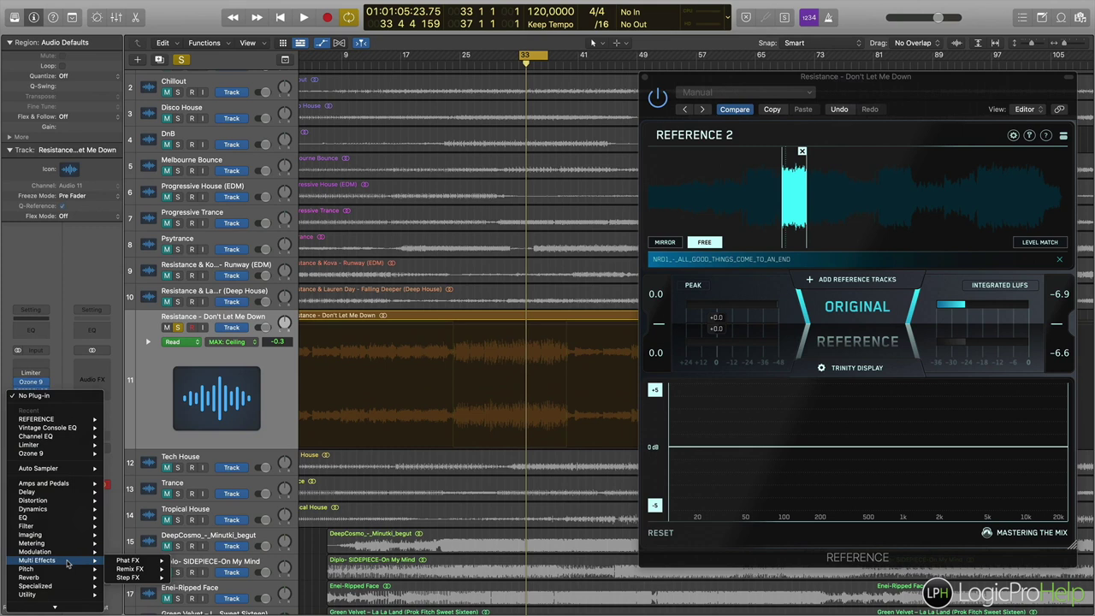
mouse_move(68, 580)
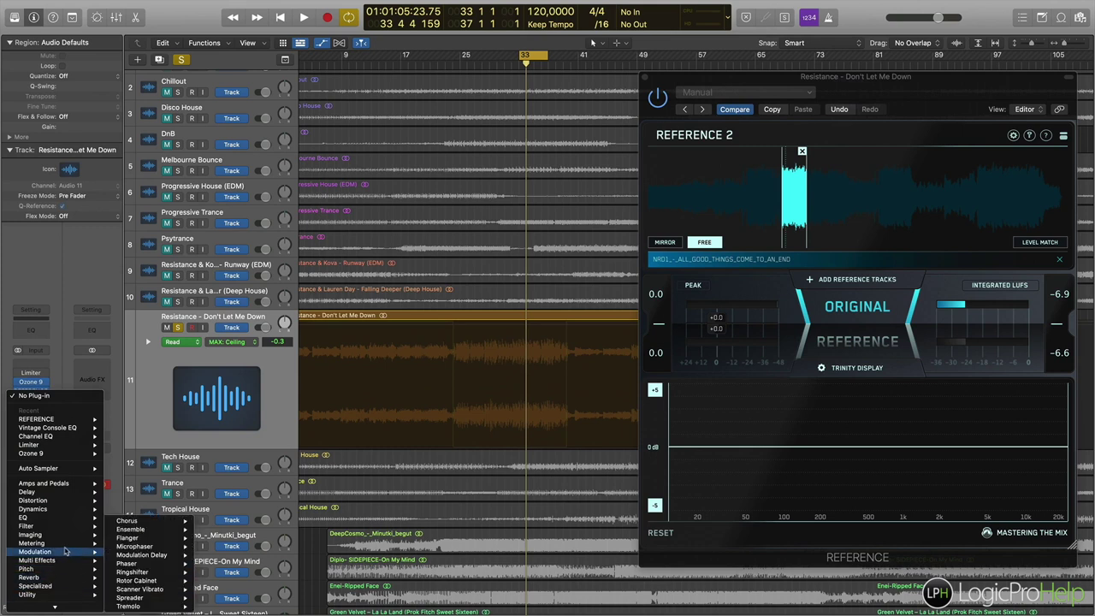
mouse_move(142, 578)
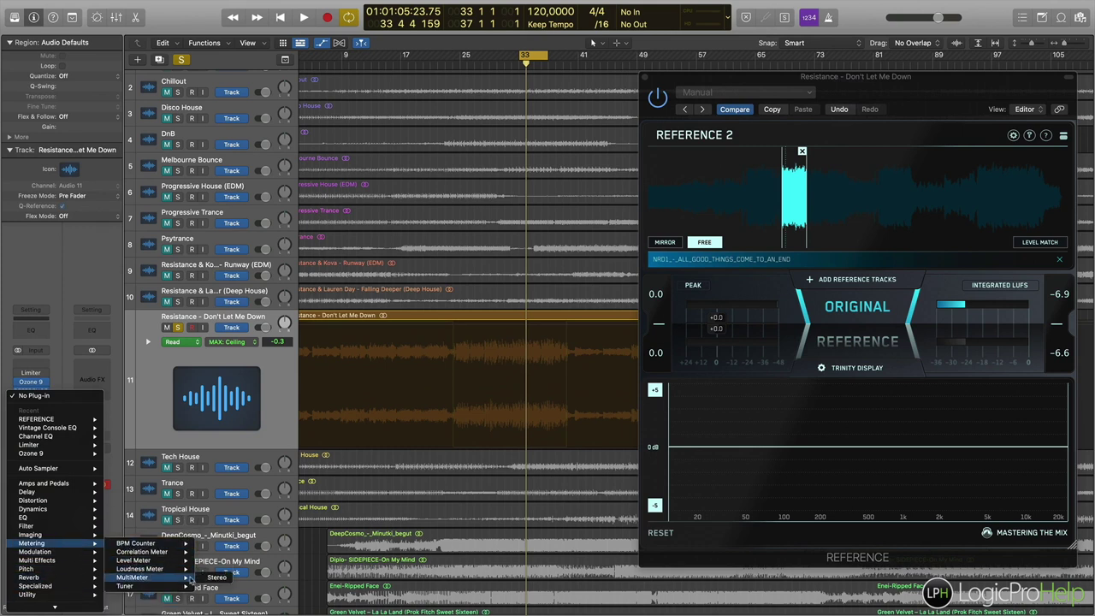
left_click(210, 579)
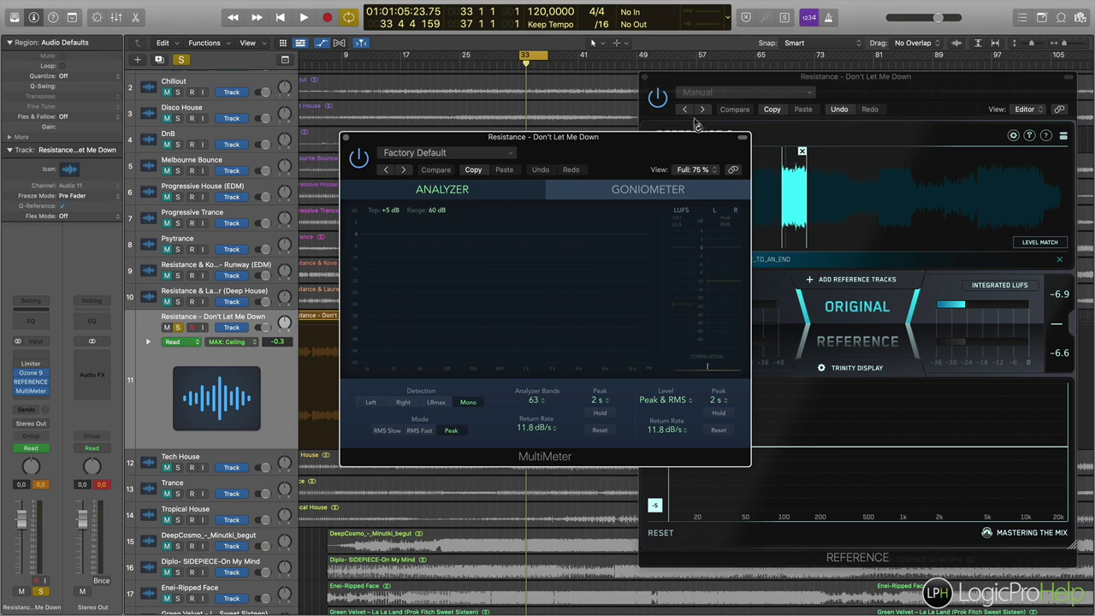
Close the REFERENCE window and play the loop briefly to check its loudness and peak levels in MultiMeter.
left_click(644, 79)
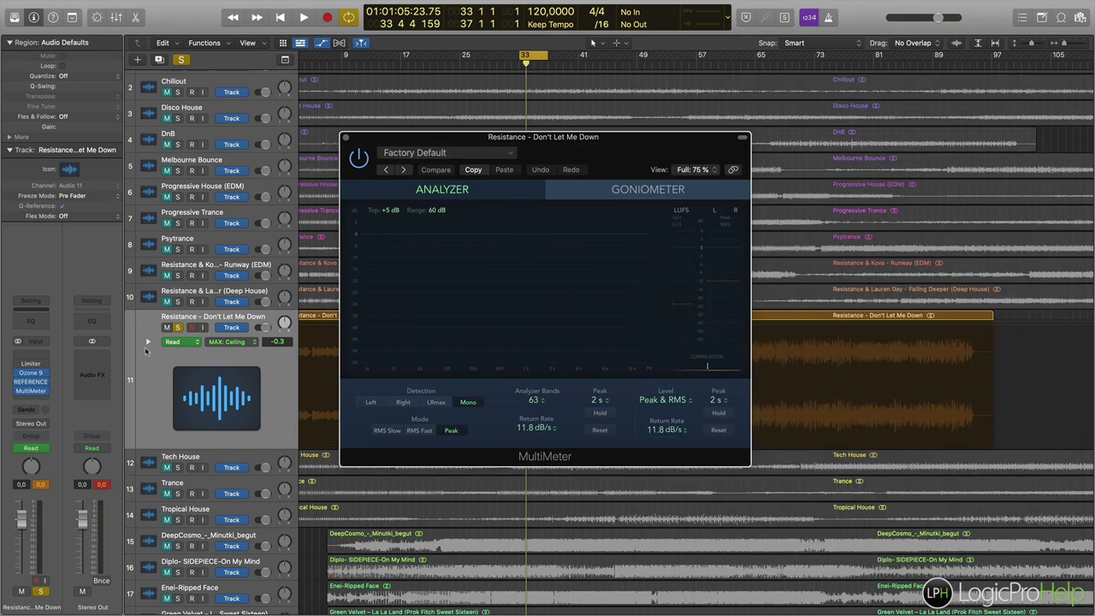
key("space")
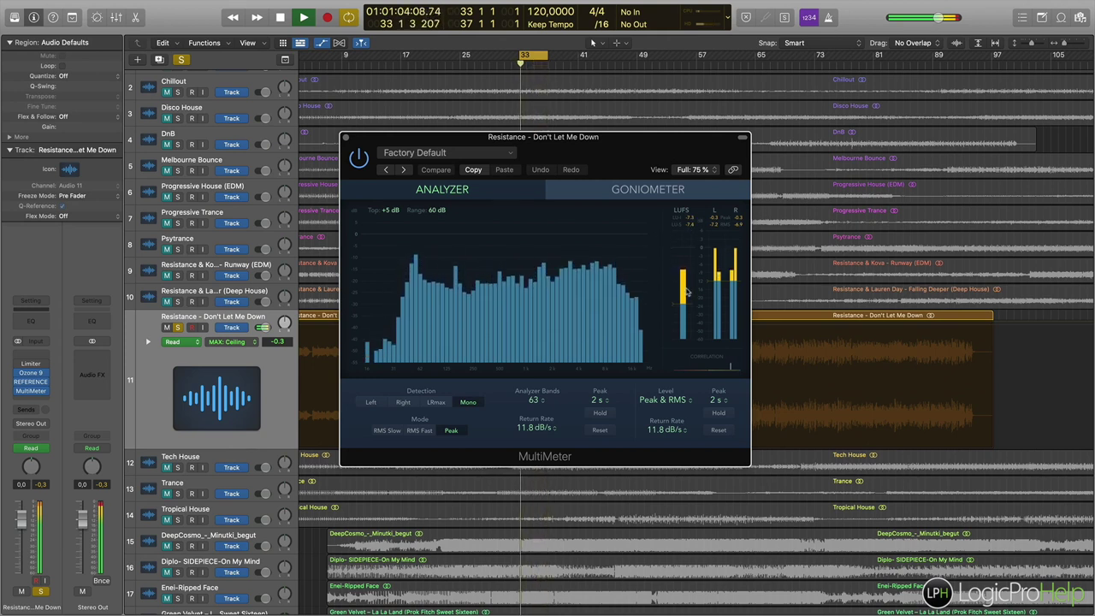
key("space")
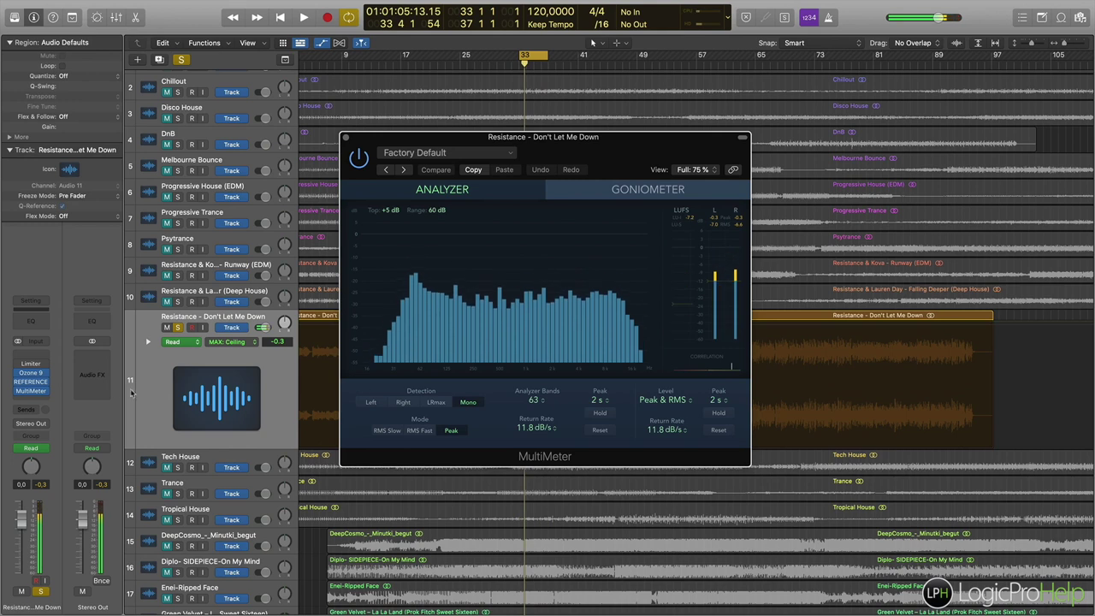
Insert a Channel EQ before the Limiter on the "Resistance - Don't Let Me Down" track.
left_click(36, 341)
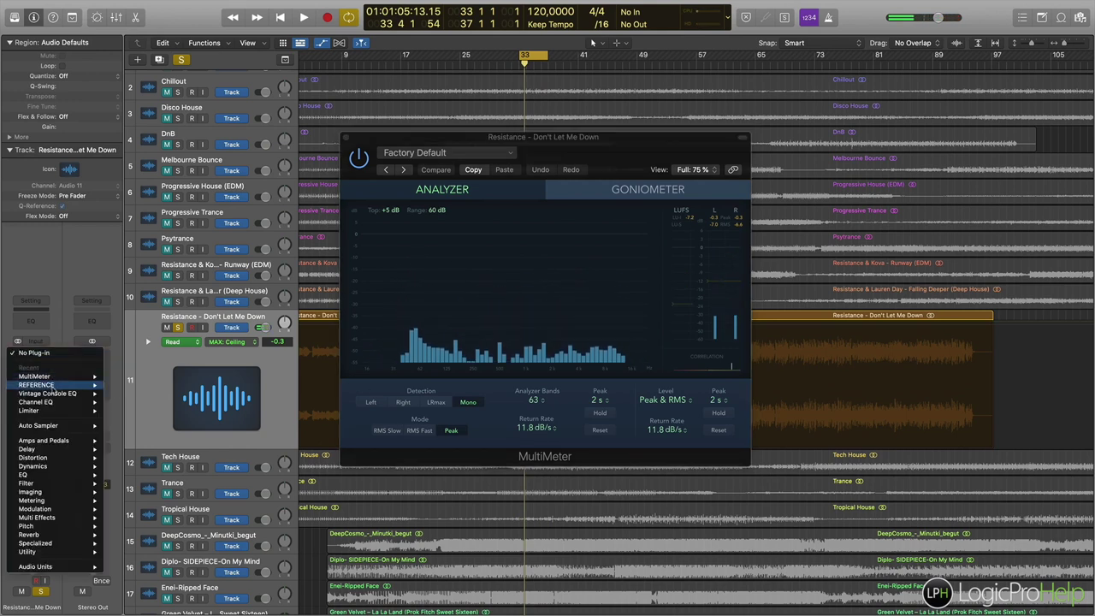
mouse_move(85, 401)
left_click(126, 404)
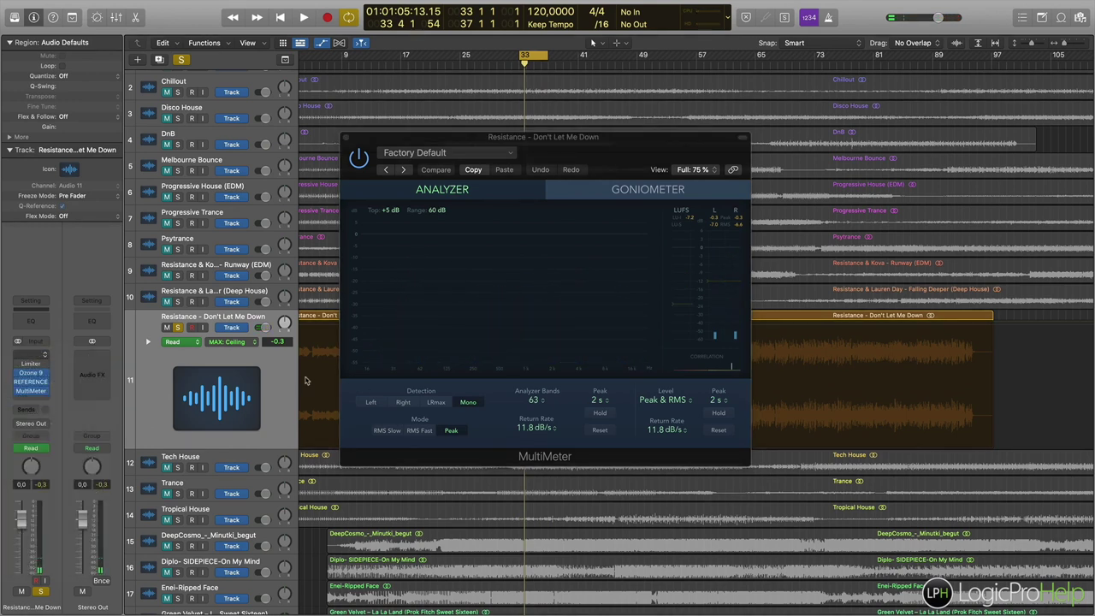